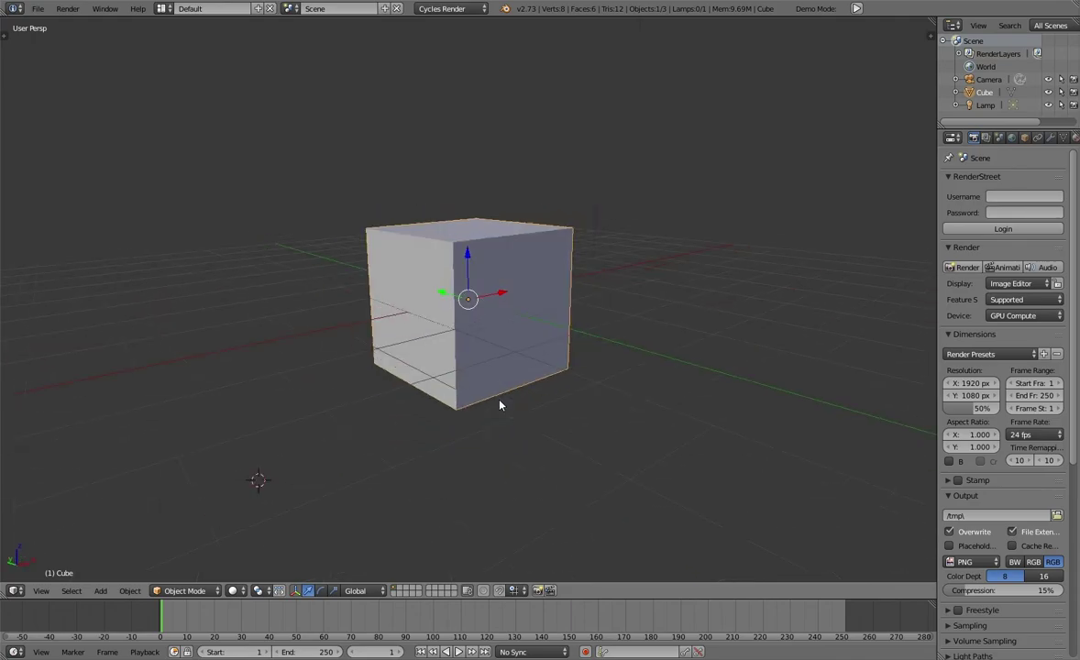
# Replace the default cube with a new cylinder mesh
pyautogui.press('Escape')
pyautogui.moveTo(478, 299); pyautogui.dragTo(465, 322, button='middle')
pyautogui.hotkey('shift', 'a')
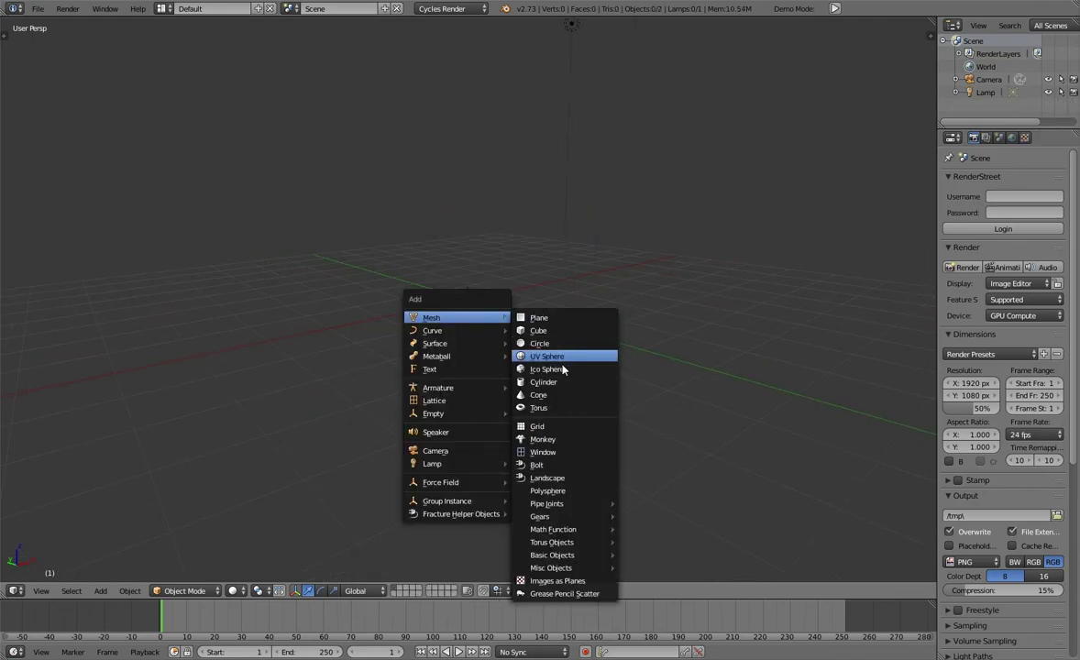
pyautogui.click(556, 385)
# Set the scene units to Imperial in the Scene properties
pyautogui.click(999, 137)
pyautogui.click(998, 267)
pyautogui.moveTo(937, 293); pyautogui.dragTo(898, 293)
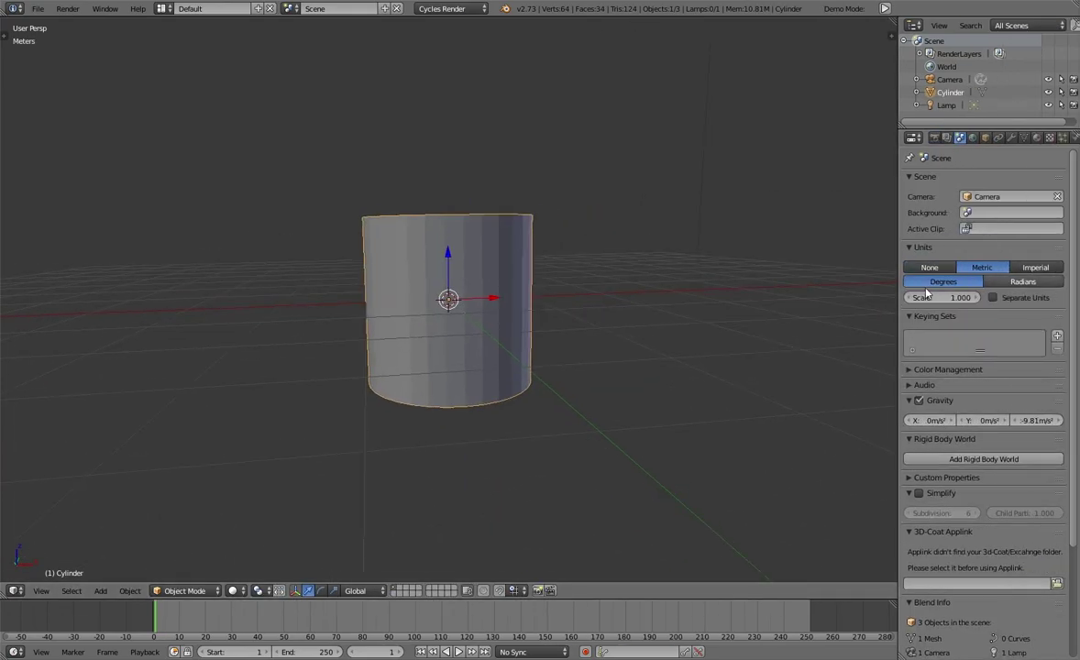
pyautogui.press('Escape')
pyautogui.press('n')
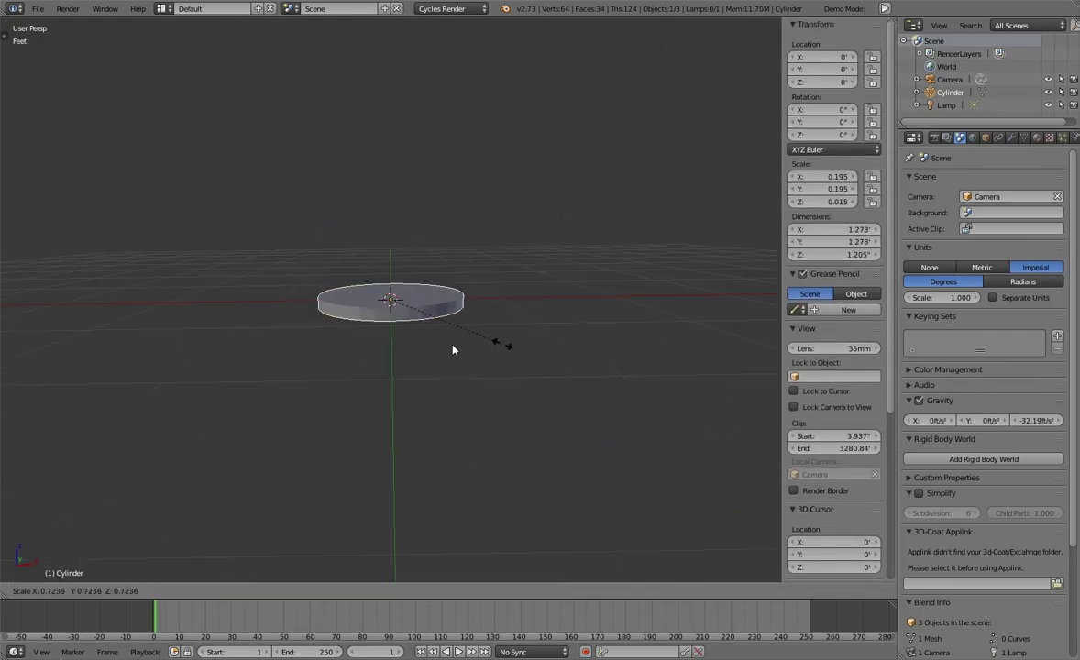
# Keep the disc at the origin and enter Edit Mode in front orthographic view
pyautogui.press('z')
pyautogui.press('Escape')
pyautogui.press('Tab')
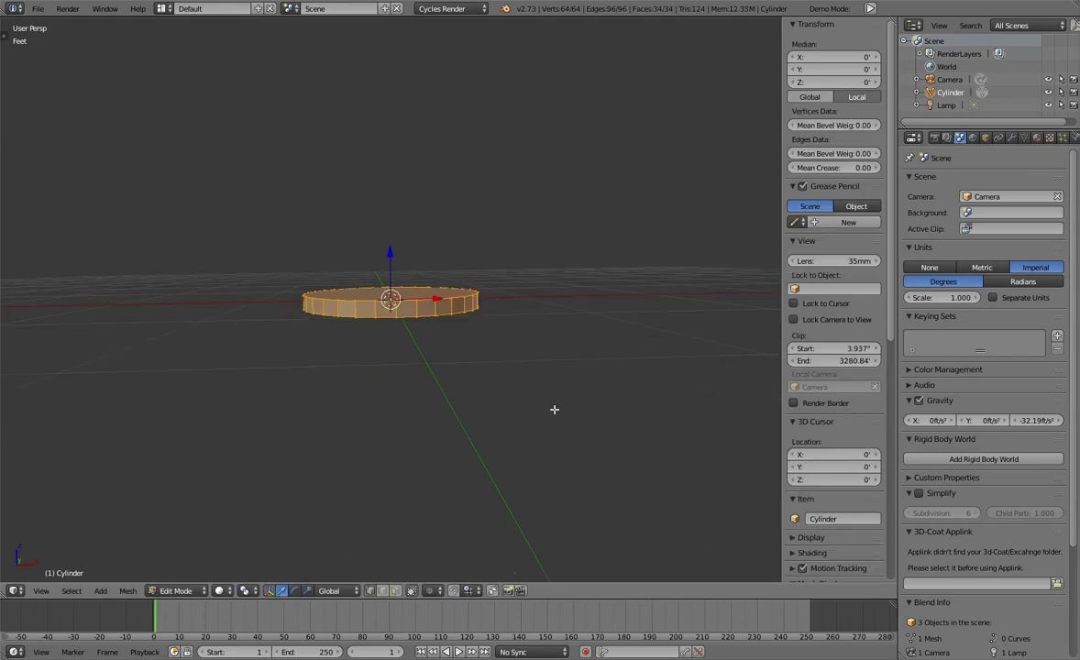
pyautogui.scroll(3, 394, 302)
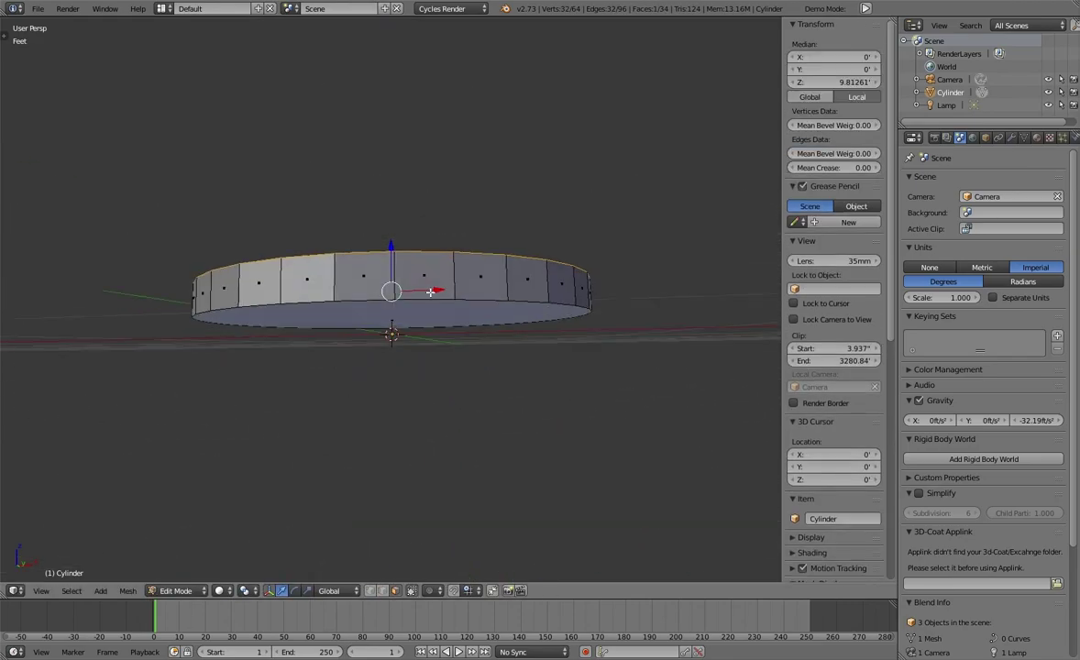
pyautogui.click(42, 590)
pyautogui.click(90, 506)
pyautogui.press('Tab')
pyautogui.click(357, 494)
# Raise the disc mesh along the Z axis
pyautogui.press('g')
pyautogui.press('z')
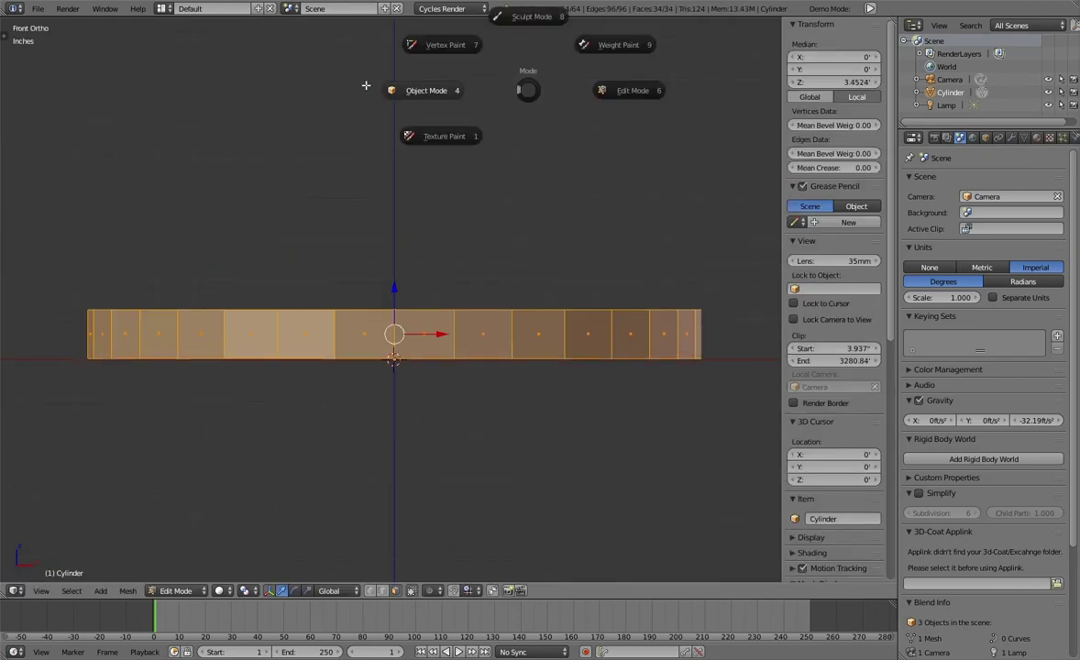
pyautogui.click(365, 85)
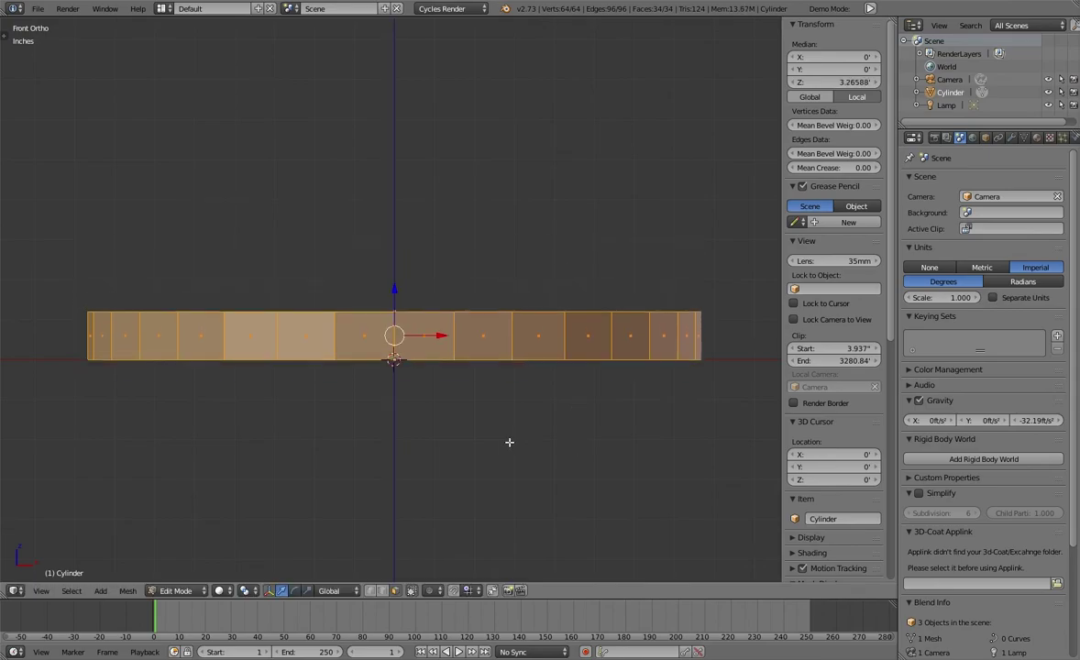
pyautogui.moveTo(509, 442); pyautogui.dragTo(473, 424, button='middle')
# Extrude and shrink the top face into a small centre face, then separate it by Selection
pyautogui.rightClick(422, 303)
pyautogui.press('e')
pyautogui.press('s')
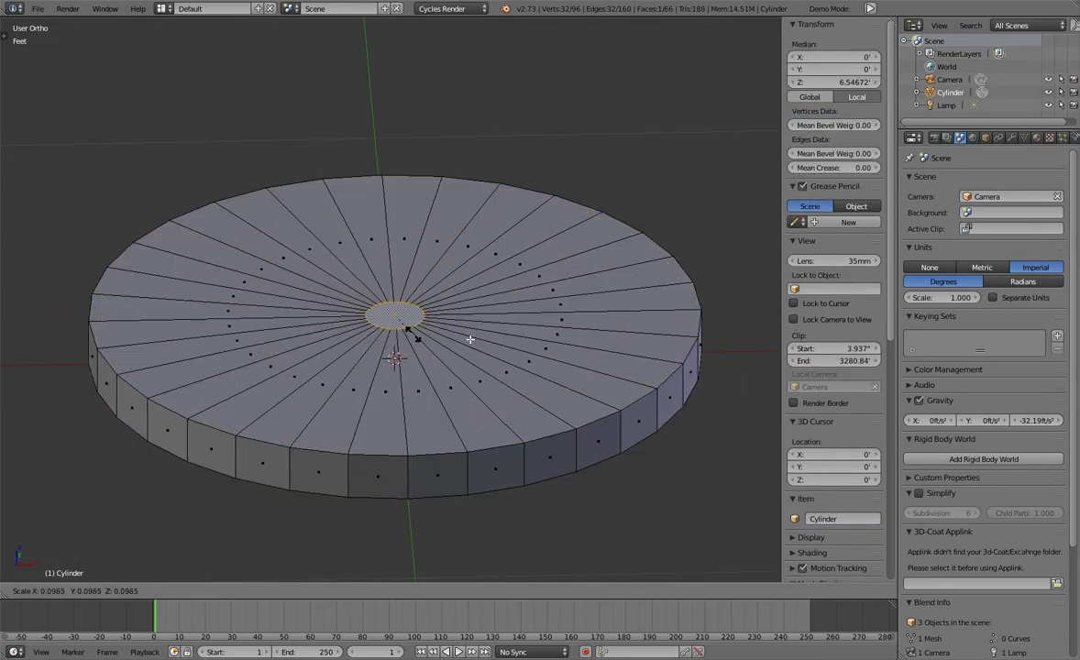
pyautogui.click(412, 335)
pyautogui.press('p')
pyautogui.click(487, 337)
pyautogui.press('KP_5')
pyautogui.moveTo(483, 339); pyautogui.dragTo(486, 324, button='middle')
# Extrude the centre face upward into a new ring and select its top rim loop
pyautogui.scroll(2, 500, 324)
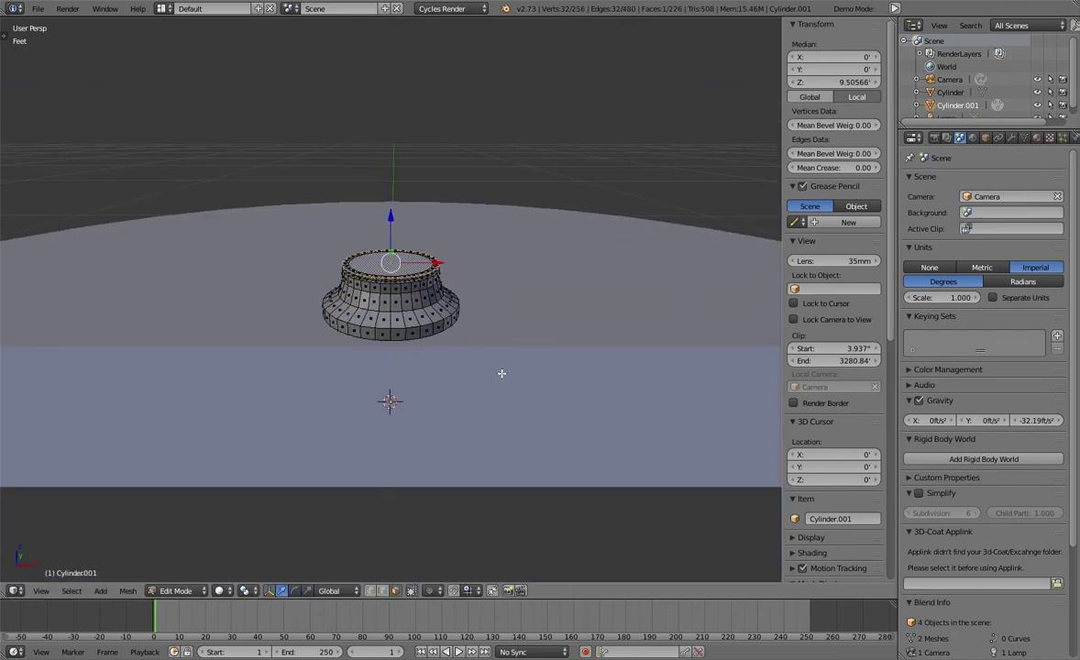
pyautogui.press('e')
pyautogui.click(474, 304)
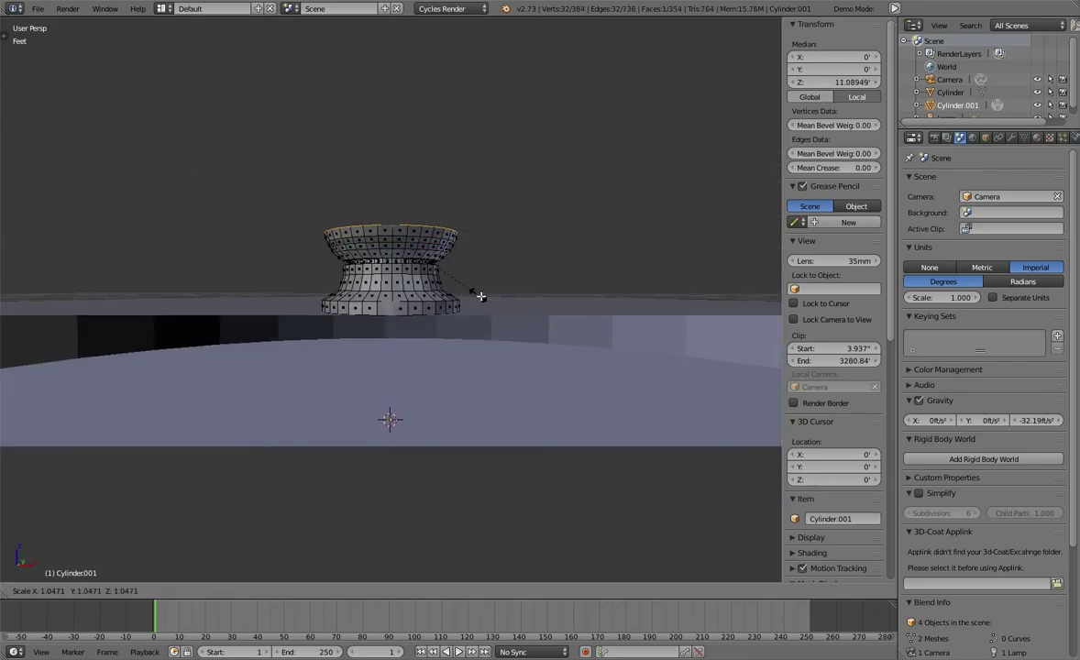
pyautogui.click(480, 296)
pyautogui.press('a')
pyautogui.moveTo(502, 243)
pyautogui.mouseDown(button='middle')
pyautogui.moveTo(395, 201)
pyautogui.moveTo(513, 276)
pyautogui.mouseUp(button='middle')
pyautogui.scroll(2, 514, 275)
pyautogui.keyDown('alt'); pyautogui.rightClick(513, 237); pyautogui.keyUp('alt')
# Extrude the rim loop up along Z and scale further rings to form the collar bulge
pyautogui.press('e')
pyautogui.press('z')
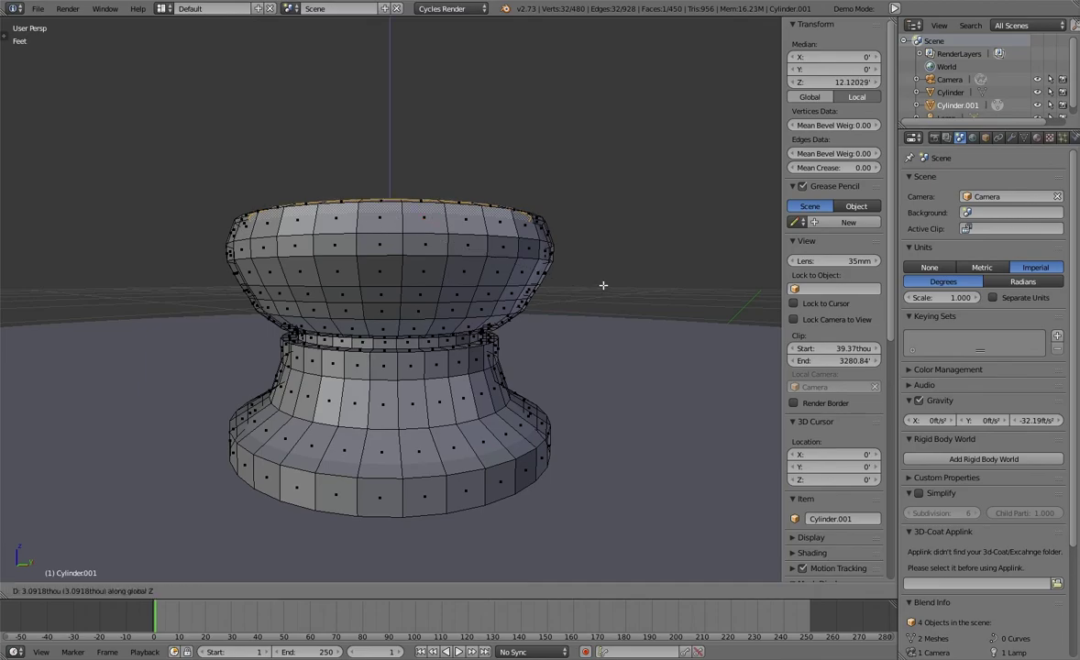
pyautogui.click(603, 285)
pyautogui.press('e')
pyautogui.press('s')
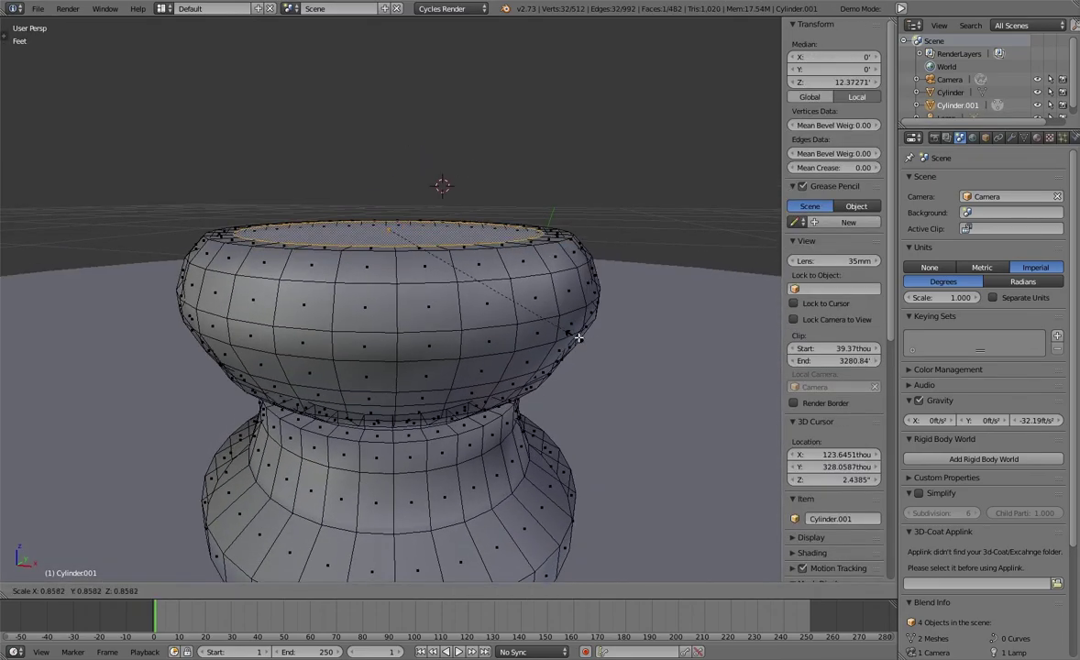
pyautogui.press('e')
pyautogui.click(544, 415)
pyautogui.press('a')
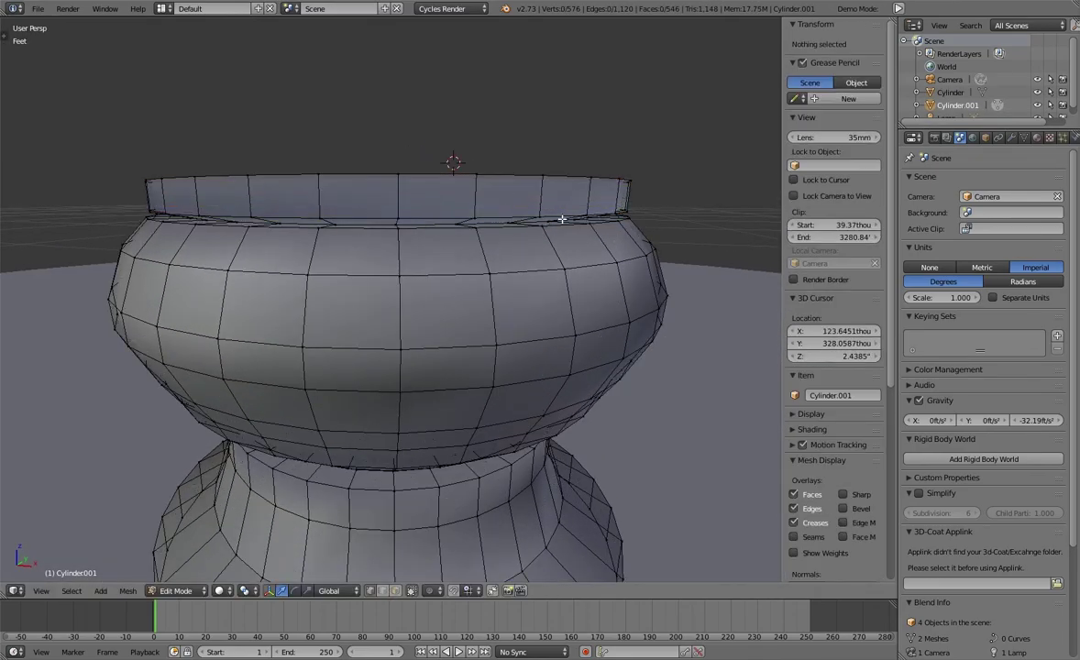
# Extrude the top rim loop upward along Z and fill its opening with a face
pyautogui.keyDown('alt'); pyautogui.rightClick(591, 212); pyautogui.keyUp('alt')
pyautogui.press('a')
pyautogui.keyDown('alt'); pyautogui.rightClick(602, 184); pyautogui.keyUp('alt')
pyautogui.press('e')
pyautogui.press('z')
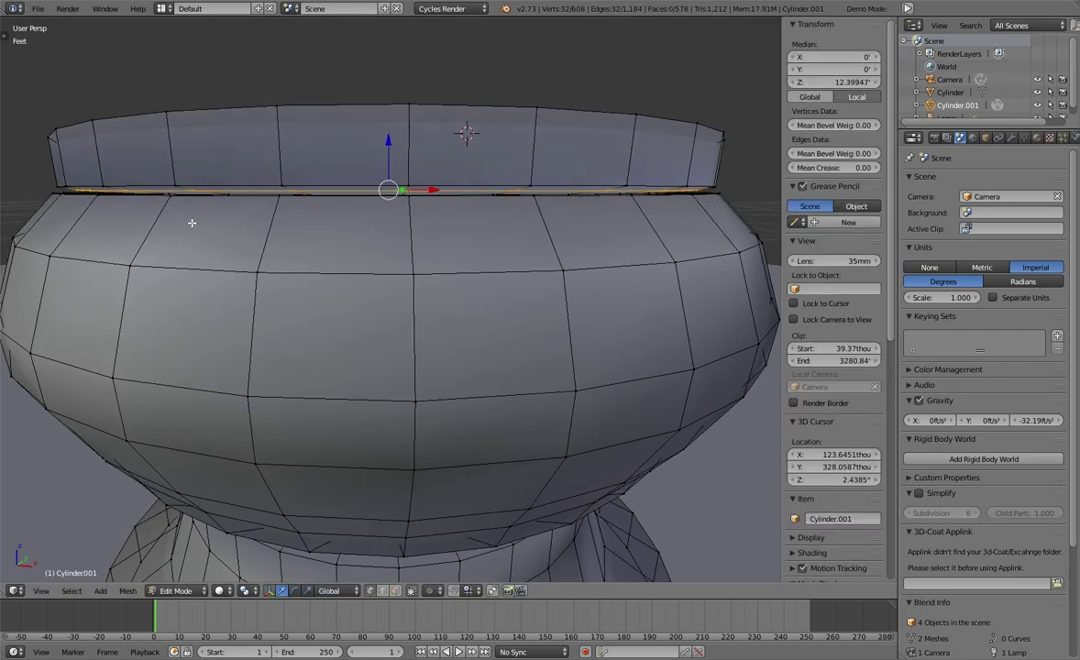
pyautogui.click(192, 221)
pyautogui.moveTo(191, 222); pyautogui.dragTo(383, 254, button='middle')
pyautogui.press('Tab')
pyautogui.press('Tab')
pyautogui.press('f')
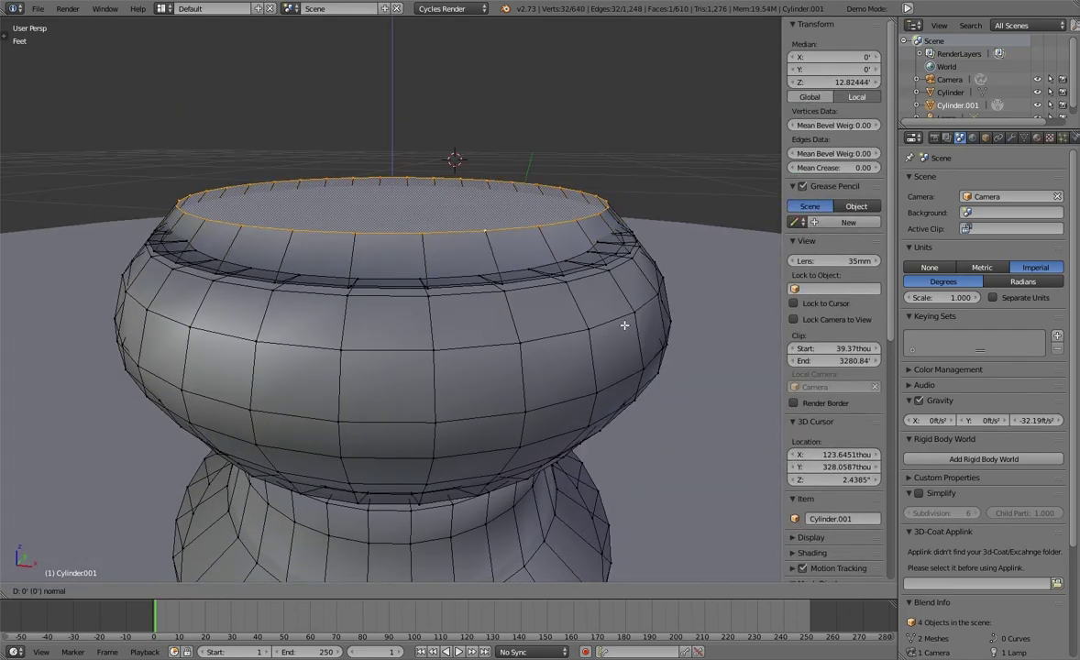
# Extrude a flared rim, inset the top, and extrude a tall pillar before leaving Edit Mode
pyautogui.press('e')
pyautogui.click(621, 295)
pyautogui.press('s')
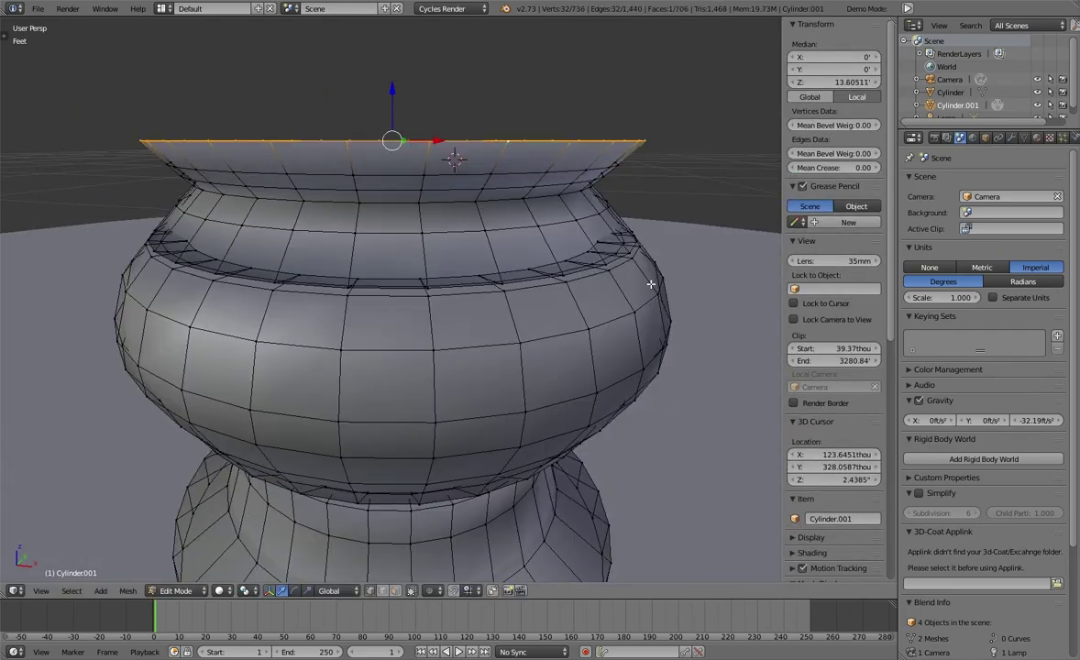
pyautogui.moveTo(657, 274); pyautogui.dragTo(620, 282, button='middle')
pyautogui.press('e')
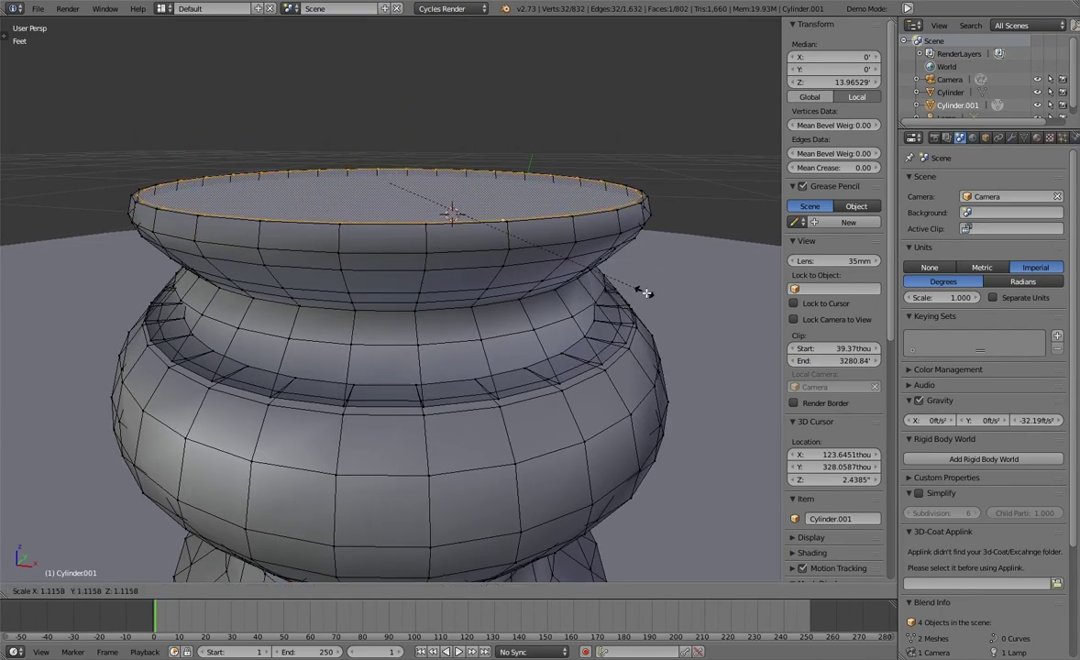
pyautogui.click(645, 293)
pyautogui.scroll(-5, 494, 216)
pyautogui.press('e')
pyautogui.click(491, 202)
pyautogui.press('Tab')
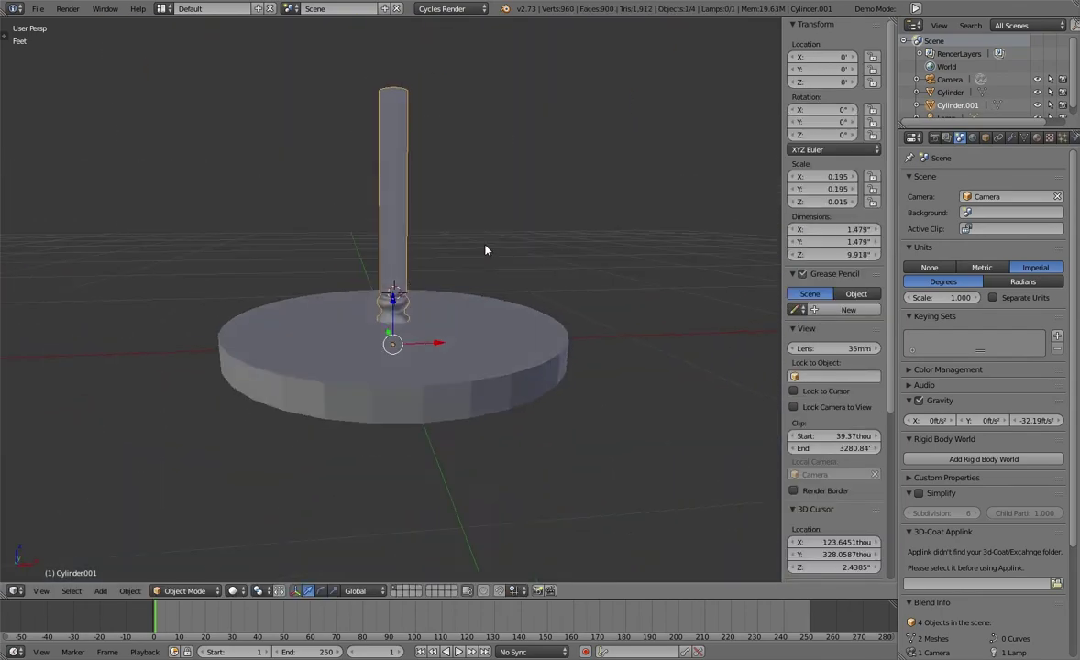
# View the column in front orthographic, then perspective, with solid shading
pyautogui.press('Tab')
pyautogui.click(41, 591)
pyautogui.click(85, 502)
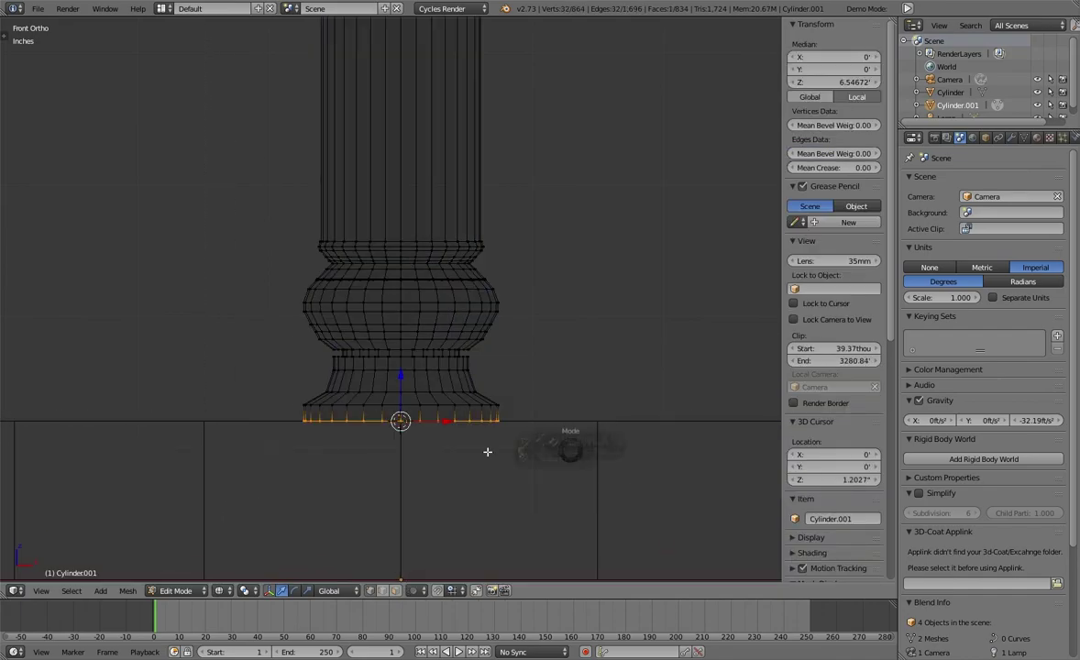
pyautogui.press('Tab')
pyautogui.scroll(-3, 453, 379)
pyautogui.press('z')
pyautogui.moveTo(453, 379)
pyautogui.mouseDown(button='middle')
pyautogui.moveTo(317, 452)
pyautogui.moveTo(434, 366)
pyautogui.moveTo(434, 281)
pyautogui.mouseUp(button='middle')
pyautogui.press('KP_5')
pyautogui.scroll(5, 459, 265)
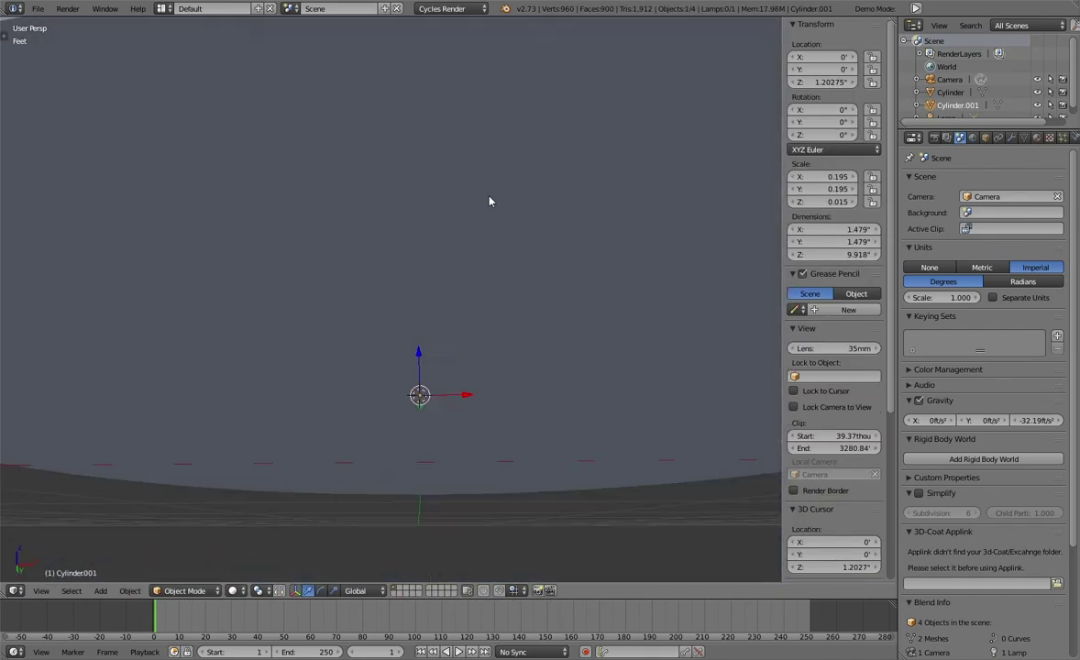
pyautogui.scroll(-4, 458, 266)
# Add a new edge loop along the stem with Loop Cut and Slide
pyautogui.press('Tab')
pyautogui.scroll(3, 403, 185)
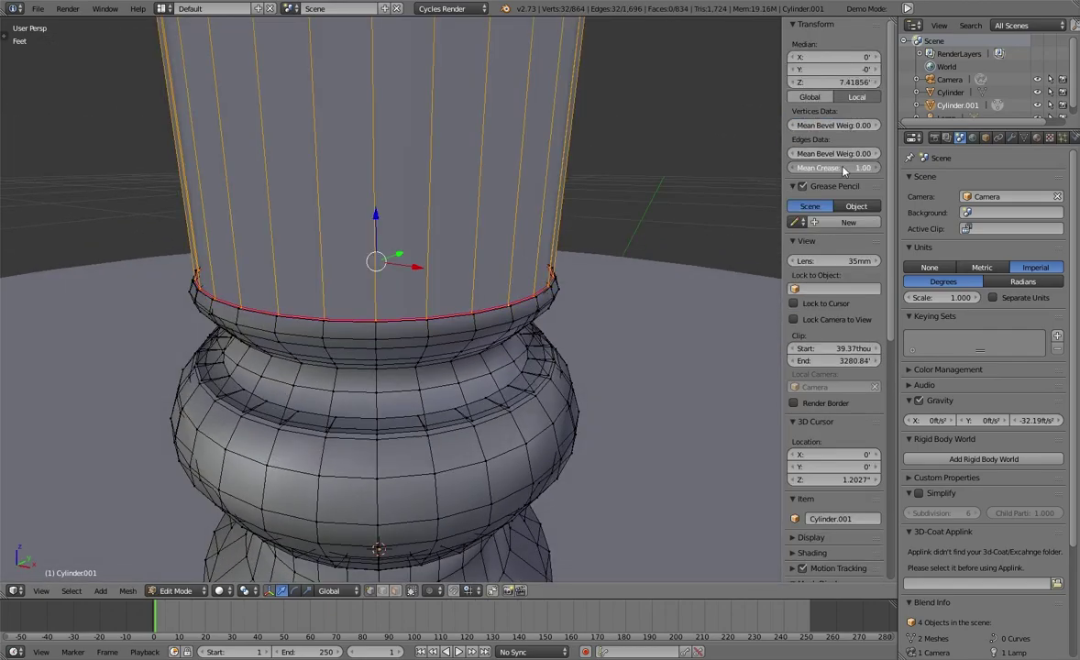
pyautogui.press('Tab')
pyautogui.scroll(-2, 402, 192)
pyautogui.press('Tab')
pyautogui.press('Tab')
pyautogui.click(403, 193)
pyautogui.moveTo(313, 277)
pyautogui.mouseDown(button='middle')
pyautogui.moveTo(416, 229)
pyautogui.moveTo(433, 200)
pyautogui.mouseUp(button='middle')
pyautogui.press('Tab')
pyautogui.scroll(3, 434, 199)
pyautogui.hotkey('ctrl', 'r')
pyautogui.click(547, 448)
pyautogui.click(546, 448)
pyautogui.press('Tab')
pyautogui.press('Tab')
# Scale up the whole column and return to front orthographic view
pyautogui.press('Tab')
pyautogui.scroll(-5, 461, 367)
pyautogui.press('s')
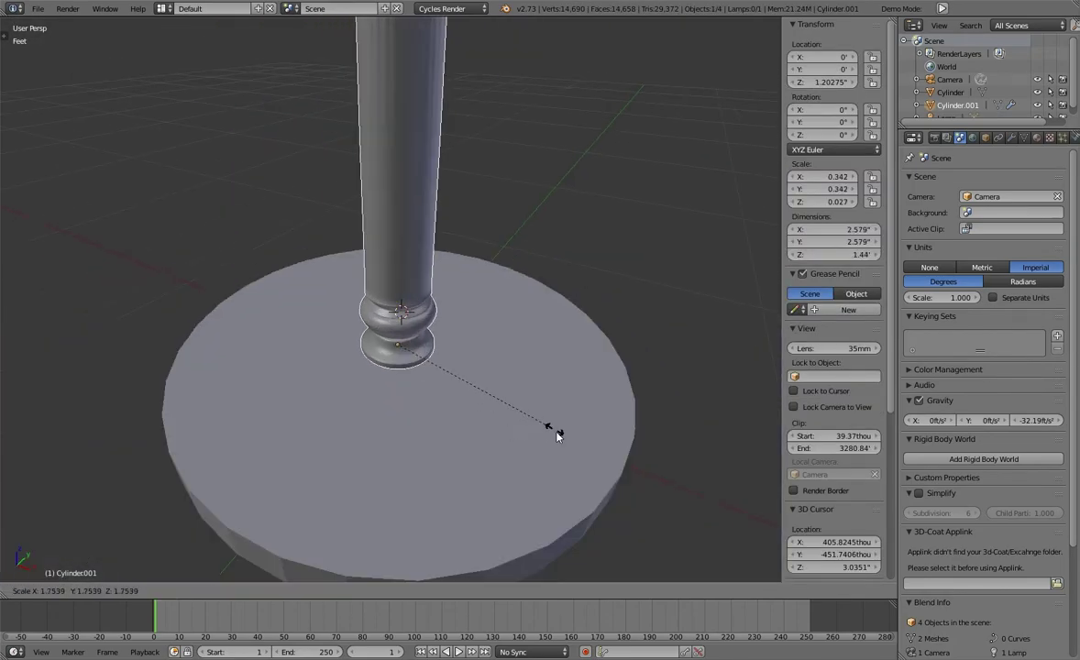
pyautogui.click(558, 436)
pyautogui.scroll(-3, 415, 234)
pyautogui.scroll(3, 560, 314)
pyautogui.press('Tab')
pyautogui.press('KP_1')
pyautogui.scroll(2, 480, 305)
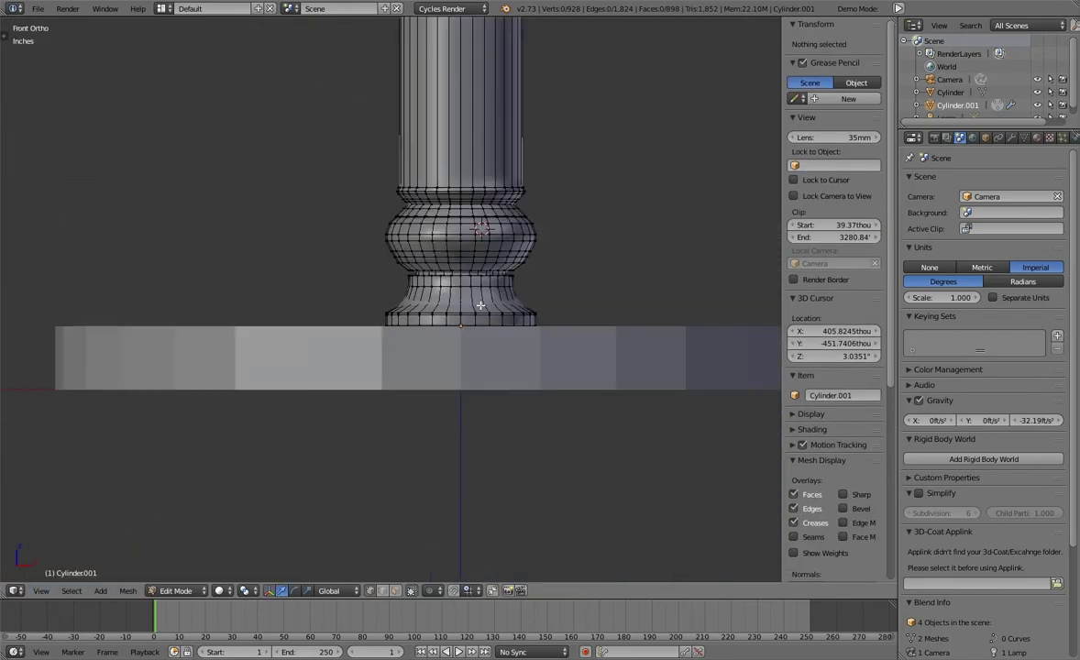
pyautogui.scroll(3, 481, 305)
# Select edge rings around the base bulge and box-select the ring where collar meets stem
pyautogui.keyDown('alt'); pyautogui.click(514, 367); pyautogui.keyUp('alt')
pyautogui.hotkey('ctrl', 'e')
pyautogui.press('Escape')
pyautogui.press('a')
pyautogui.keyDown('alt'); pyautogui.click(626, 424); pyautogui.keyUp('alt')
pyautogui.press('a')
pyautogui.keyDown('alt'); pyautogui.click(605, 335); pyautogui.keyUp('alt')
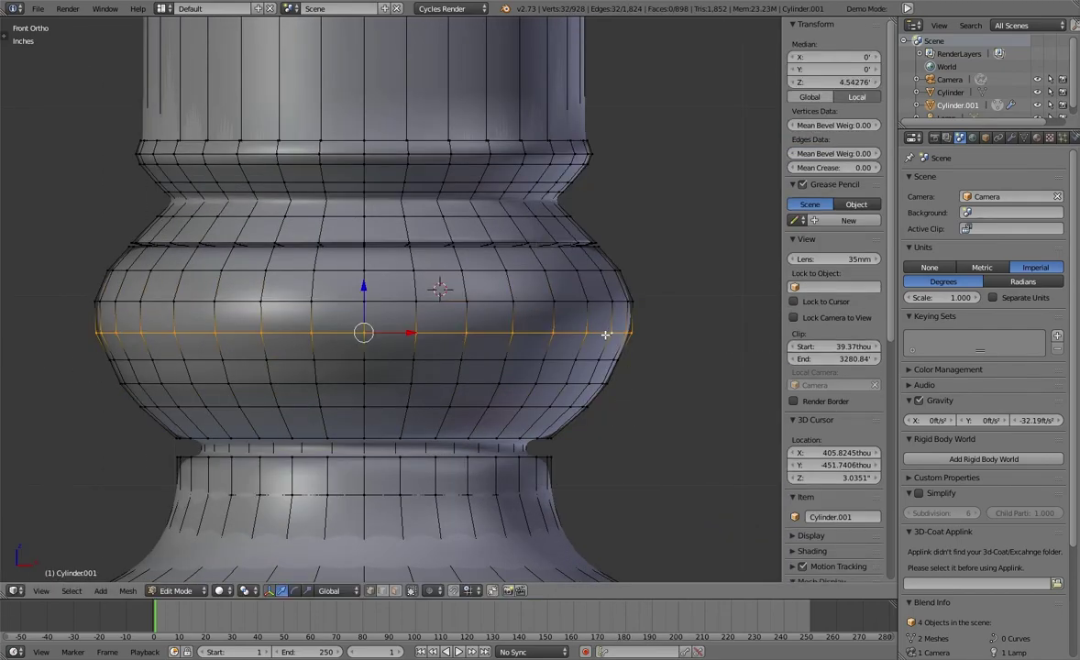
pyautogui.press('a')
pyautogui.keyDown('shift'); pyautogui.moveTo(504, 187); pyautogui.dragTo(505, 270, button='middle'); pyautogui.keyUp('shift')
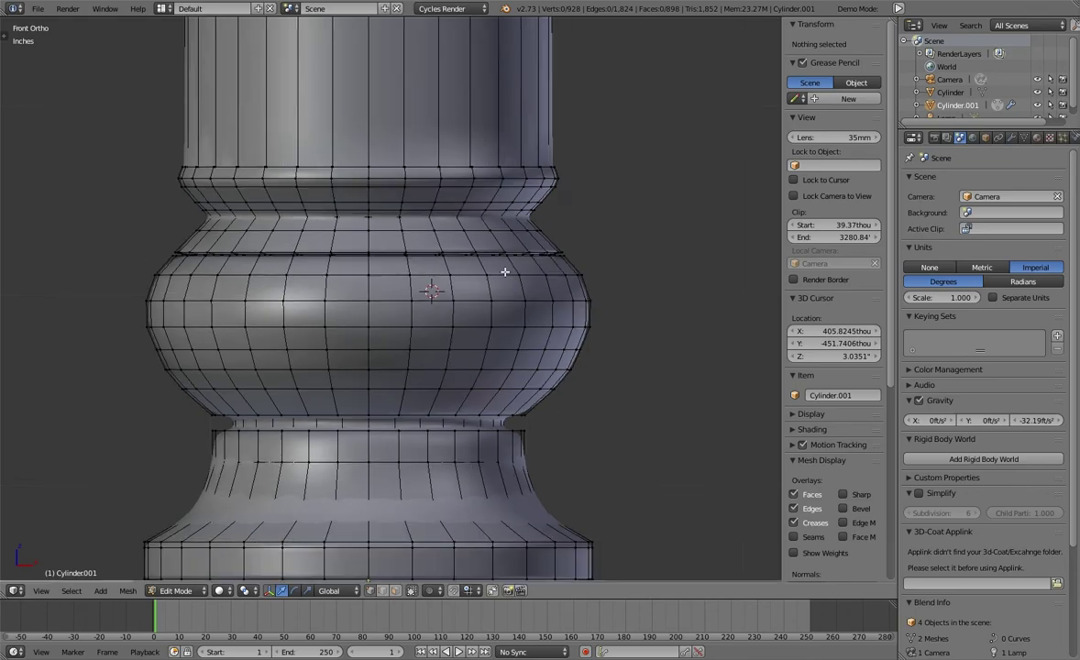
pyautogui.press('b')
pyautogui.moveTo(108, 188); pyautogui.dragTo(594, 257)
# Move the collar ring along Z with proportional falloff
pyautogui.keyDown('shift'); pyautogui.moveTo(497, 271); pyautogui.dragTo(514, 292, button='middle'); pyautogui.keyUp('shift')
pyautogui.press('g')
pyautogui.press('z')
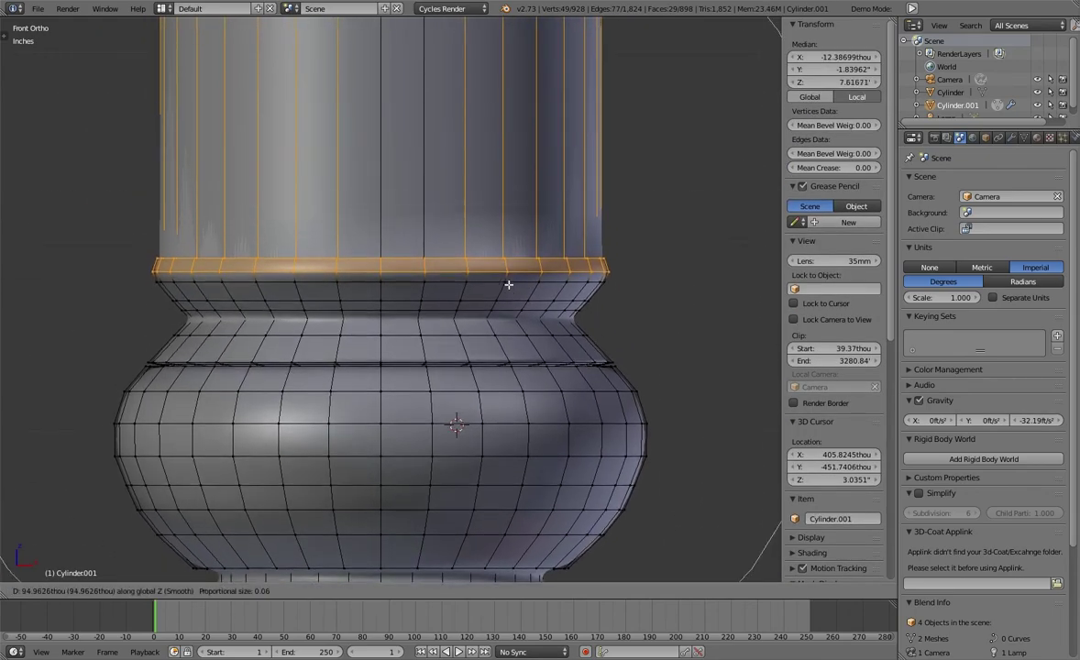
pyautogui.click(512, 312)
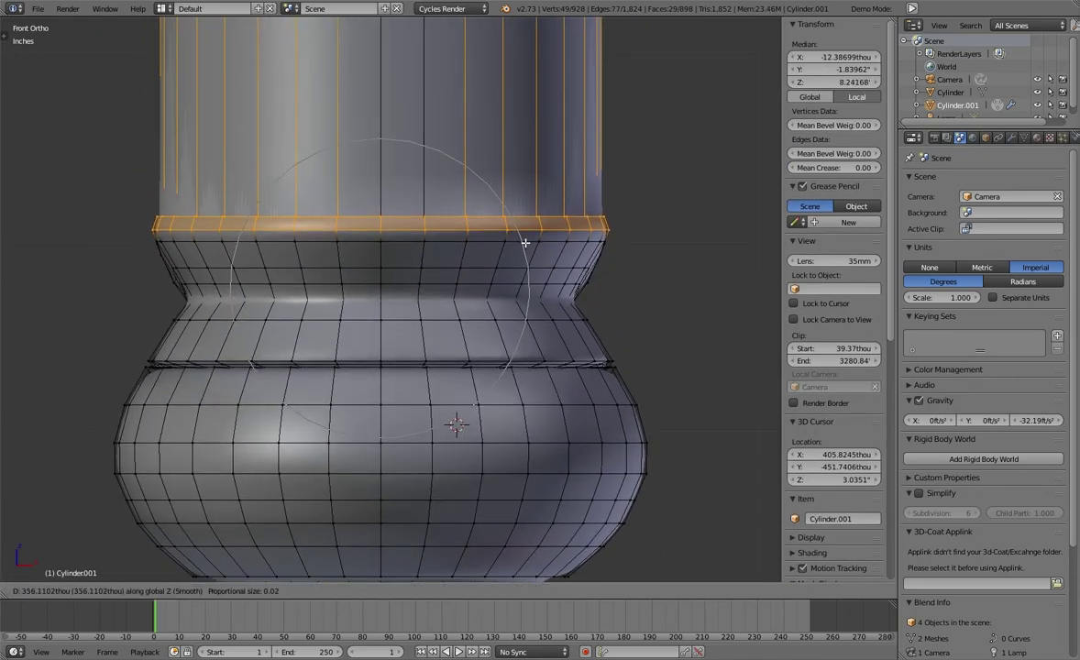
pyautogui.click(519, 246)
# Check the shape in Object Mode and readjust the ring's height along Z
pyautogui.press('Tab')
pyautogui.scroll(-2, 346, 259)
pyautogui.scroll(2, 345, 259)
pyautogui.press('Tab')
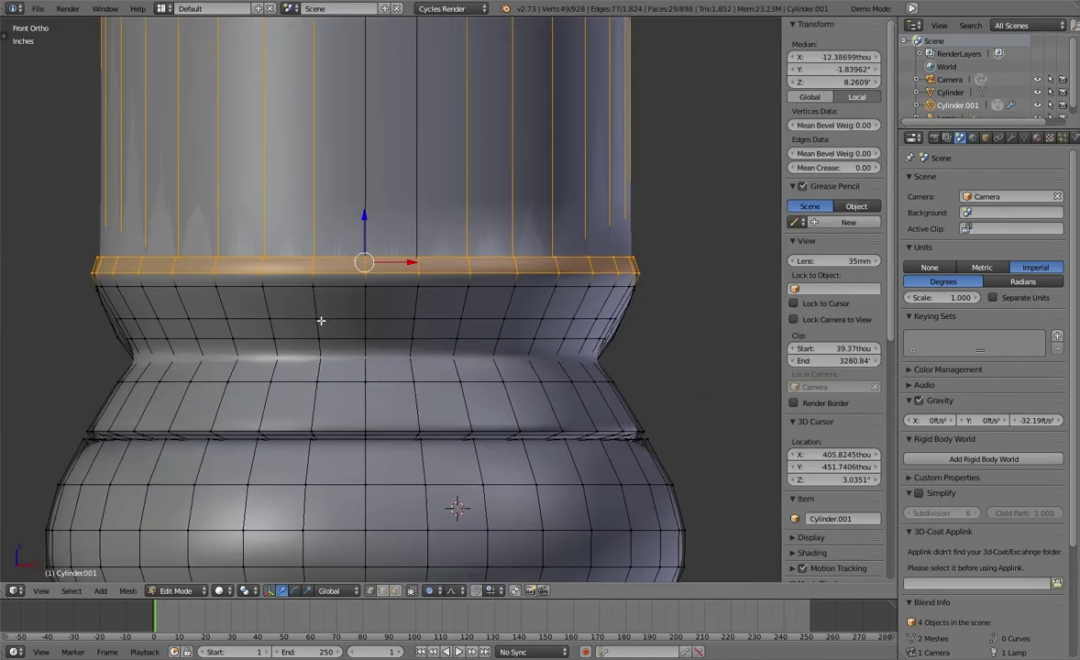
pyautogui.press('g')
pyautogui.press('z')
pyautogui.click(498, 176)
pyautogui.press('Tab')
pyautogui.scroll(-3, 375, 265)
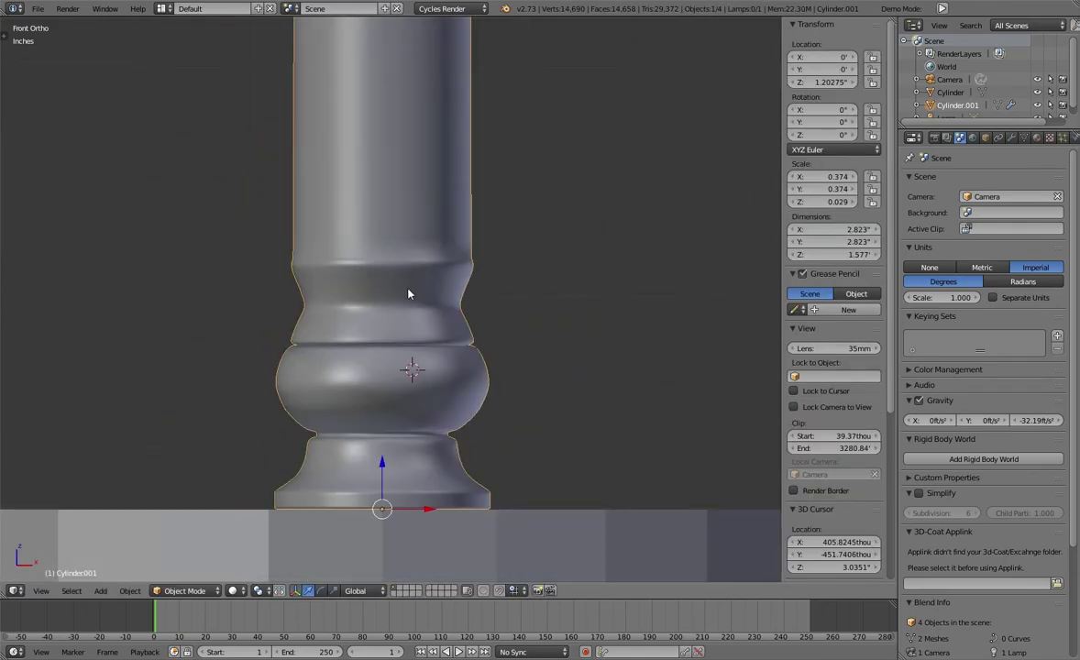
pyautogui.moveTo(375, 265); pyautogui.dragTo(359, 306, button='middle')
# Scale the column's waist edge ring to shape the bulb, then move the top vertices along Z
pyautogui.press('Tab')
pyautogui.scroll(3, 467, 380)
pyautogui.keyDown('alt'); pyautogui.rightClick(466, 379); pyautogui.keyUp('alt')
pyautogui.scroll(-3, 467, 379)
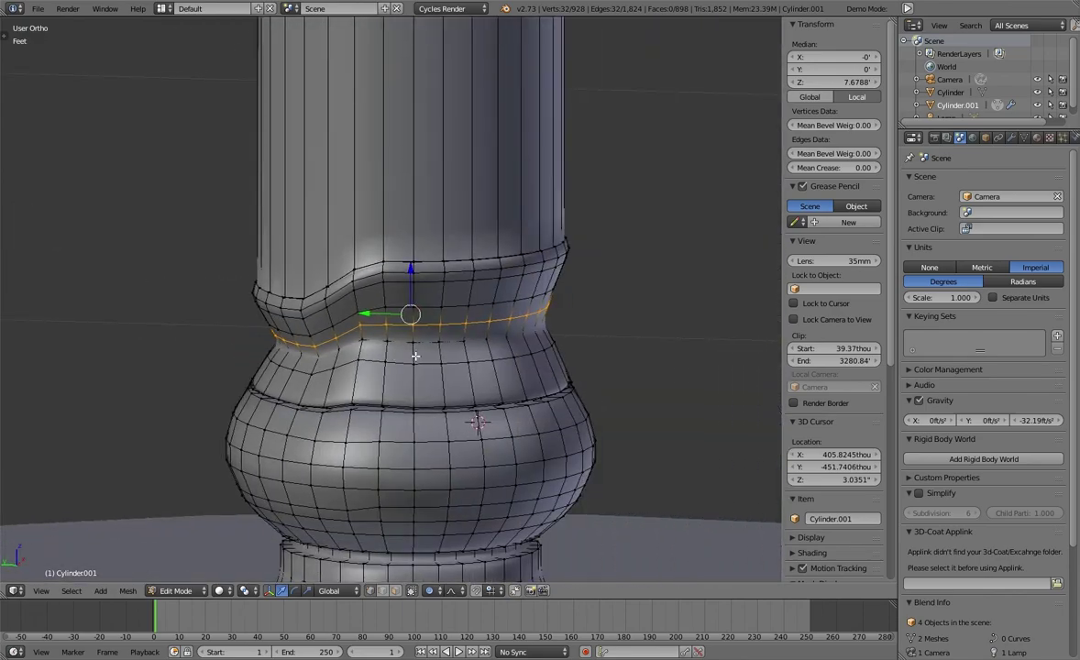
pyautogui.scroll(-2, 394, 366)
pyautogui.scroll(3, 394, 363)
pyautogui.scroll(3, 394, 363)
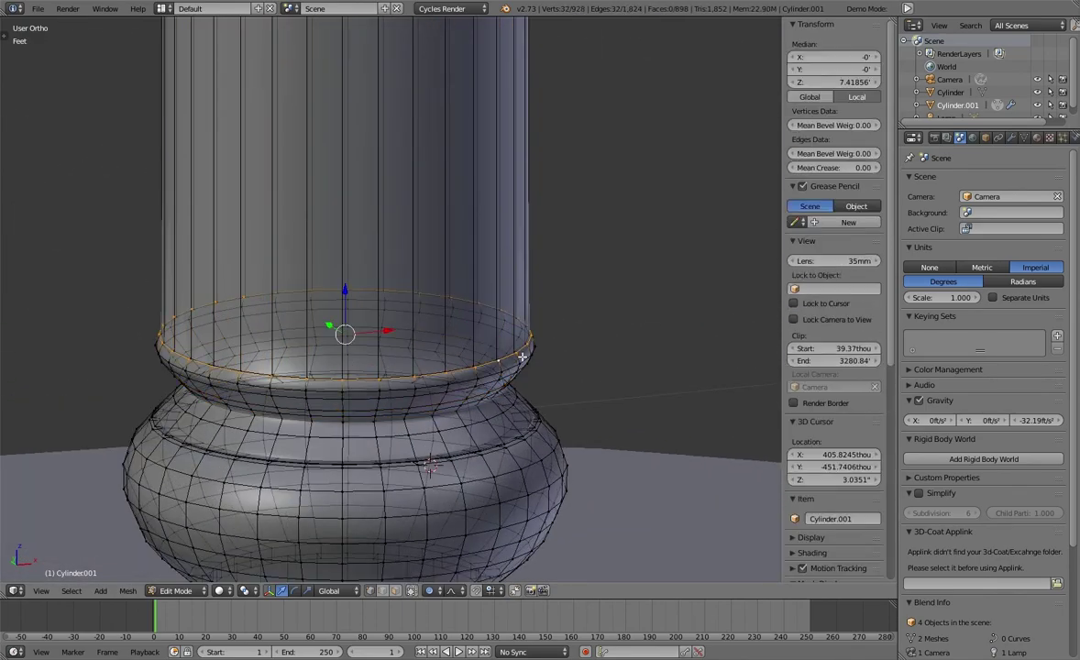
pyautogui.press('s')
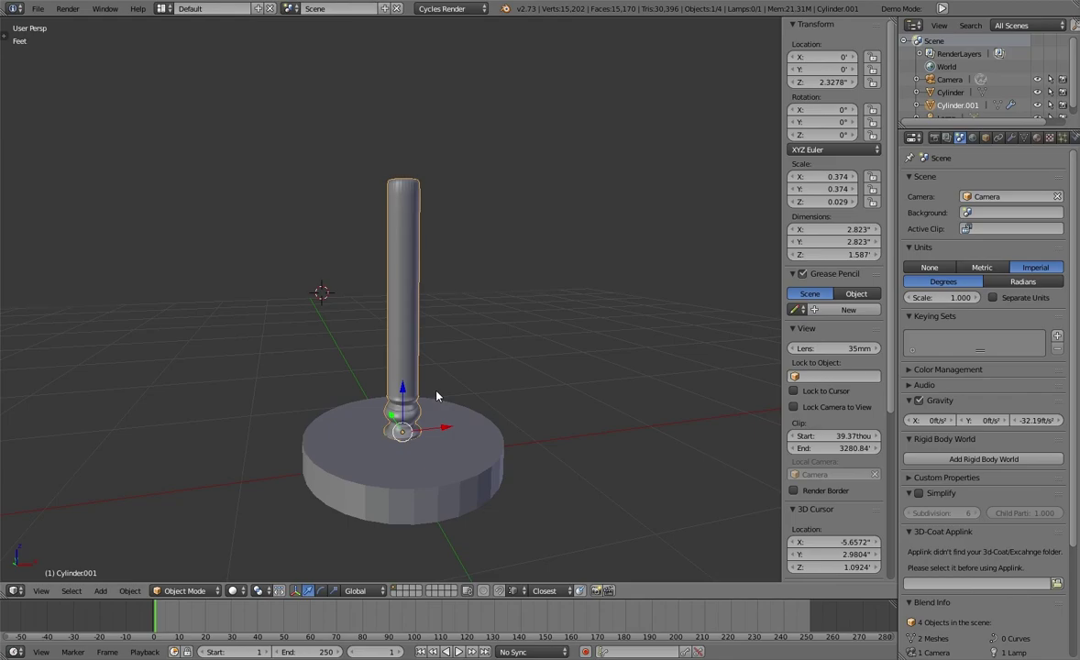
pyautogui.moveTo(622, 232); pyautogui.dragTo(595, 223)
pyautogui.press('g')
pyautogui.press('z')
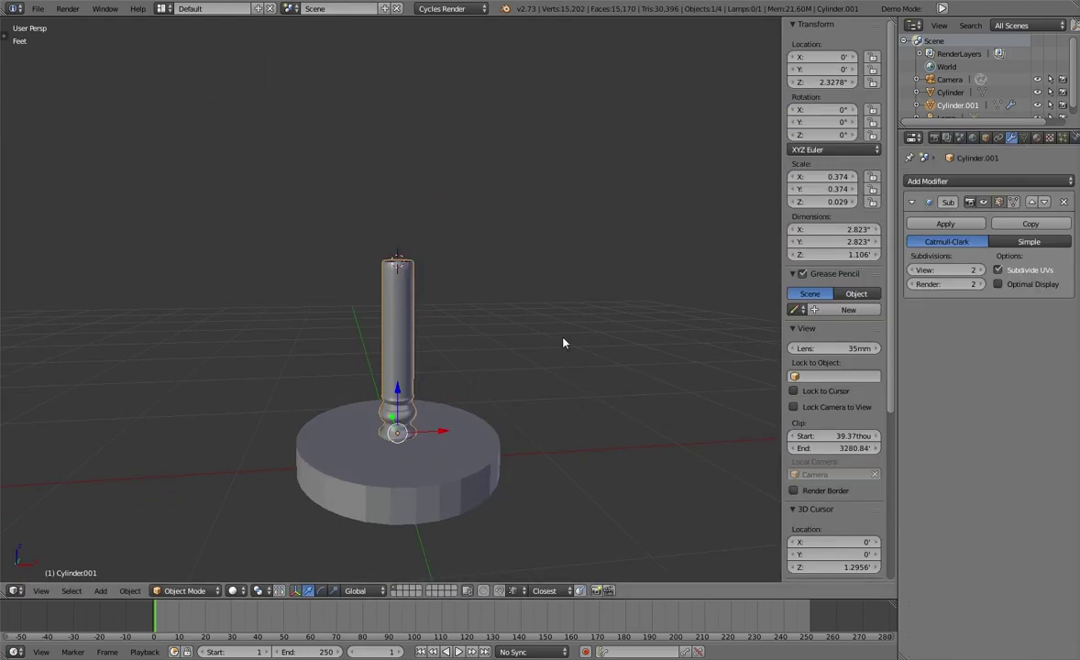
# Add a Z-axis Mirror modifier to the column so the bulb repeats at the top
pyautogui.click(954, 181)
pyautogui.click(743, 307)
pyautogui.scroll(5, 496, 308)
pyautogui.press('Tab')
pyautogui.scroll(5, 495, 308)
pyautogui.press('Tab')
pyautogui.click(352, 264)
# Orbit around the mirrored column and select the base cylinder
pyautogui.scroll(-8, 392, 275)
pyautogui.scroll(2, 393, 275)
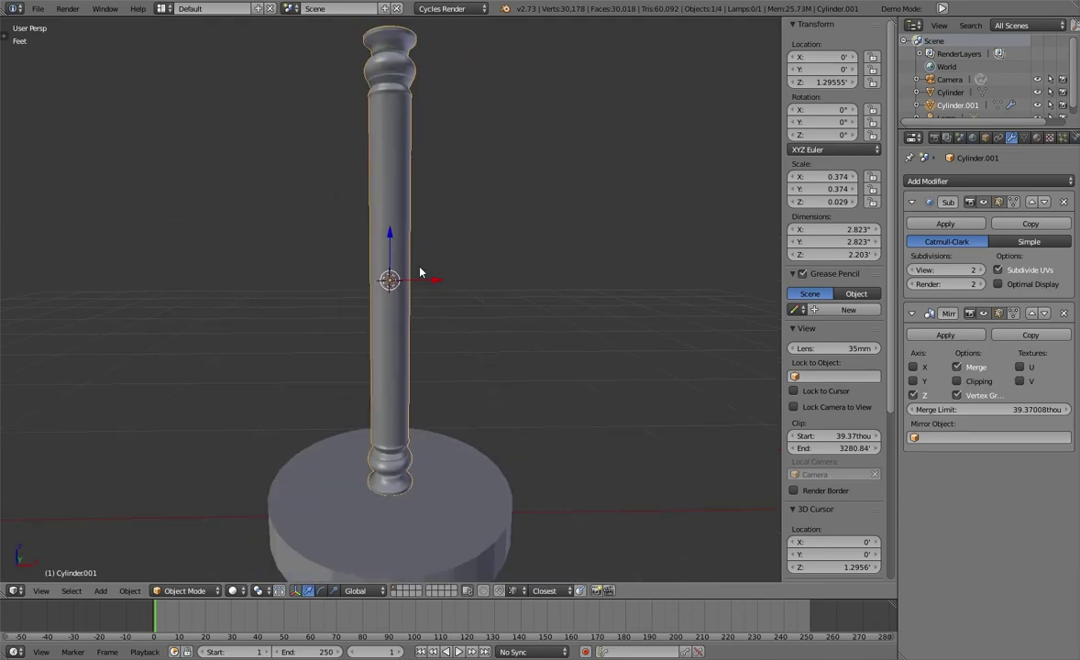
pyautogui.scroll(2, 412, 393)
pyautogui.scroll(-5, 413, 393)
pyautogui.moveTo(413, 393); pyautogui.dragTo(374, 285, button='middle')
pyautogui.click(398, 277)
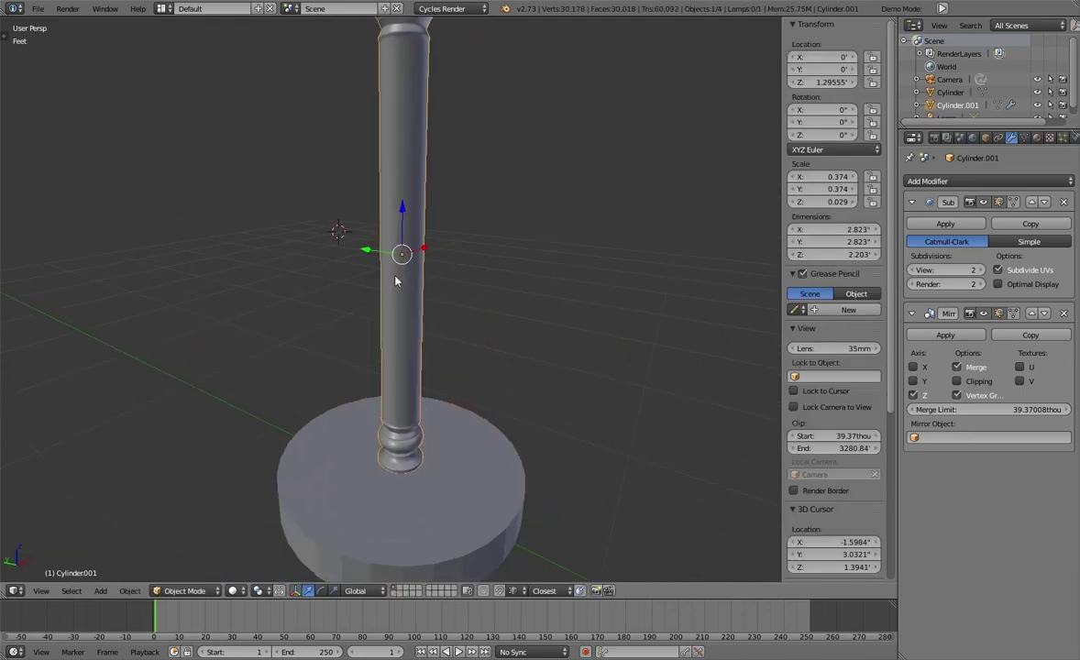
pyautogui.rightClick(423, 419)
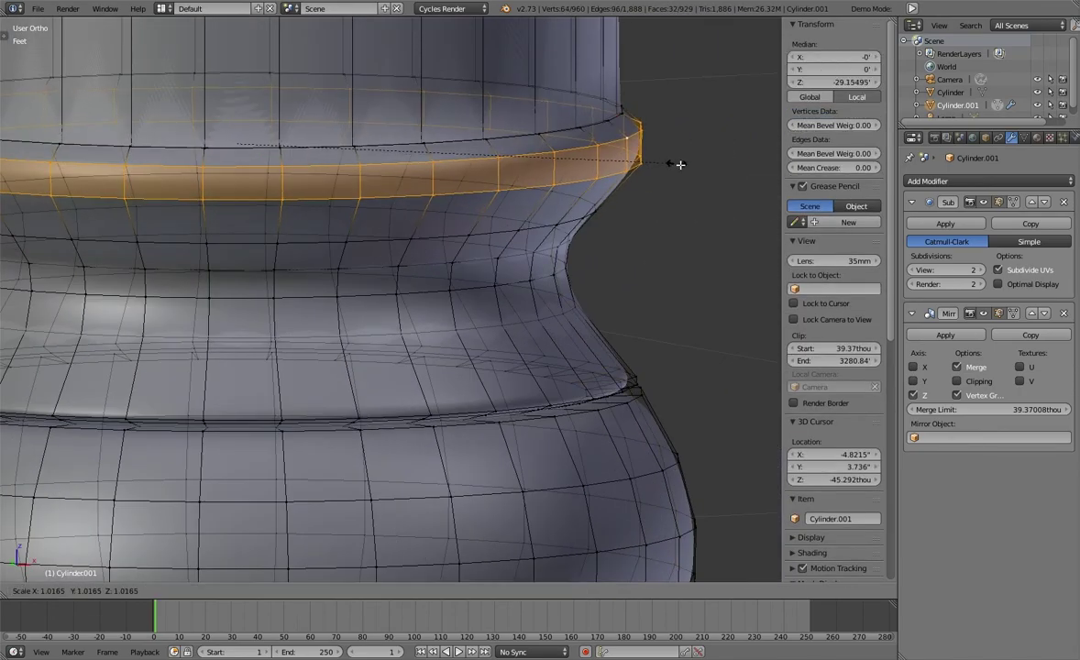
# Tighten the collar rings with a new loop cut and vertical moves of the bulb rings
pyautogui.click(680, 164)
pyautogui.press('a')
pyautogui.hotkey('ctrl', 'r')
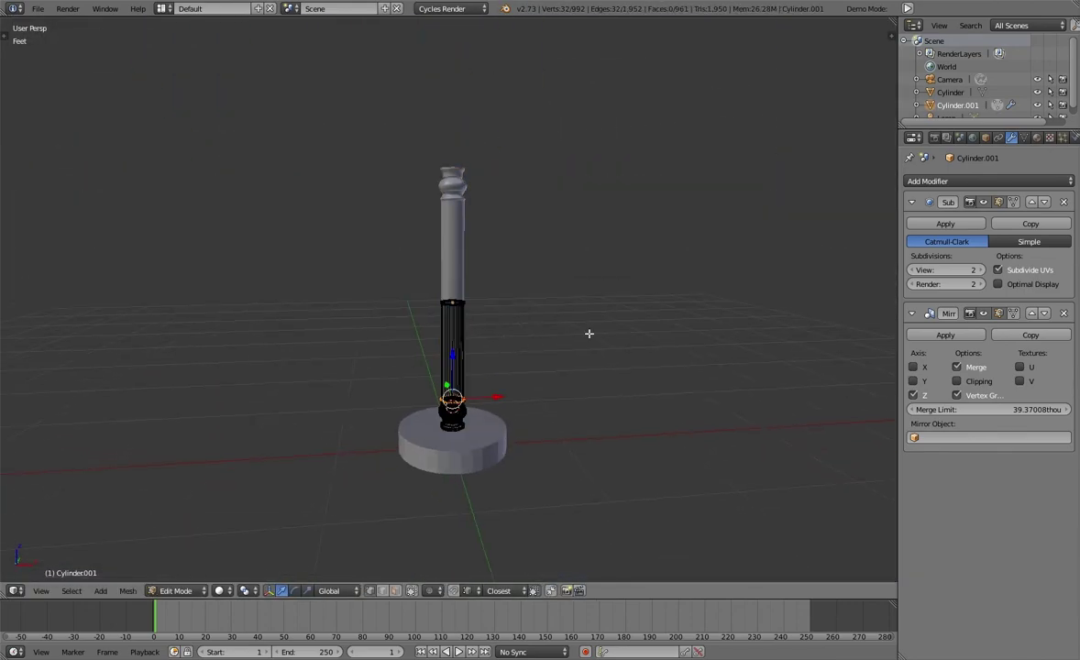
pyautogui.press('g')
pyautogui.press('z')
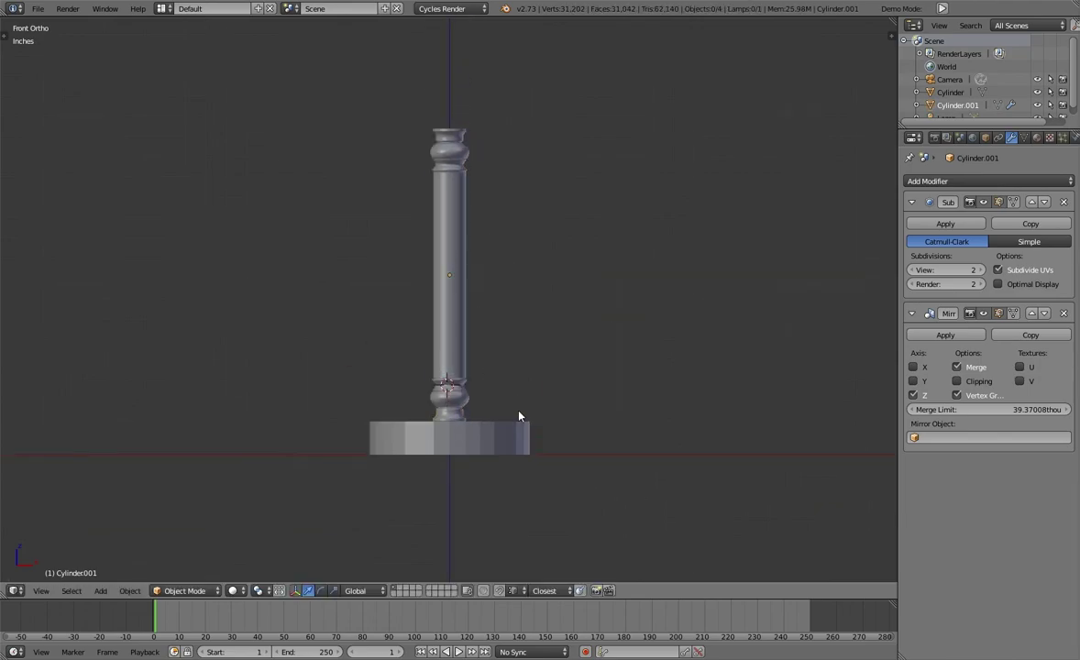
# Frame the lamp in the camera view by rotating the camera around Z and moving it
pyautogui.press('KP_0')
pyautogui.hotkey('shift', 'f')
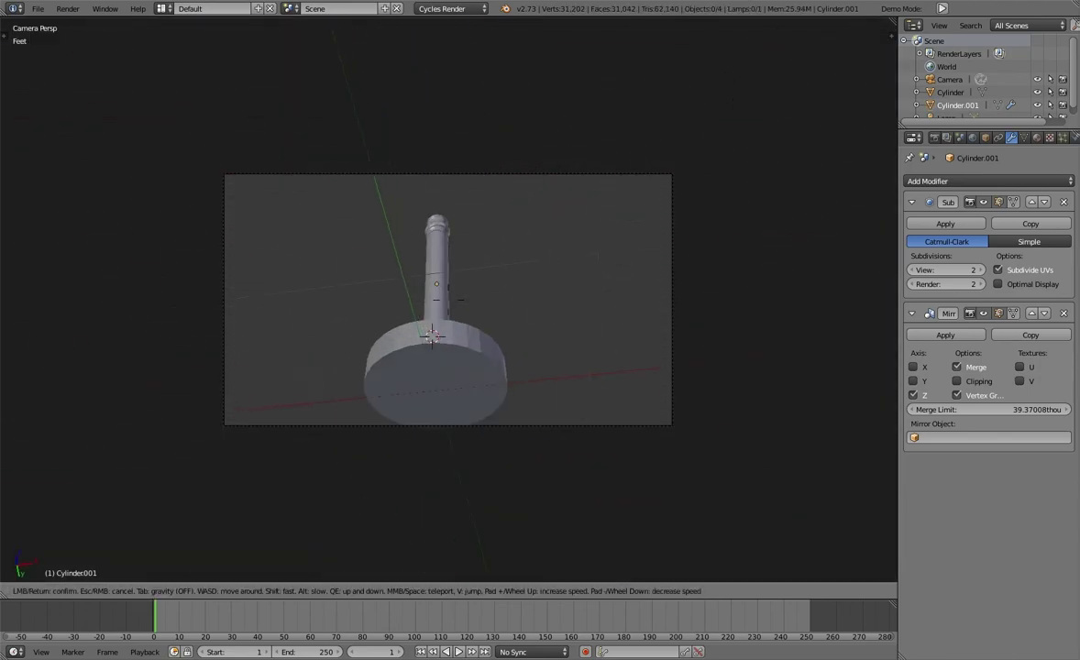
pyautogui.rightClick(815, 299)
pyautogui.press('r')
pyautogui.press('z')
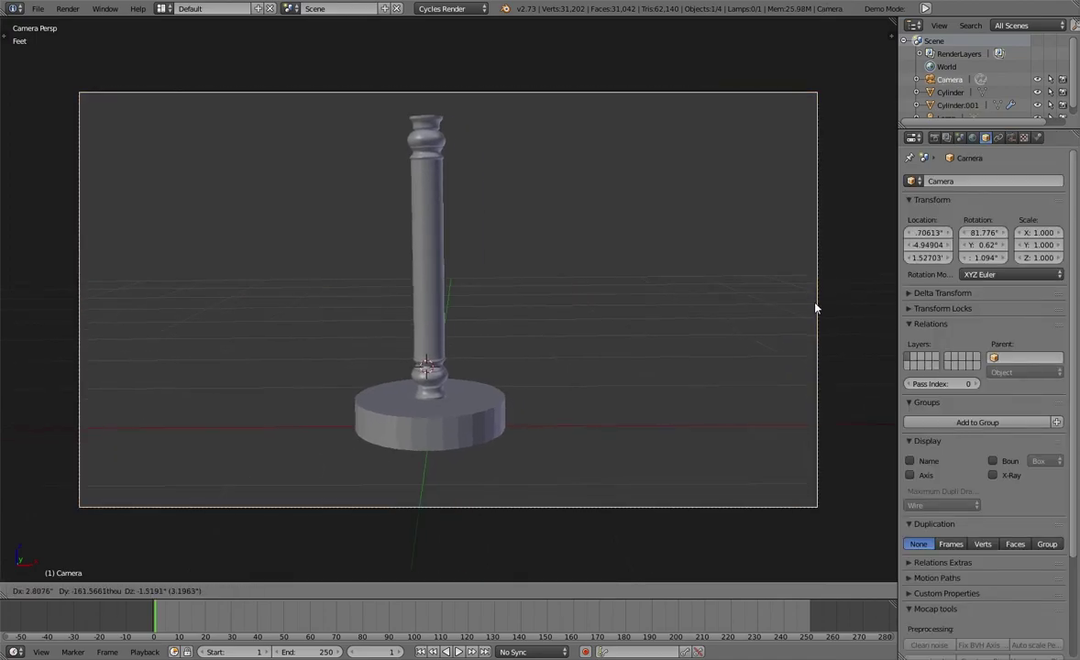
pyautogui.press('g')
# Add a plane, scale it up into a floor and slide it back along Y
pyautogui.hotkey('shift', 'a')
pyautogui.click(526, 313)
pyautogui.press('s')
pyautogui.click(750, 438)
pyautogui.moveTo(750, 438); pyautogui.dragTo(539, 287, button='middle')
pyautogui.press('g')
pyautogui.press('y')
pyautogui.click(539, 287)
# Extrude the plane's back edge up into a wall, add level-2 subdivision and smooth shading
pyautogui.press('e')
pyautogui.press('z')
pyautogui.hotkey('ctrl', '2')
pyautogui.moveTo(693, 308)
pyautogui.mouseDown(button='middle')
pyautogui.moveTo(709, 375)
pyautogui.moveTo(831, 356)
pyautogui.mouseUp(button='middle')
pyautogui.press('Tab')
pyautogui.press('t')
pyautogui.click(40, 224)
pyautogui.press('t')
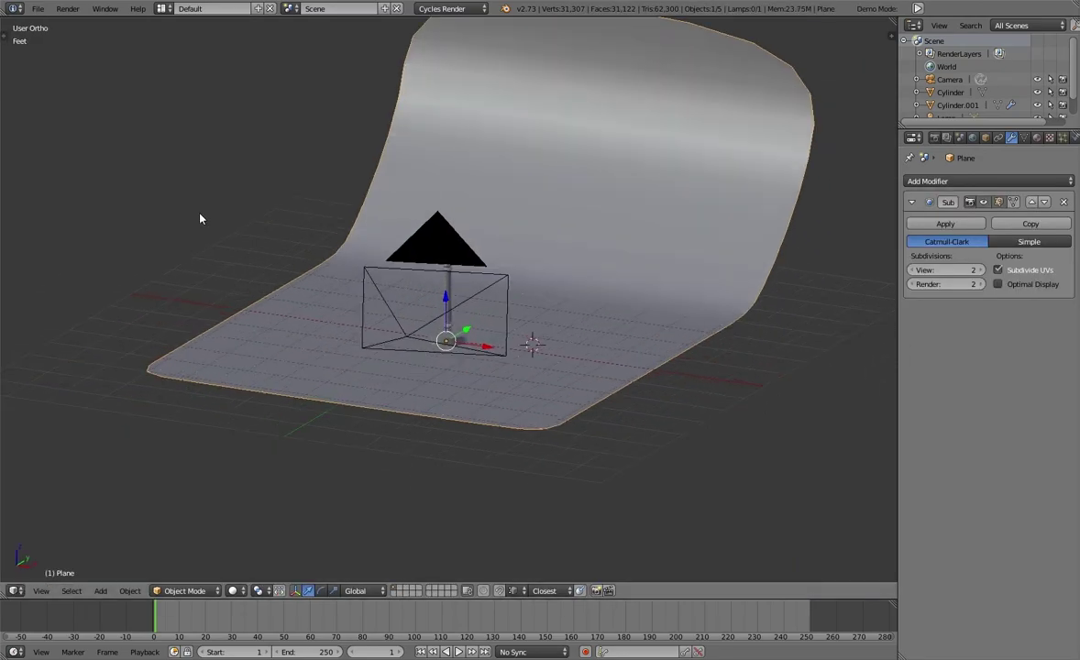
# Adjust the backdrop's vertices and recheck its framing through the camera
pyautogui.press('KP_0')
pyautogui.press('Tab')
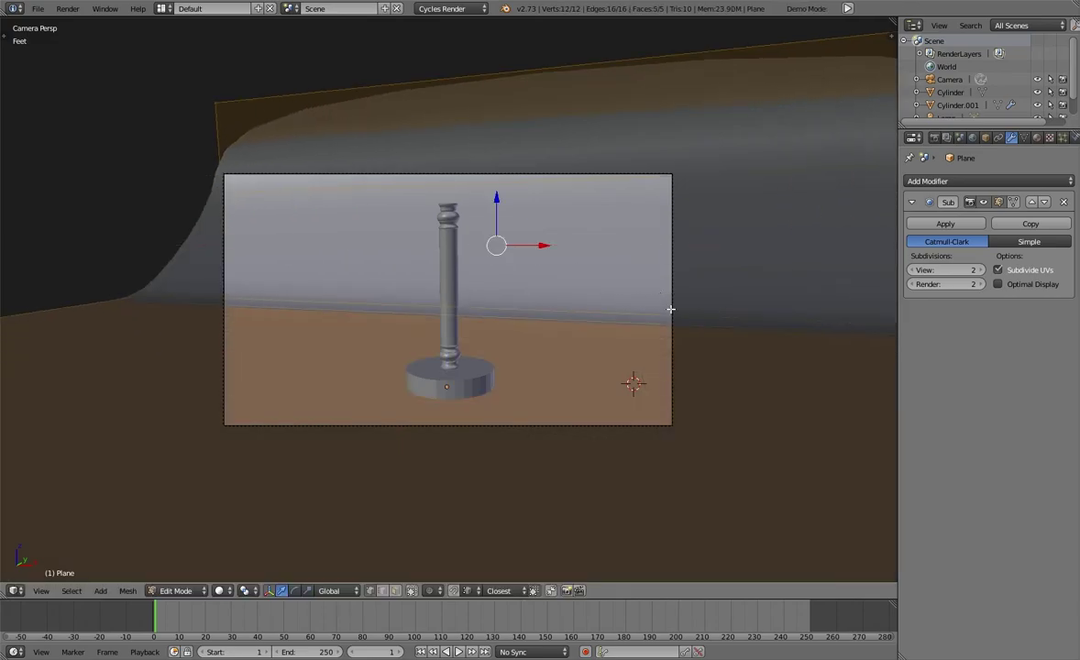
pyautogui.press('Tab')
pyautogui.scroll(2, 323, 311)
pyautogui.press('Tab')
pyautogui.moveTo(322, 311); pyautogui.dragTo(646, 352, button='middle')
pyautogui.press('Tab')
pyautogui.press('KP_0')
# Save the file as 'Desk Lamp' in the models-for-sale folder
pyautogui.click(934, 137)
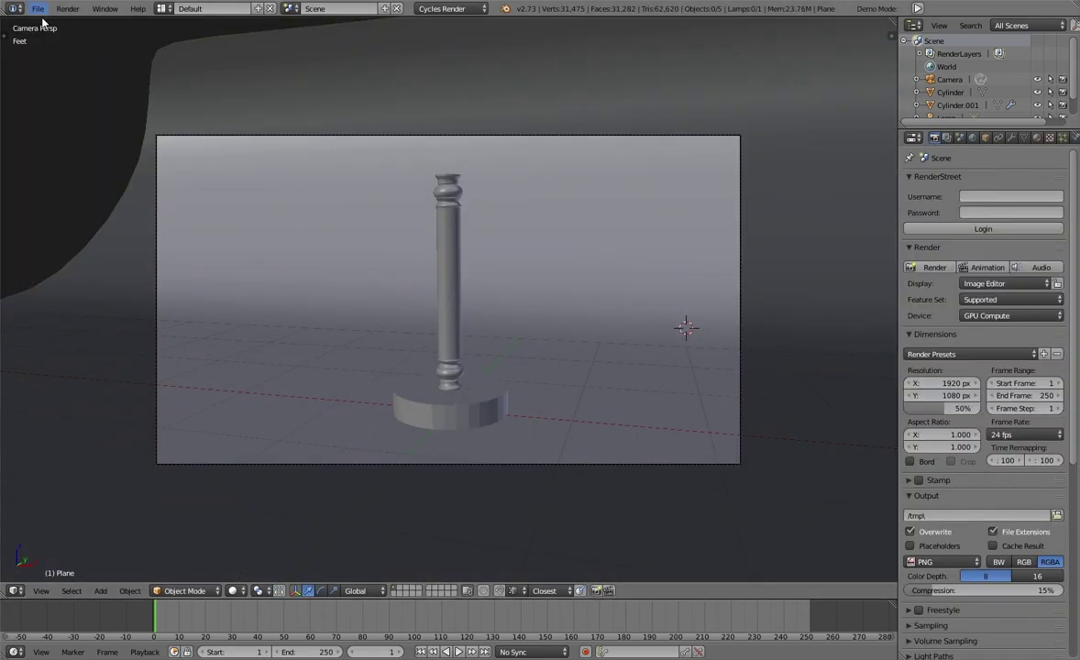
pyautogui.click(38, 8)
pyautogui.click(46, 116)
pyautogui.click(41, 279)
pyautogui.click(74, 305)
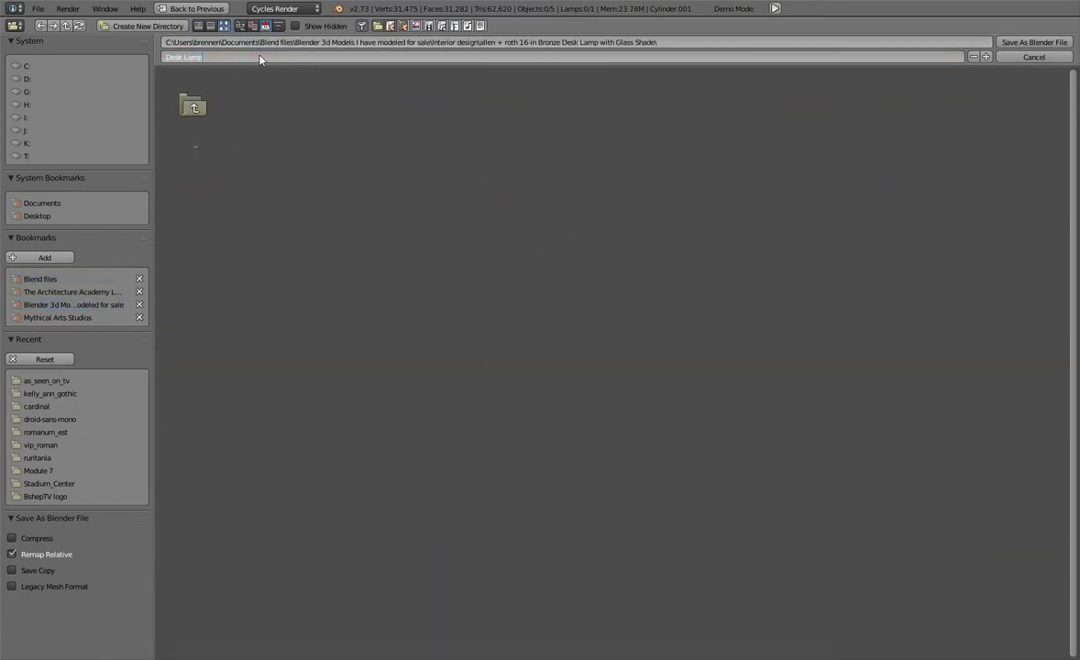
pyautogui.press('Return')
pyautogui.press('KP_1')
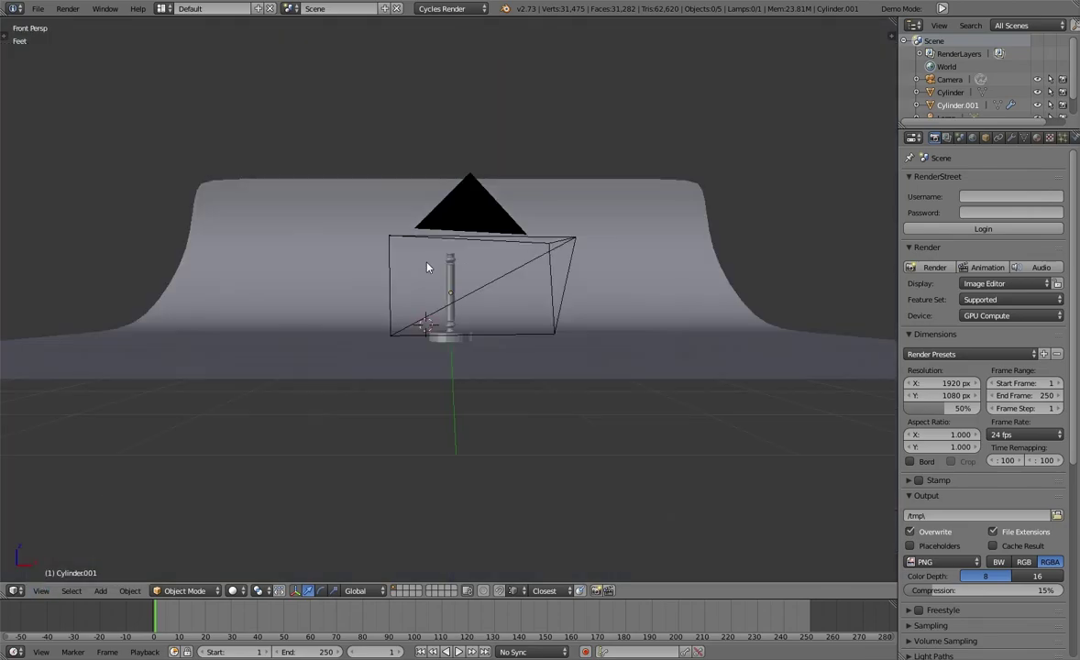
# Add a cube for the shade in an isolated view and raise it along Z
pyautogui.hotkey('shift', 'a')
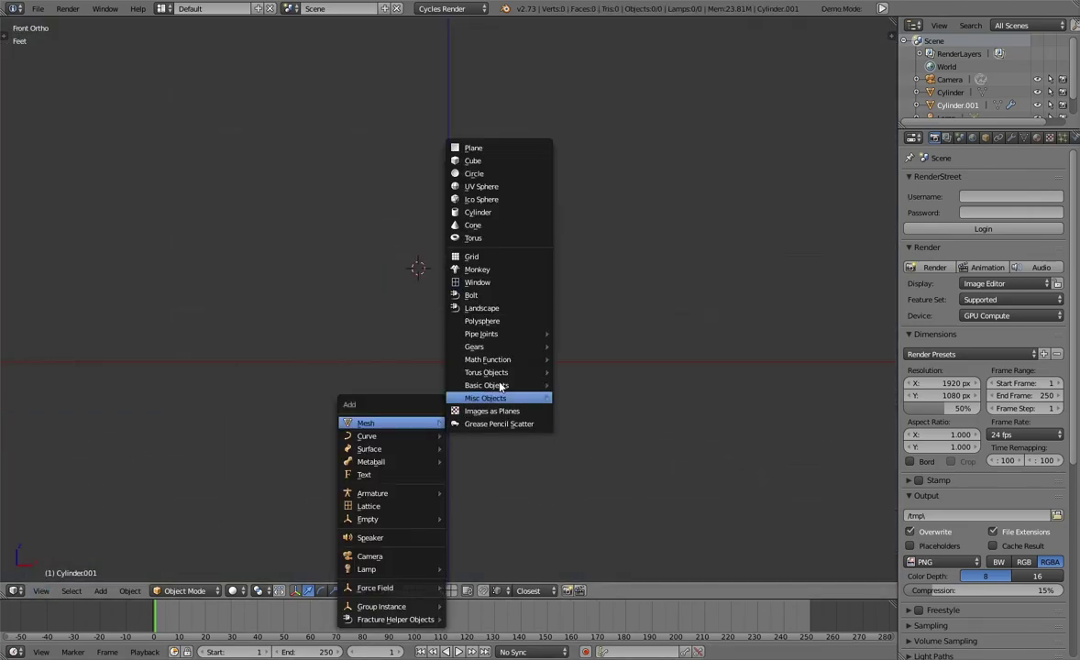
pyautogui.hotkey('shift', 's')
pyautogui.click(550, 360)
pyautogui.press('g')
pyautogui.press('z')
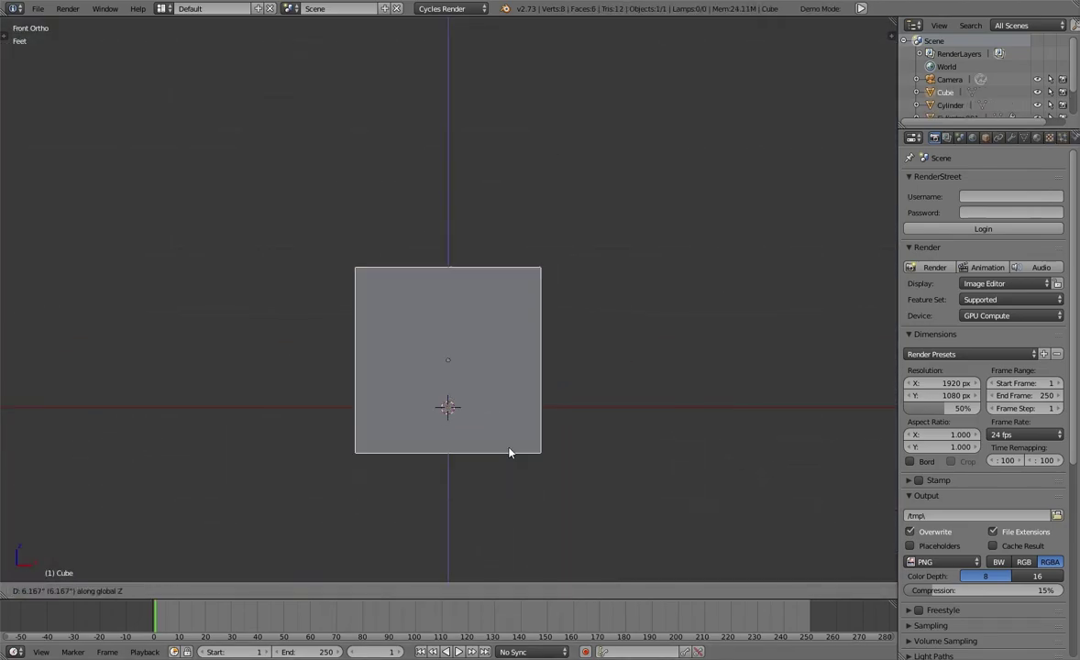
pyautogui.rightClick(350, 378)
pyautogui.press('g')
pyautogui.press('z')
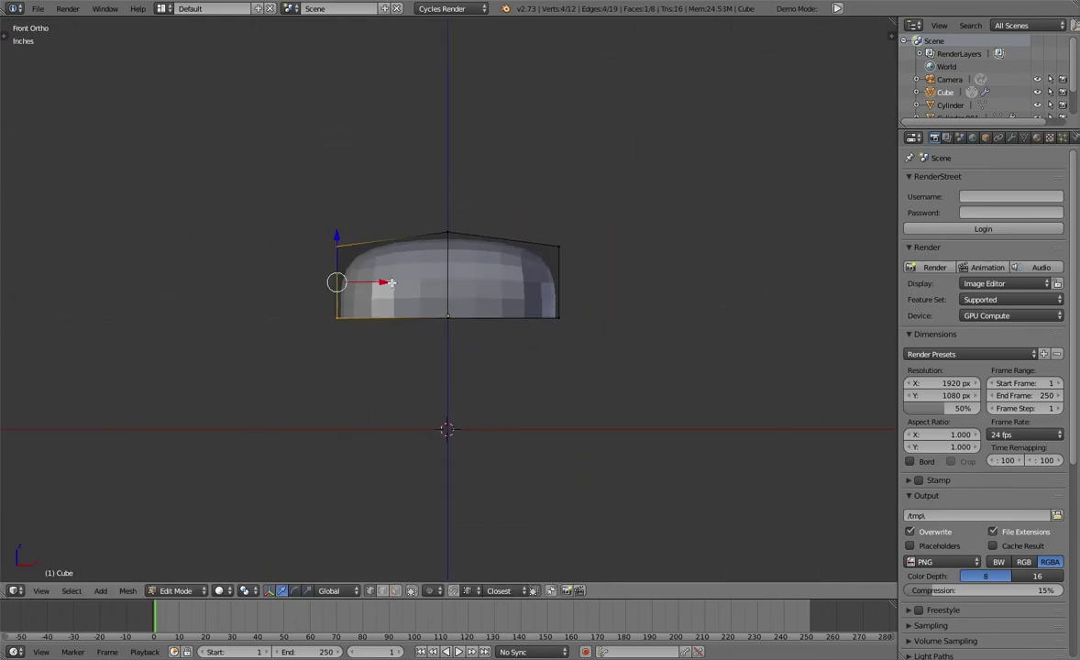
# Shape the shade by scaling selected faces along Z and the cube along Y
pyautogui.keyDown('shift'); pyautogui.rightClick(546, 254); pyautogui.keyUp('shift')
pyautogui.press('s')
pyautogui.press('z')
pyautogui.press('Escape')
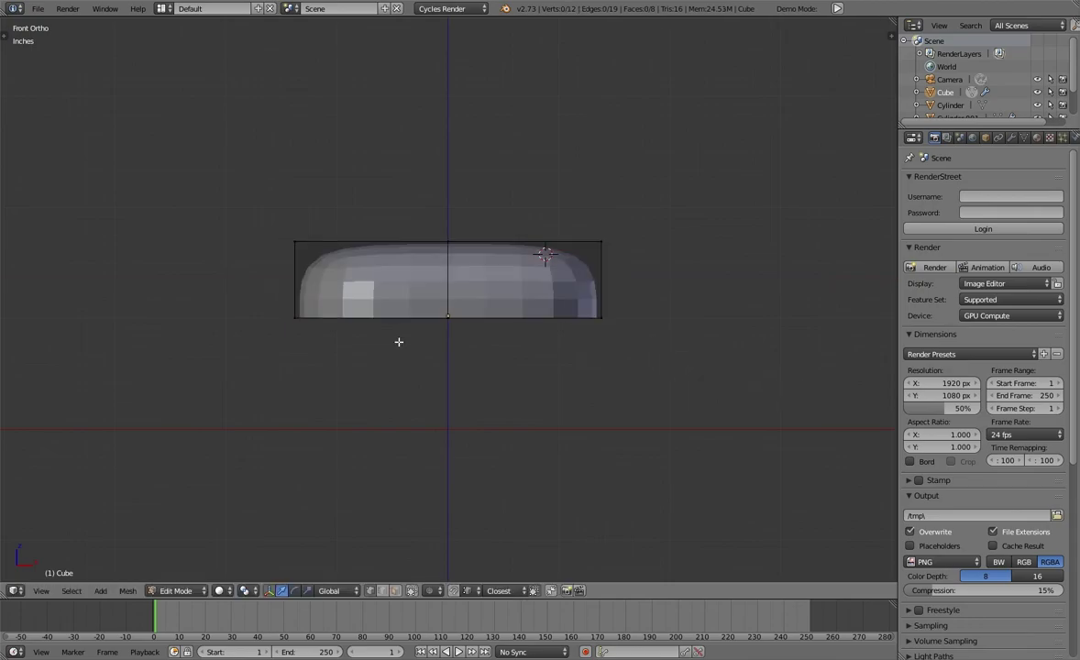
pyautogui.moveTo(401, 339); pyautogui.dragTo(655, 312, button='middle')
pyautogui.press('s')
pyautogui.press('y')
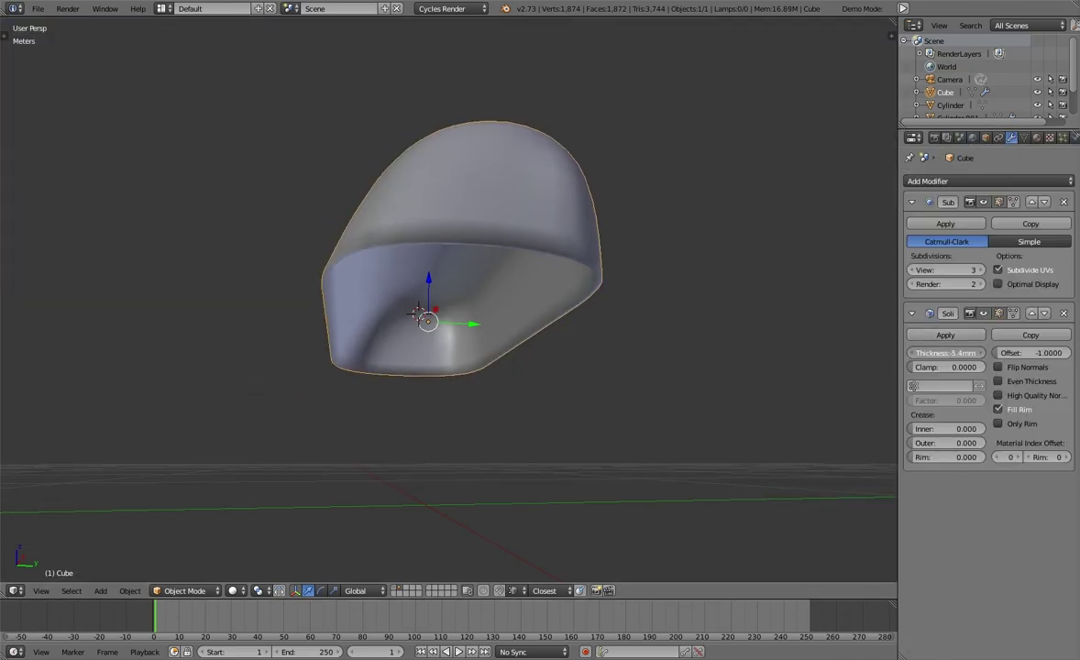
# Thicken the shade's Solidify shell to 4.6mm and lower the shade onto the lamp column
pyautogui.moveTo(945, 353); pyautogui.dragTo(927, 353)
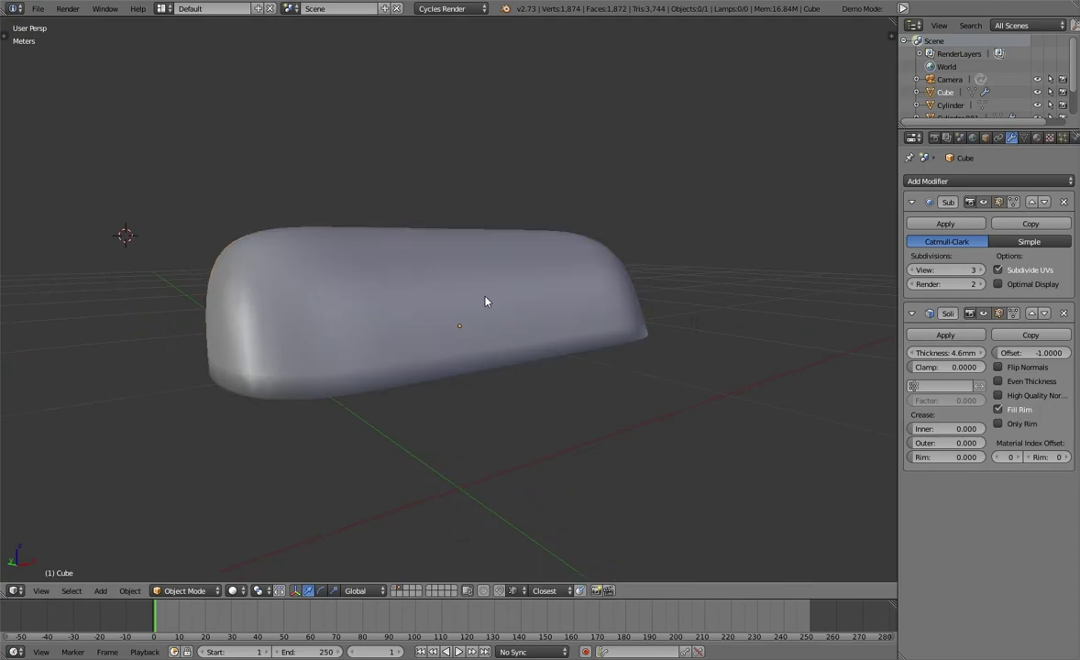
pyautogui.click(41, 591)
pyautogui.click(55, 506)
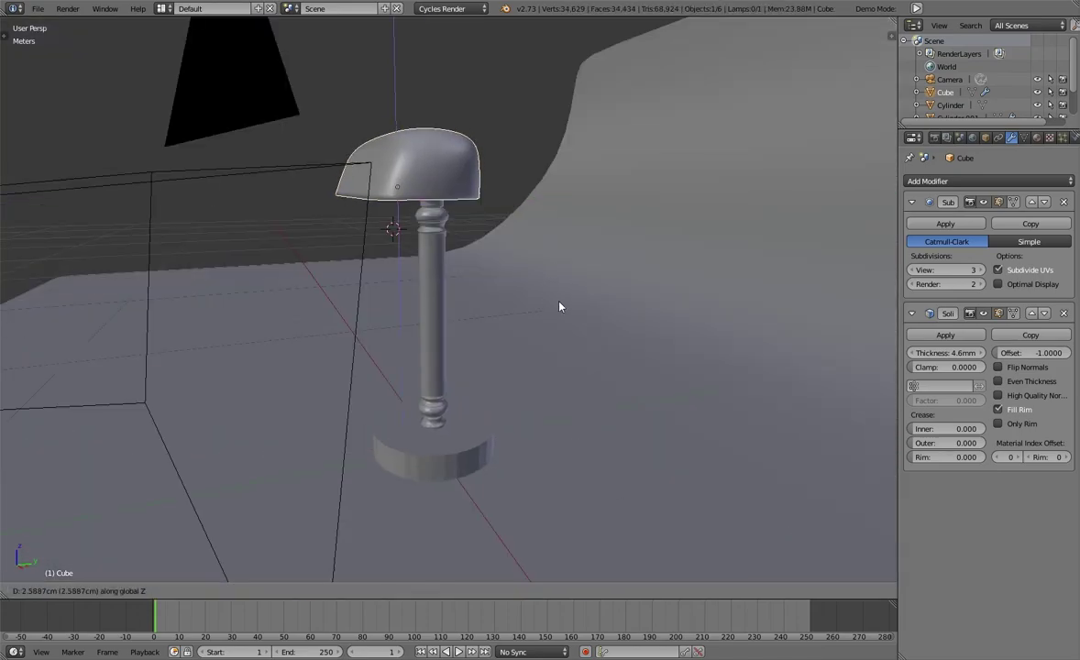
pyautogui.click(559, 307)
pyautogui.moveTo(560, 308)
pyautogui.mouseDown(button='middle')
pyautogui.moveTo(458, 368)
pyautogui.moveTo(521, 238)
pyautogui.moveTo(362, 297)
pyautogui.moveTo(613, 318)
pyautogui.moveTo(465, 230)
pyautogui.moveTo(367, 275)
pyautogui.moveTo(608, 309)
pyautogui.moveTo(302, 330)
pyautogui.moveTo(391, 229)
pyautogui.moveTo(598, 139)
pyautogui.moveTo(41, 23)
pyautogui.mouseUp(button='middle')
pyautogui.press('g')
pyautogui.press('z')
pyautogui.press('Escape')
pyautogui.press('a')
pyautogui.click(41, 19)
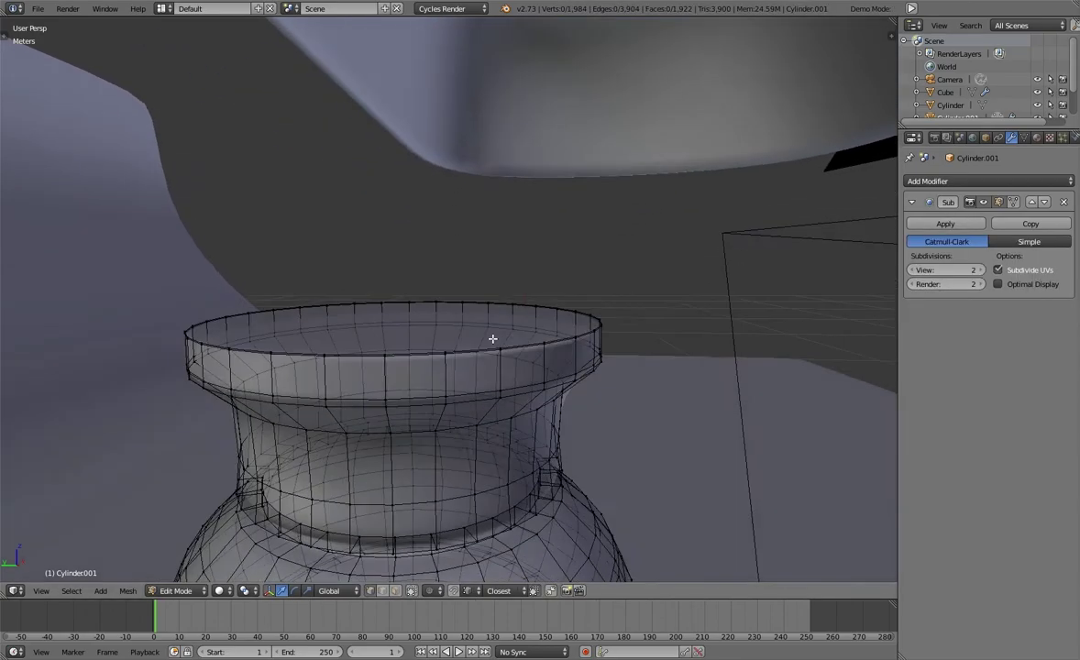
# Apply the column's mirror and extrude the top rim loop twice, shrinking it inward
pyautogui.keyDown('alt'); pyautogui.click(582, 349); pyautogui.keyUp('alt')
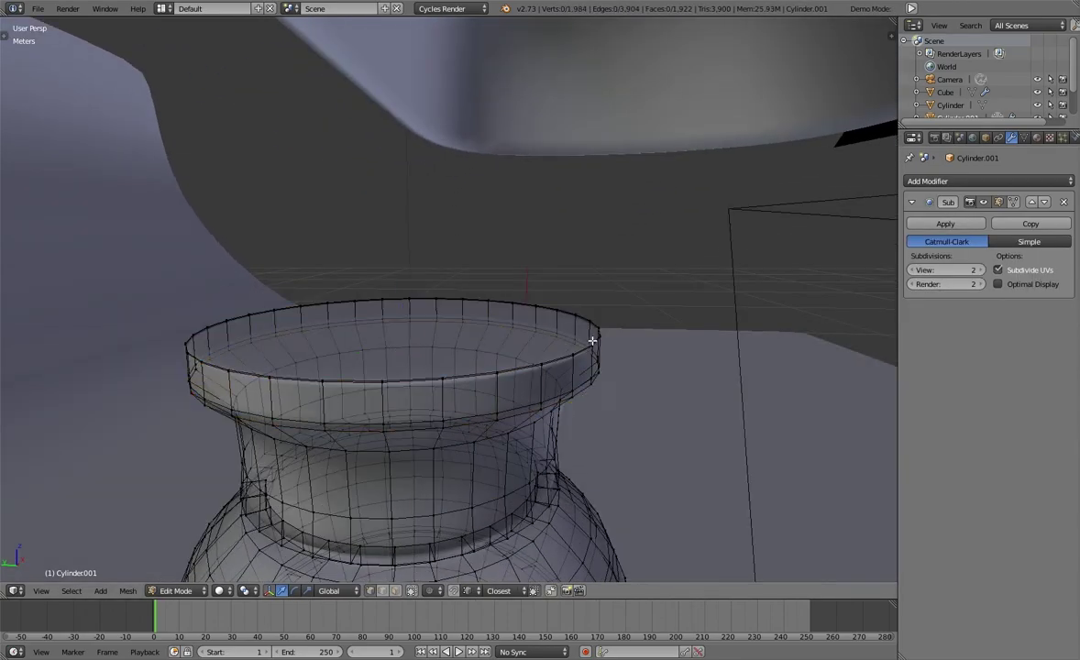
pyautogui.scroll(2, 634, 365)
pyautogui.press('e')
pyautogui.press('s')
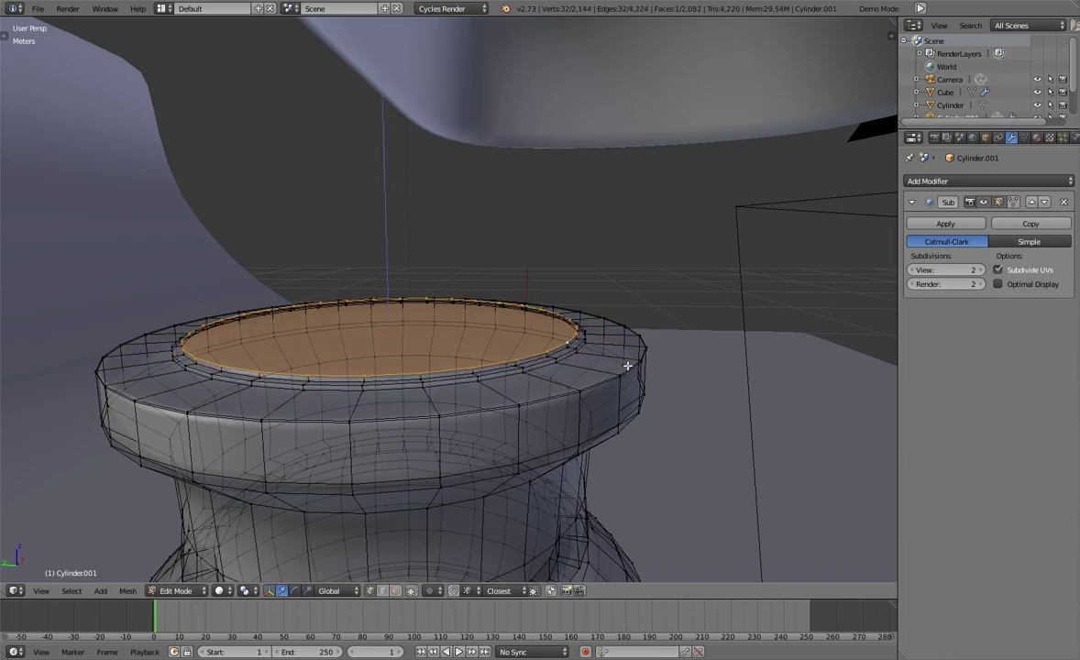
pyautogui.click(639, 275)
pyautogui.moveTo(638, 275); pyautogui.dragTo(585, 280, button='middle')
pyautogui.scroll(2, 639, 282)
pyautogui.press('e')
pyautogui.keyDown('alt'); pyautogui.click(603, 310); pyautogui.keyUp('alt')
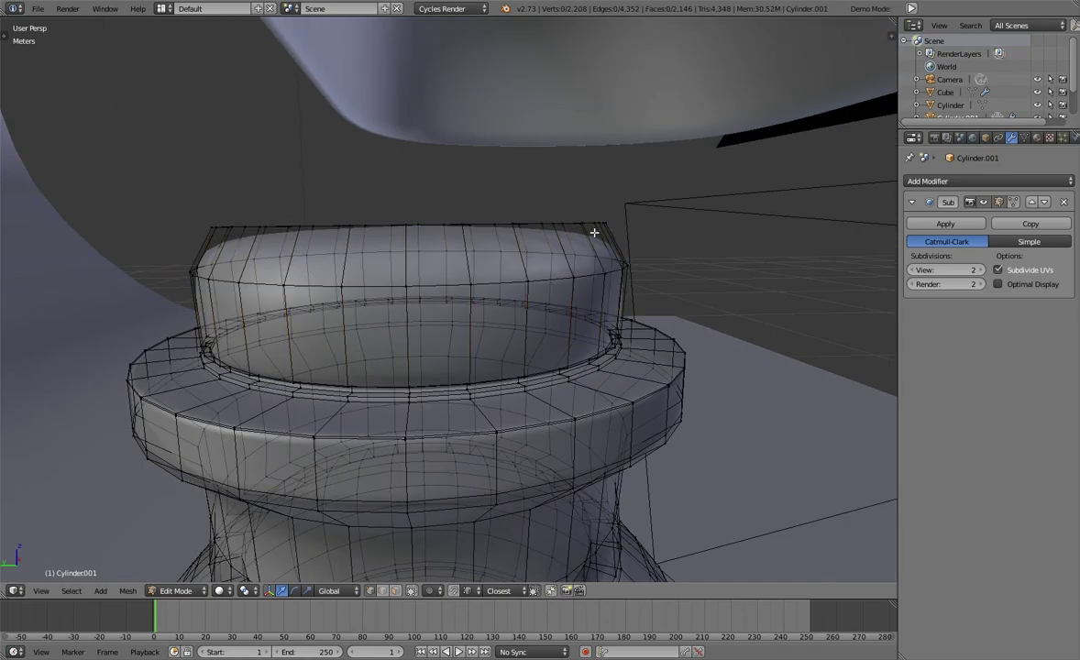
# Raise the top rim loop and swell a middle loop outward into a dome
pyautogui.hotkey('ctrl', 'z')
pyautogui.scroll(-5, 522, 243)
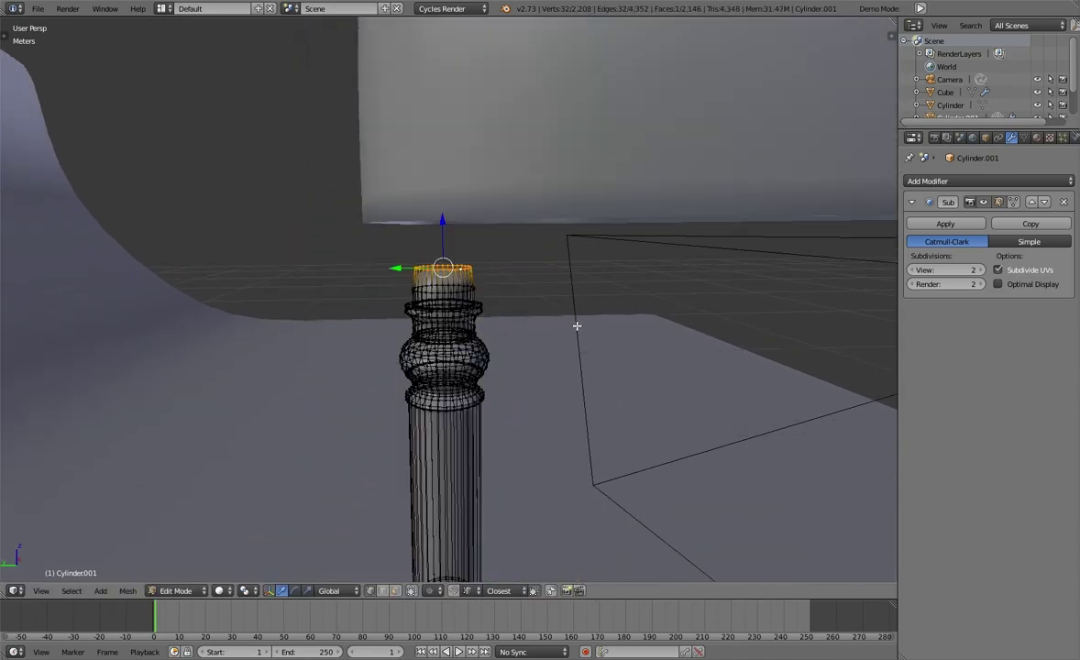
pyautogui.scroll(5, 576, 322)
pyautogui.keyDown('alt'); pyautogui.click(530, 249); pyautogui.keyUp('alt')
pyautogui.press('s')
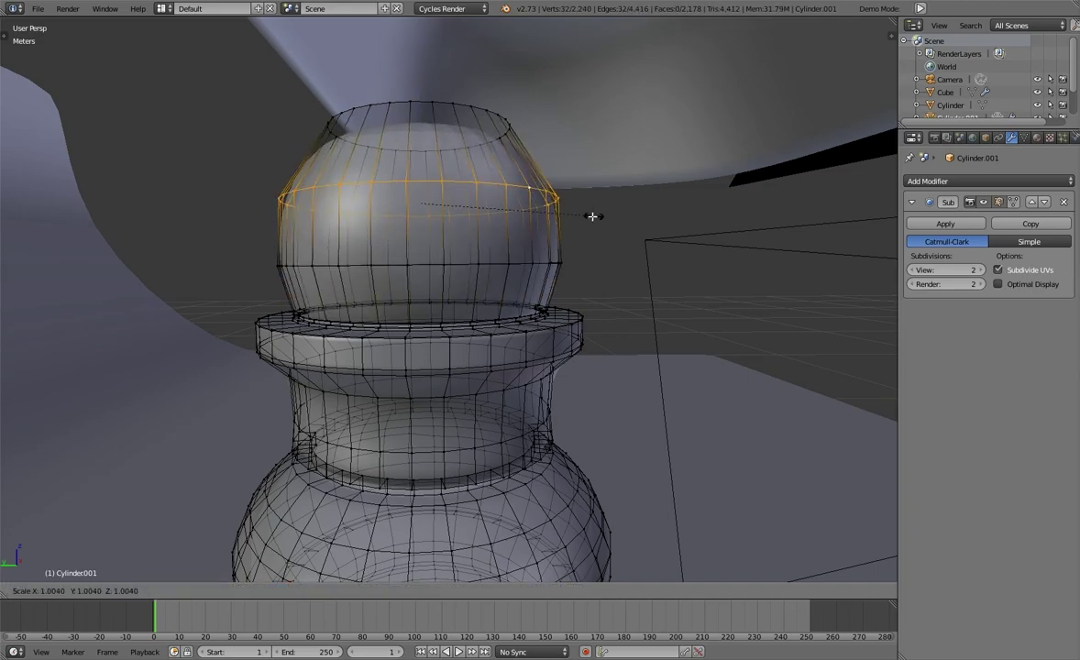
pyautogui.click(584, 262)
pyautogui.scroll(-5, 642, 361)
pyautogui.scroll(5, 621, 260)
pyautogui.press('Tab')
# Select the dome's base edge loop with Bounding Box Center pivot, viewed from the front
pyautogui.scroll(-5, 519, 333)
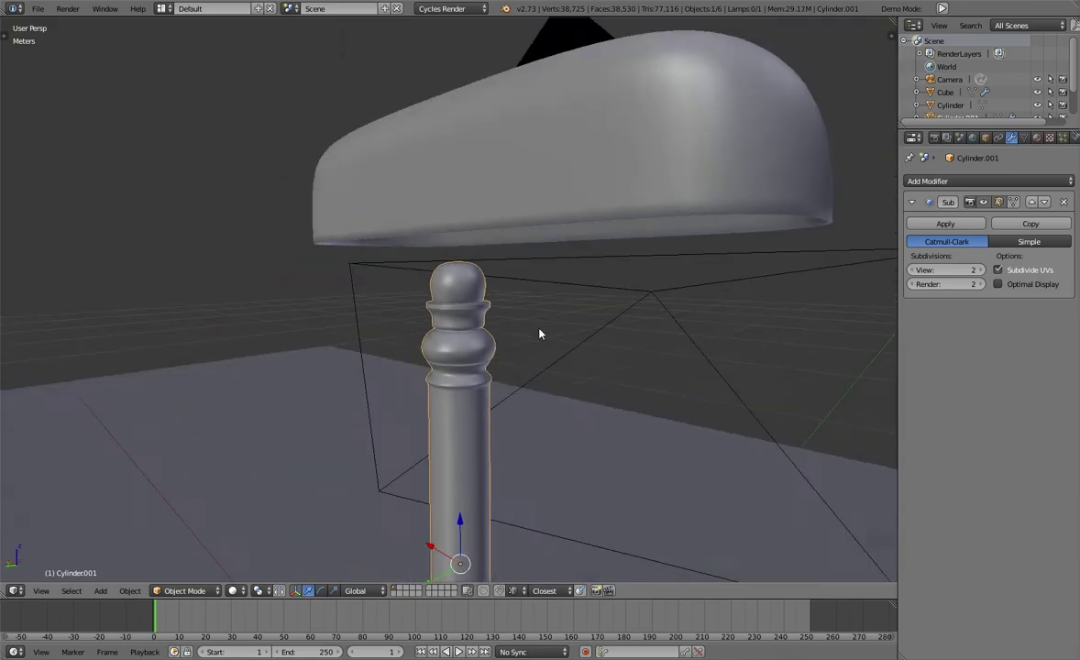
pyautogui.press('Tab')
pyautogui.scroll(4, 641, 335)
pyautogui.scroll(2, 646, 327)
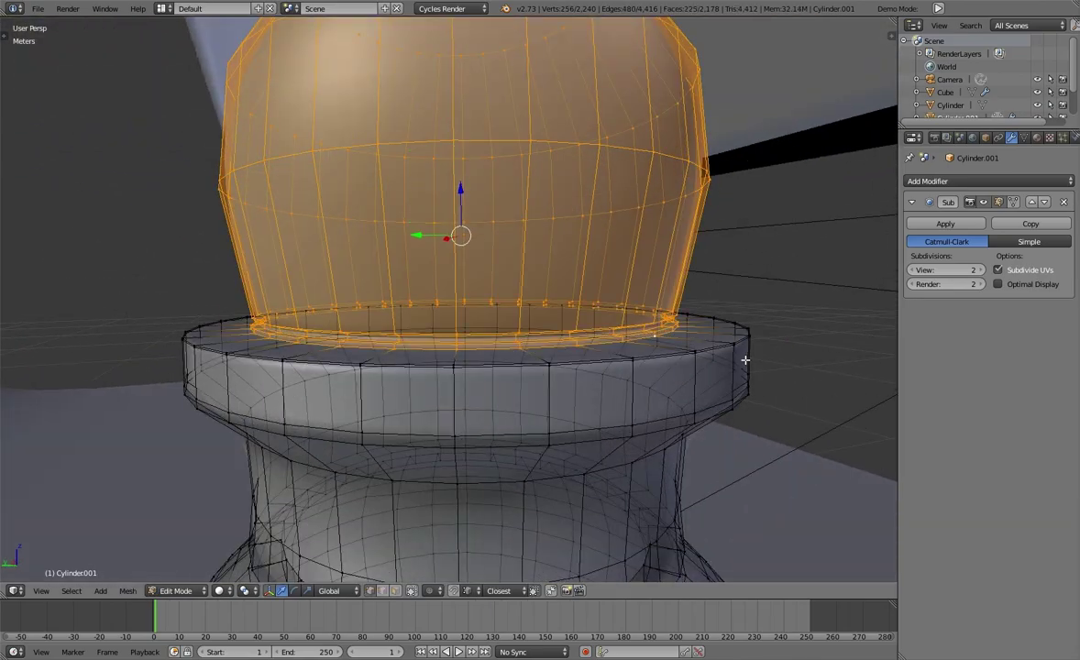
pyautogui.scroll(-3, 715, 353)
pyautogui.scroll(3, 678, 345)
pyautogui.keyDown('alt'); pyautogui.rightClick(696, 349); pyautogui.keyUp('alt')
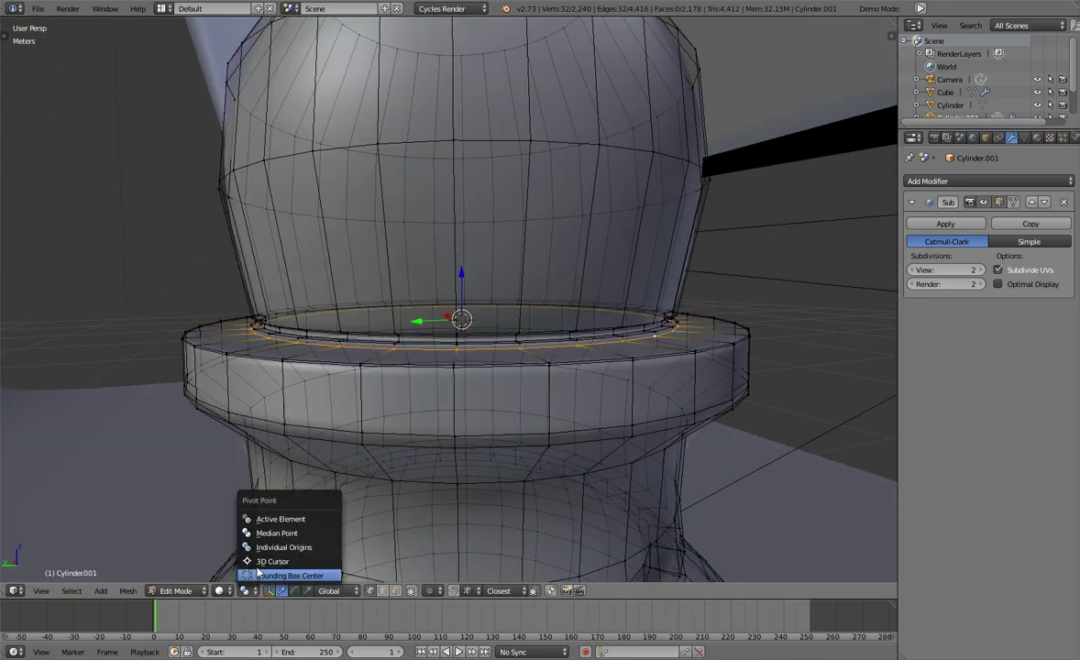
pyautogui.click(258, 572)
pyautogui.click(41, 590)
pyautogui.click(87, 509)
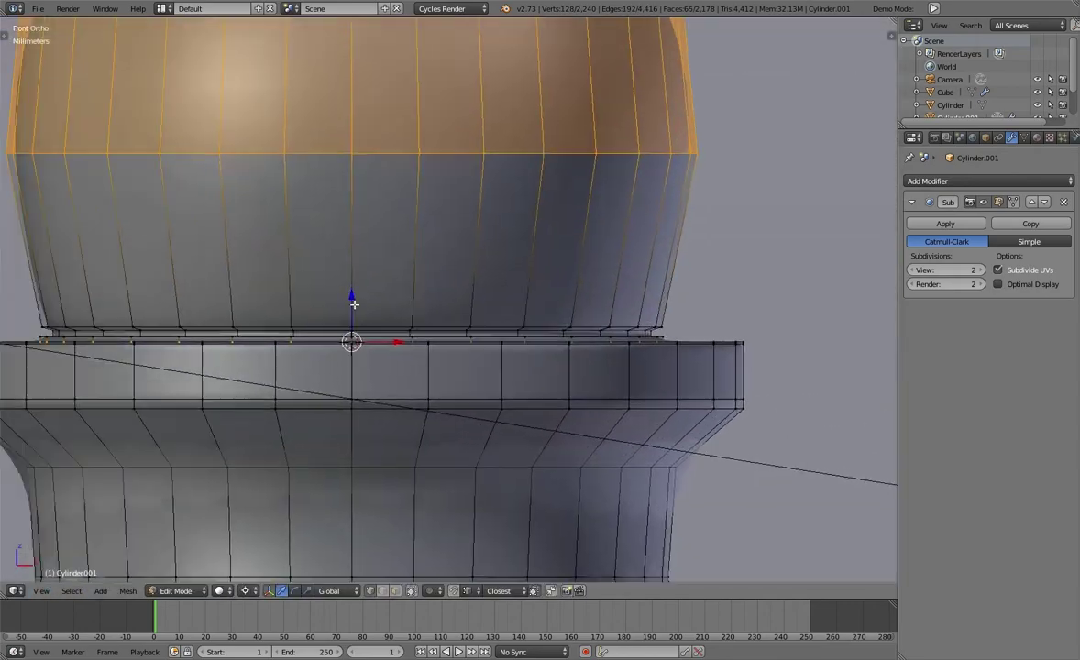
# Refine the base ring selection in wireframe and scale the ring inward into the collar
pyautogui.scroll(-3, 354, 304)
pyautogui.moveTo(354, 304); pyautogui.dragTo(550, 348, button='middle')
pyautogui.press('ctrl+KP_Add')
pyautogui.scroll(3, 550, 349)
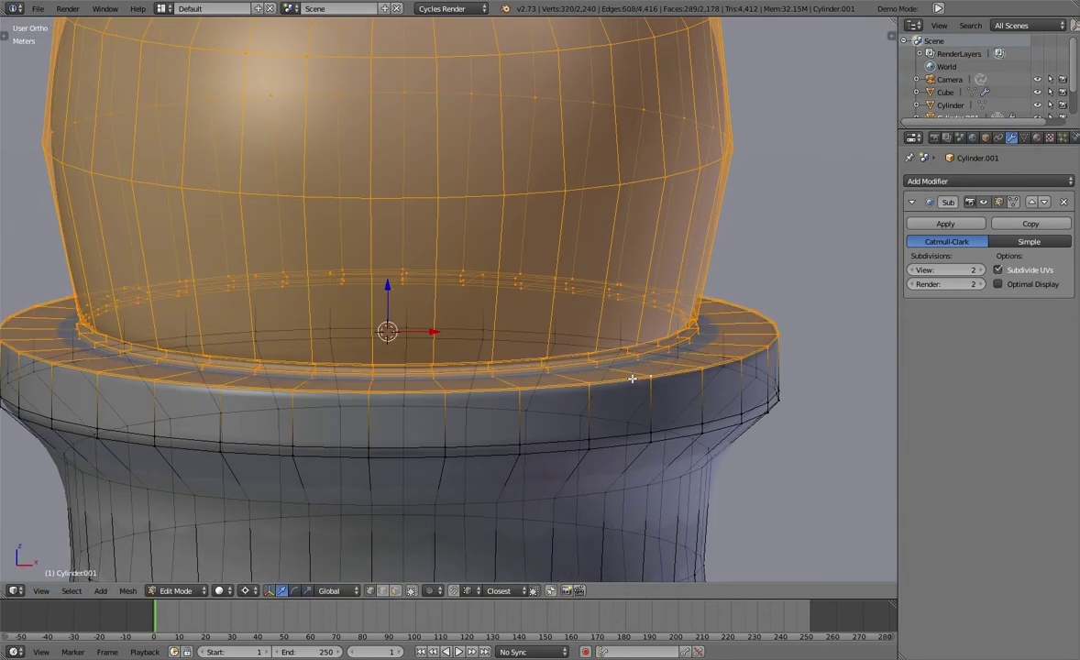
pyautogui.press('ctrl+KP_Subtract')
pyautogui.press('z')
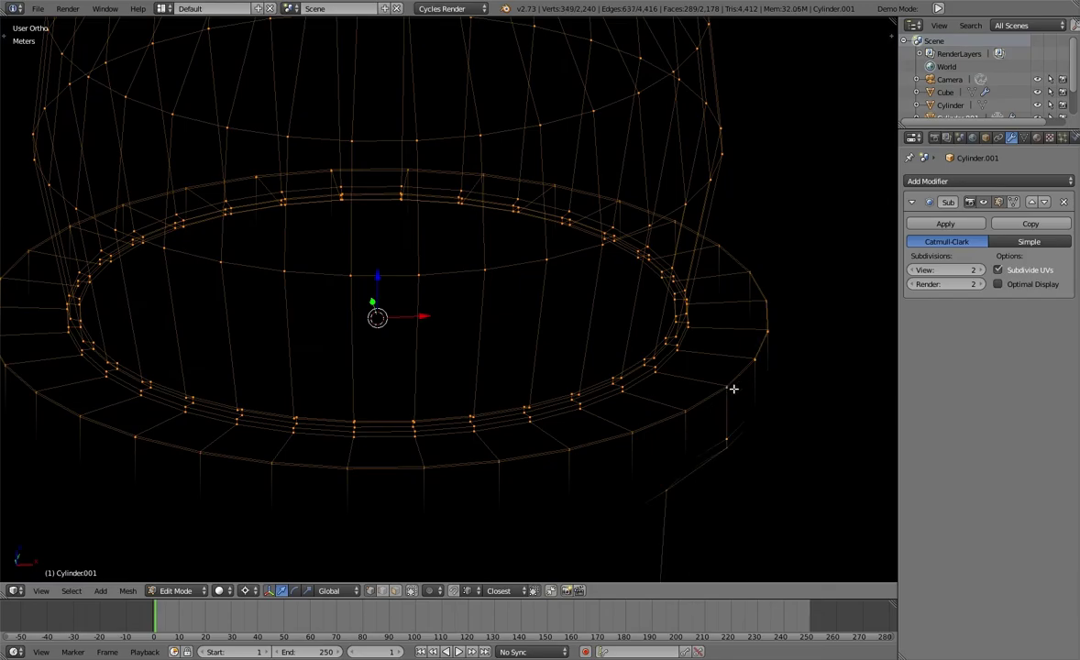
pyautogui.press('z')
pyautogui.moveTo(747, 372); pyautogui.dragTo(662, 302, button='middle')
pyautogui.press('ctrl+KP_Subtract')
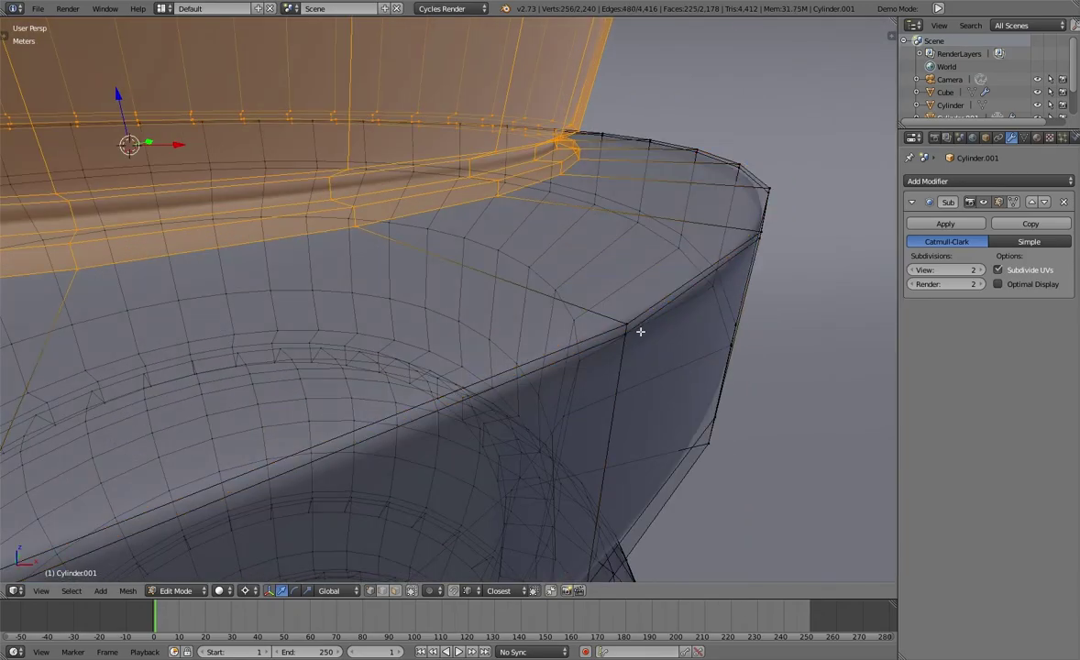
pyautogui.scroll(-2, 639, 330)
pyautogui.press('s')
pyautogui.click(637, 362)
# Check the narrowed dome base in wireframe and return to Object Mode
pyautogui.scroll(-3, 302, 470)
pyautogui.press('z')
pyautogui.moveTo(562, 453)
pyautogui.mouseDown(button='middle')
pyautogui.moveTo(441, 424)
pyautogui.moveTo(621, 397)
pyautogui.mouseUp(button='middle')
pyautogui.press('z')
pyautogui.press('Tab')
pyautogui.click(406, 420)
pyautogui.press('Tab')
pyautogui.press('Tab')
pyautogui.moveTo(453, 456)
pyautogui.mouseDown(button='middle')
pyautogui.moveTo(446, 395)
pyautogui.moveTo(511, 284)
pyautogui.moveTo(550, 275)
pyautogui.mouseUp(button='middle')
pyautogui.press('Tab')
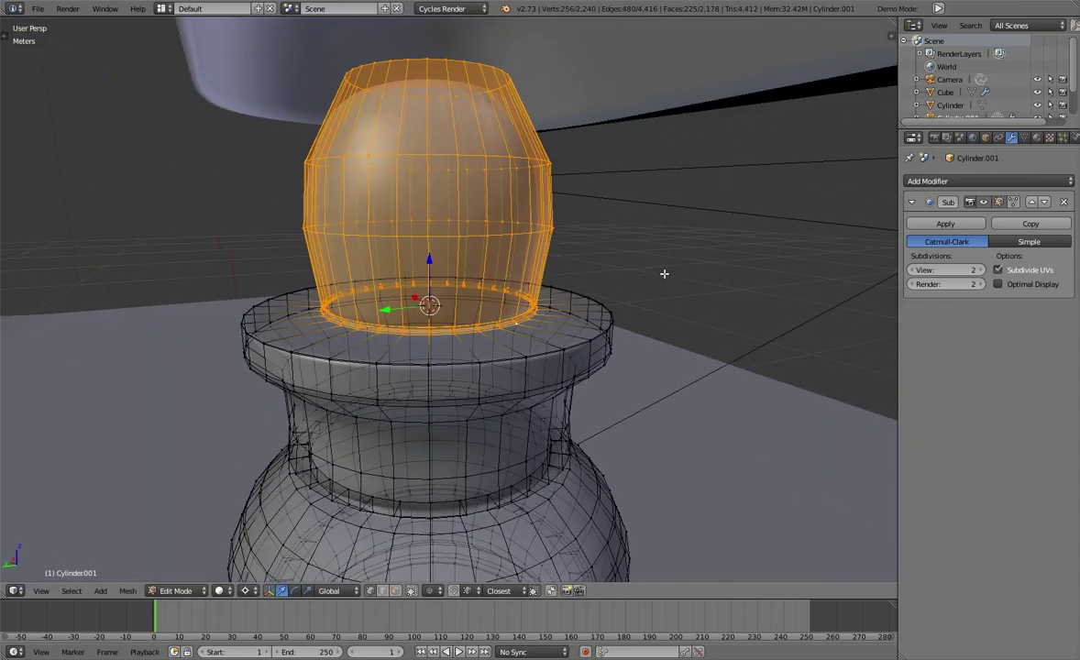
pyautogui.keyDown('alt'); pyautogui.click(536, 291); pyautogui.keyUp('alt')
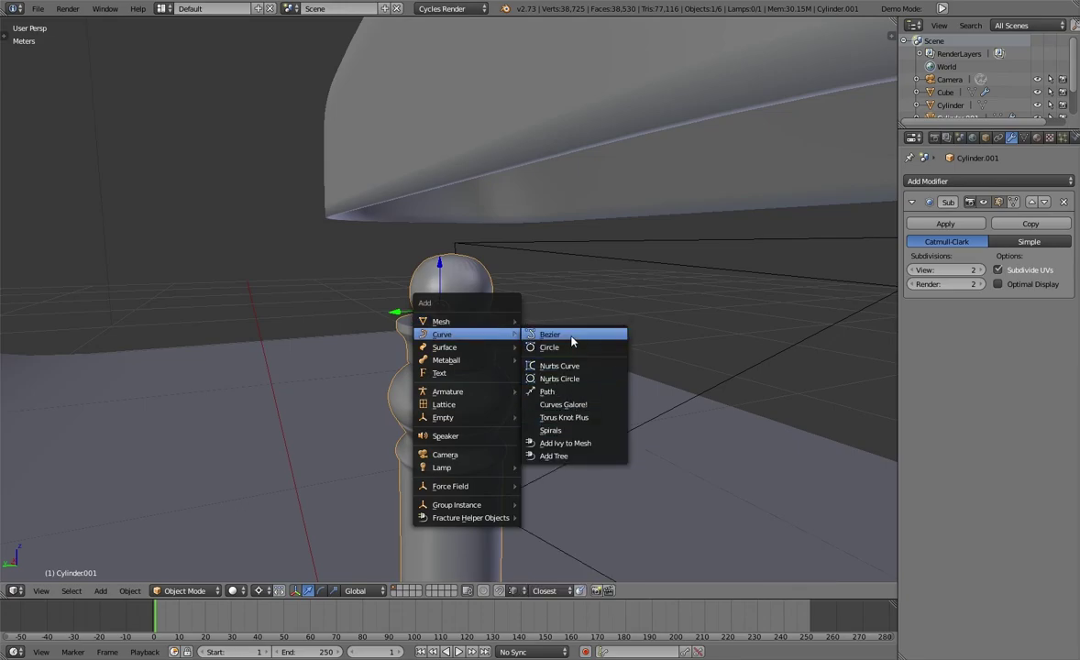
# Add a Bezier curve, give it a 1cm bevel depth, and enter Edit Mode
pyautogui.click(571, 341)
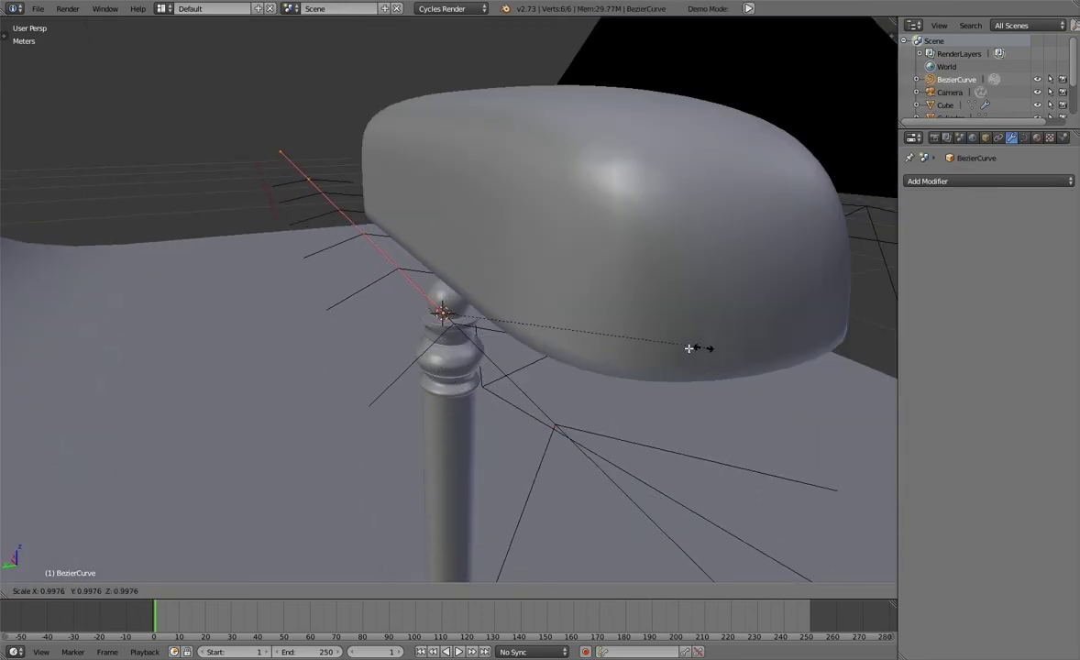
pyautogui.click(1025, 138)
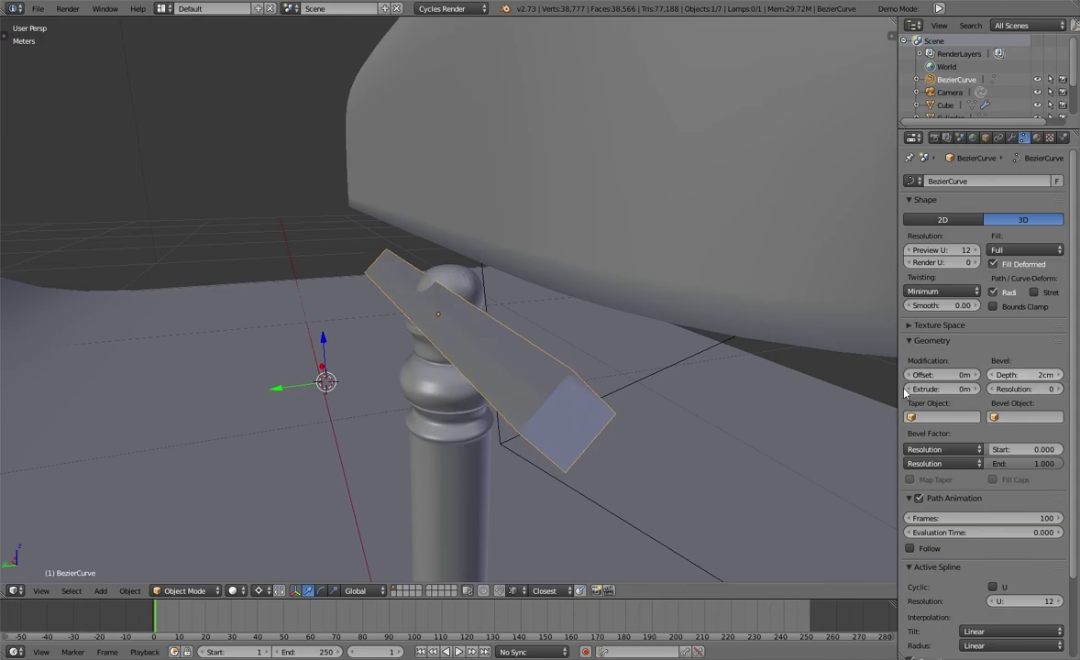
pyautogui.press('Tab')
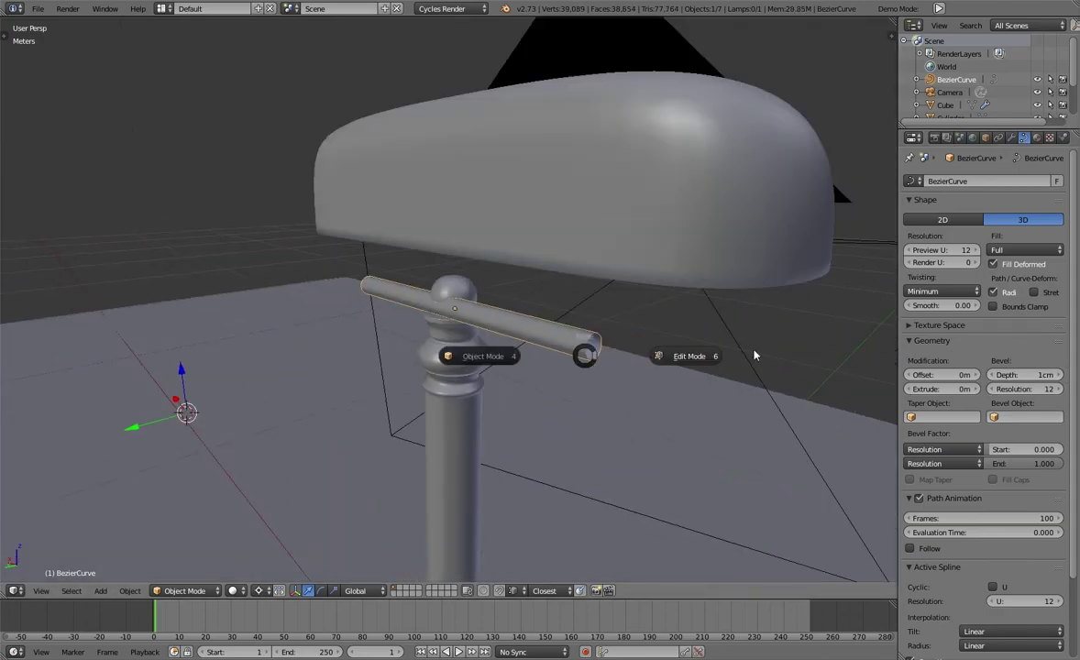
pyautogui.moveTo(647, 356); pyautogui.dragTo(609, 299, button='middle')
# Raise the curve's points along Z to the top of the post, seen from the front
pyautogui.press('g')
pyautogui.press('z')
pyautogui.click(341, 294)
pyautogui.press('KP_1')
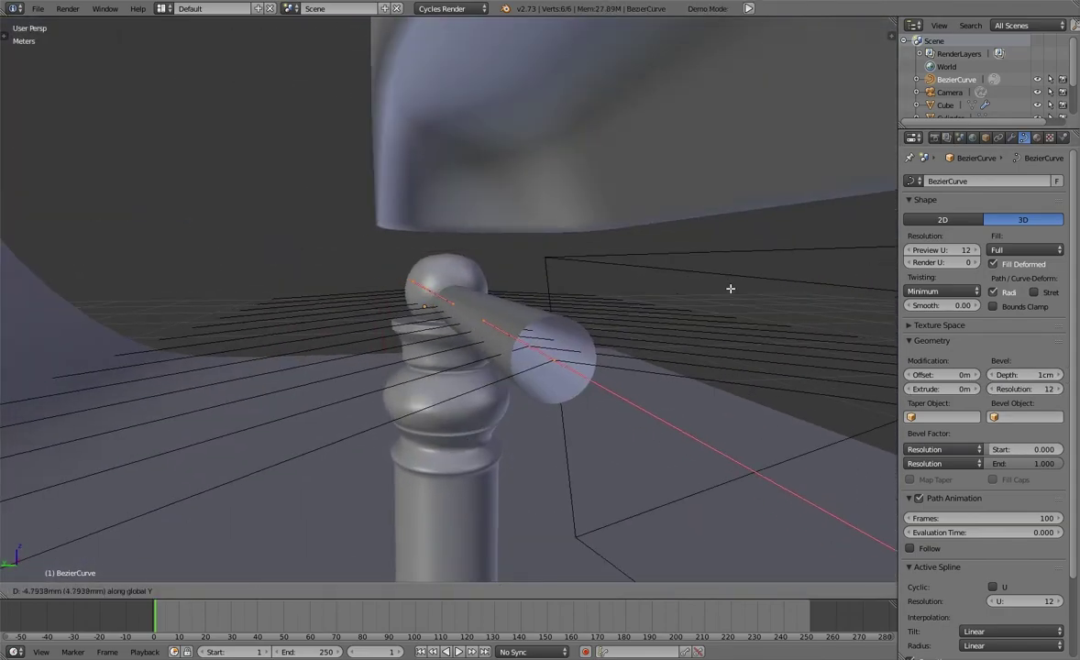
pyautogui.scroll(1, 298, 443)
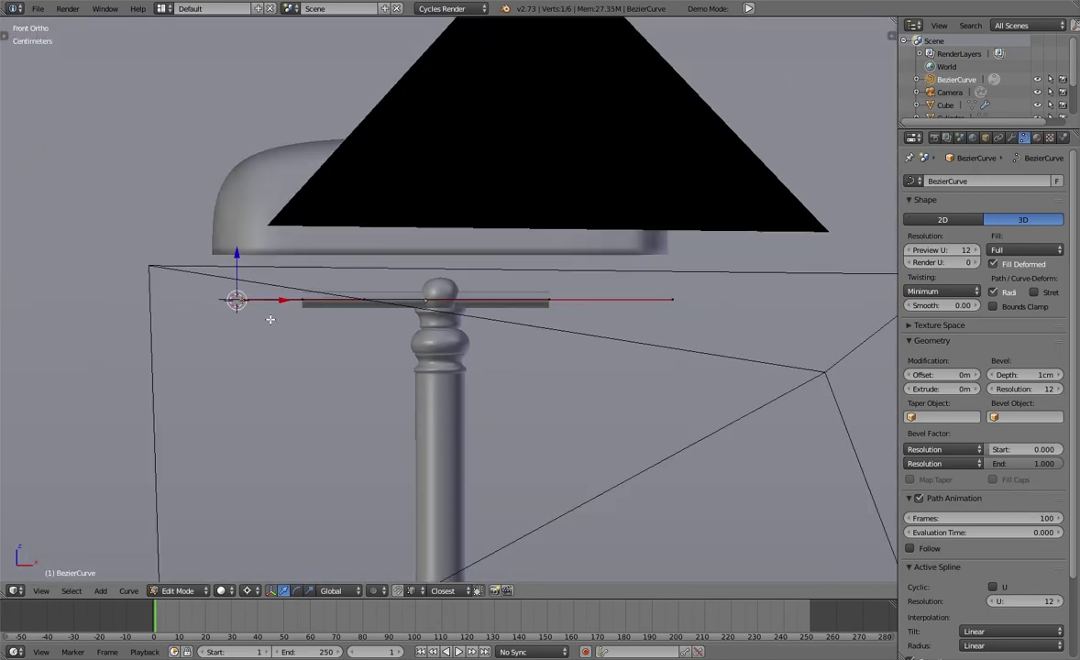
pyautogui.moveTo(596, 302); pyautogui.dragTo(684, 252, button='right')
# Stretch the curve points along X across the post in orthographic front view
pyautogui.press('a')
pyautogui.moveTo(387, 310); pyautogui.dragTo(672, 309, button='middle')
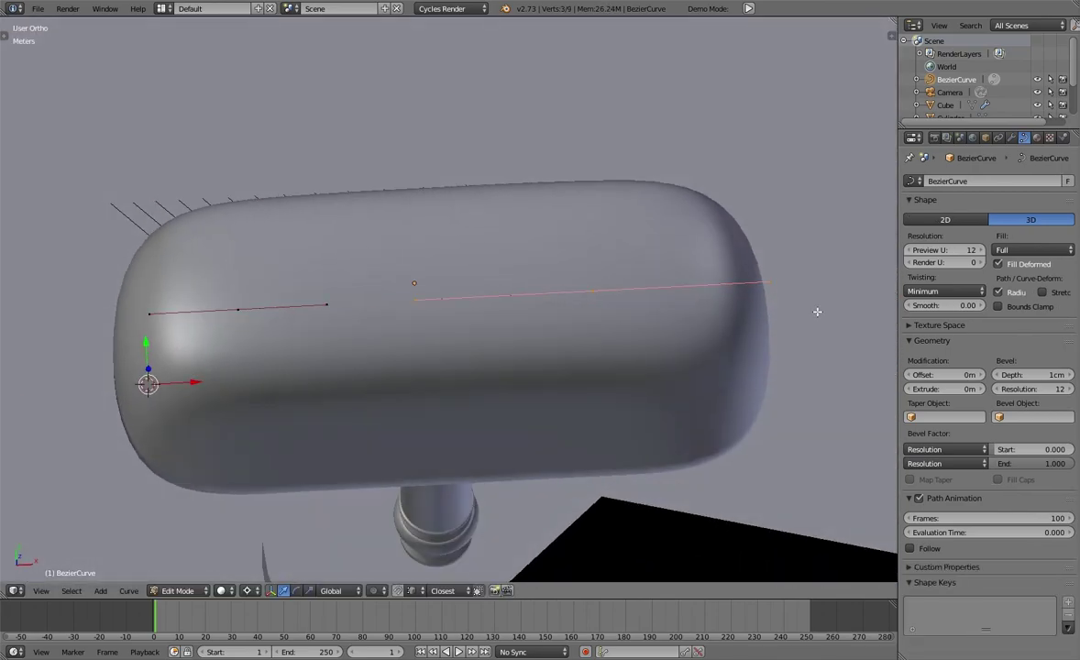
pyautogui.click(578, 328)
pyautogui.press('KP_1')
pyautogui.press('KP_5')
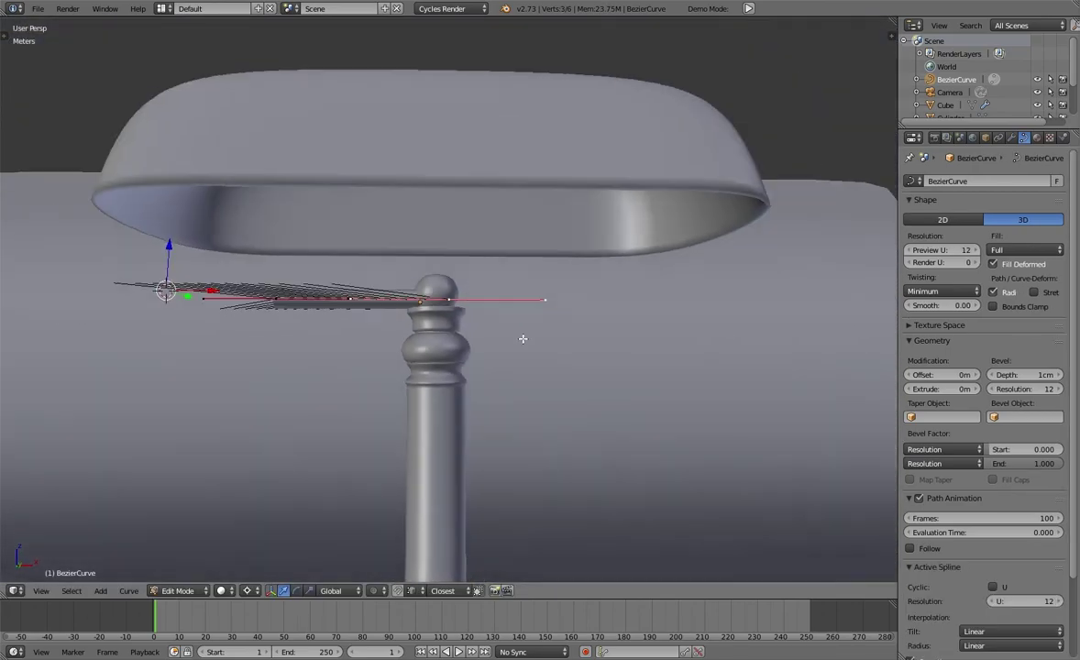
pyautogui.press('KP_5')
pyautogui.press('g')
pyautogui.press('x')
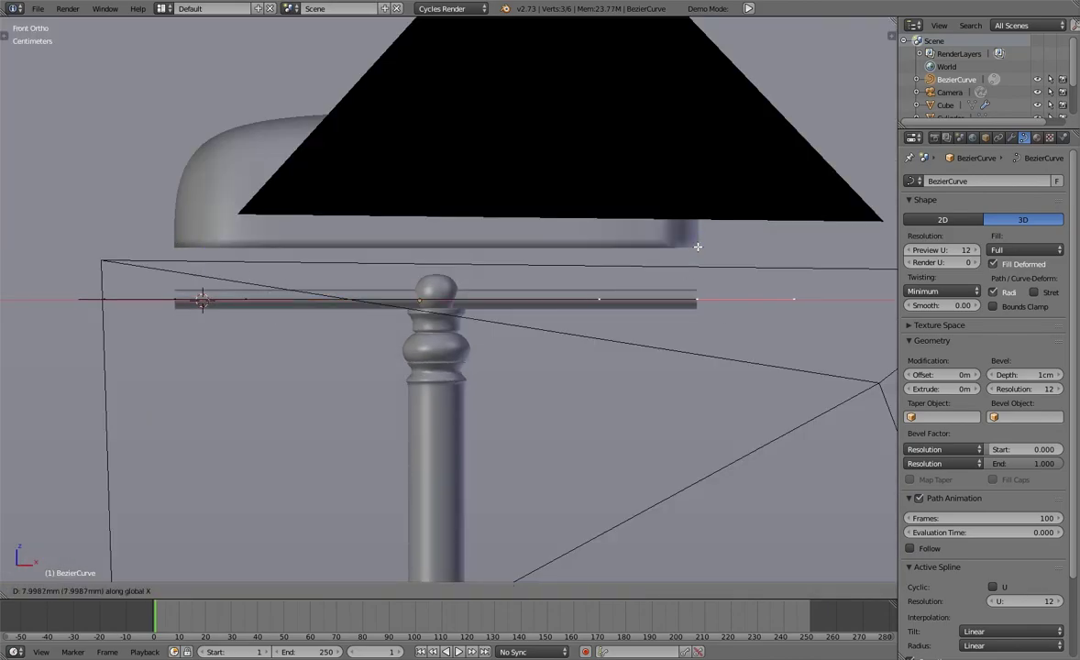
pyautogui.click(706, 250)
# Return to Object Mode and try moving the shade along X, cancelling the move
pyautogui.press('Tab')
pyautogui.moveTo(706, 249); pyautogui.dragTo(452, 238, button='middle')
pyautogui.rightClick(440, 229)
pyautogui.press('g')
pyautogui.press('x')
pyautogui.rightClick(517, 228)
pyautogui.press('g')
# Select the curved arm, edit its control points, and switch to top view
pyautogui.rightClick(431, 301)
pyautogui.moveTo(448, 337)
pyautogui.mouseDown(button='middle')
pyautogui.moveTo(433, 350)
pyautogui.moveTo(648, 404)
pyautogui.mouseUp(button='middle')
pyautogui.press('Tab')
pyautogui.click(41, 590)
pyautogui.click(77, 597)
pyautogui.scroll(-2, 452, 491)
pyautogui.scroll(2, 513, 439)
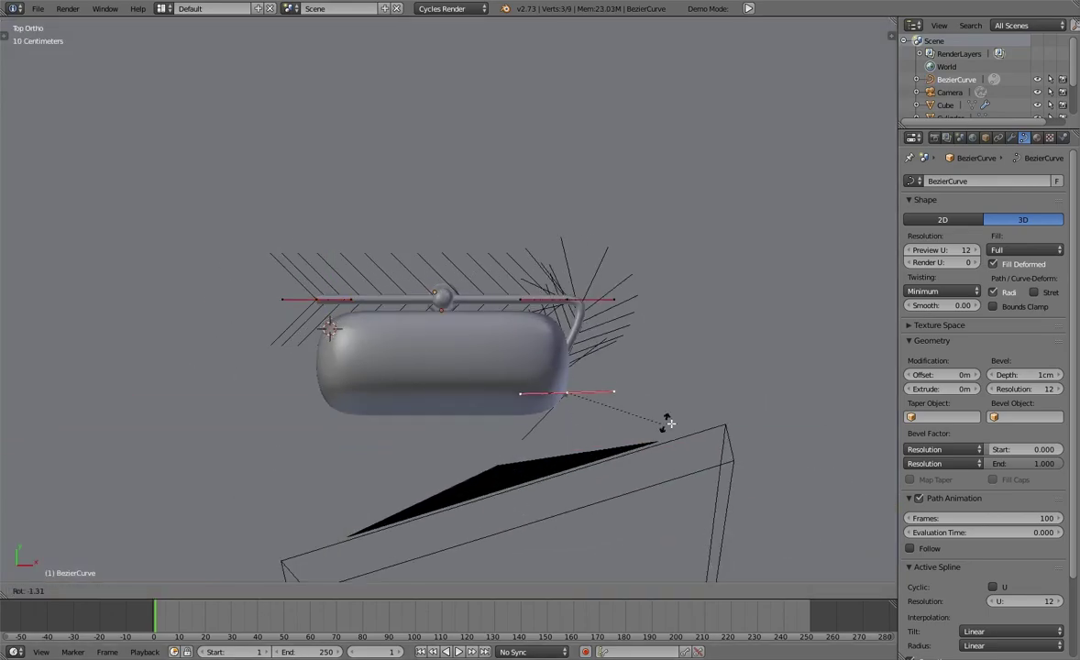
# Rotate the arm's selected end point around Z into its new position
pyautogui.scroll(2, 583, 418)
pyautogui.press('r')
pyautogui.press('z')
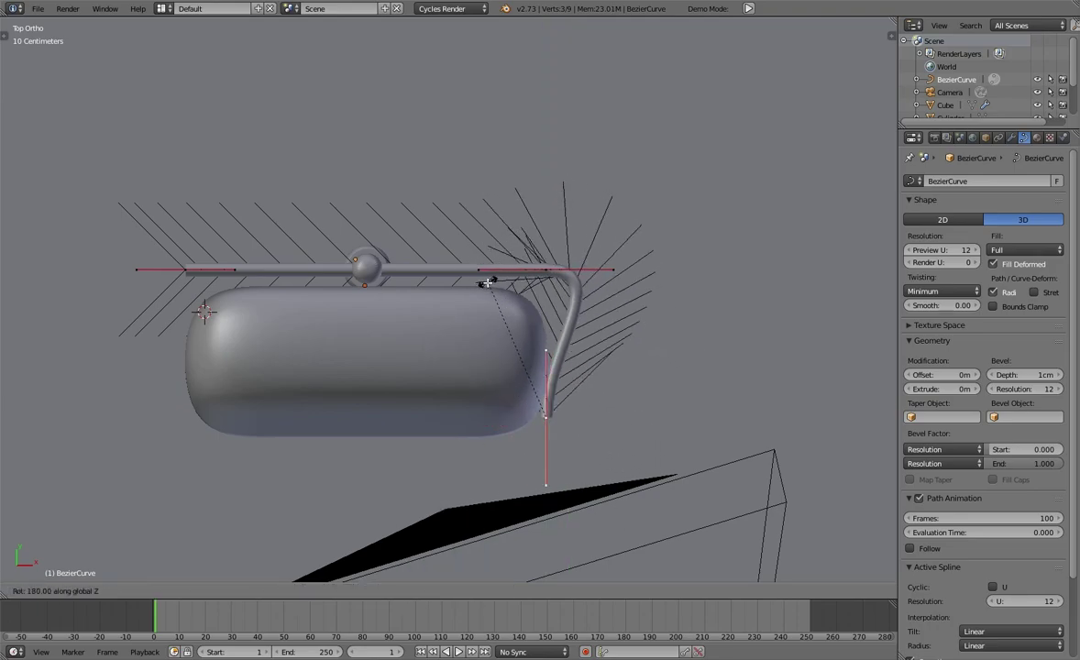
pyautogui.click(695, 446)
pyautogui.scroll(2, 695, 446)
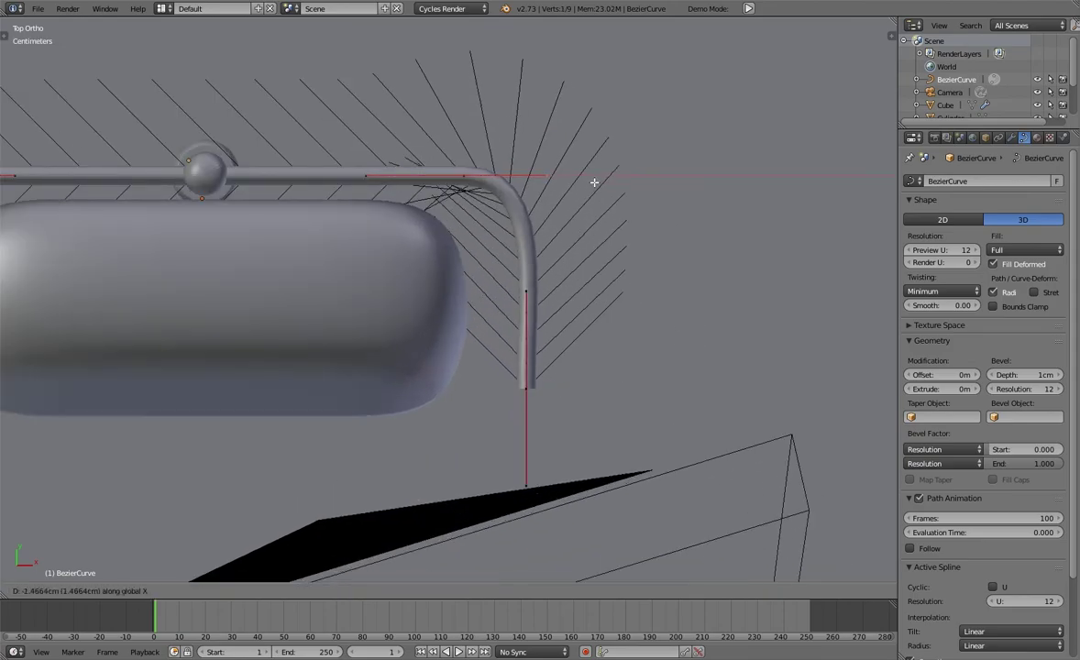
pyautogui.scroll(-2, 568, 272)
pyautogui.scroll(2, 731, 275)
# Rotate the bend points around Z, then reposition all the arm's points from top view
pyautogui.press('r')
pyautogui.press('z')
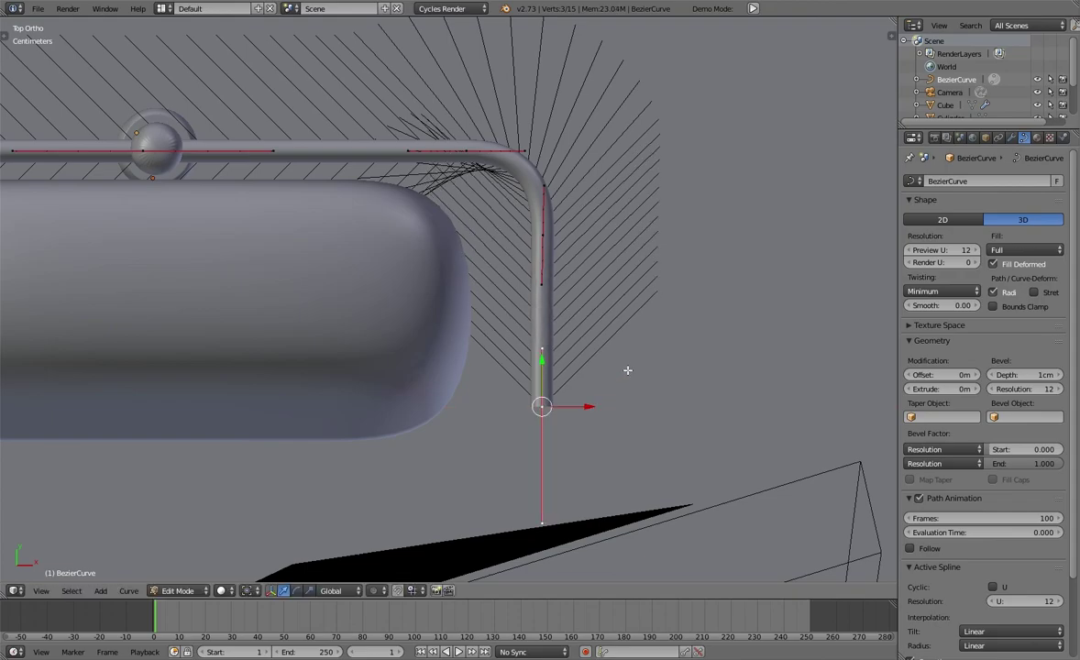
pyautogui.moveTo(627, 369); pyautogui.dragTo(550, 275, button='middle')
pyautogui.click(41, 590)
pyautogui.click(55, 465)
pyautogui.scroll(2, 416, 123)
pyautogui.press('a')
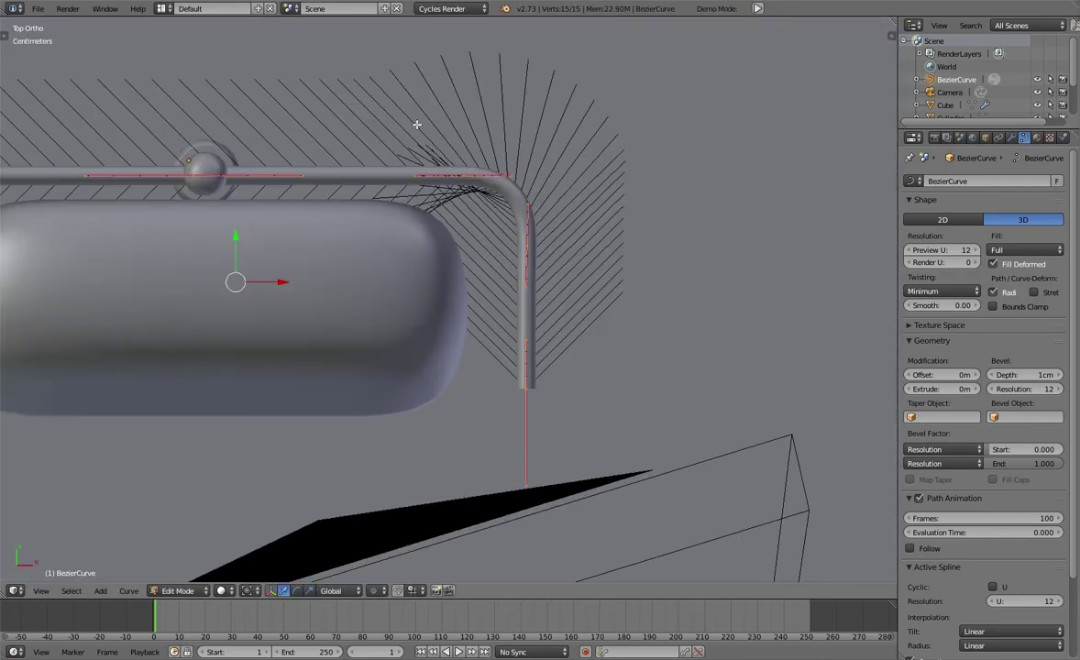
pyautogui.scroll(2, 632, 385)
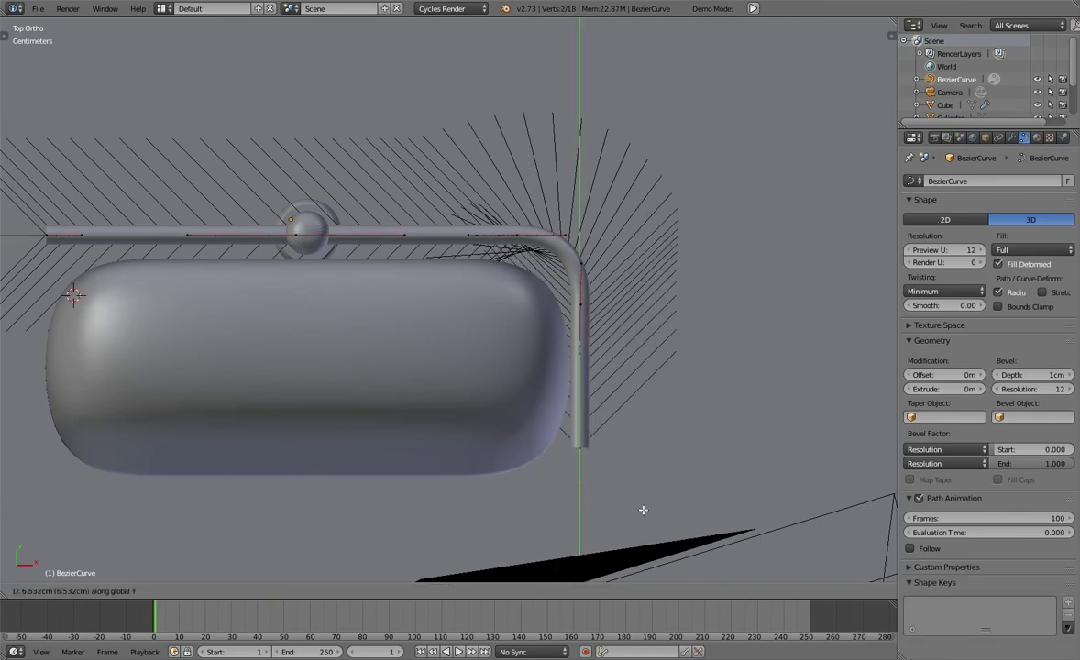
pyautogui.click(623, 318)
pyautogui.scroll(2, 587, 330)
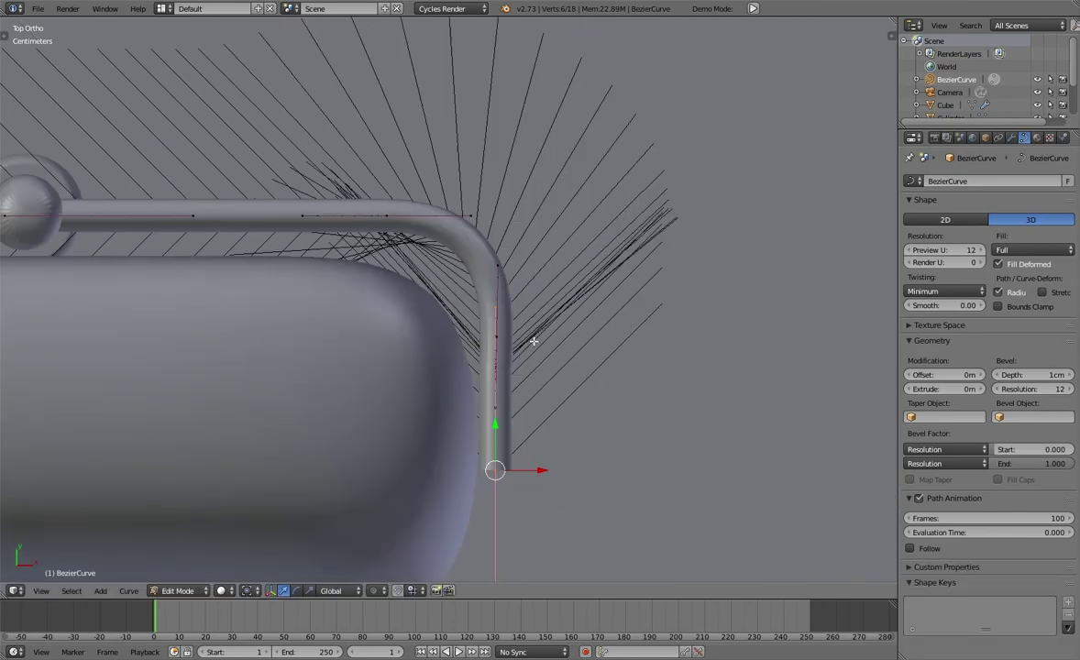
pyautogui.scroll(2, 545, 320)
# Squeeze the selected arm points along the Y axis
pyautogui.press('a')
pyautogui.scroll(-3, 521, 275)
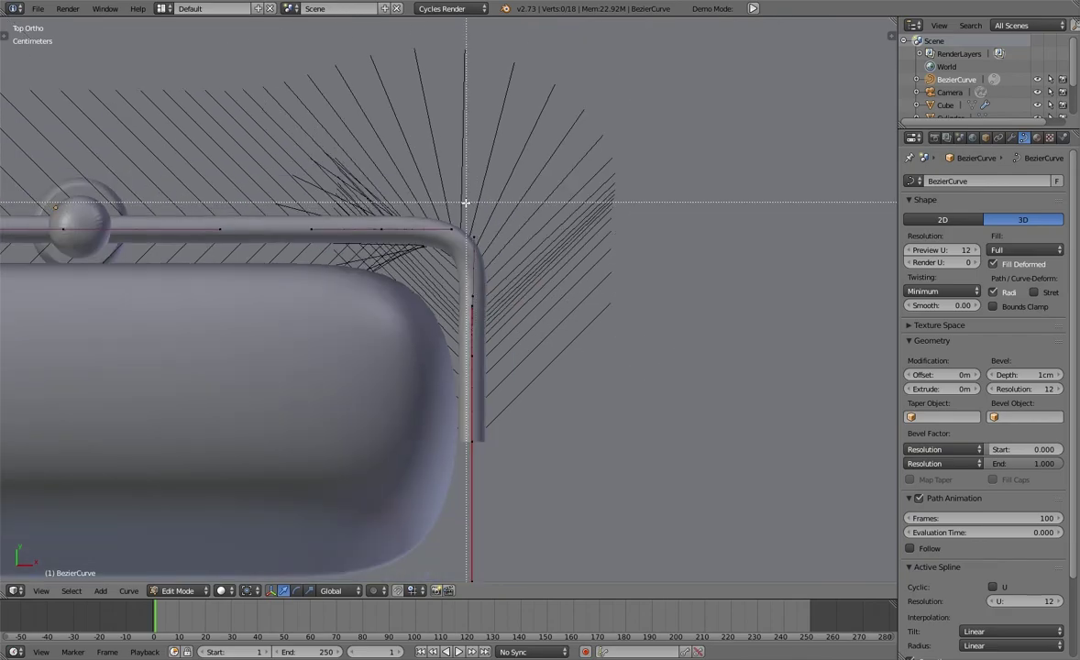
pyautogui.press('s')
pyautogui.press('y')
pyautogui.press('Escape')
pyautogui.press('a')
pyautogui.scroll(-3, 220, 267)
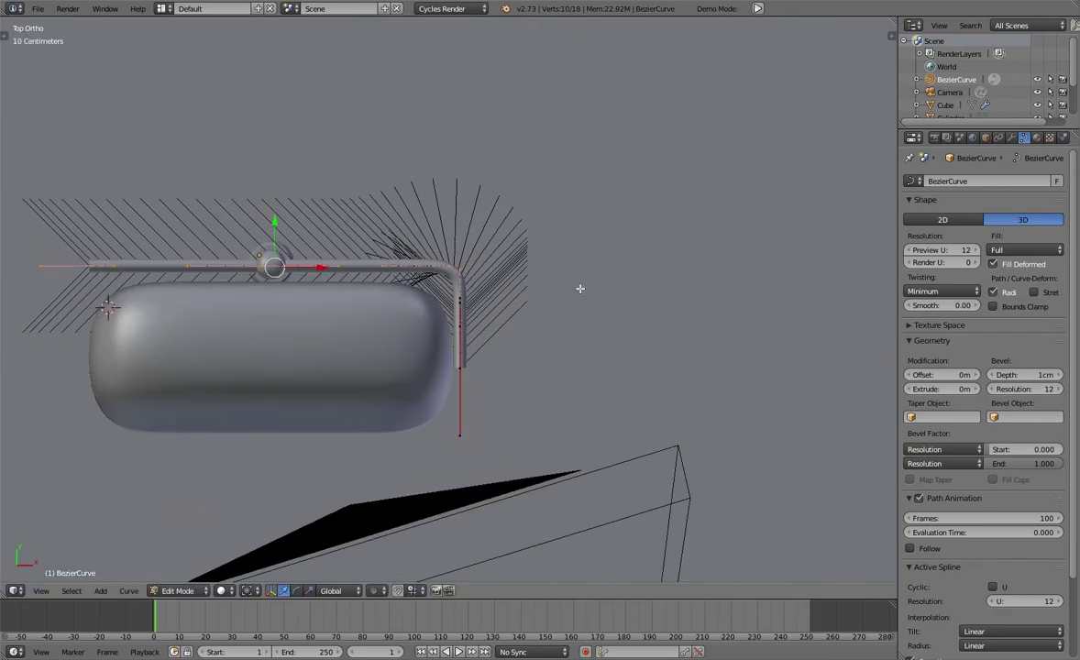
pyautogui.scroll(2, 338, 306)
pyautogui.scroll(3, 458, 321)
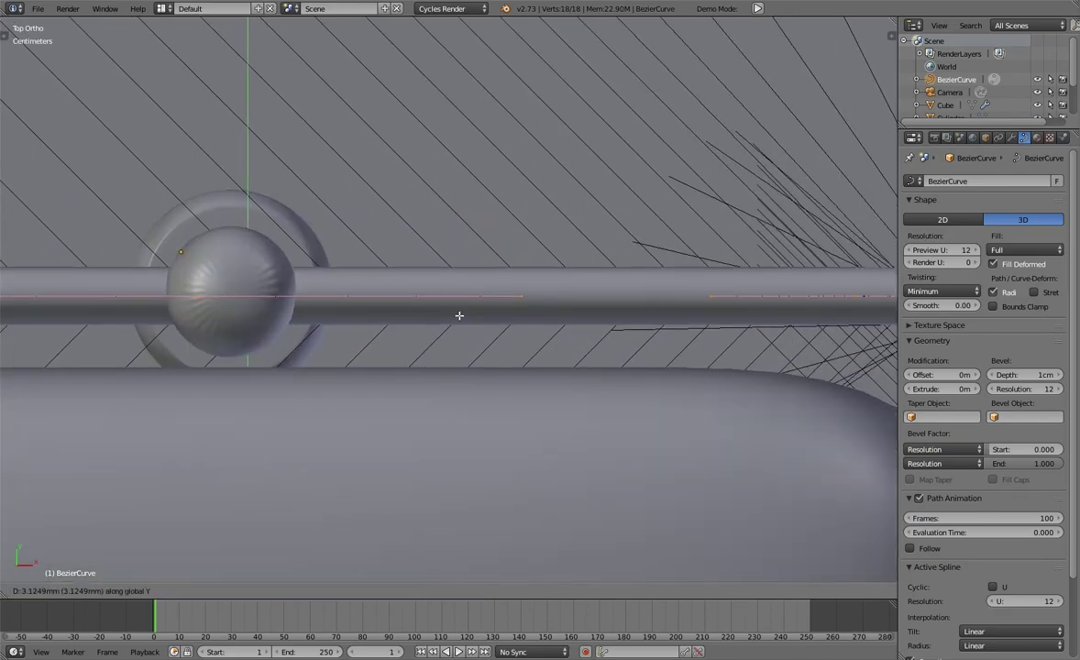
# Go back to Object Mode, reselect the arm, and re-enter its Edit Mode
pyautogui.press('Tab')
pyautogui.scroll(-3, 586, 321)
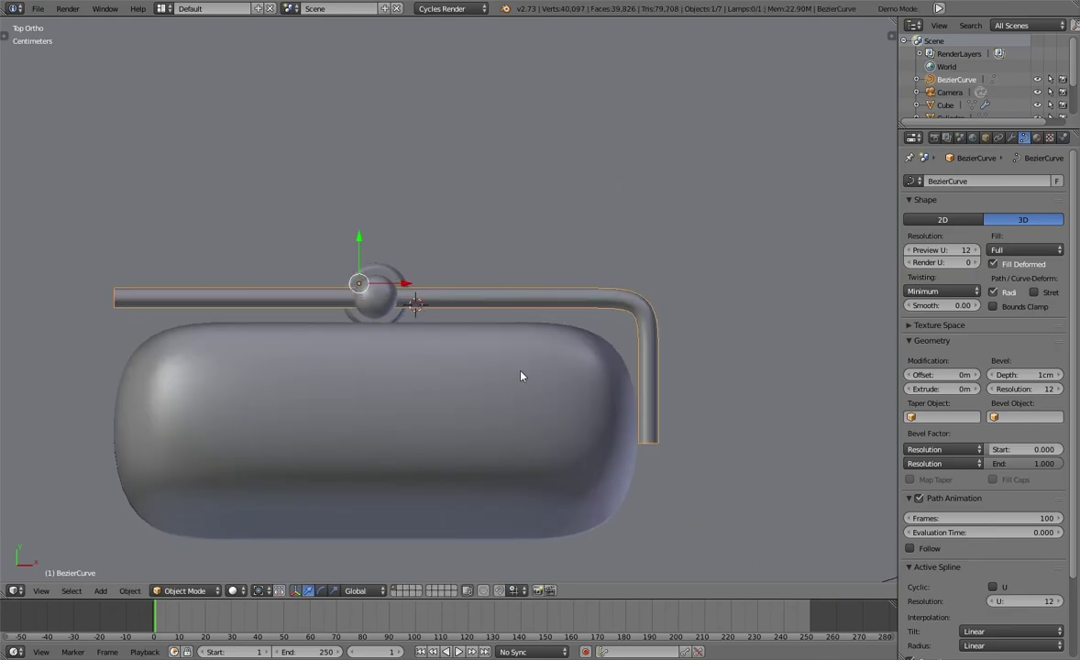
pyautogui.rightClick(521, 375)
pyautogui.rightClick(655, 349)
pyautogui.press('Tab')
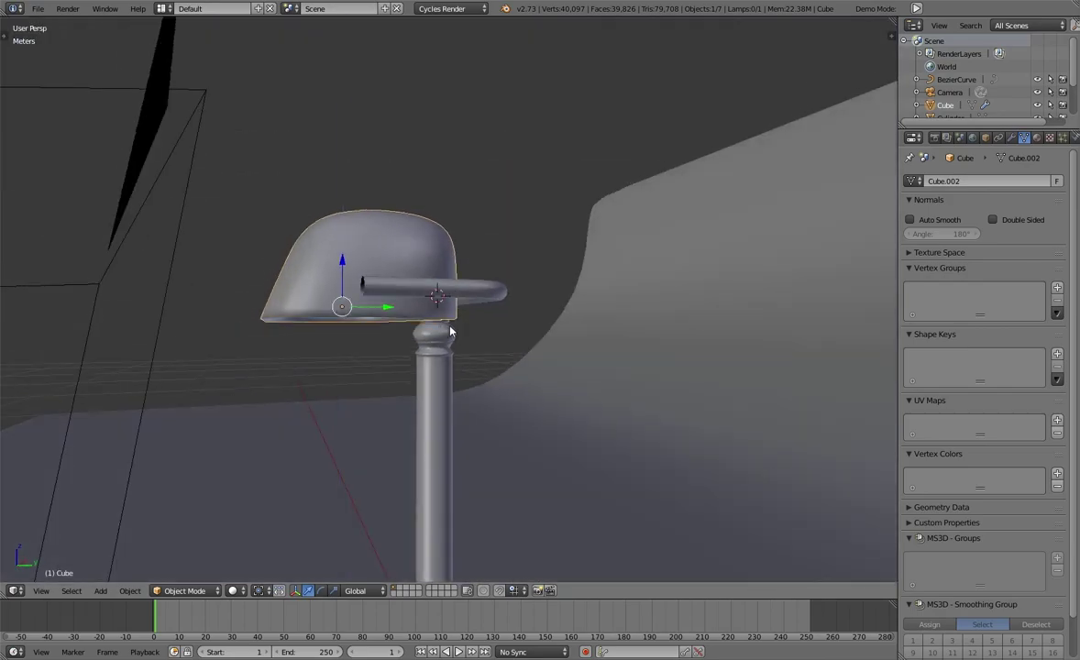
# Move the shade along Y and zoom in close to the arm's bent end
pyautogui.moveTo(450, 332)
pyautogui.mouseDown(button='middle')
pyautogui.moveTo(430, 288)
pyautogui.moveTo(438, 367)
pyautogui.mouseUp(button='middle')
pyautogui.press('g')
pyautogui.press('y')
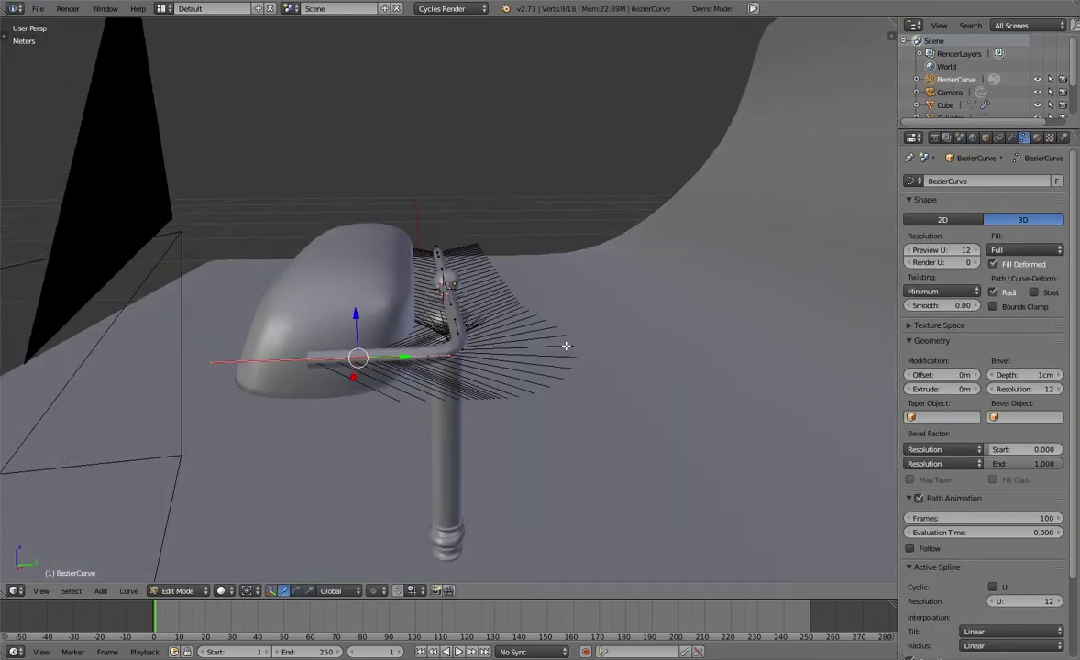
pyautogui.moveTo(470, 303); pyautogui.dragTo(470, 297, button='middle')
pyautogui.scroll(3, 557, 352)
pyautogui.scroll(3, 556, 352)
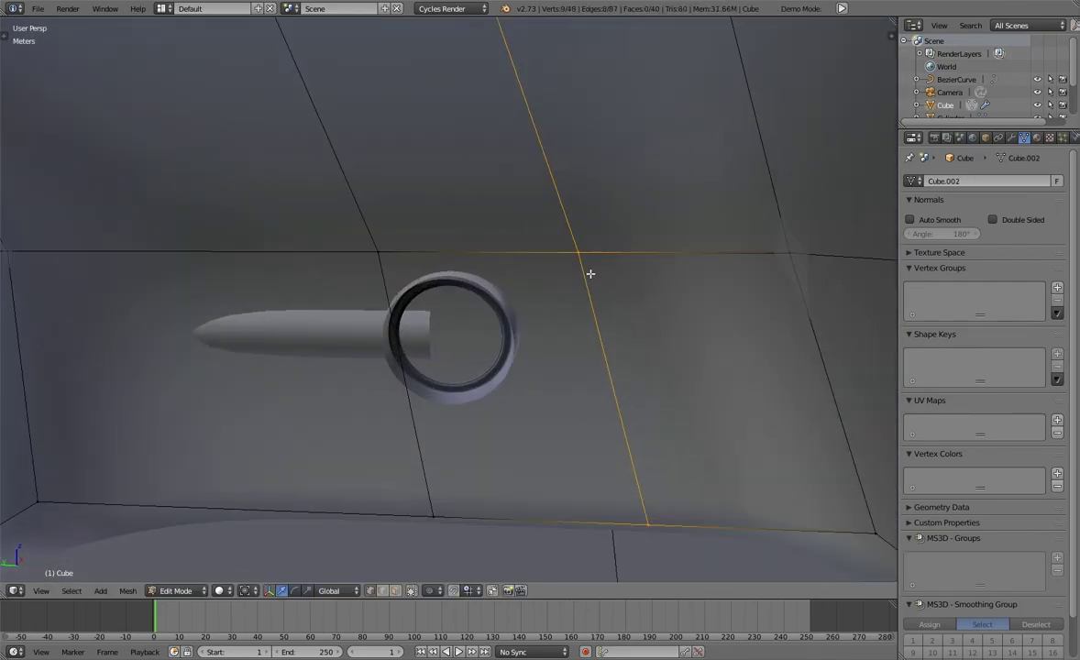
# Slide the fitting's rim edge loop and nudge it slightly along Z
pyautogui.press('g')
pyautogui.press('g')
pyautogui.press('g')
pyautogui.press('z')
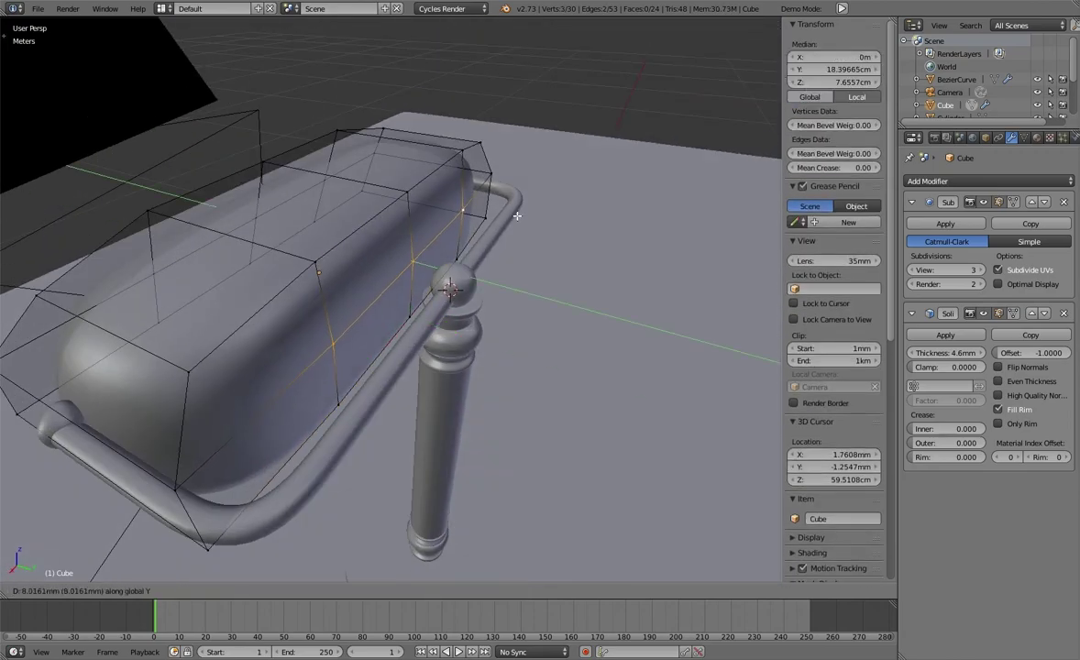
# Walk-navigate to reframe the view, render a test image, and check render settings
pyautogui.hotkey('shift', 'f')
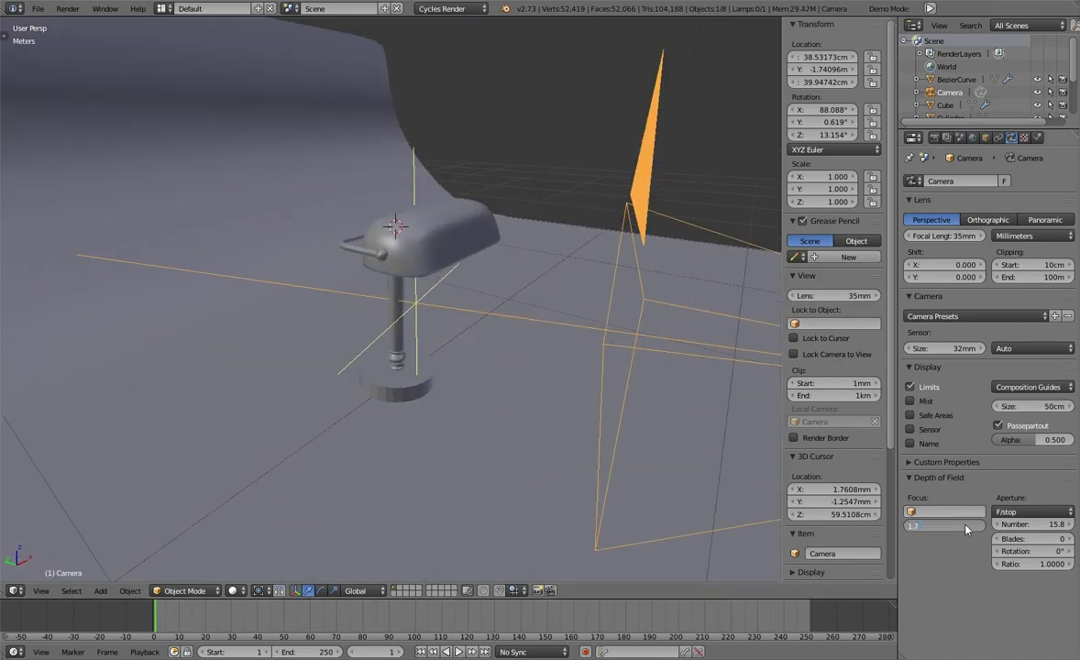
pyautogui.press('F12')
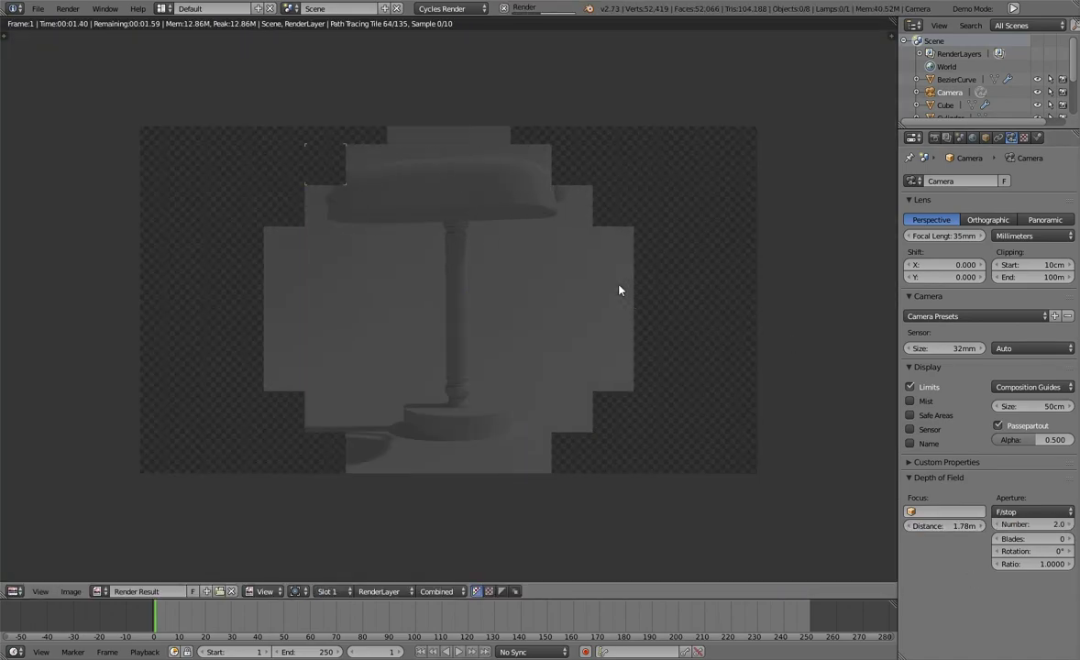
pyautogui.click(934, 136)
pyautogui.scroll(-4, 942, 416)
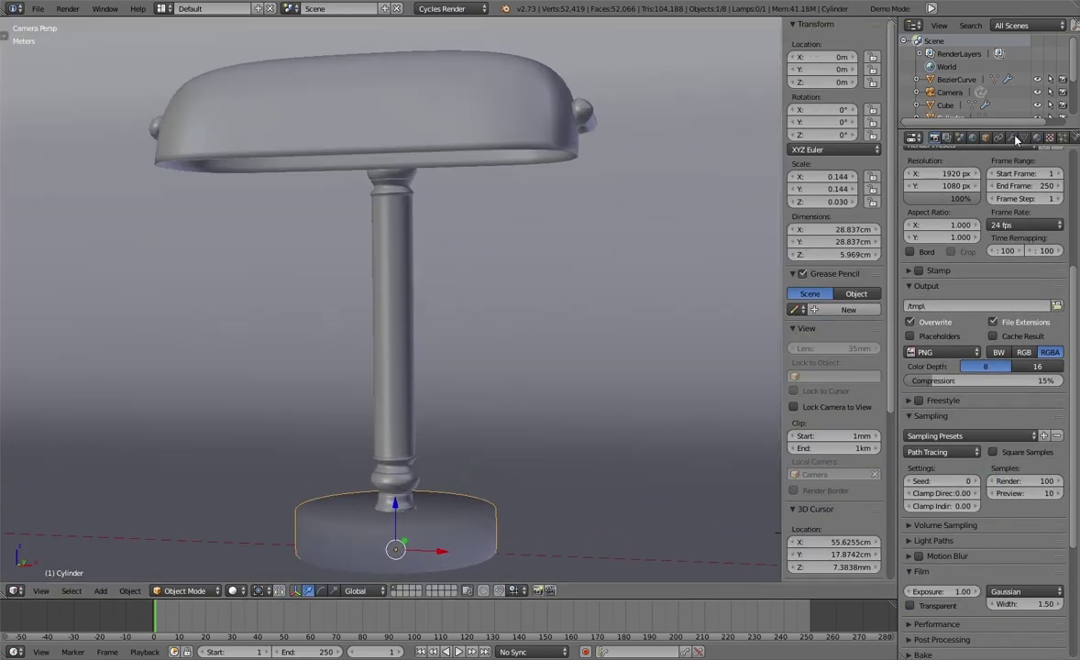
# Add a Bevel modifier to the lamp base and zoom in on it
pyautogui.click(988, 181)
pyautogui.click(775, 229)
pyautogui.press('KP_Decimal')
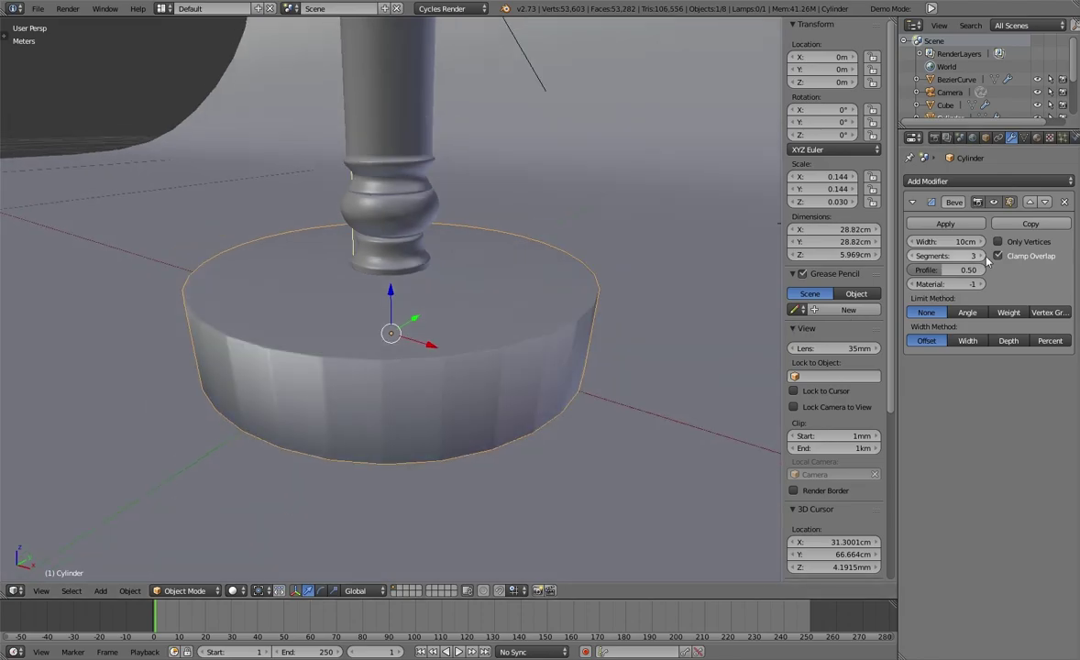
# Set the base Bevel to clamp overlap, Angle limit, Width method, widened to 4.5cm
pyautogui.moveTo(733, 339); pyautogui.dragTo(744, 319, button='middle')
pyautogui.click(1026, 259)
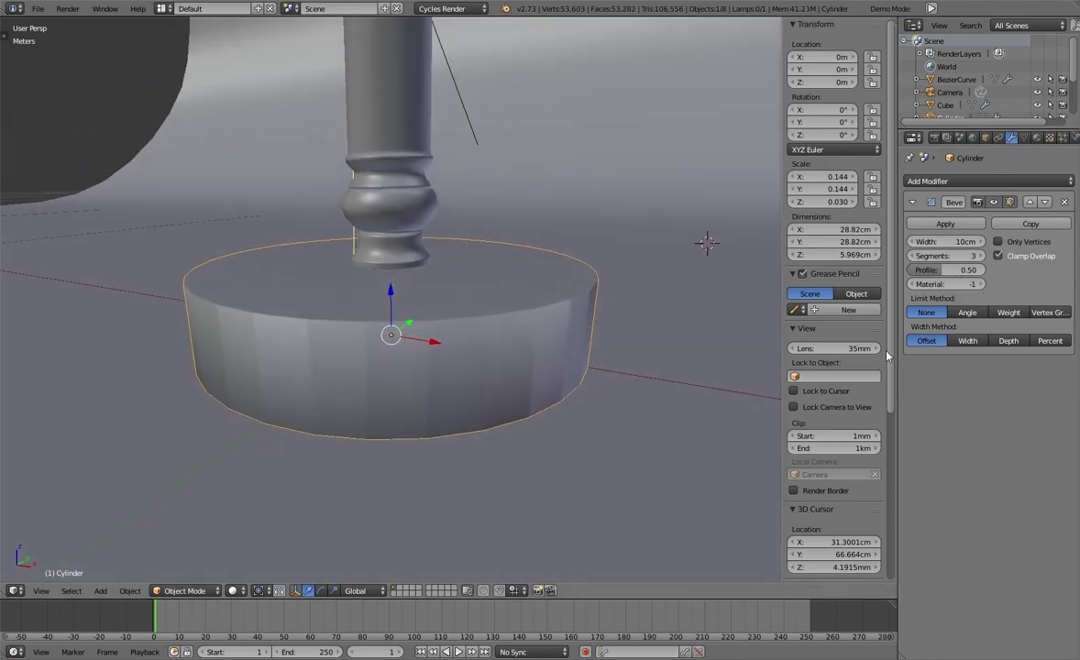
pyautogui.click(944, 312)
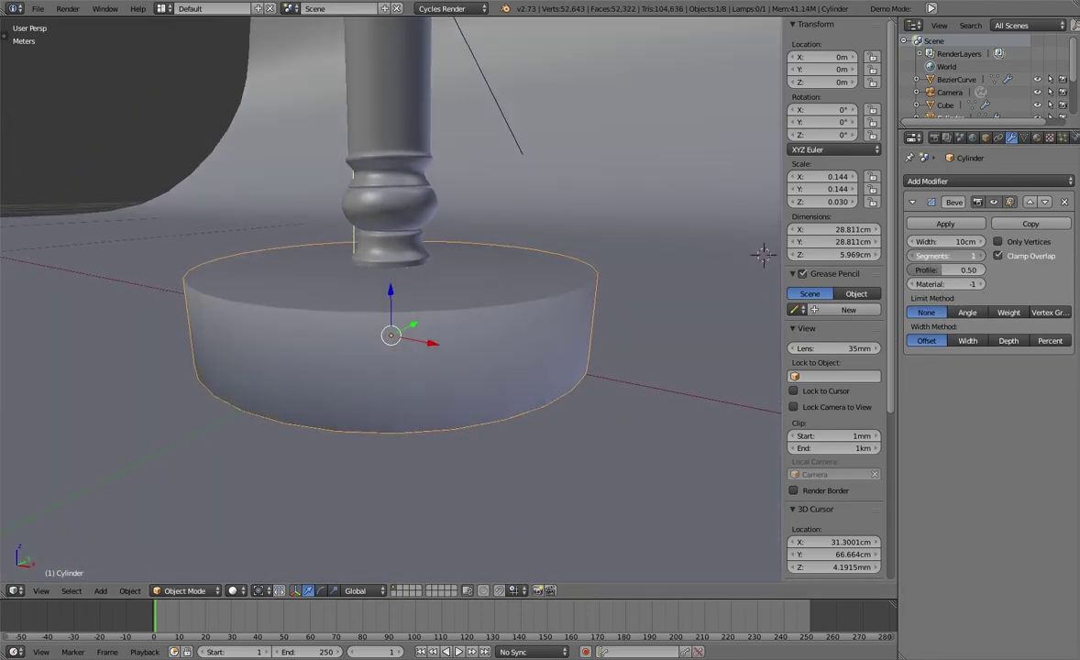
pyautogui.moveTo(954, 242); pyautogui.dragTo(957, 253)
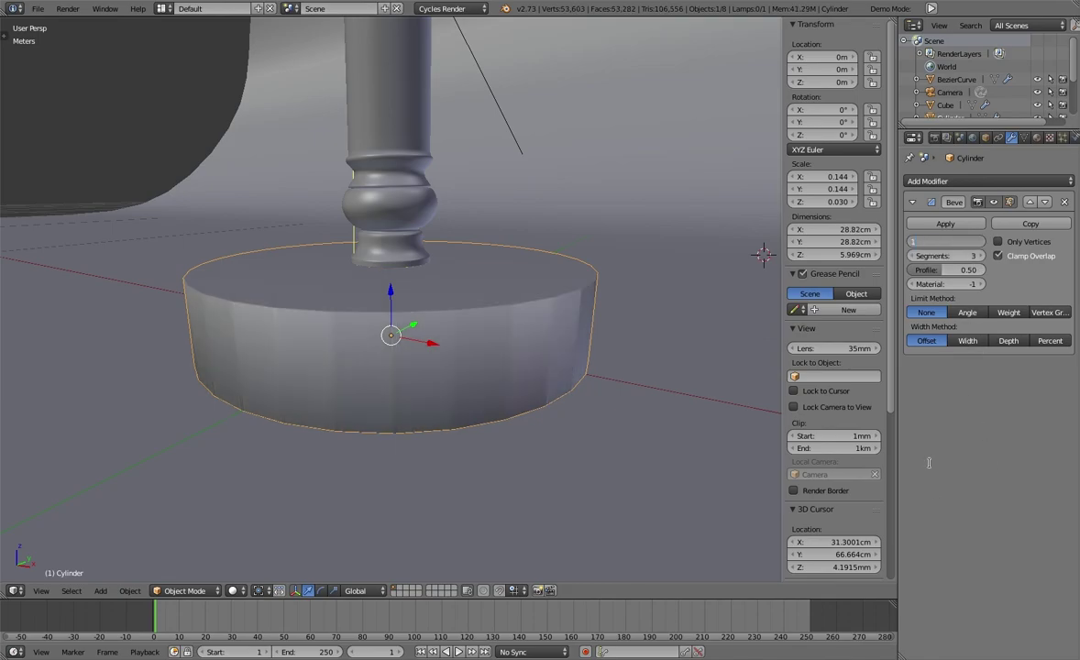
pyautogui.click(967, 313)
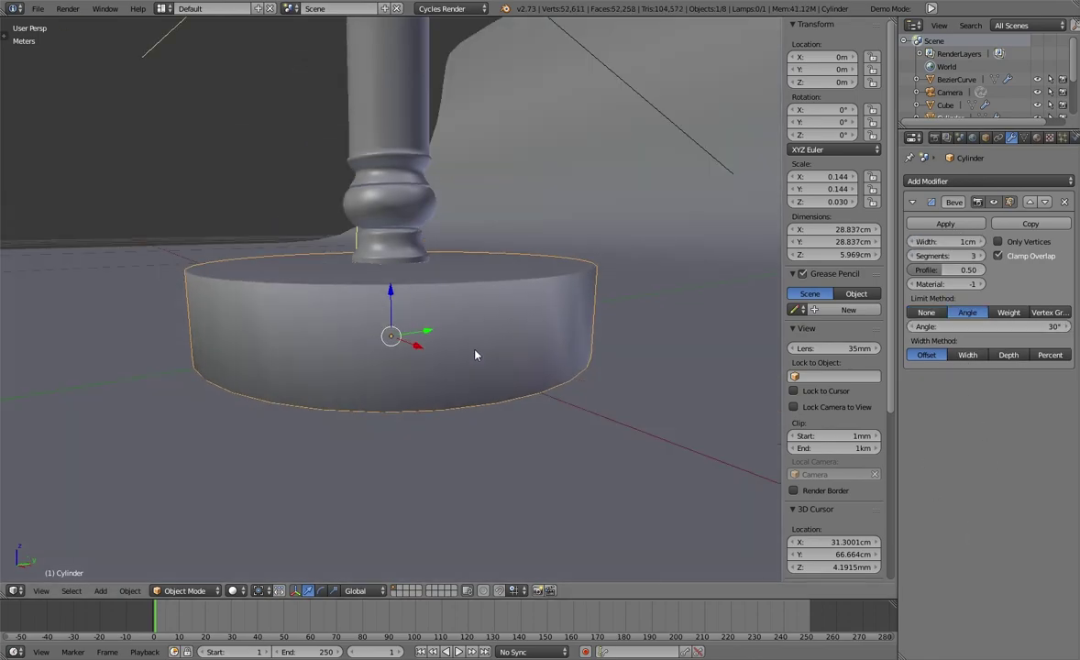
pyautogui.press('KP_0')
pyautogui.click(962, 242)
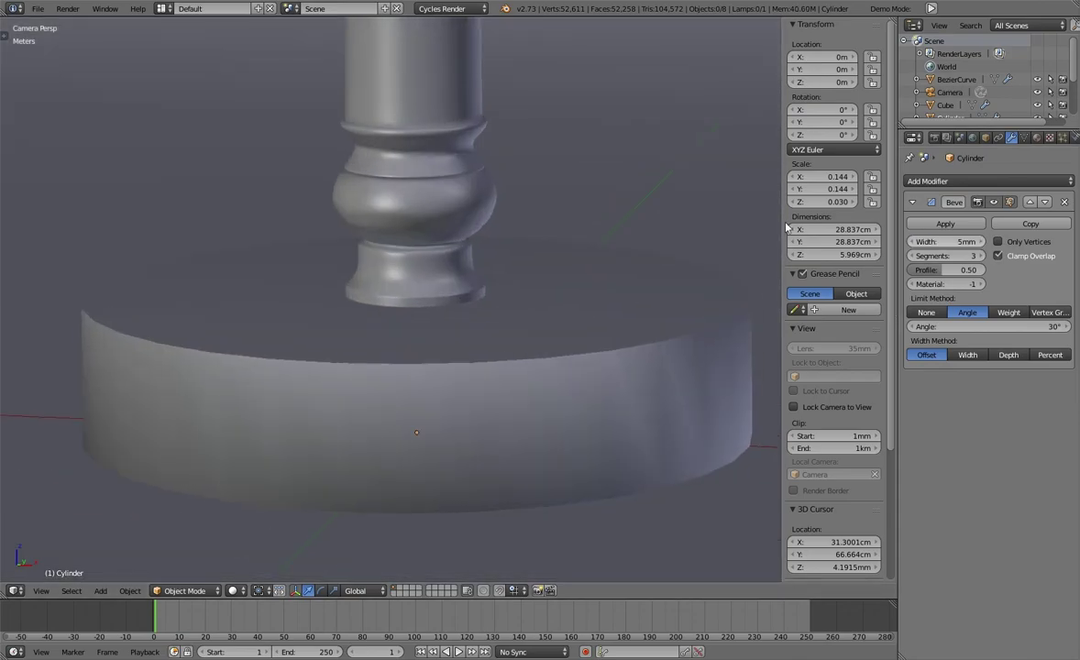
pyautogui.moveTo(770, 229); pyautogui.dragTo(458, 258, button='middle')
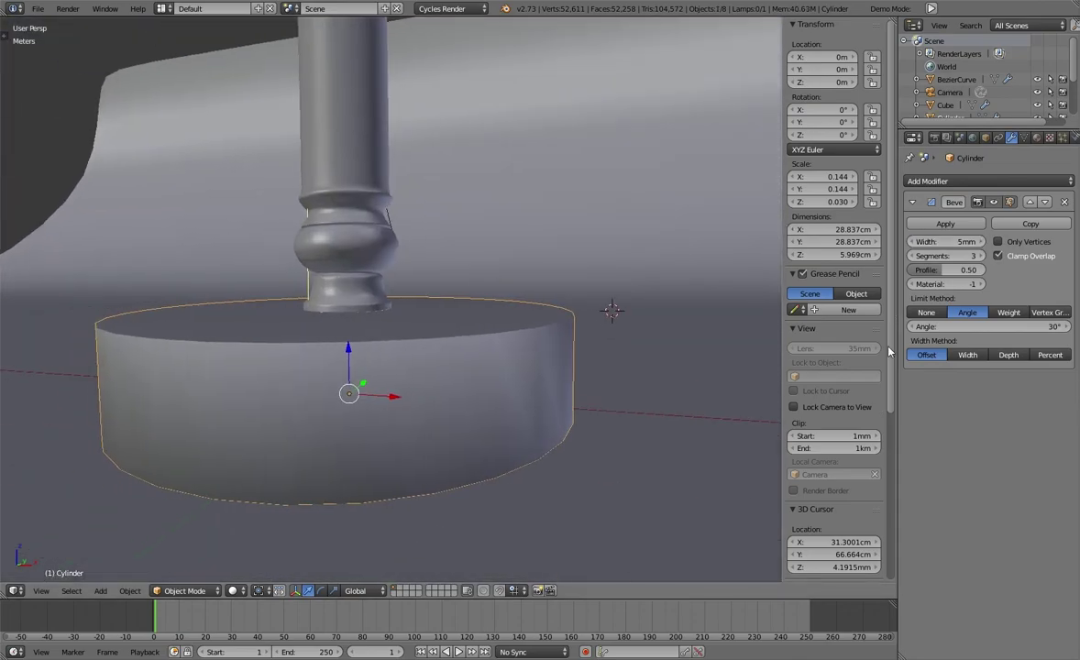
pyautogui.click(926, 313)
pyautogui.click(967, 340)
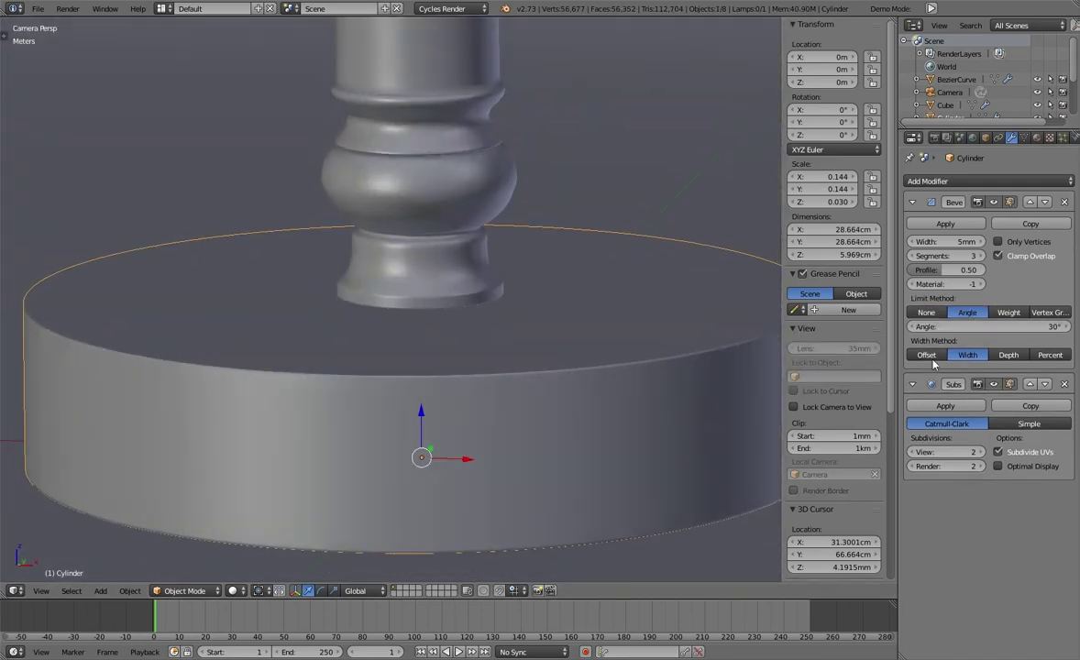
pyautogui.moveTo(944, 241); pyautogui.dragTo(999, 241)
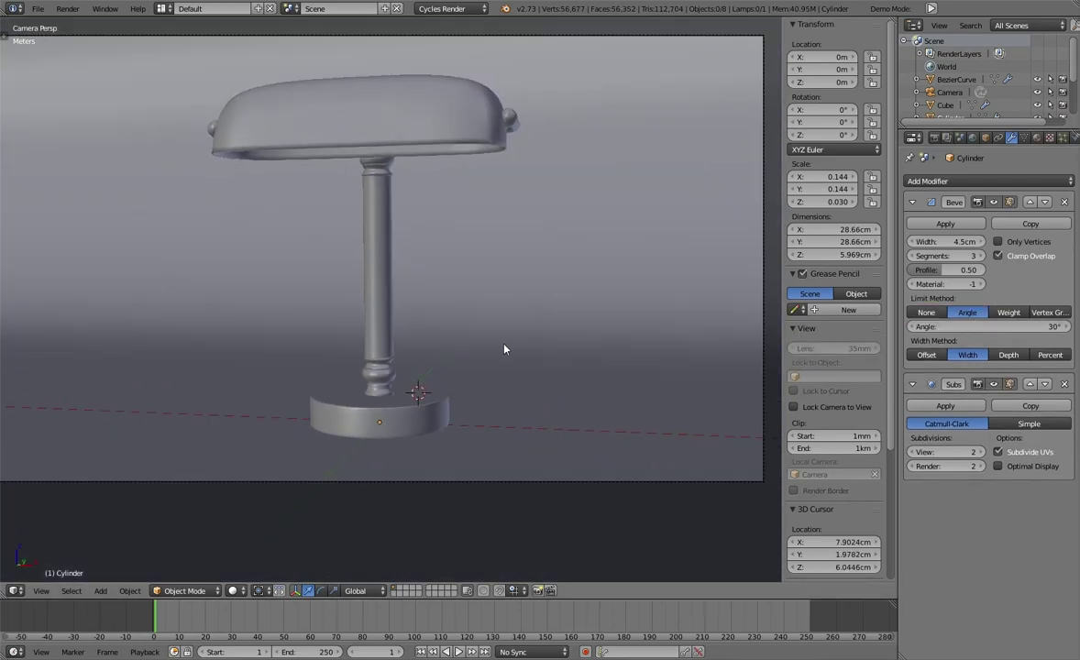
# Render a test image and review the Performance tile settings in render properties
pyautogui.press('F12')
pyautogui.click(934, 137)
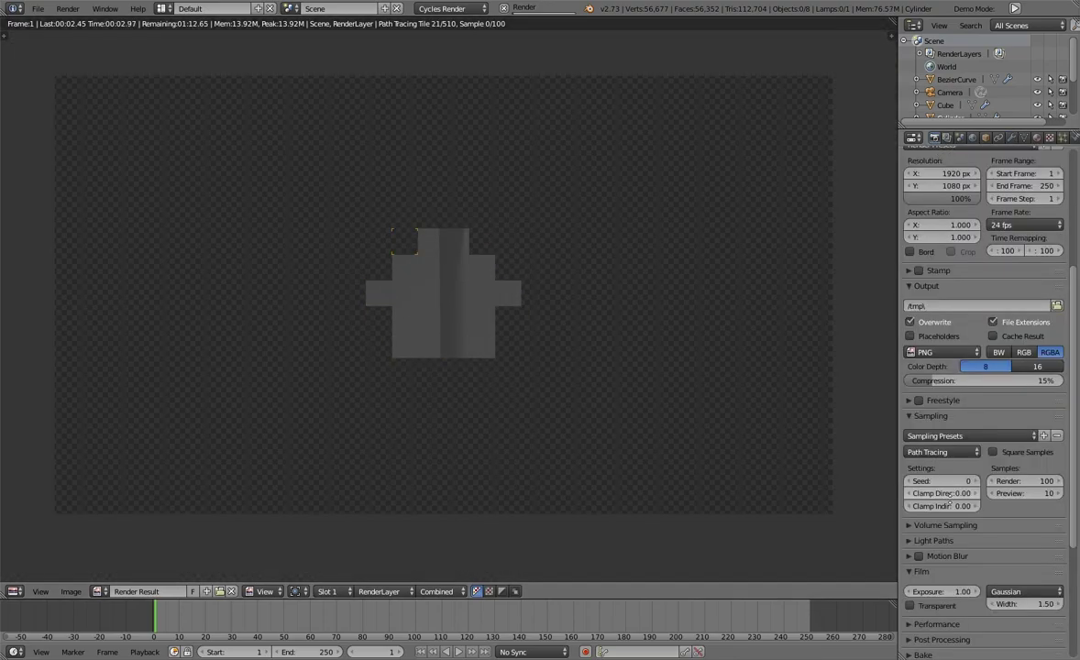
pyautogui.scroll(-8, 962, 413)
pyautogui.scroll(-5, 963, 458)
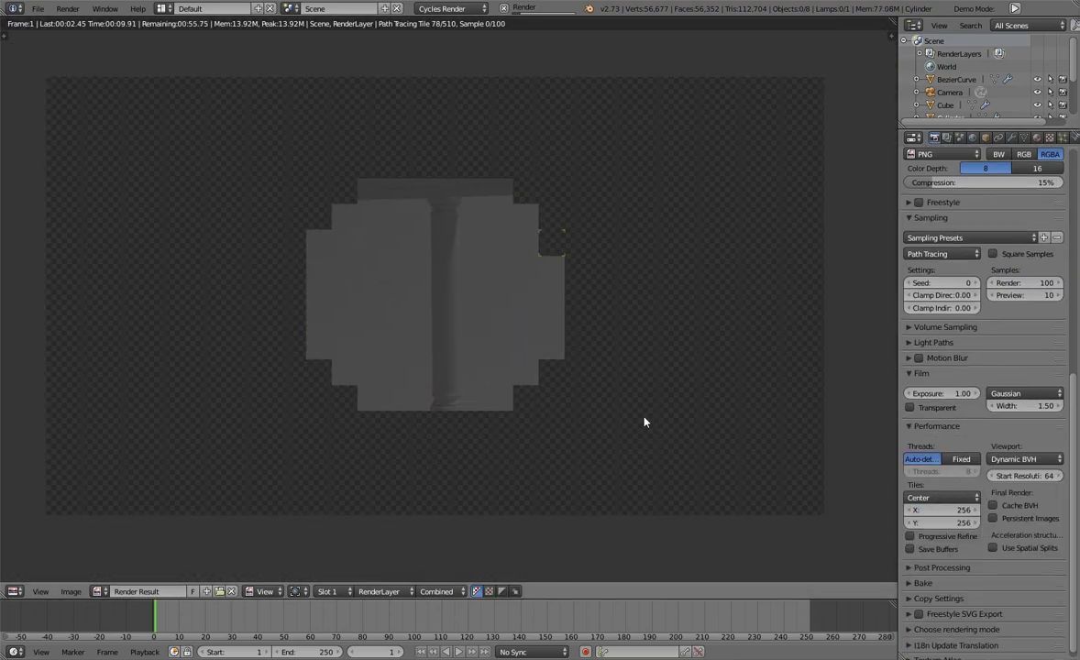
pyautogui.press('Escape')
pyautogui.press('KP_Decimal')
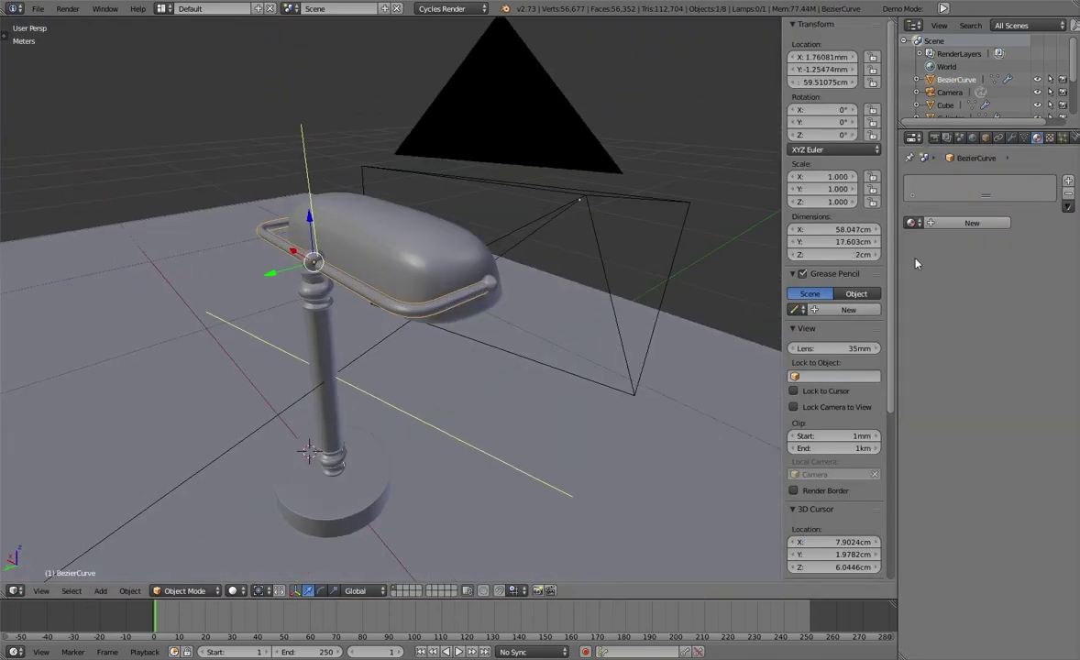
# Widen the properties area and select the metal handle curve, zooming in on it
pyautogui.moveTo(897, 211); pyautogui.dragTo(849, 212)
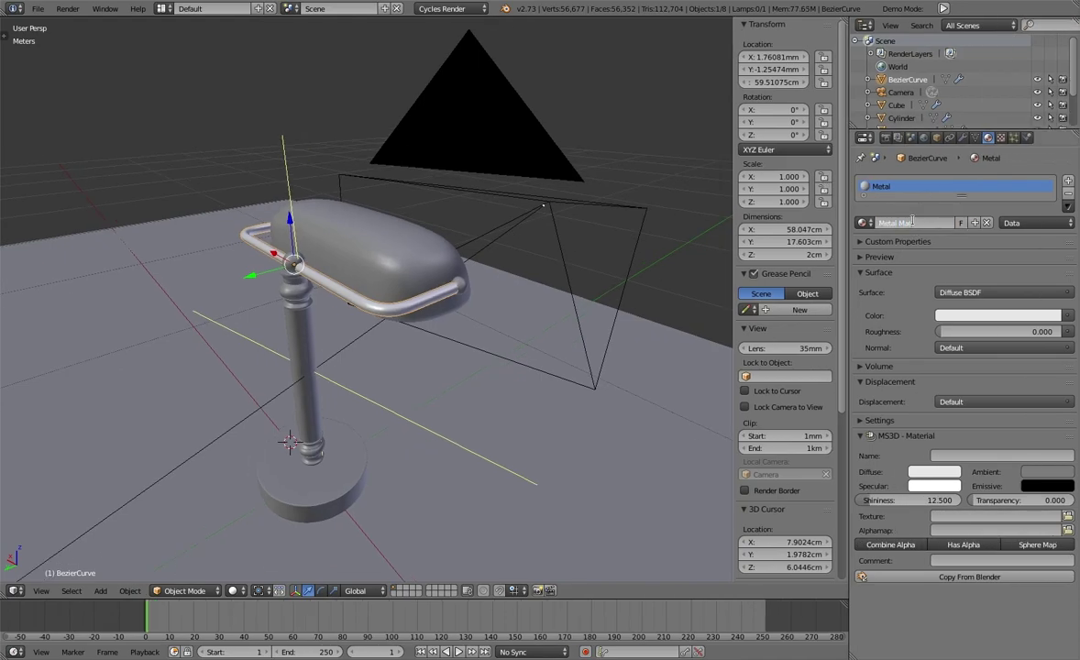
pyautogui.rightClick(309, 489)
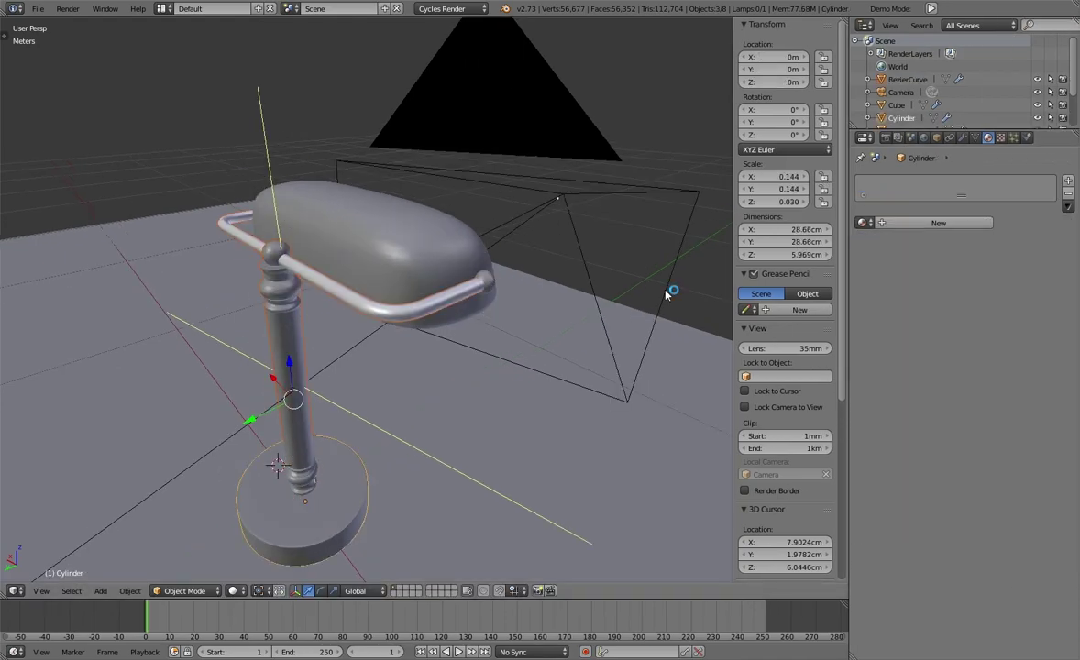
pyautogui.hotkey('ctrl', 'z')
pyautogui.press('KP_Decimal')
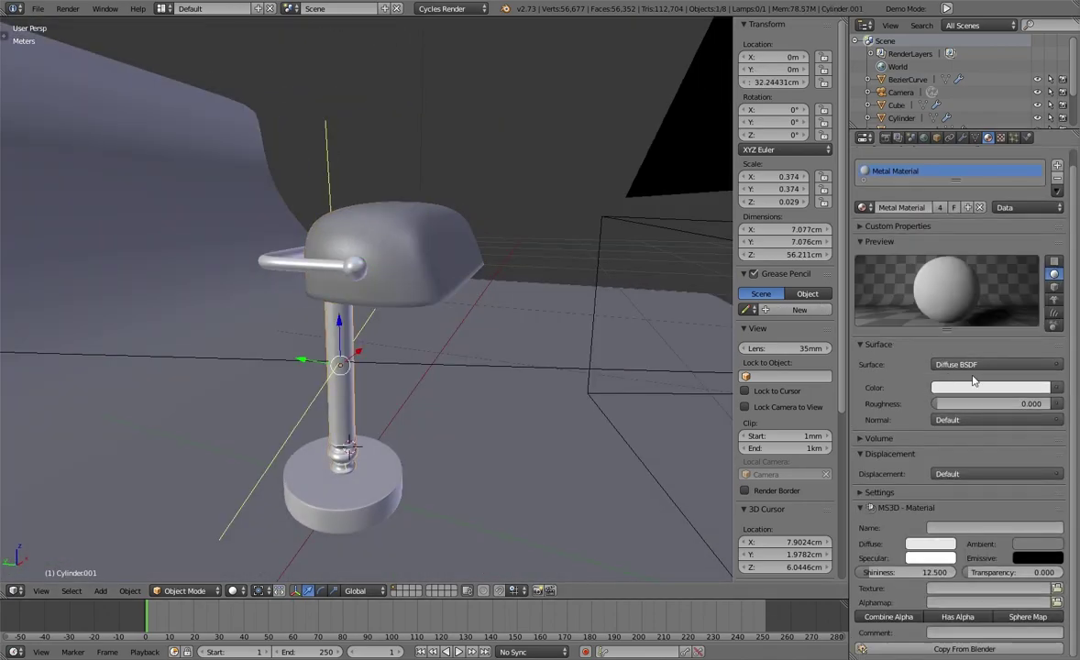
# Make the stem's surface an Anisotropic BSDF and switch the viewport to Rendered shading
pyautogui.click(971, 369)
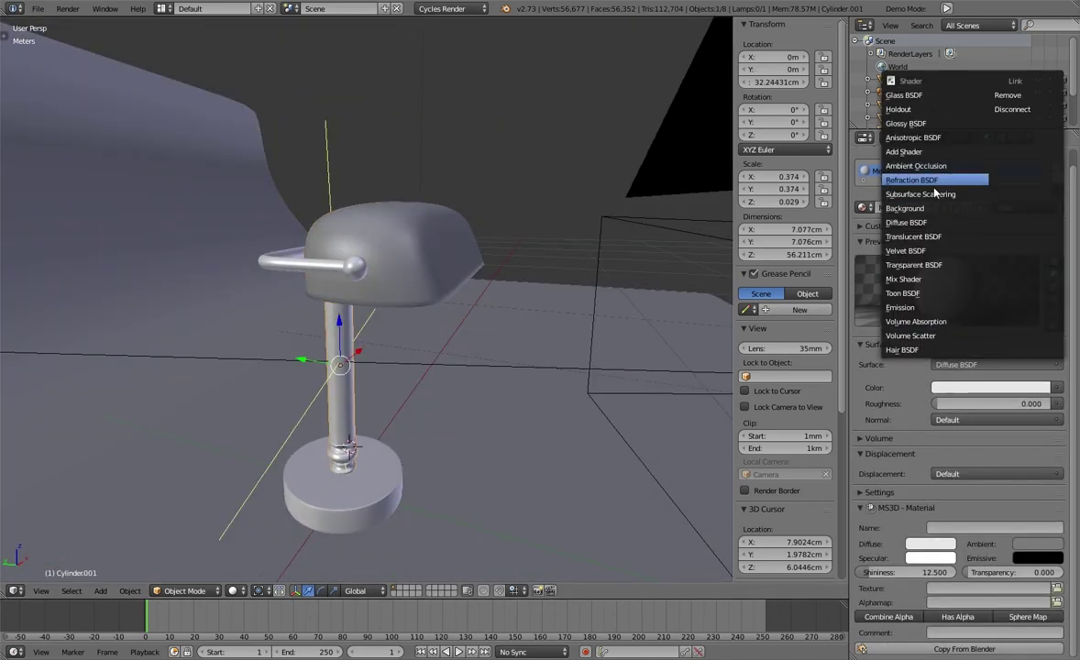
pyautogui.click(935, 194)
pyautogui.click(995, 364)
pyautogui.click(904, 151)
pyautogui.click(994, 364)
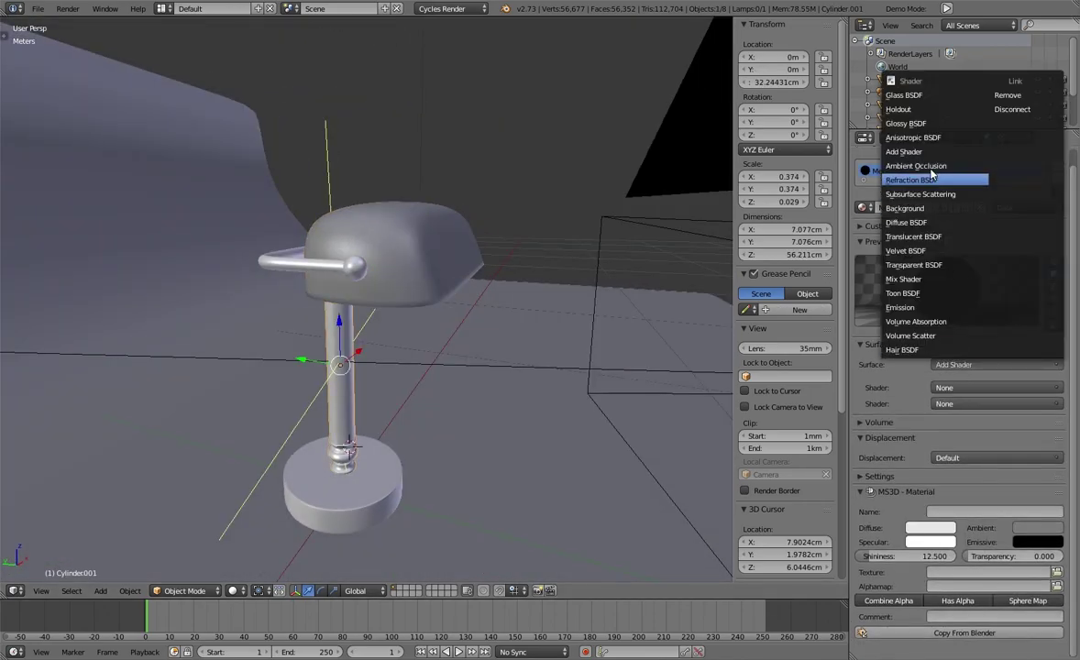
pyautogui.click(914, 137)
pyautogui.click(235, 591)
pyautogui.click(248, 477)
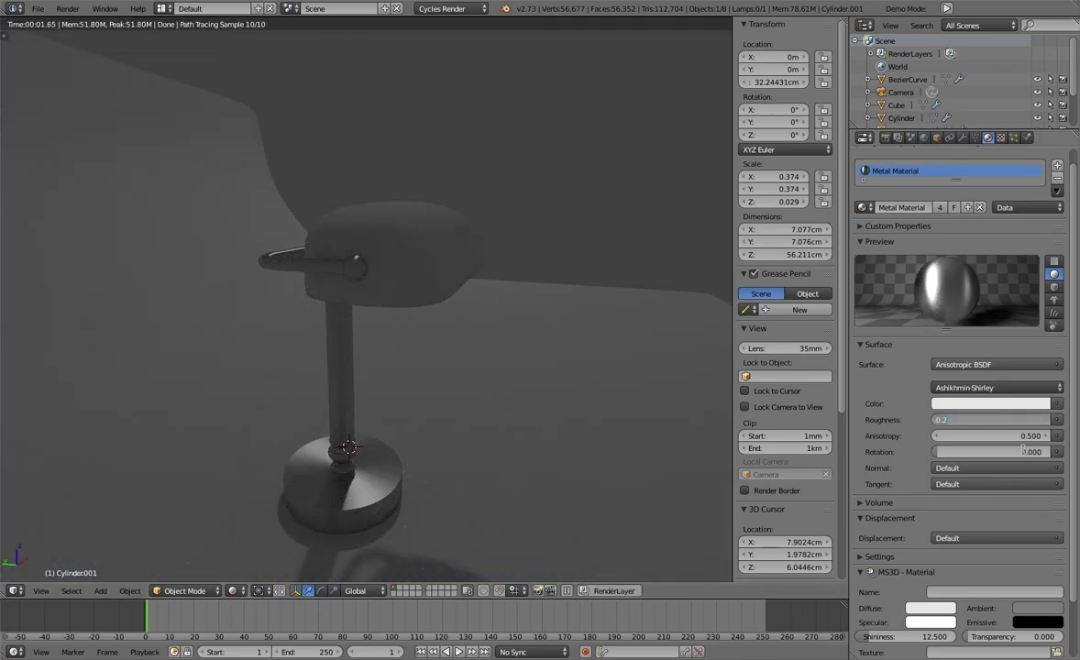
# Try metal roughness values of 0.010 and then 0.300
pyautogui.press('BackSpace')
pyautogui.write('01')
pyautogui.press('Return')
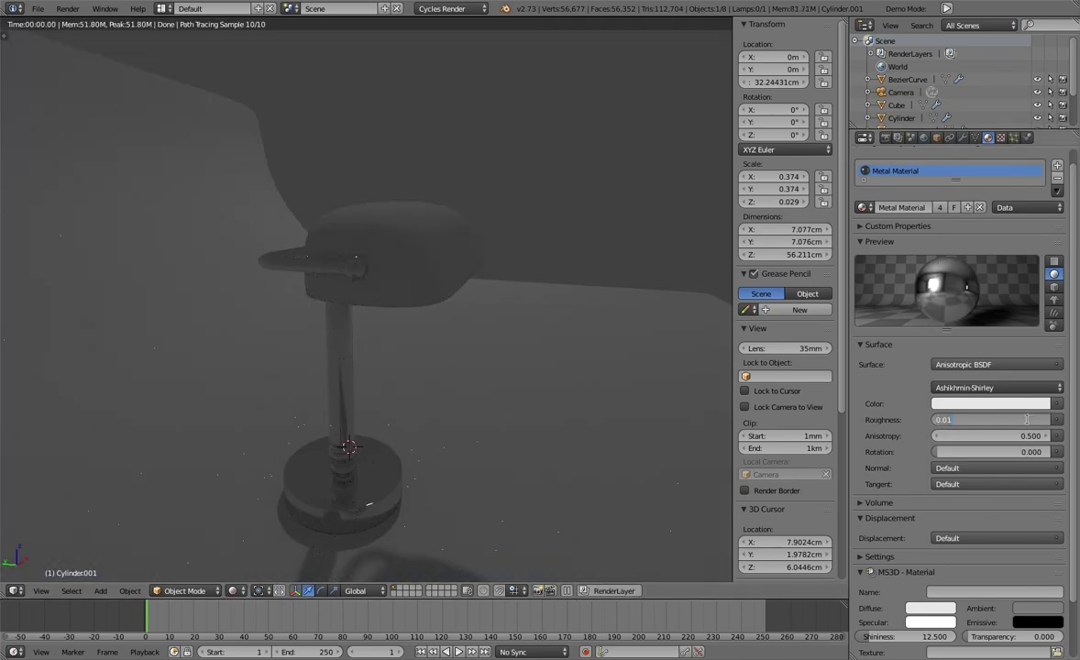
pyautogui.click(1029, 422)
pyautogui.write('0.3')
pyautogui.press('Return')
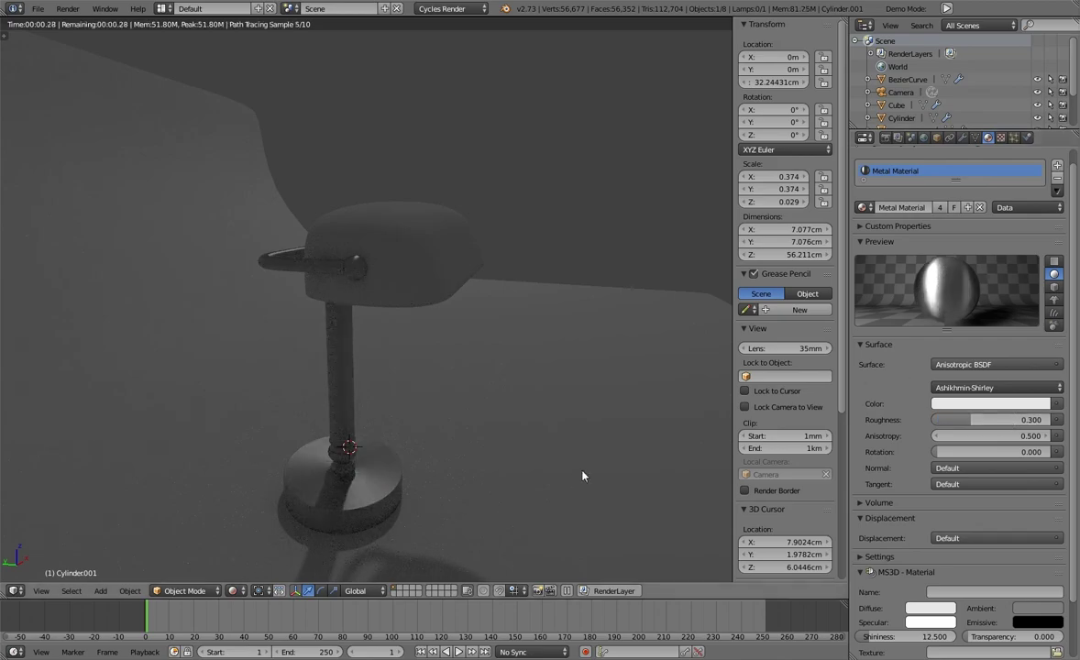
pyautogui.press('KP_0')
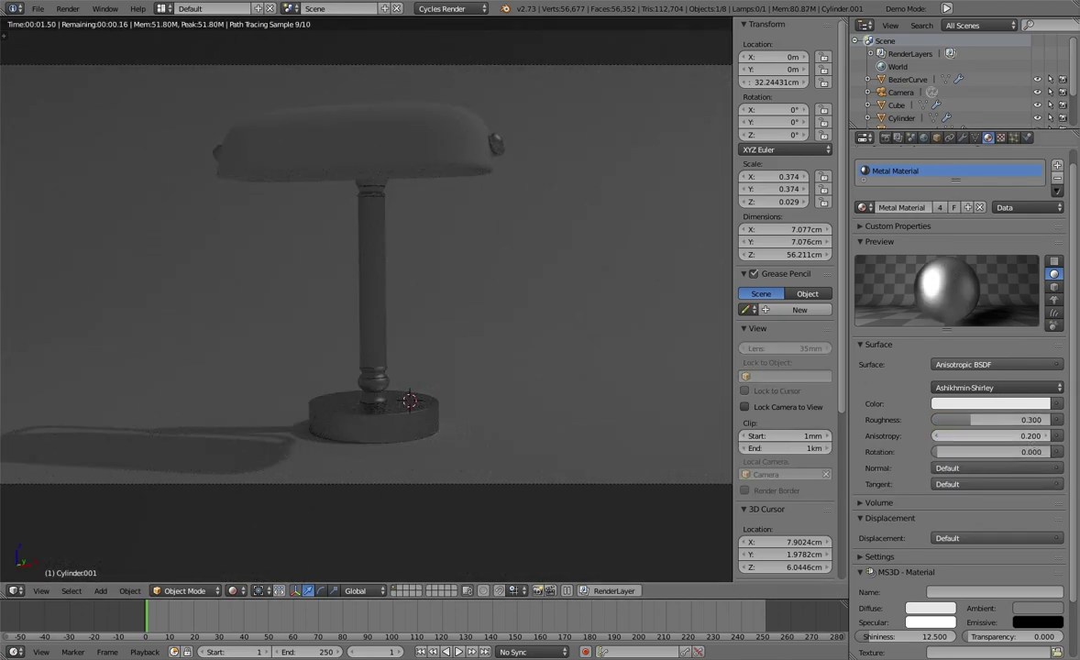
# Adjust the anisotropy amount and the highlight rotation while checking the lamp closely
pyautogui.moveTo(1031, 440); pyautogui.dragTo(1018, 437)
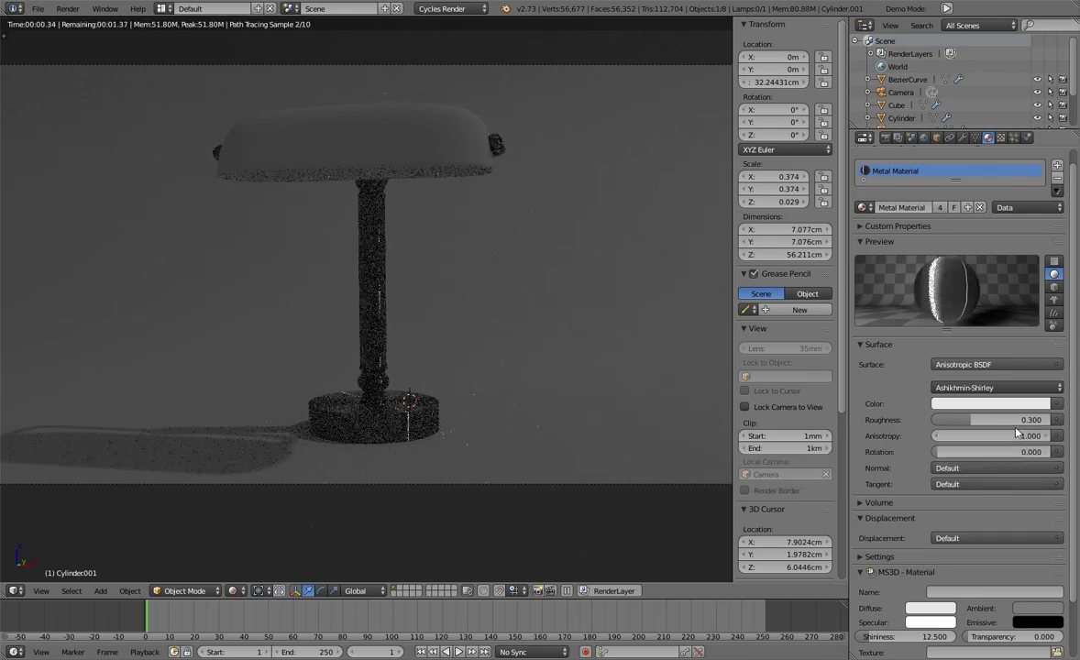
pyautogui.moveTo(1020, 442); pyautogui.dragTo(1025, 438)
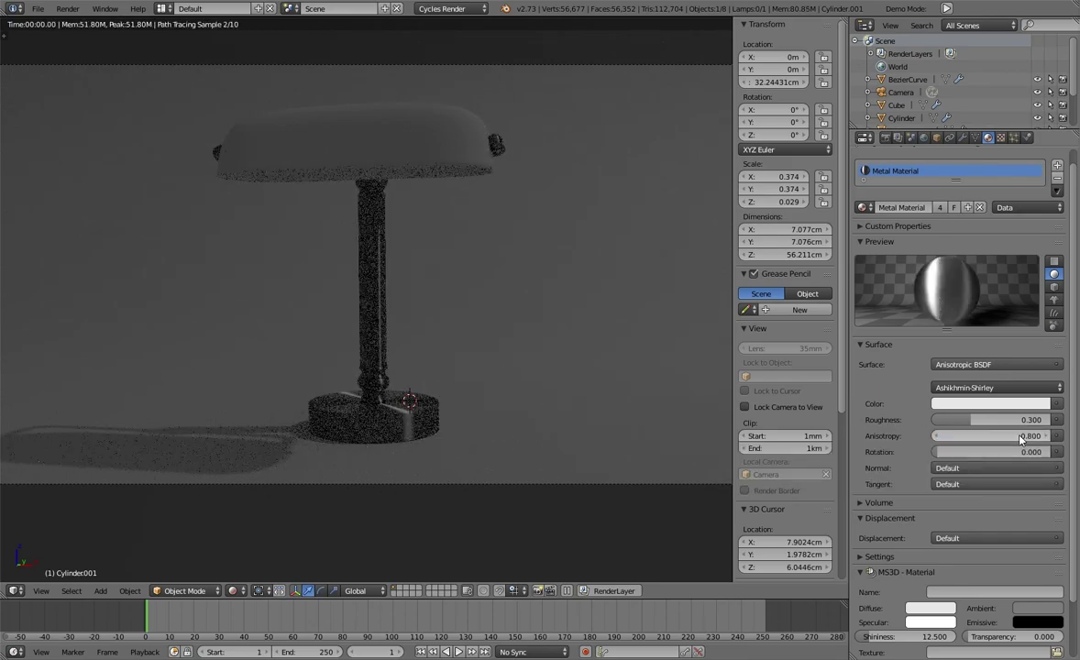
pyautogui.click(1027, 437)
pyautogui.write('0.2')
pyautogui.press('Return')
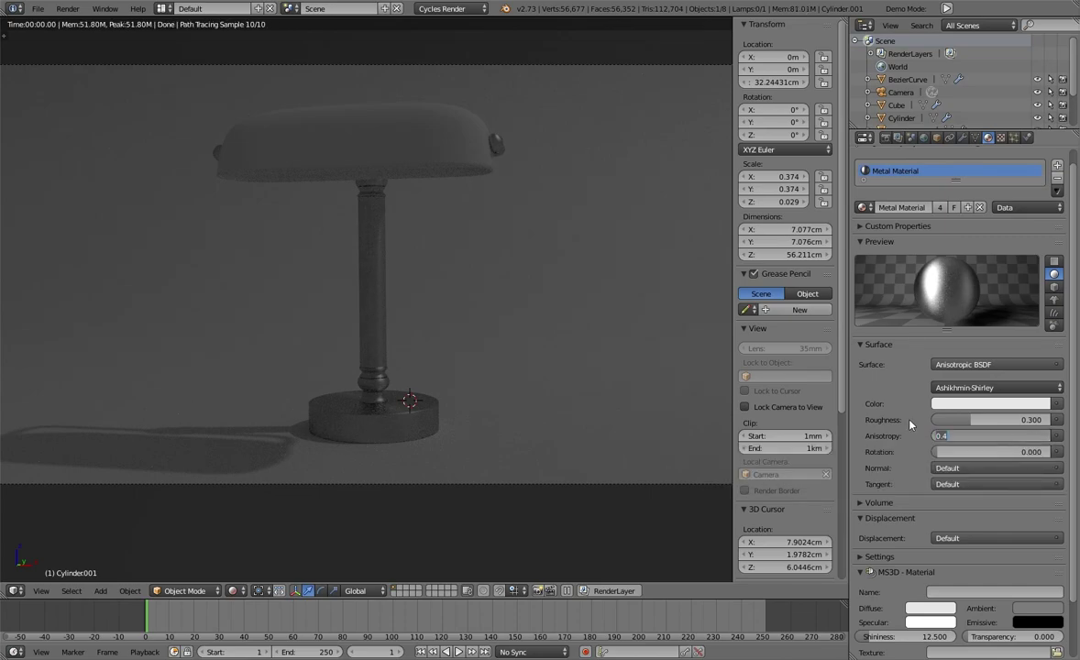
pyautogui.moveTo(569, 403); pyautogui.dragTo(474, 416, button='middle')
pyautogui.scroll(5, 454, 420)
pyautogui.moveTo(935, 452); pyautogui.dragTo(937, 456)
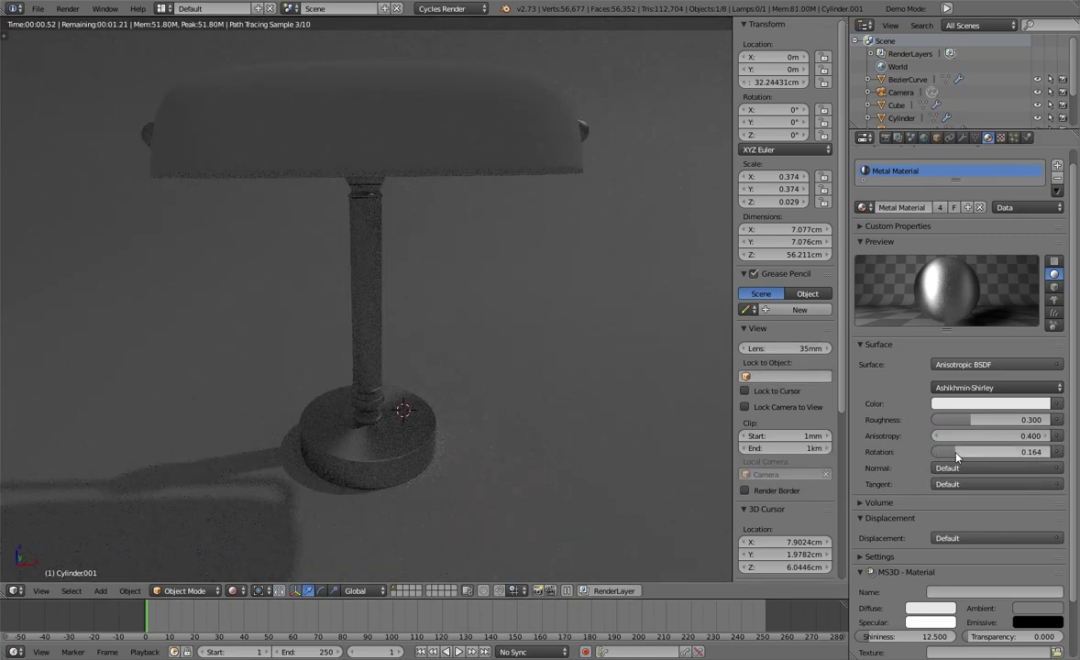
# Darken the metal colour to grey with roughness 0.200 and view through the camera
pyautogui.click(1004, 404)
pyautogui.moveTo(1041, 229); pyautogui.dragTo(1042, 294)
pyautogui.press('Return')
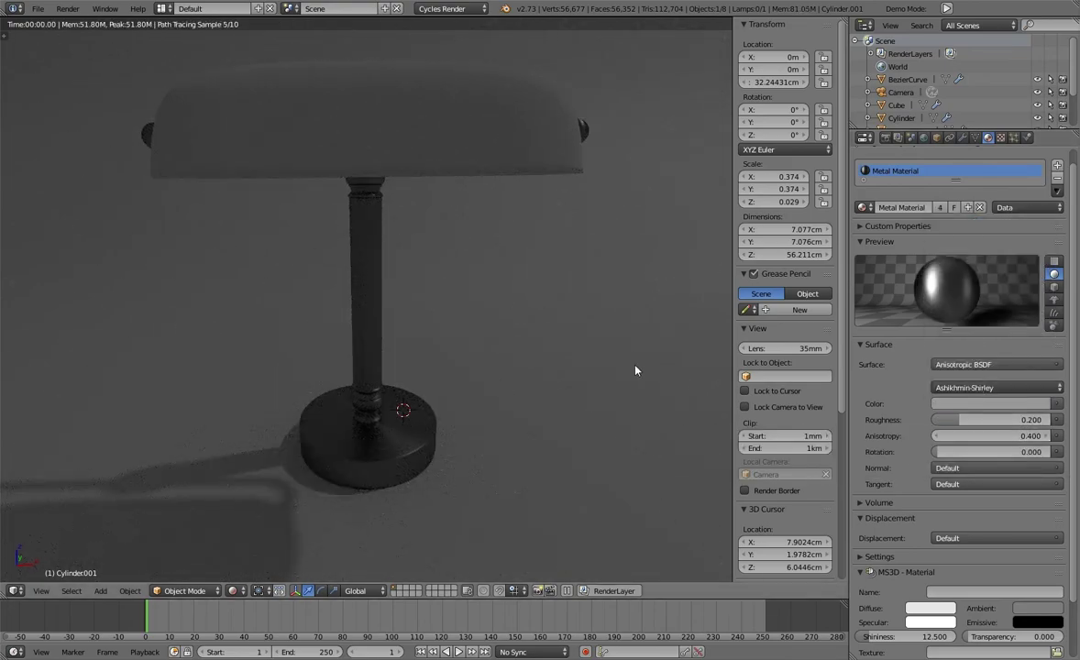
pyautogui.press('KP_0')
pyautogui.rightClick(525, 183)
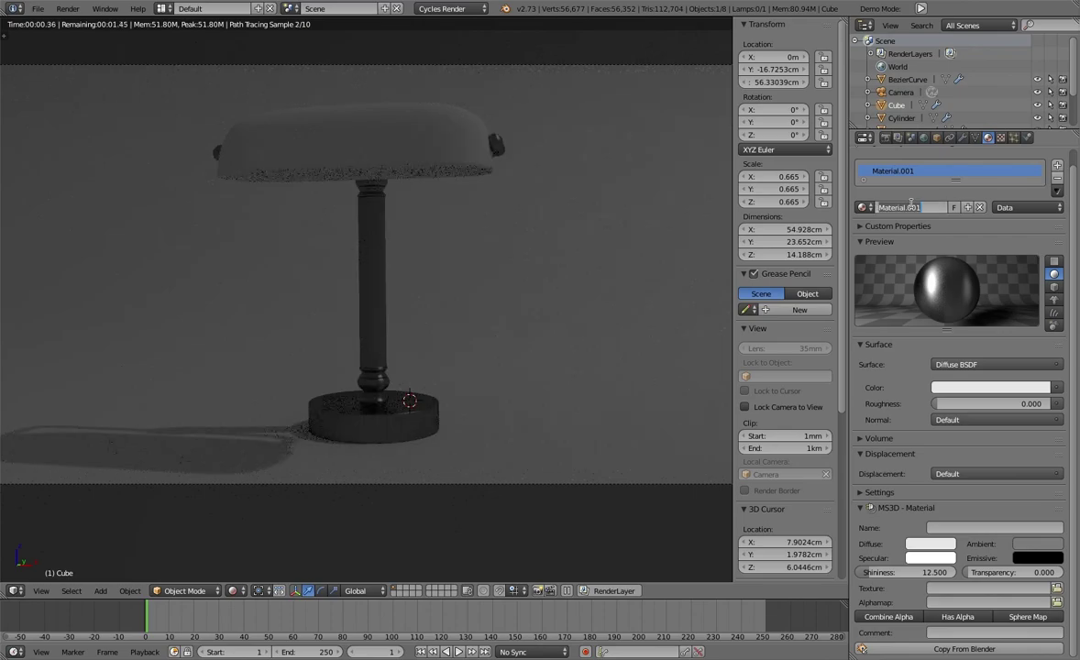
# Switch to the Compositing layout showing the shade's material nodes, with Diffuse BSDF moved aside
pyautogui.click(972, 364)
pyautogui.click(973, 345)
pyautogui.hotkey('ctrl', 'Left')
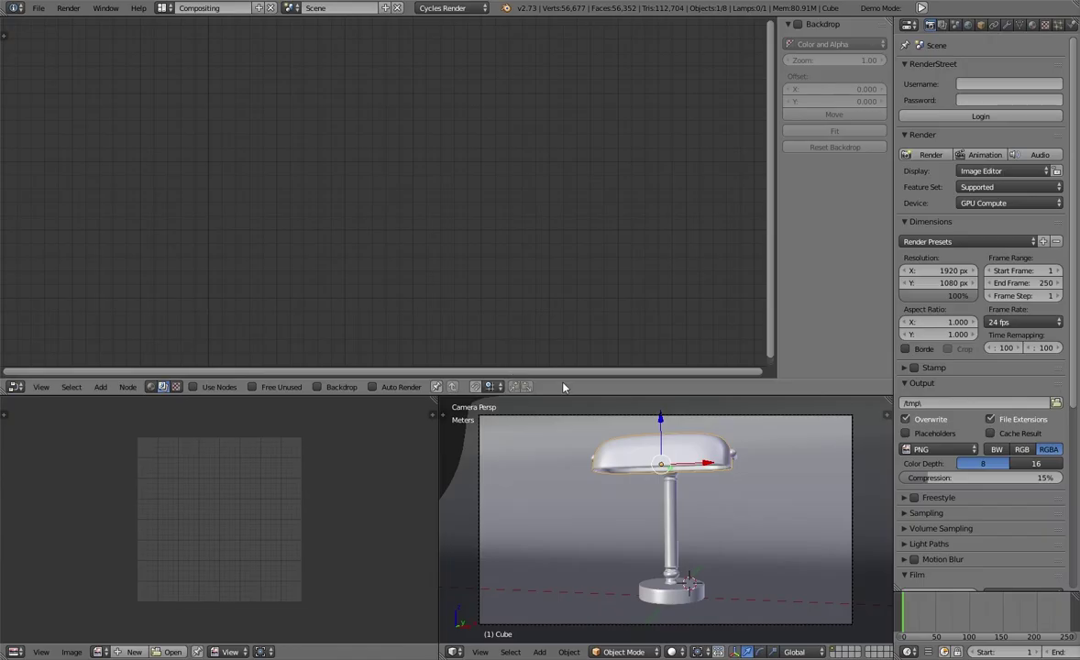
pyautogui.click(151, 386)
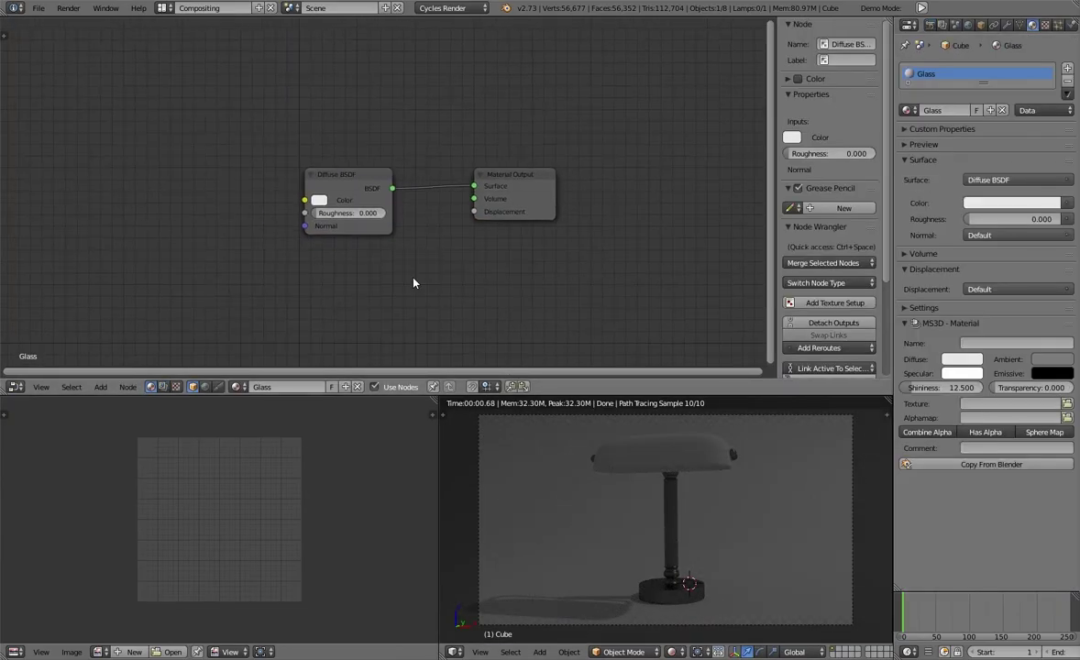
pyautogui.moveTo(357, 188); pyautogui.dragTo(187, 188)
# Add a Light Path node and a Glass BSDF feeding the Material Output
pyautogui.click(330, 235)
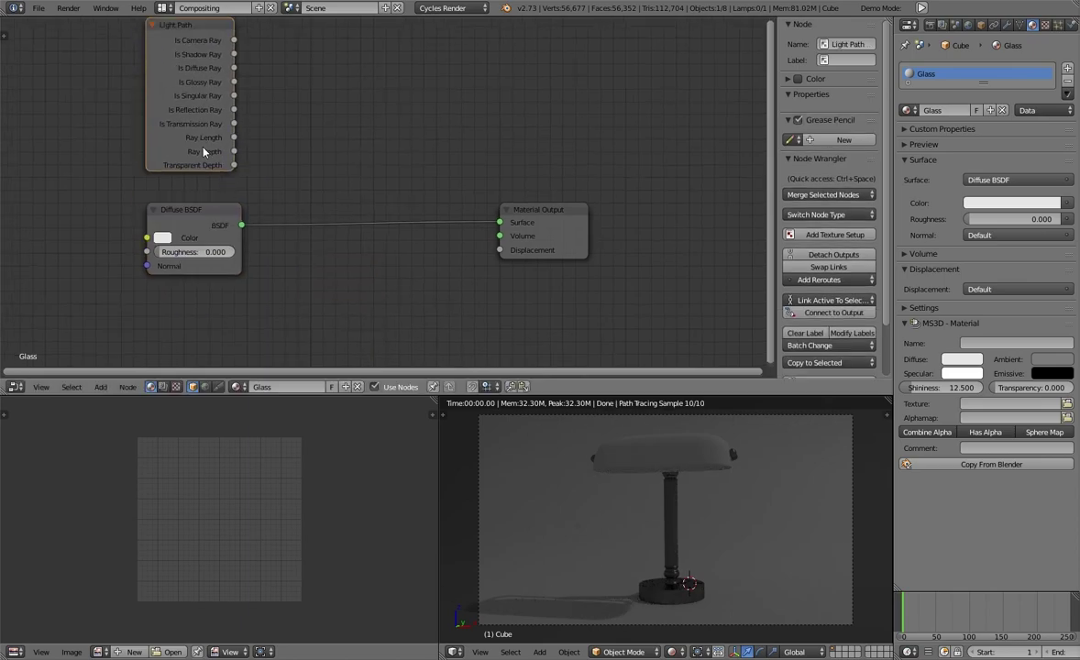
pyautogui.scroll(-2, 183, 229)
pyautogui.hotkey('shift', 'a')
pyautogui.write('glass')
pyautogui.click(229, 278)
pyautogui.click(279, 260)
# Add two Math nodes on the glass link, fed by Is Glossy Ray and Is Shadow Ray
pyautogui.hotkey('shift', 'a')
pyautogui.write('math')
pyautogui.press('Return')
pyautogui.click(320, 88)
pyautogui.moveTo(320, 87); pyautogui.dragTo(446, 145)
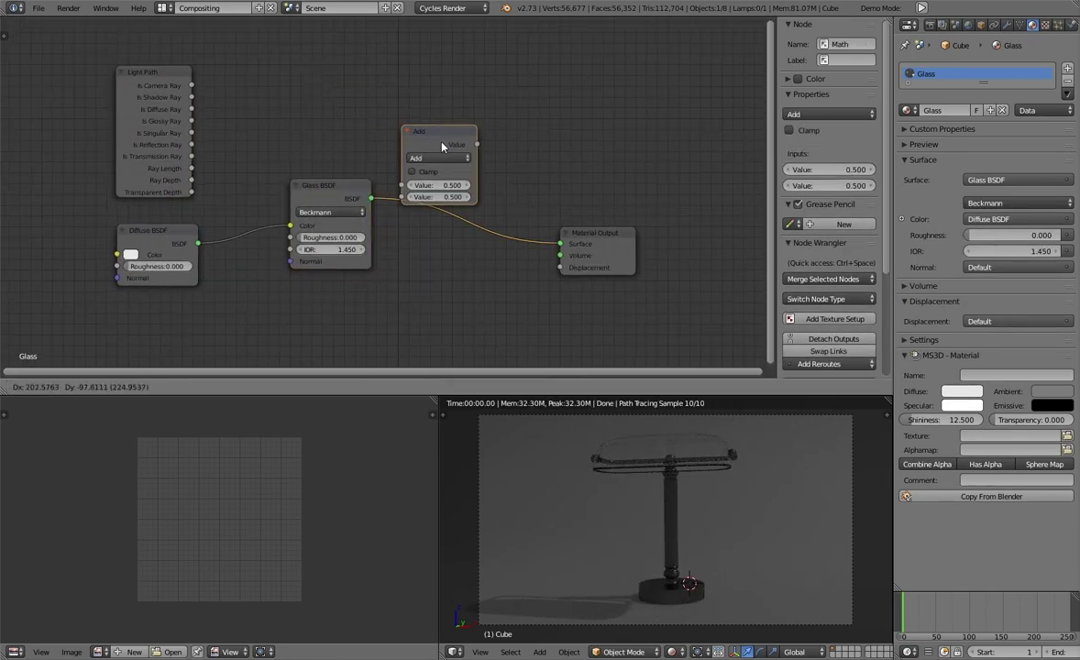
pyautogui.hotkey('shift', 'd')
pyautogui.click(543, 184)
pyautogui.click(320, 198)
pyautogui.moveTo(172, 119); pyautogui.dragTo(409, 233)
pyautogui.moveTo(173, 95); pyautogui.dragTo(556, 261)
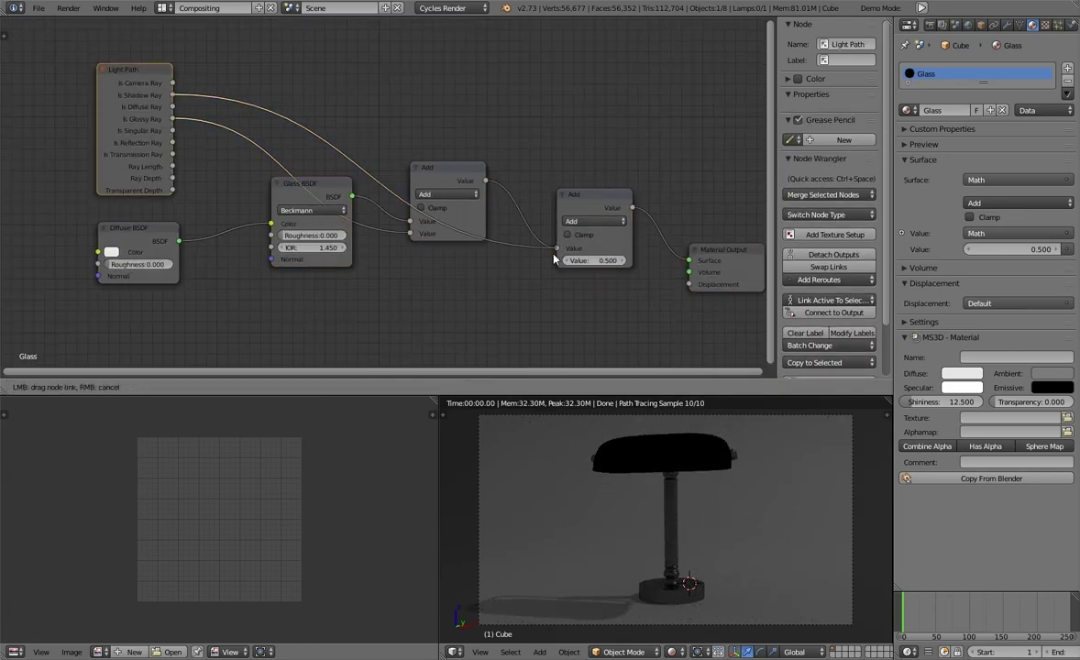
# Set Glass distribution to GGX, delete Diffuse BSDF, and make both Math nodes Multiply
pyautogui.click(412, 237)
pyautogui.click(312, 210)
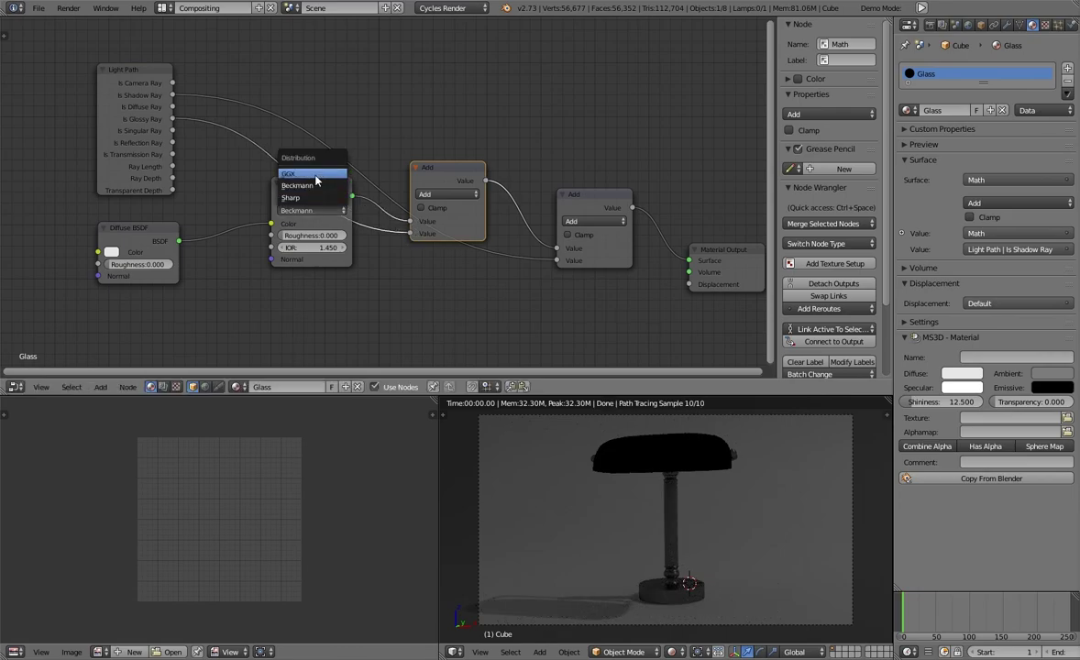
pyautogui.click(144, 239)
pyautogui.press('x')
pyautogui.press('g')
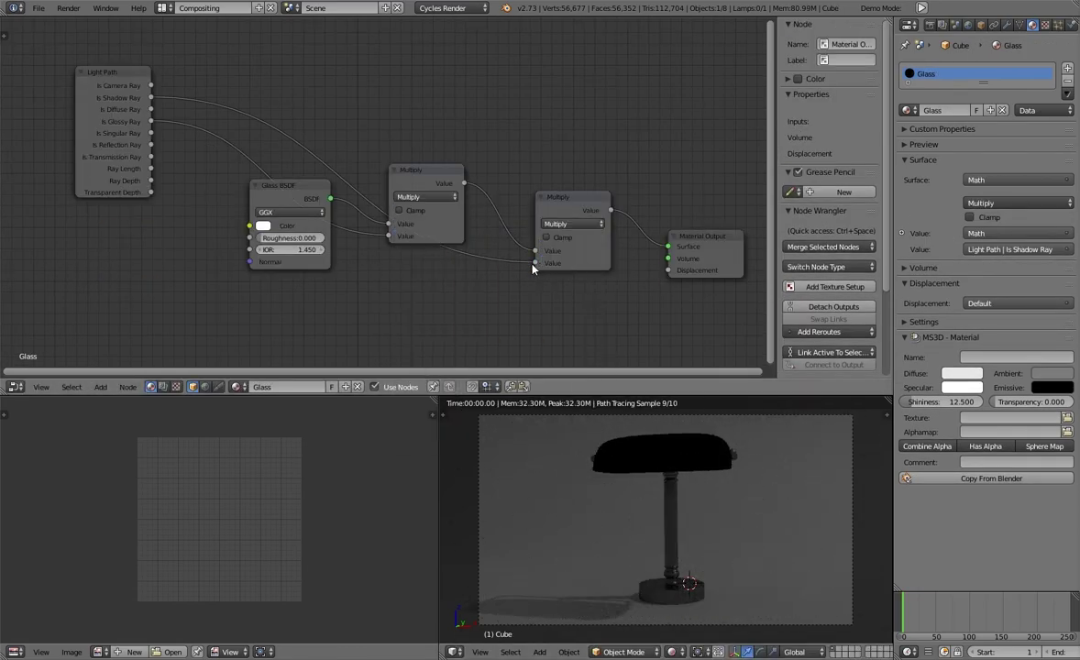
pyautogui.click(571, 227)
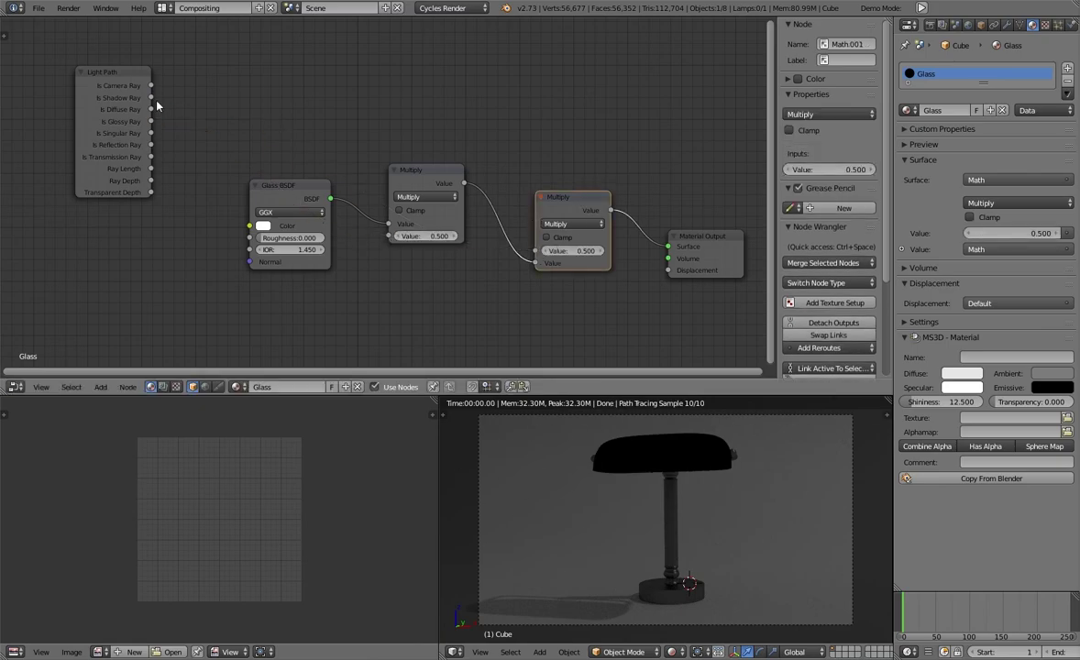
pyautogui.moveTo(152, 97); pyautogui.dragTo(389, 236)
# Add a Transparent BSDF below the glass and connect it to the second Multiply
pyautogui.hotkey('shift', 'a')
pyautogui.write('tr')
pyautogui.press('Return')
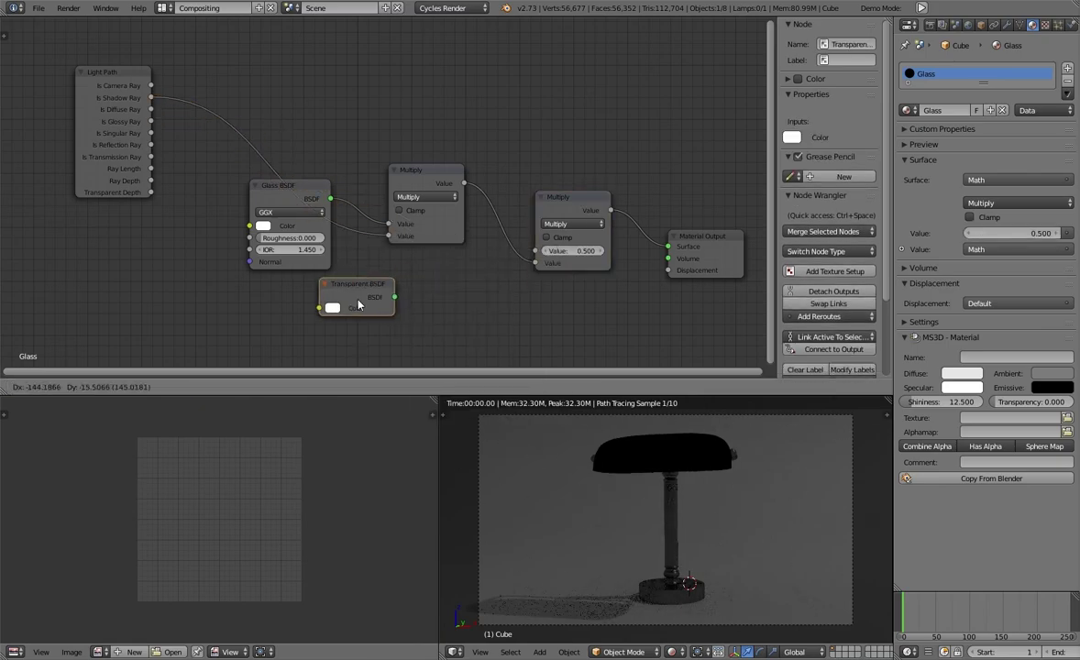
pyautogui.click(288, 312)
pyautogui.moveTo(325, 302)
pyautogui.mouseDown()
pyautogui.moveTo(389, 236)
pyautogui.moveTo(534, 250)
pyautogui.mouseUp()
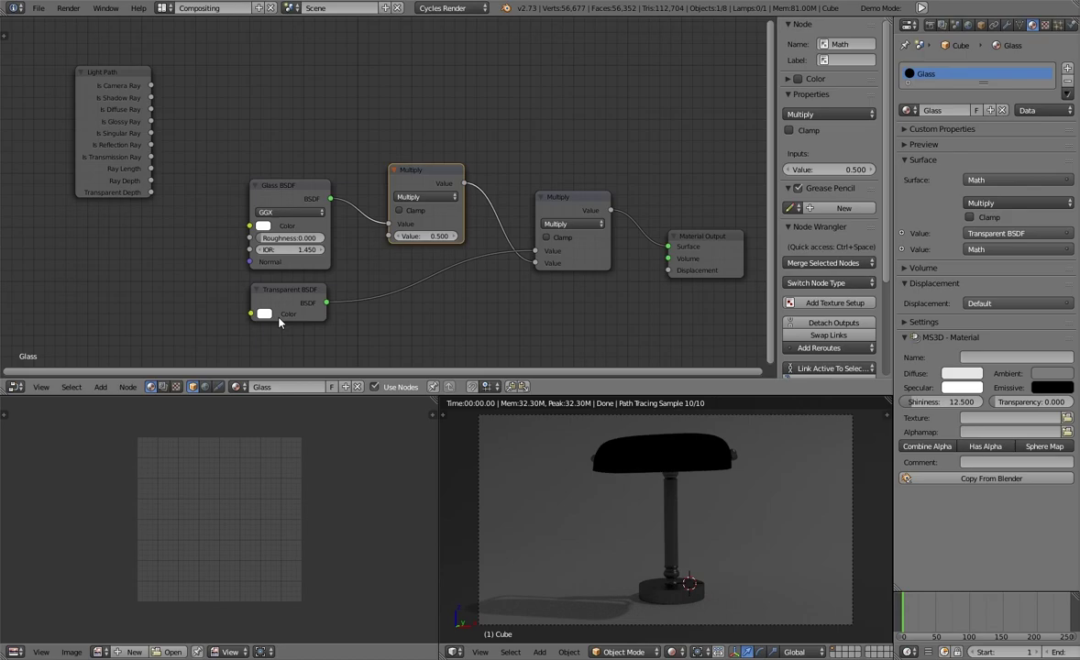
# Add a Mix Shader after the second Multiply node
pyautogui.moveTo(277, 133)
pyautogui.mouseDown(button='middle')
pyautogui.moveTo(150, 146)
pyautogui.moveTo(182, 149)
pyautogui.mouseUp(button='middle')
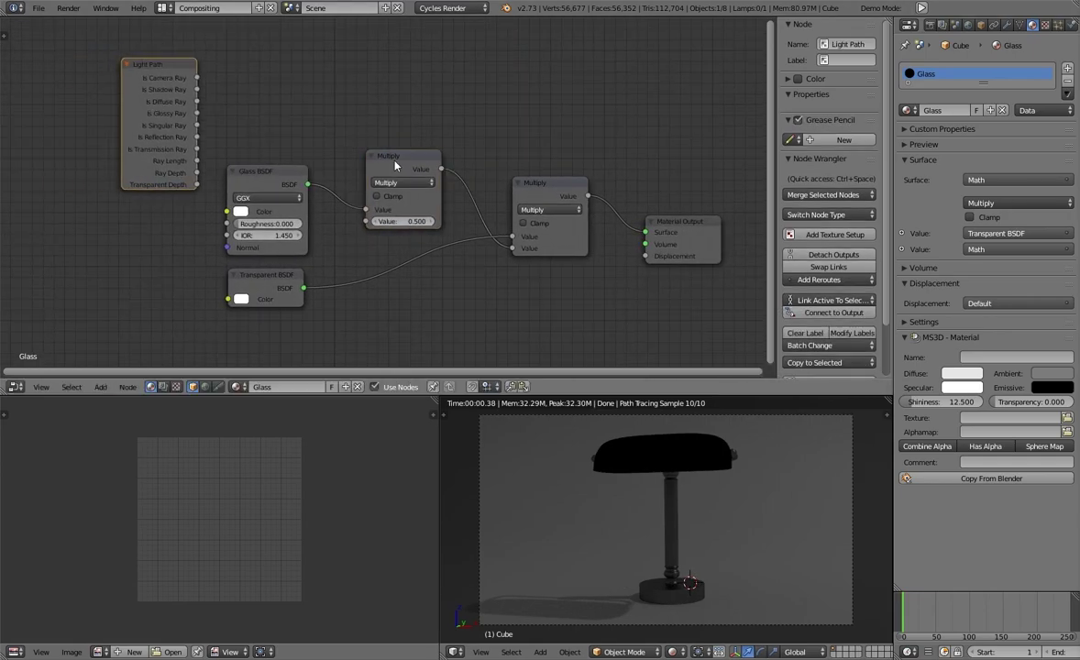
pyautogui.click(569, 192)
pyautogui.hotkey('shift', 'a')
pyautogui.write('mix')
pyautogui.press('Return')
pyautogui.click(596, 275)
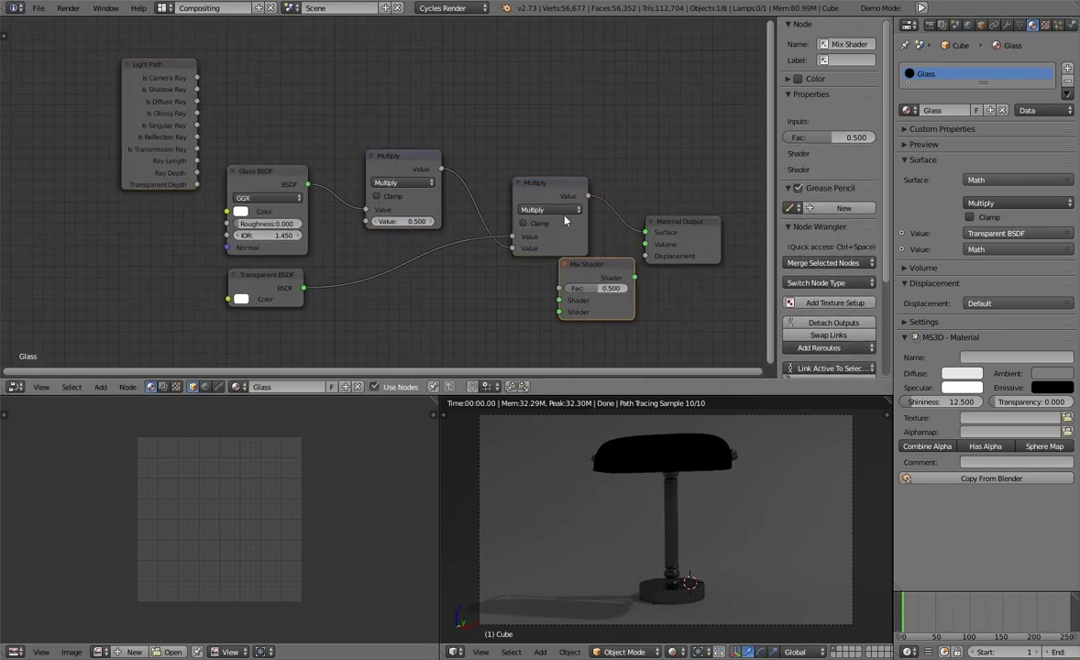
# Place the Mix Shader before the output, with Multiply as factor and Transparent BSDF as second shader
pyautogui.moveTo(519, 197); pyautogui.dragTo(477, 197)
pyautogui.moveTo(644, 229)
pyautogui.mouseDown()
pyautogui.moveTo(634, 277)
pyautogui.moveTo(618, 220)
pyautogui.mouseUp()
pyautogui.moveTo(545, 199); pyautogui.dragTo(587, 242)
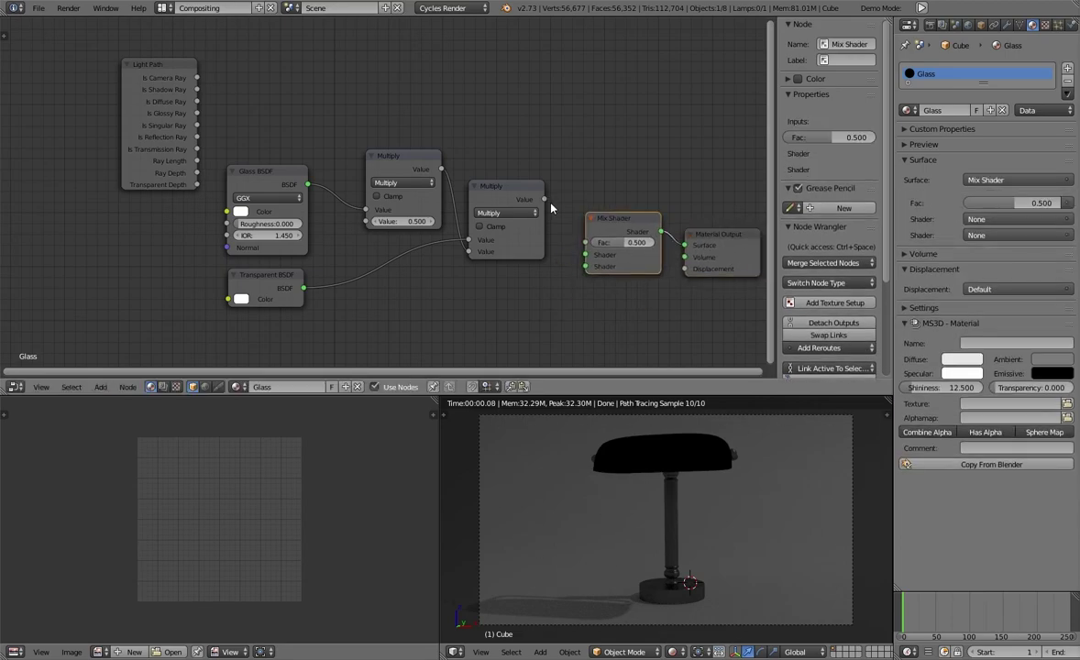
pyautogui.moveTo(481, 241); pyautogui.dragTo(585, 266)
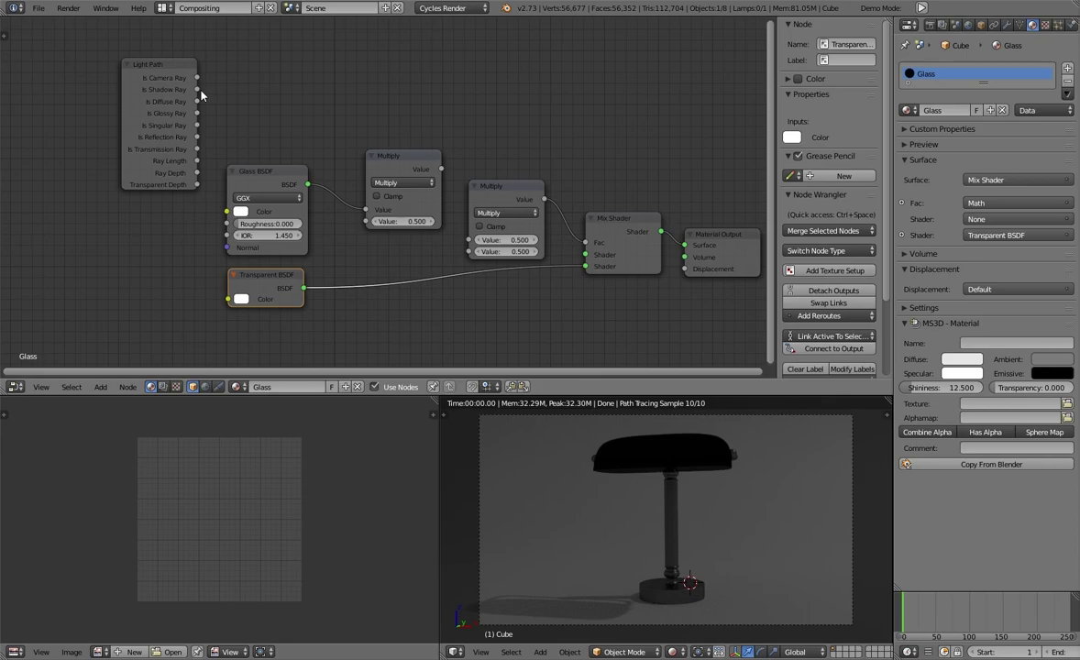
pyautogui.moveTo(199, 90)
pyautogui.mouseDown()
pyautogui.moveTo(371, 218)
pyautogui.moveTo(228, 211)
pyautogui.mouseUp()
# Rearrange Glass and Transparent BSDF and connect Glass BSDF to the Mix Shader's first input
pyautogui.moveTo(238, 168); pyautogui.dragTo(266, 328)
pyautogui.moveTo(223, 363)
pyautogui.mouseDown()
pyautogui.moveTo(337, 212)
pyautogui.moveTo(367, 221)
pyautogui.mouseUp()
pyautogui.moveTo(367, 221); pyautogui.dragTo(330, 125, button='middle')
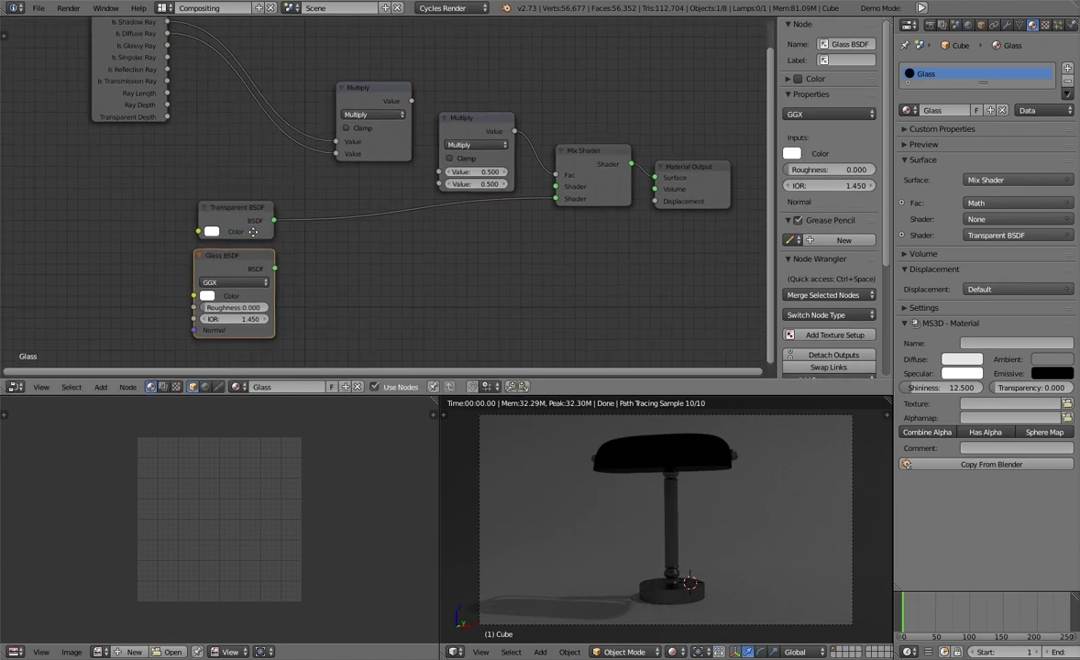
pyautogui.moveTo(229, 183); pyautogui.dragTo(334, 312)
pyautogui.moveTo(283, 191)
pyautogui.mouseDown()
pyautogui.moveTo(550, 159)
pyautogui.moveTo(550, 171)
pyautogui.mouseUp()
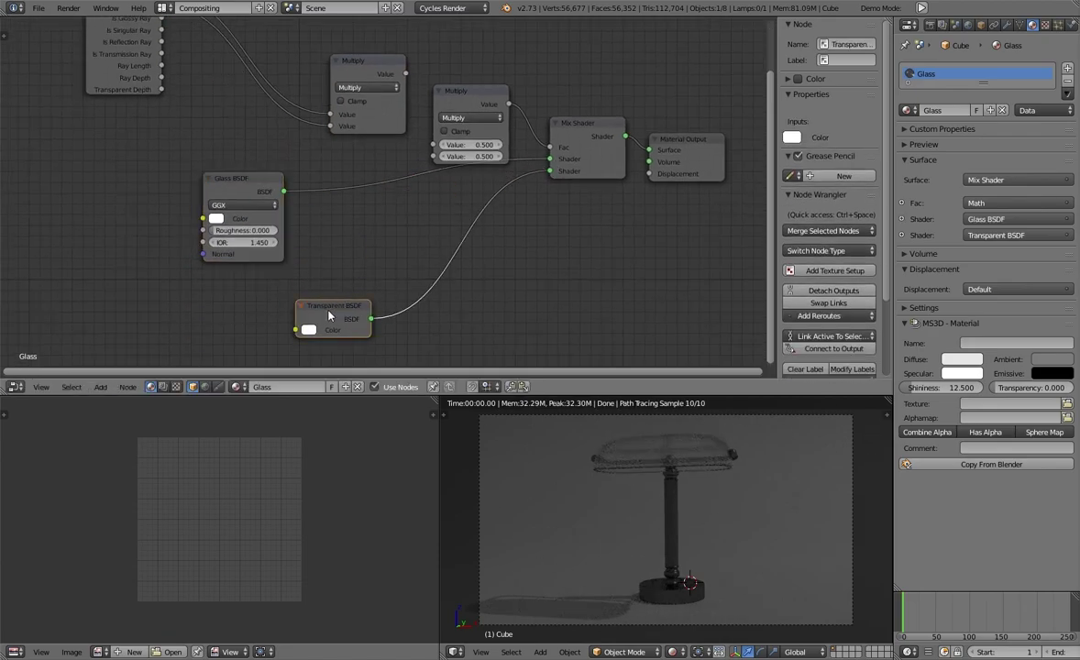
pyautogui.moveTo(335, 305); pyautogui.dragTo(243, 295)
# Chain the first Math node into the second and link more Light Path rays into them
pyautogui.moveTo(421, 209); pyautogui.dragTo(403, 247, button='middle')
pyautogui.click(454, 137)
pyautogui.moveTo(374, 140)
pyautogui.mouseDown()
pyautogui.moveTo(339, 108)
pyautogui.moveTo(411, 157)
pyautogui.mouseUp()
pyautogui.moveTo(145, 61); pyautogui.dragTo(142, 102, button='middle')
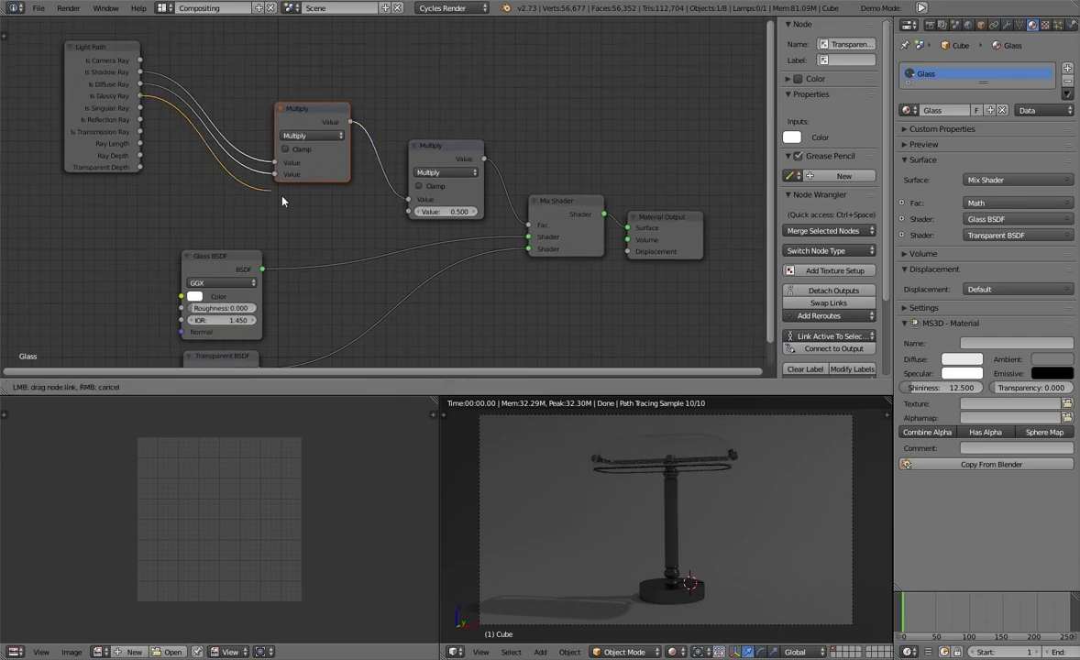
pyautogui.moveTo(139, 95); pyautogui.dragTo(409, 211)
pyautogui.moveTo(409, 211); pyautogui.dragTo(391, 202, button='middle')
# Switch both Math nodes to Add and set the glass IOR to 2.000
pyautogui.click(427, 165)
pyautogui.keyDown('alt'); pyautogui.click(432, 180); pyautogui.keyUp('alt')
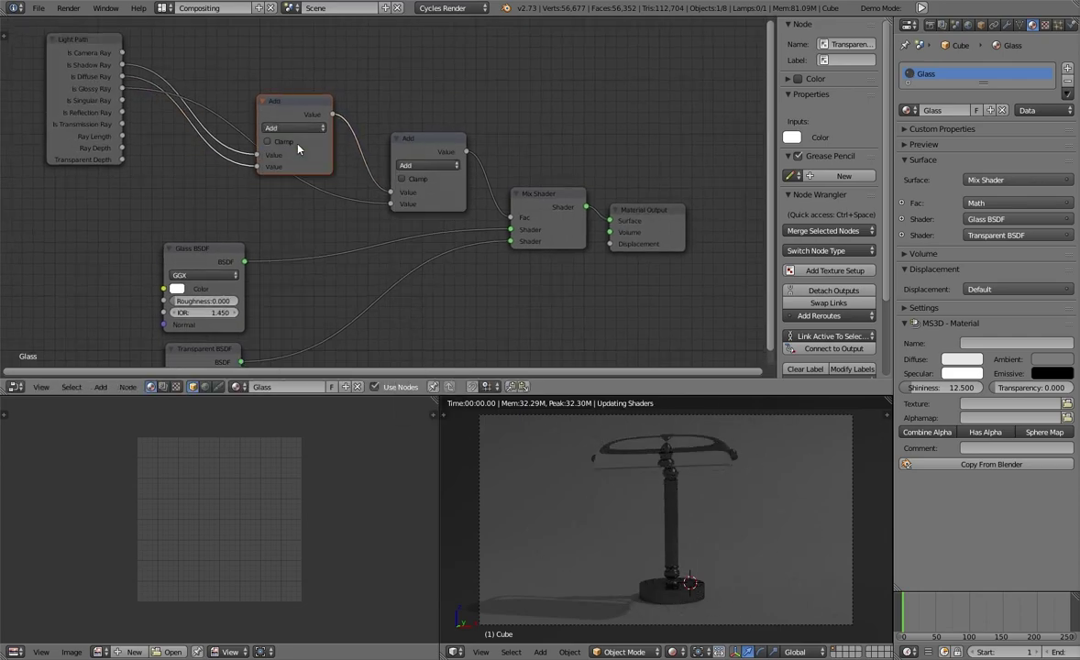
pyautogui.moveTo(301, 145); pyautogui.dragTo(274, 86, button='middle')
pyautogui.moveTo(193, 255); pyautogui.dragTo(192, 246)
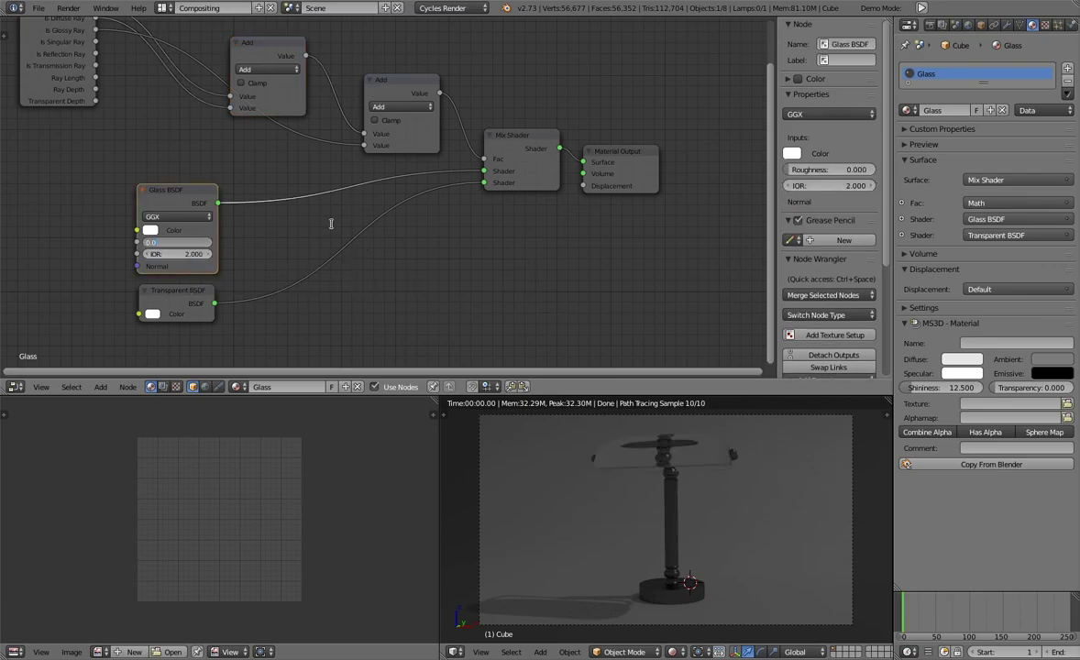
# Give the Glass BSDF a light blue colour, roughness 0.400 and IOR 1.500
pyautogui.press('Return')
pyautogui.click(150, 230)
pyautogui.click(192, 105)
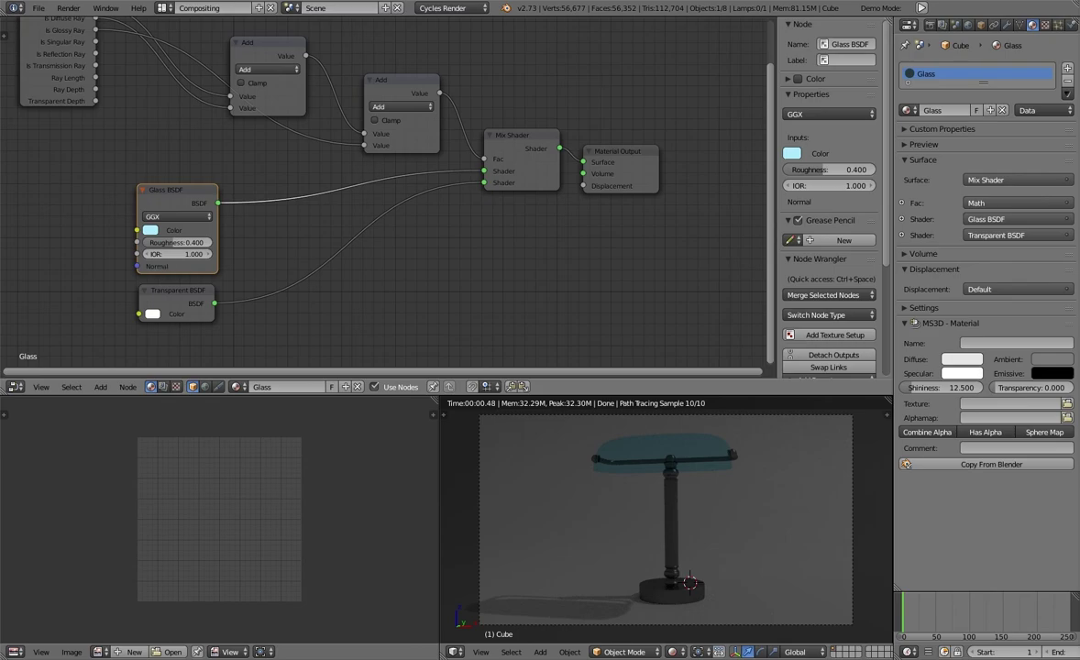
pyautogui.press('Return')
pyautogui.scroll(5, 634, 446)
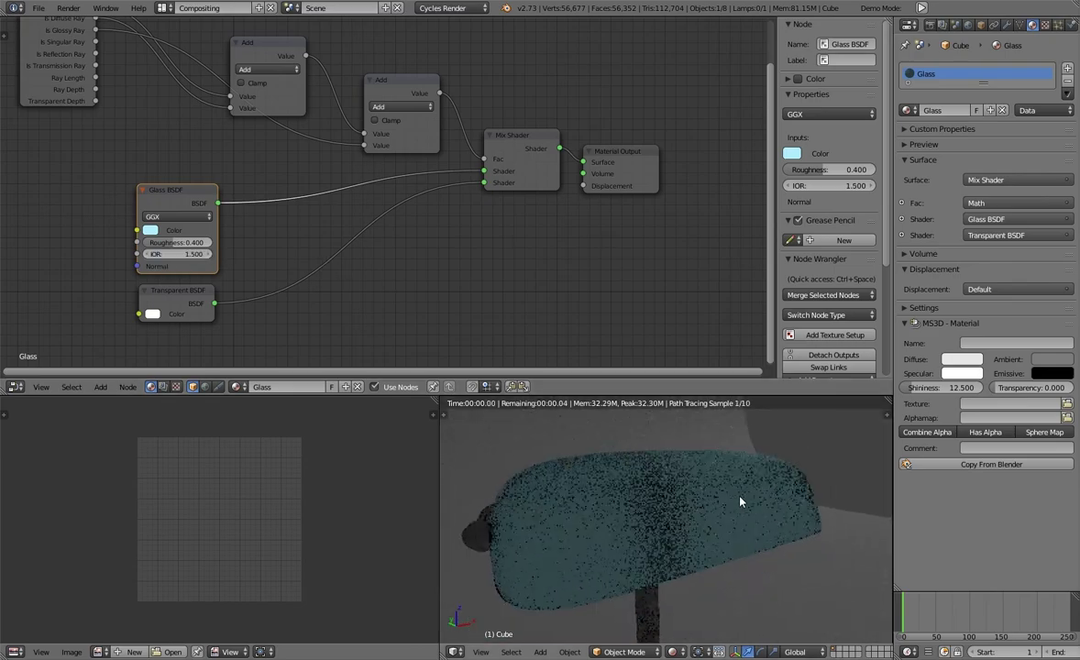
pyautogui.moveTo(179, 254); pyautogui.dragTo(237, 260)
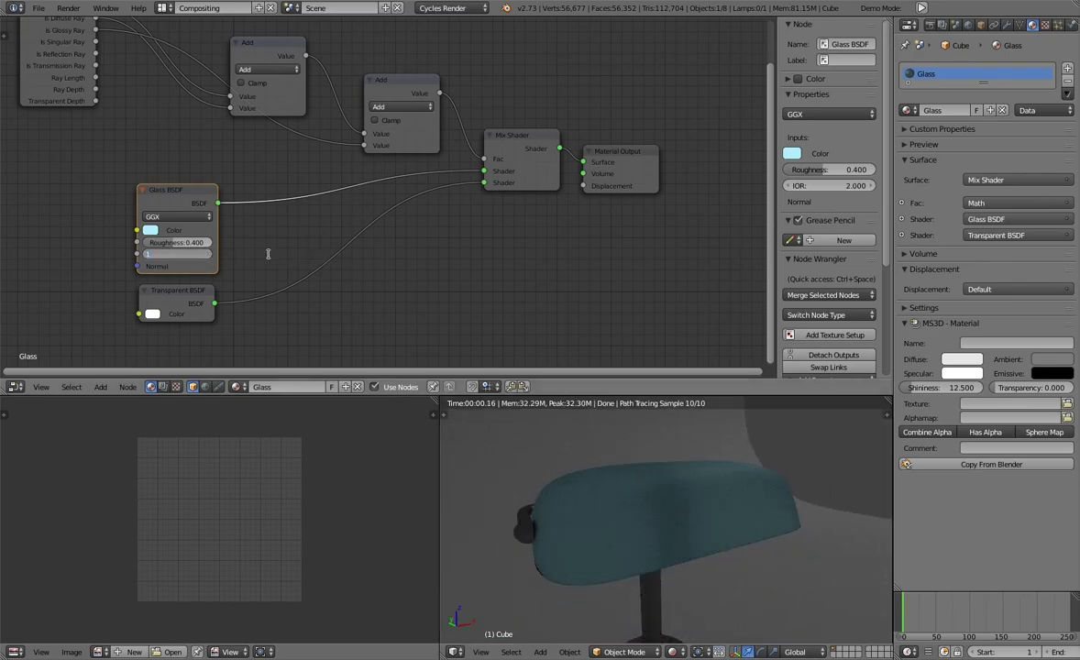
pyautogui.press('Escape')
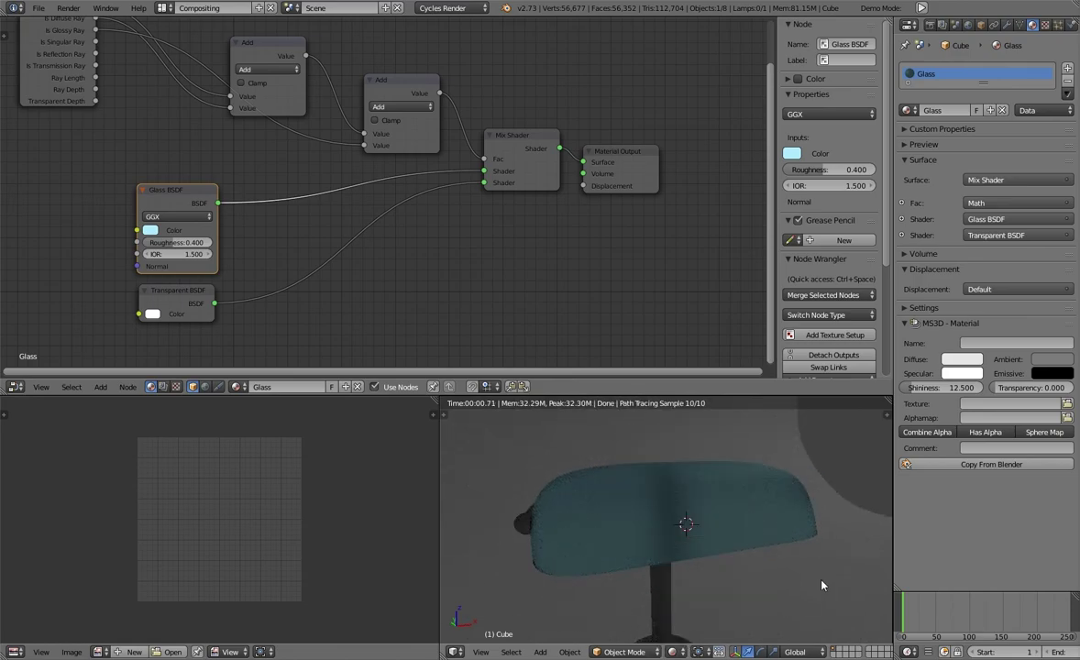
pyautogui.scroll(5, 734, 514)
pyautogui.scroll(-5, 712, 493)
# Lower glass roughness to 0.300 and preview the shade in rendered shading
pyautogui.rightClick(679, 550)
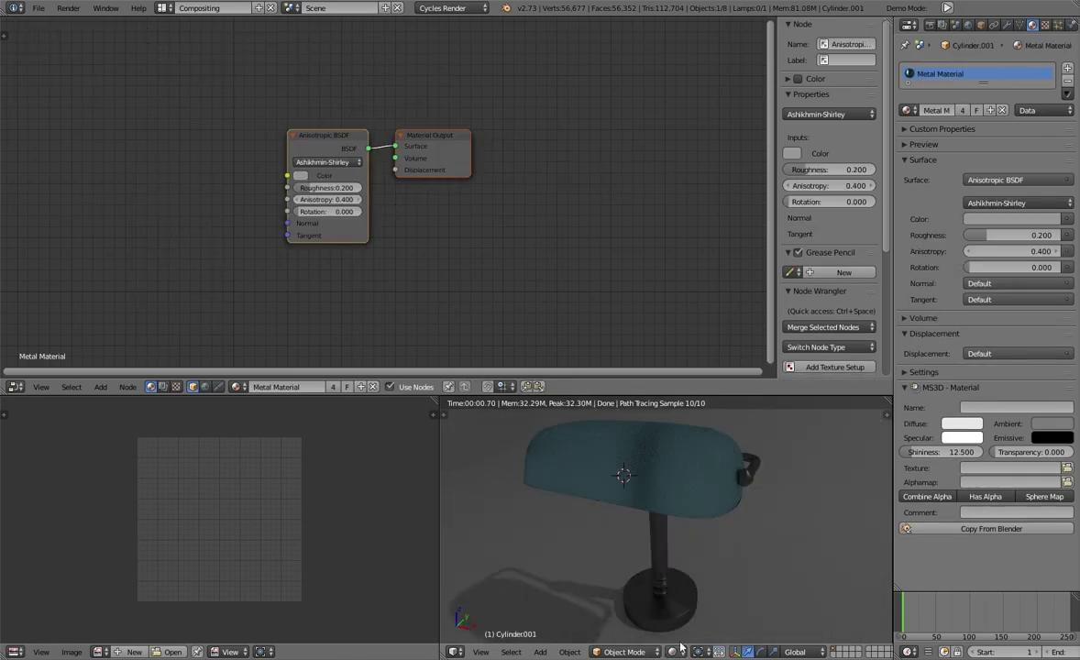
pyautogui.hotkey('shift', 'z')
pyautogui.rightClick(668, 480)
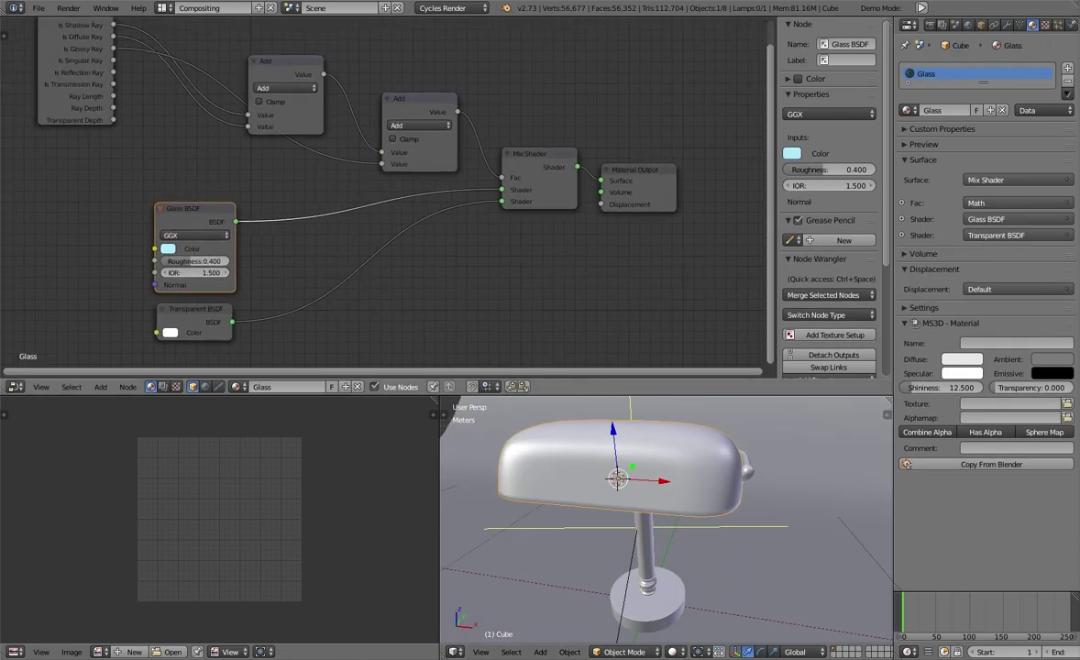
pyautogui.press('Return')
pyautogui.hotkey('shift', 'z')
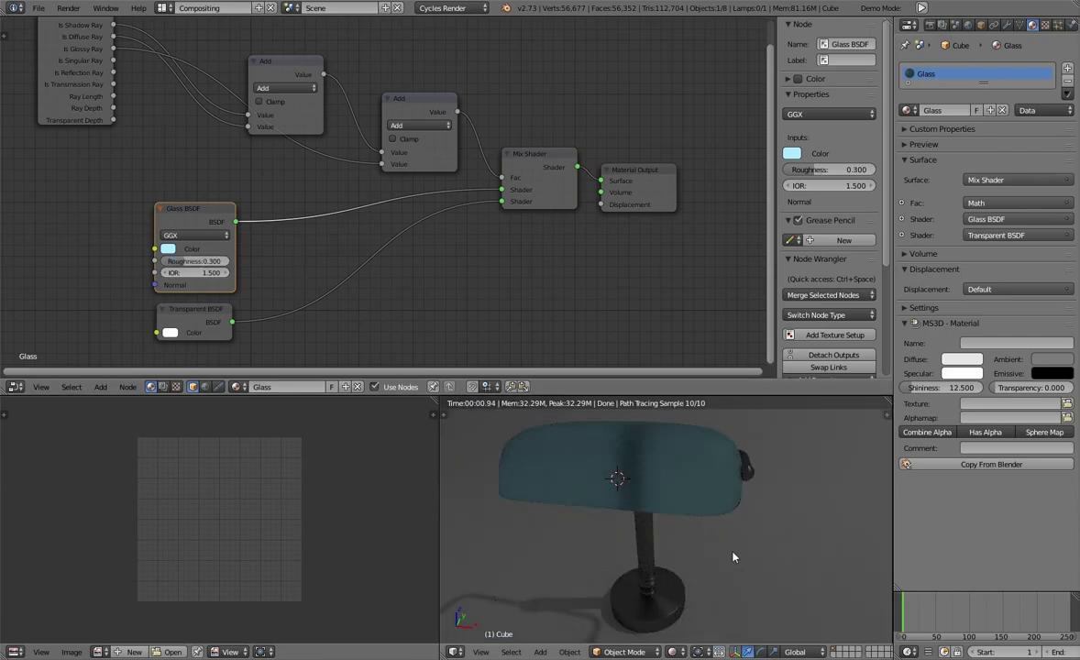
pyautogui.hotkey('shift', 'z')
pyautogui.hotkey('shift', 'a')
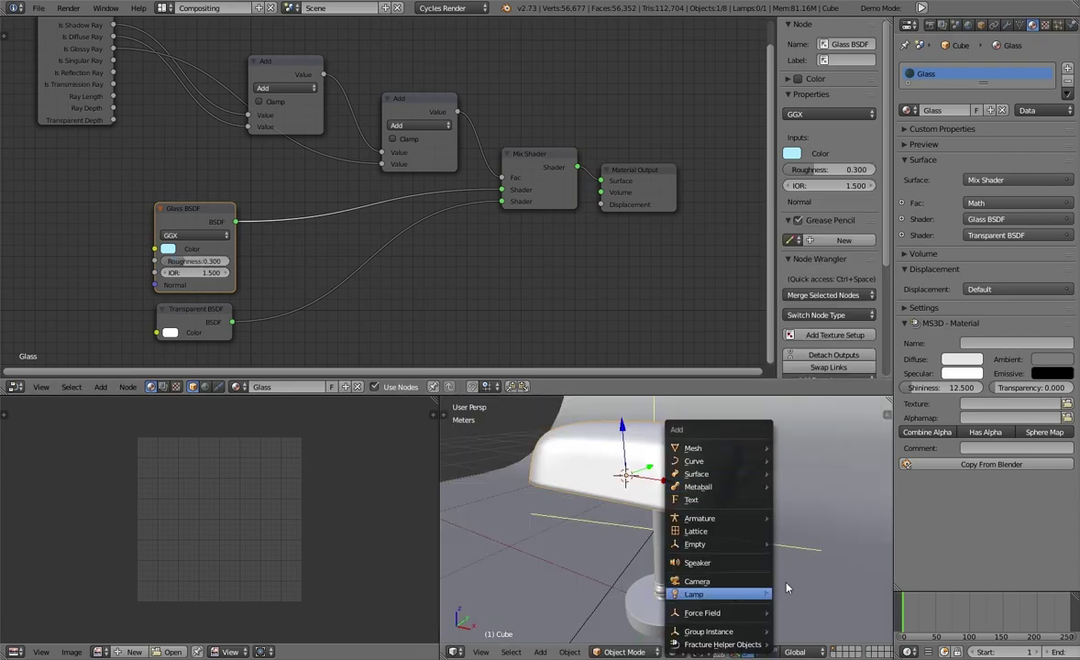
# Add a small UV sphere bulb and move it down along Z into the shade
pyautogui.click(773, 195)
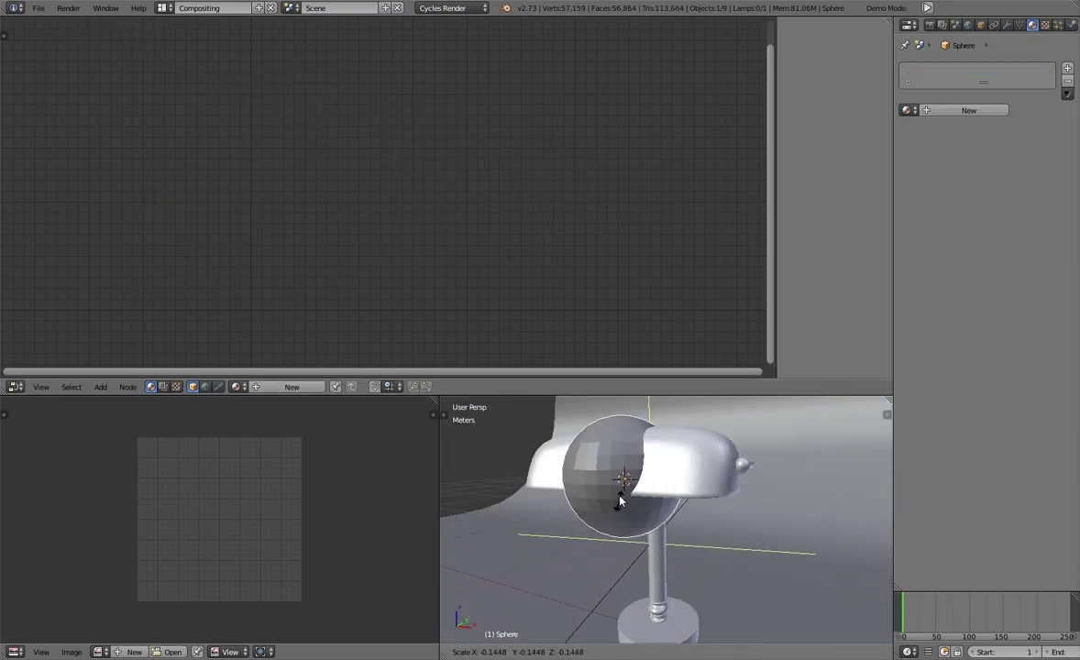
pyautogui.press('s')
pyautogui.press('g')
pyautogui.press('z')
pyautogui.click(675, 470)
pyautogui.moveTo(675, 471); pyautogui.dragTo(716, 509, button='middle')
pyautogui.press('s')
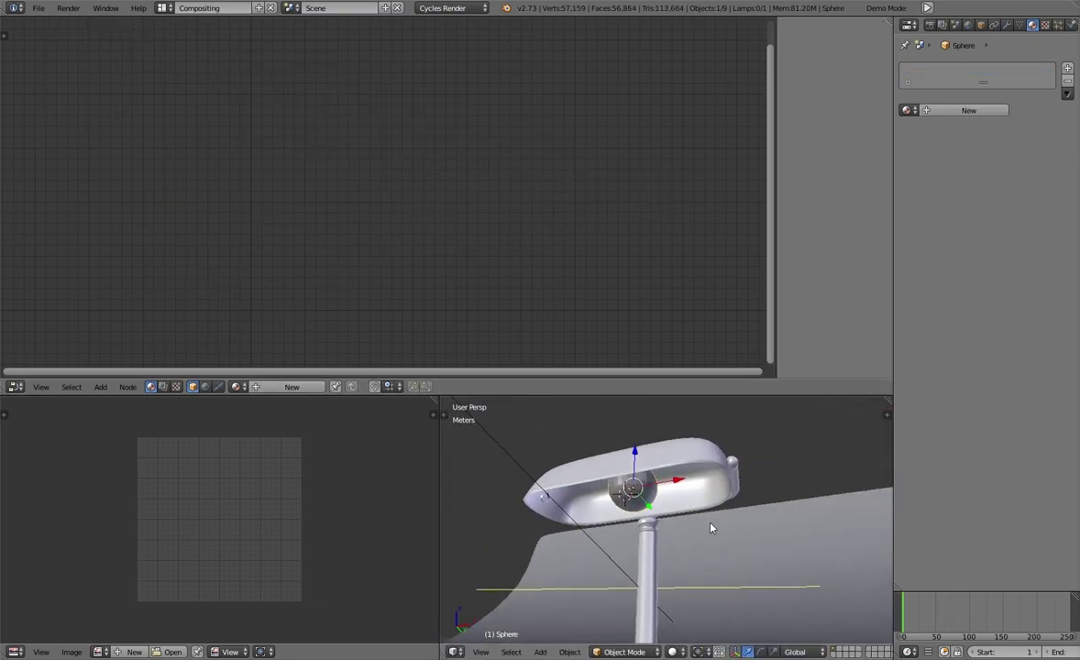
pyautogui.click(656, 479)
pyautogui.moveTo(655, 480); pyautogui.dragTo(715, 431, button='middle')
# Give the sphere a new material named 'Light' with an Emission surface
pyautogui.click(962, 110)
pyautogui.write('Light')
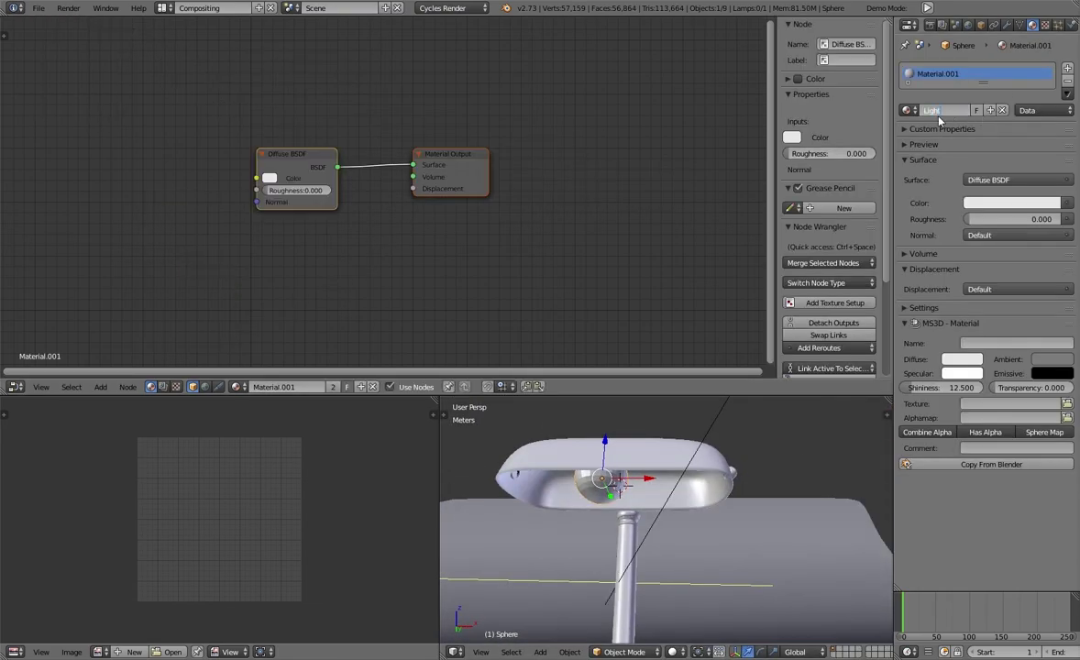
pyautogui.press('Return')
pyautogui.click(995, 179)
pyautogui.click(912, 421)
pyautogui.click(1008, 202)
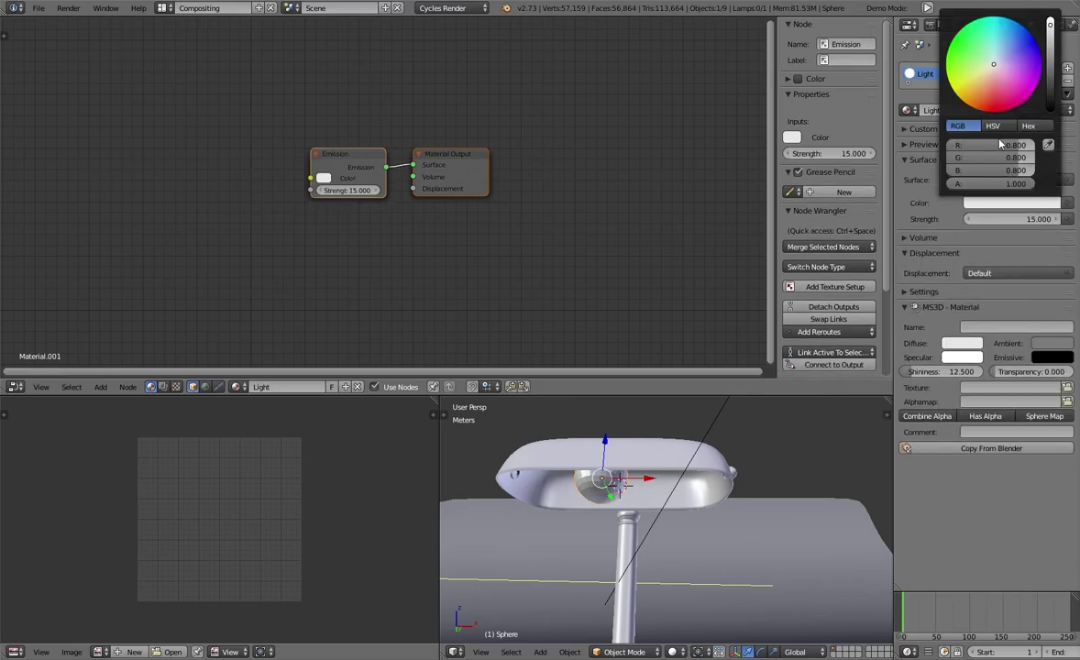
pyautogui.press('KP_0')
pyautogui.hotkey('shift', 'z')
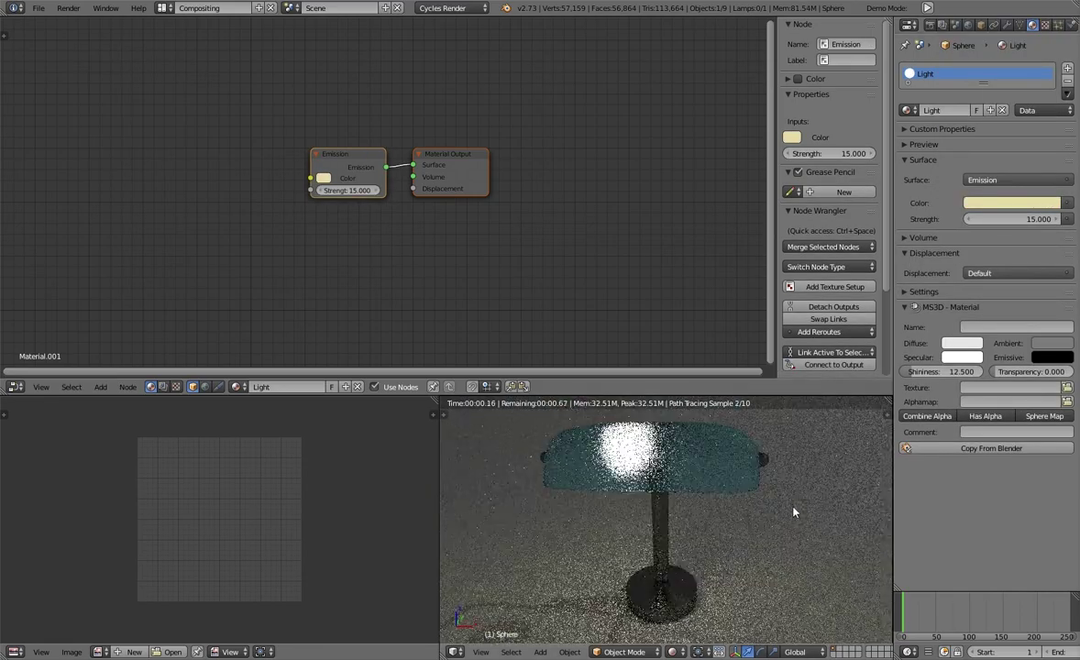
# Shrink the bulb sphere and adjust its Object properties while previewing the render
pyautogui.press('s')
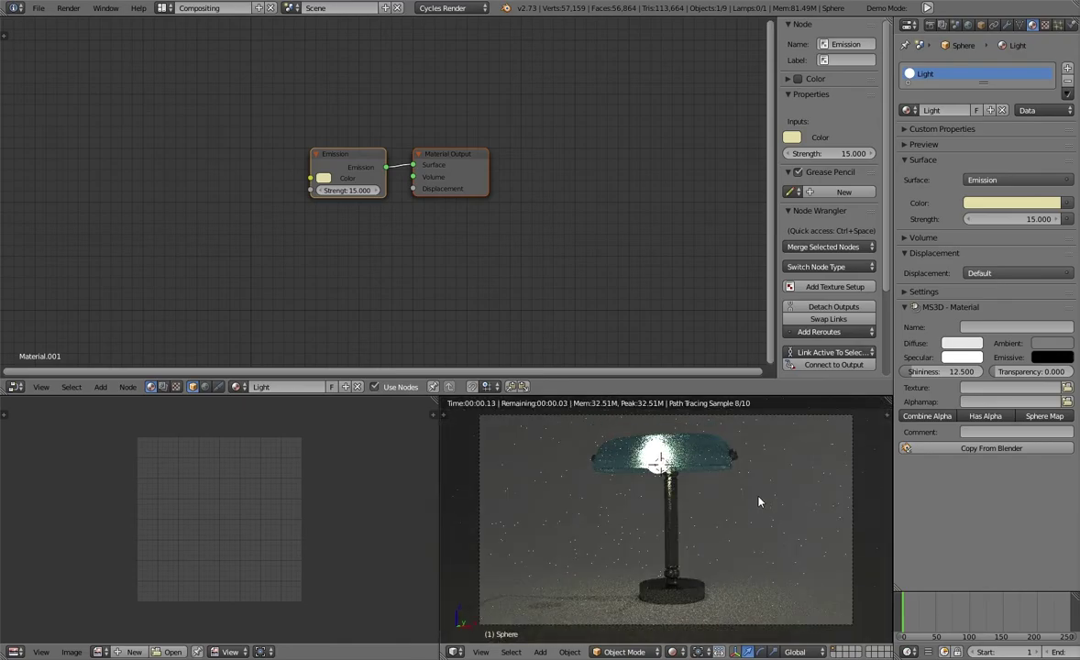
pyautogui.click(756, 498)
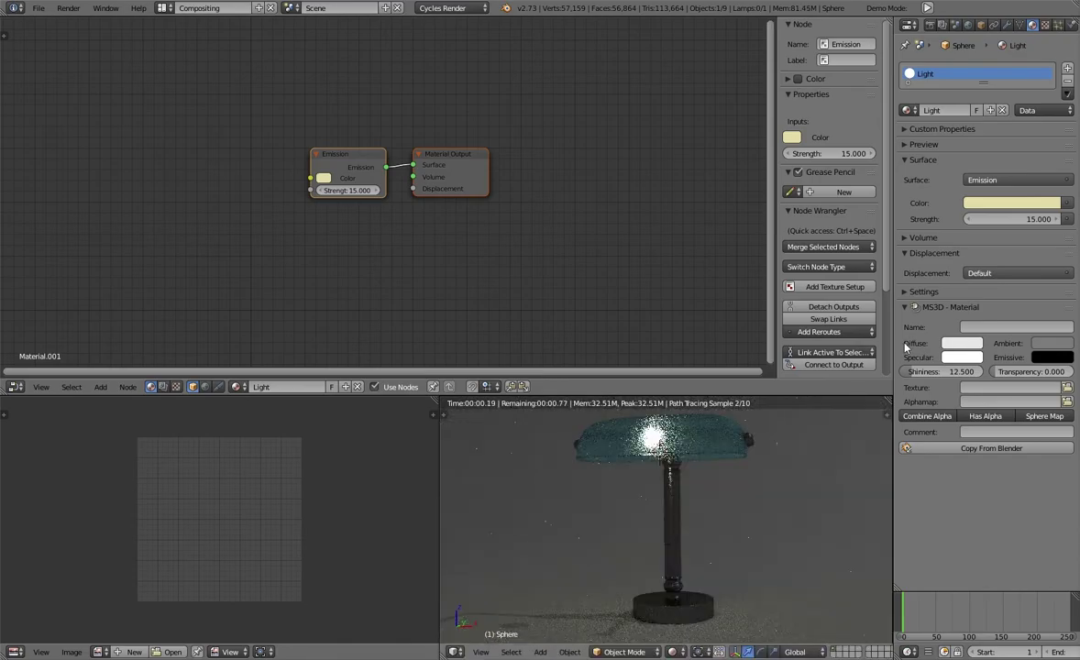
pyautogui.click(992, 27)
pyautogui.scroll(-5, 937, 444)
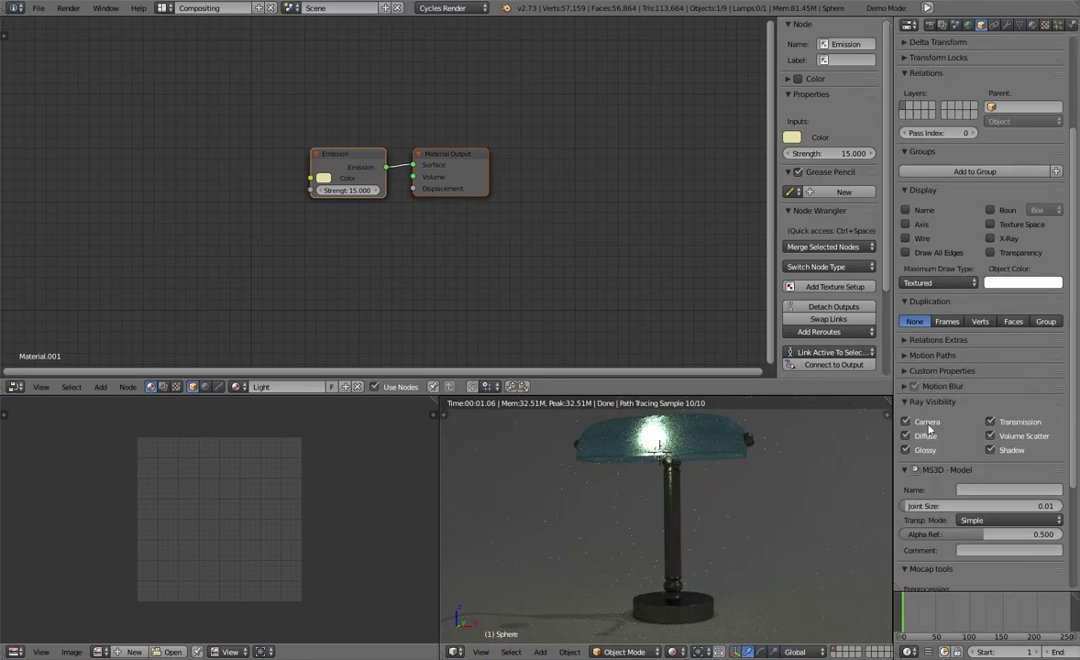
pyautogui.hotkey('shift', 'z')
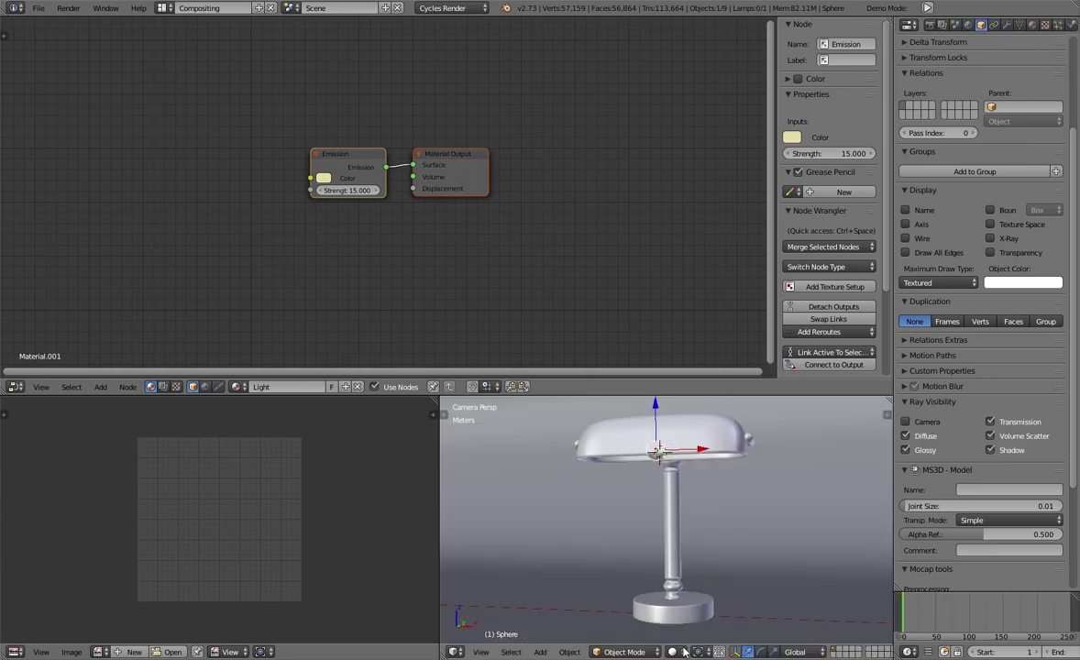
pyautogui.hotkey('shift', 'z')
# Frame the bulb sphere and rescale it along the X axis
pyautogui.click(672, 652)
pyautogui.click(688, 541)
pyautogui.press('KP_Decimal')
pyautogui.press('s')
pyautogui.press('x')
pyautogui.click(767, 562)
pyautogui.moveTo(766, 562); pyautogui.dragTo(685, 514, button='middle')
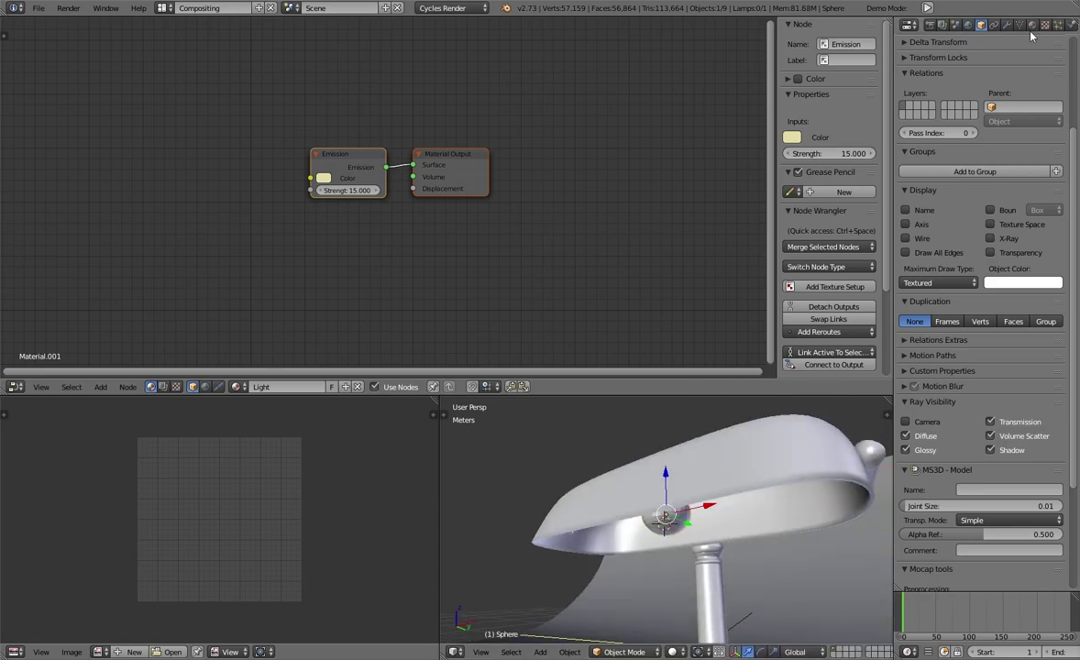
# Set the emission colour to pale pink, preview it rendered from camera, and select the shade
pyautogui.click(1032, 25)
pyautogui.click(1012, 203)
pyautogui.click(981, 78)
pyautogui.click(1012, 203)
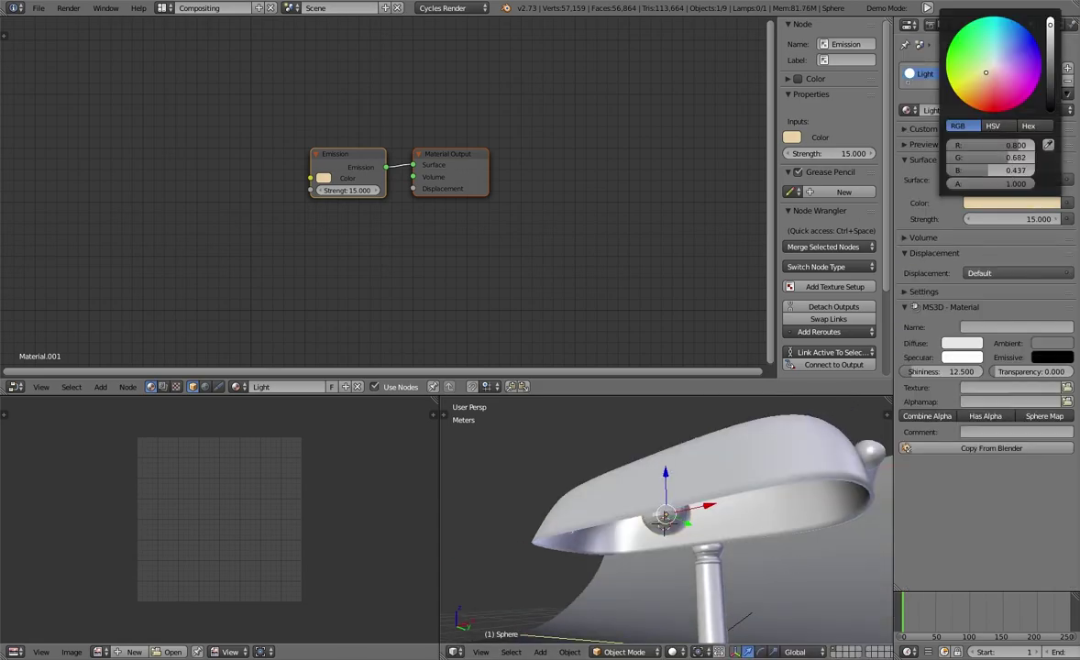
pyautogui.click(672, 652)
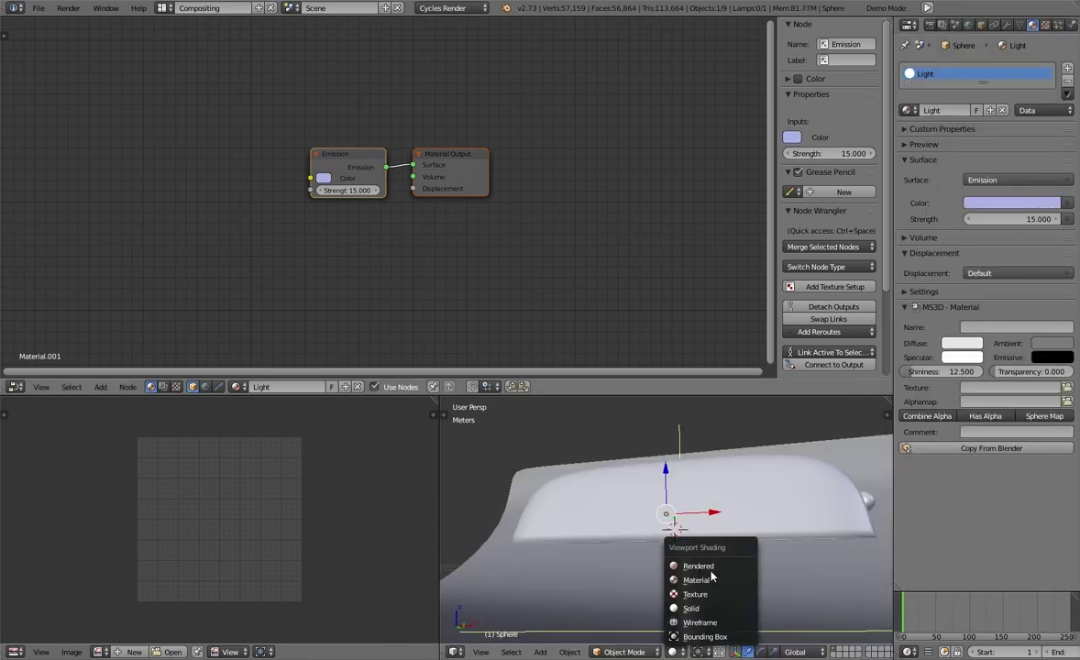
pyautogui.click(698, 566)
pyautogui.click(1012, 204)
pyautogui.click(1017, 57)
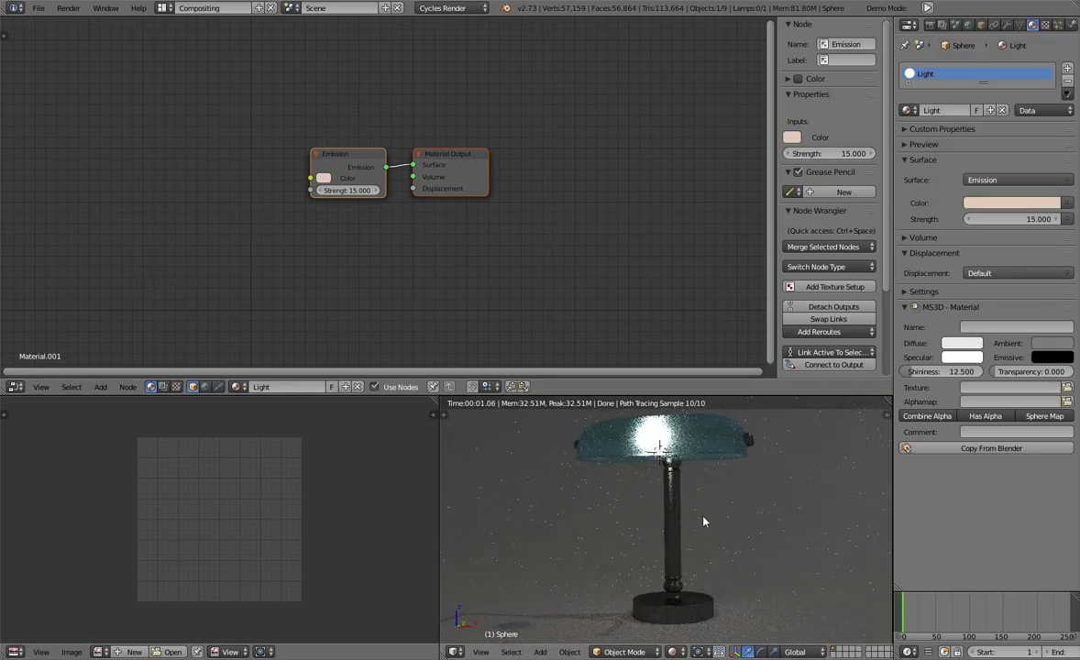
pyautogui.press('KP_0')
pyautogui.rightClick(718, 469)
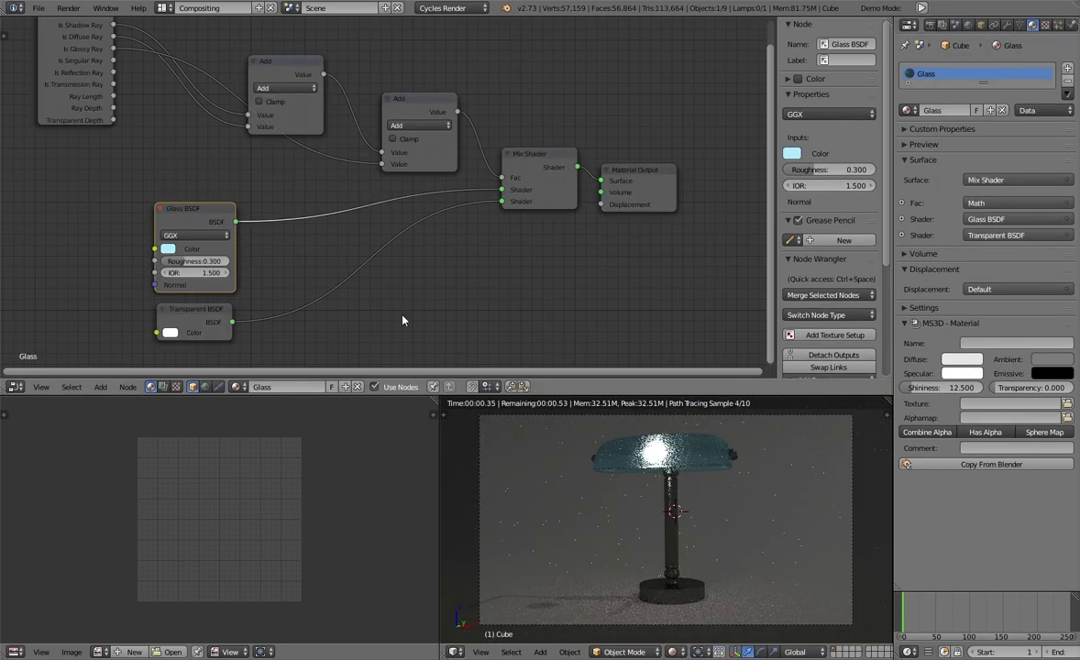
# Tint the Transparent and Glass BSDF colours pale green and turn the image editor into a 3D view
pyautogui.click(169, 330)
pyautogui.click(202, 210)
pyautogui.click(167, 248)
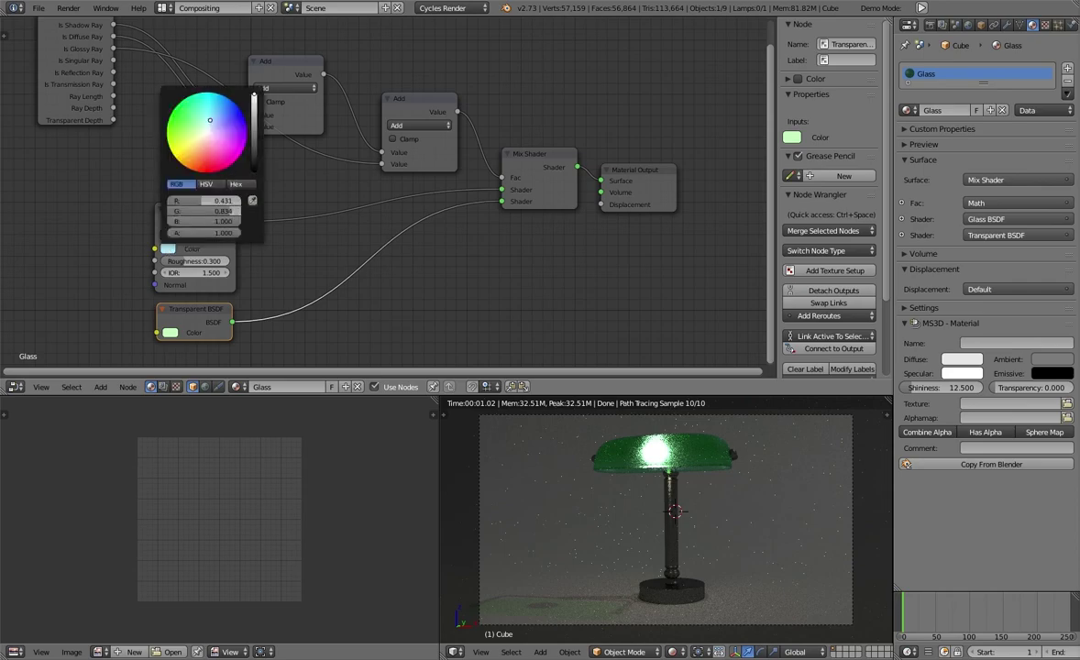
pyautogui.moveTo(671, 439); pyautogui.dragTo(677, 468, button='middle')
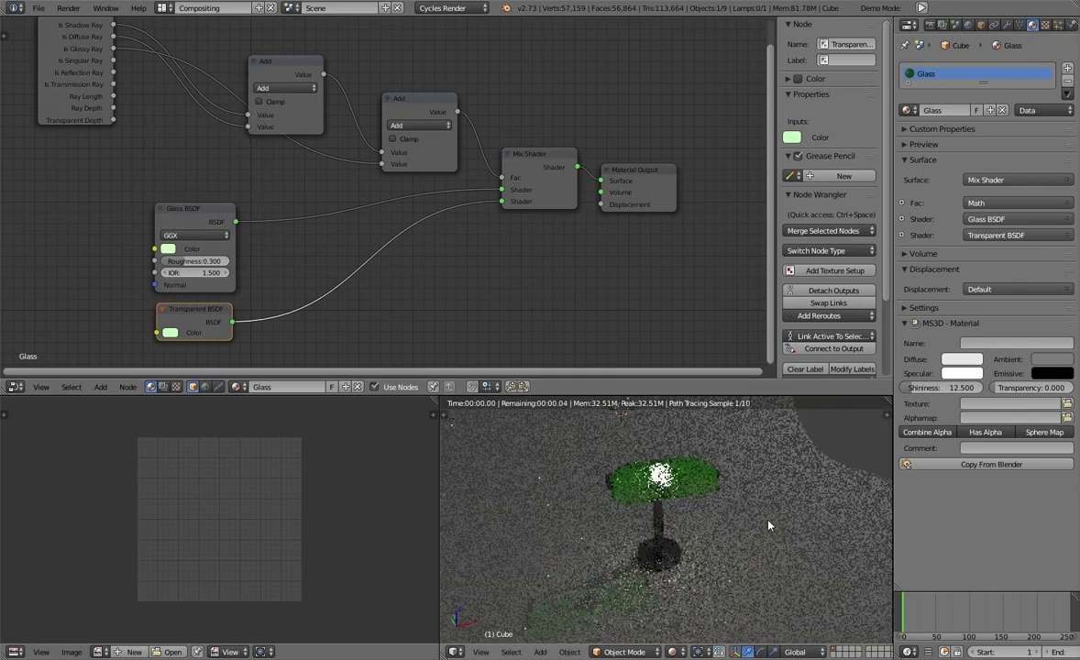
pyautogui.click(14, 651)
pyautogui.click(45, 633)
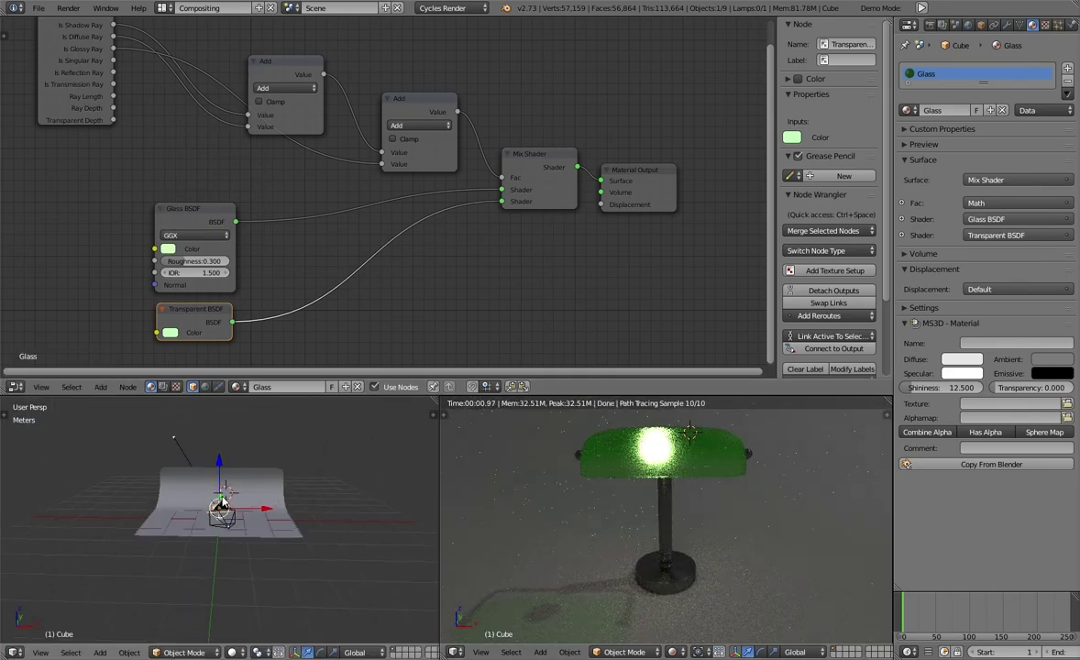
# Set Cycles Light Paths Filter Glossy to 0.03 and view the lamp from the camera
pyautogui.click(929, 25)
pyautogui.scroll(-2, 956, 400)
pyautogui.click(940, 431)
pyautogui.scroll(-1, 964, 385)
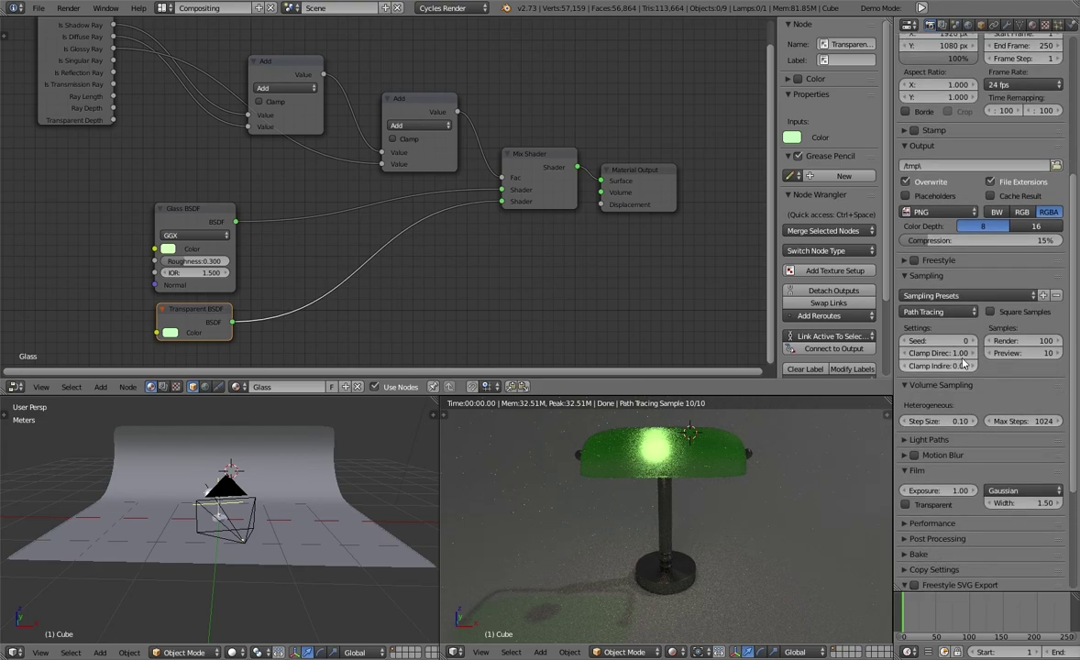
pyautogui.click(999, 439)
pyautogui.scroll(-2, 974, 499)
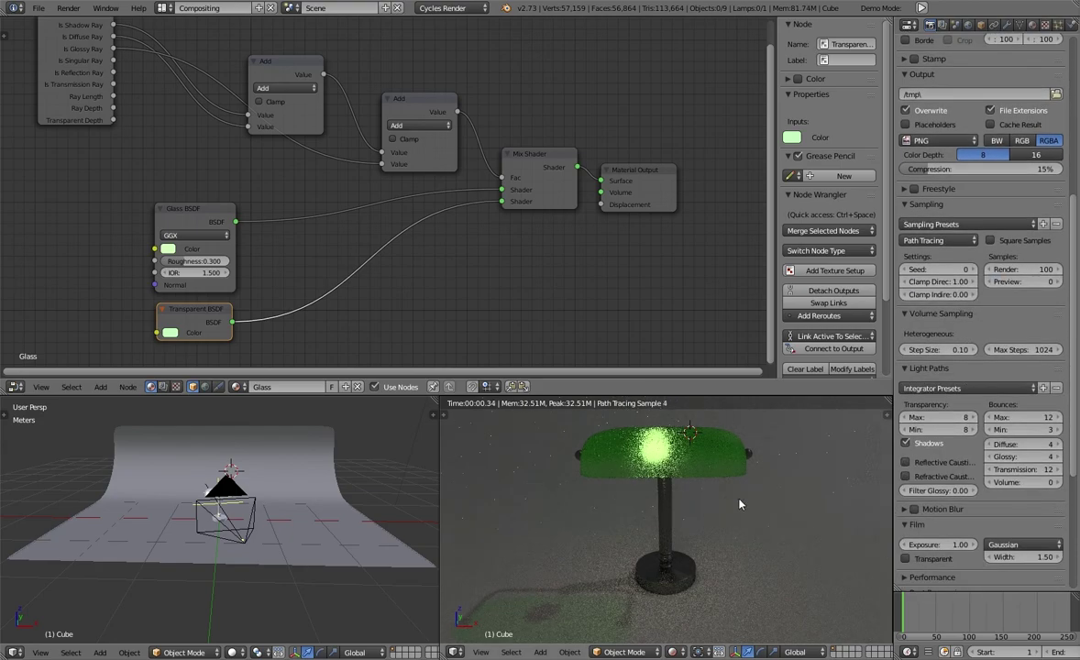
pyautogui.moveTo(935, 491); pyautogui.dragTo(945, 491)
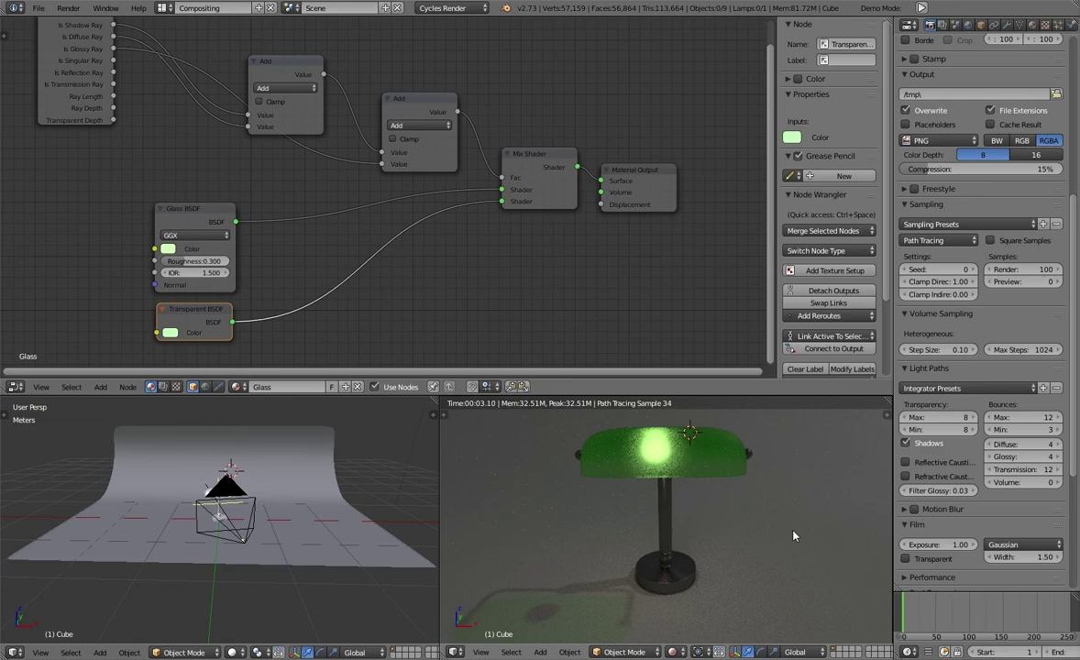
pyautogui.press('KP_0')
pyautogui.click(672, 652)
pyautogui.click(672, 651)
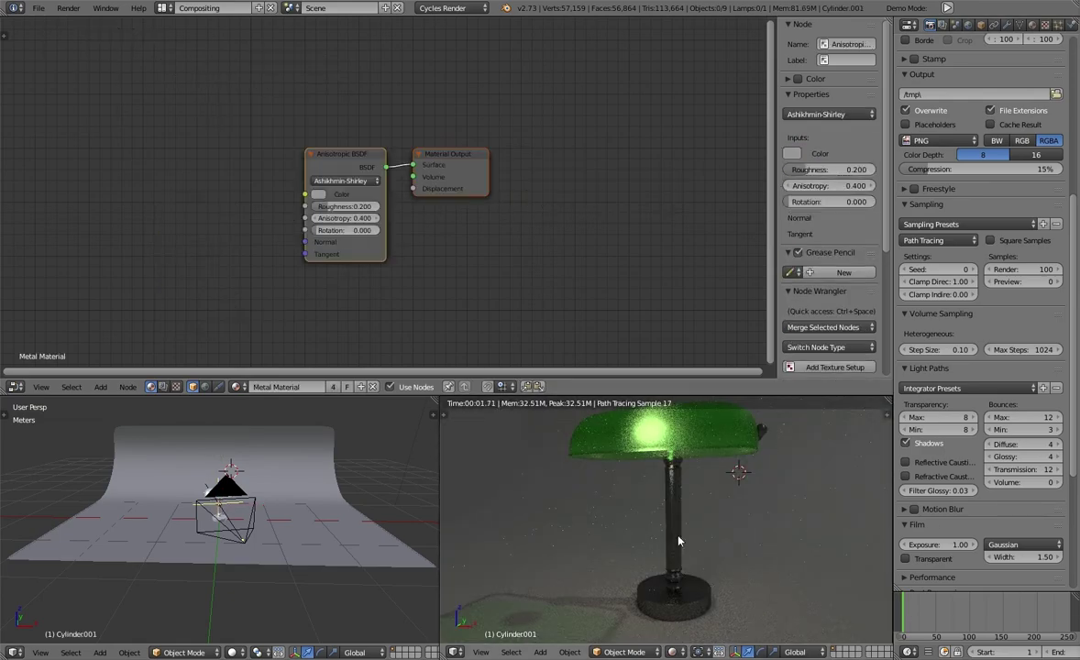
# Try glass IOR values 1.0, 2.0 and 4.0, then restore the IOR to 1.5
pyautogui.moveTo(674, 530)
pyautogui.mouseDown(button='middle')
pyautogui.moveTo(843, 525)
pyautogui.moveTo(753, 466)
pyautogui.moveTo(666, 452)
pyautogui.mouseUp(button='middle')
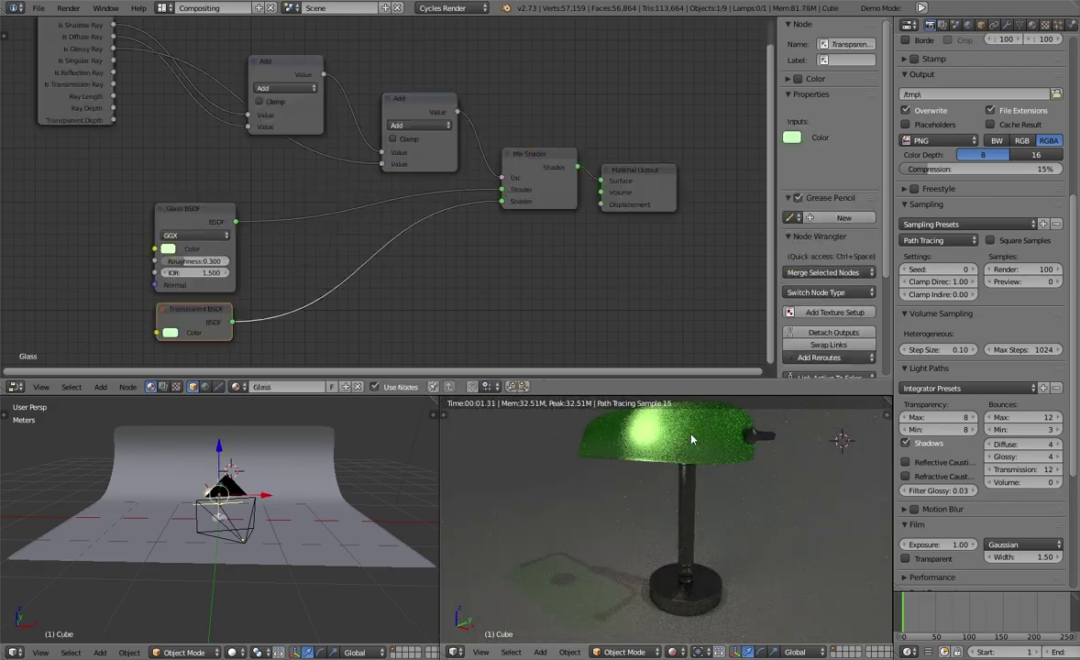
pyautogui.moveTo(192, 272); pyautogui.dragTo(276, 275)
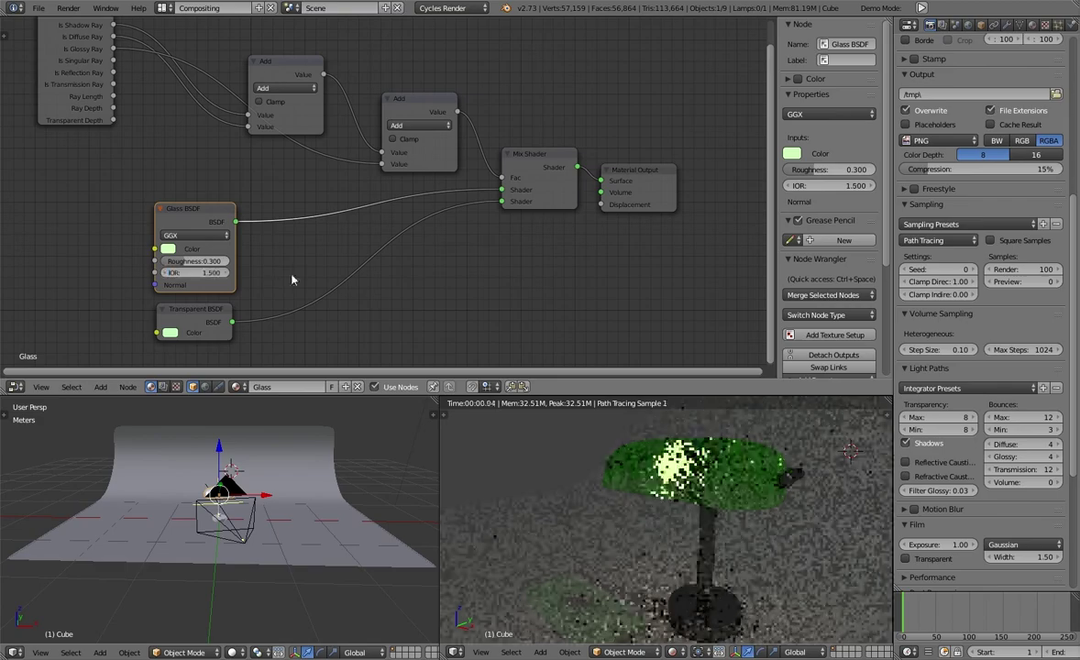
pyautogui.moveTo(192, 273); pyautogui.dragTo(275, 275)
pyautogui.press('KP_0')
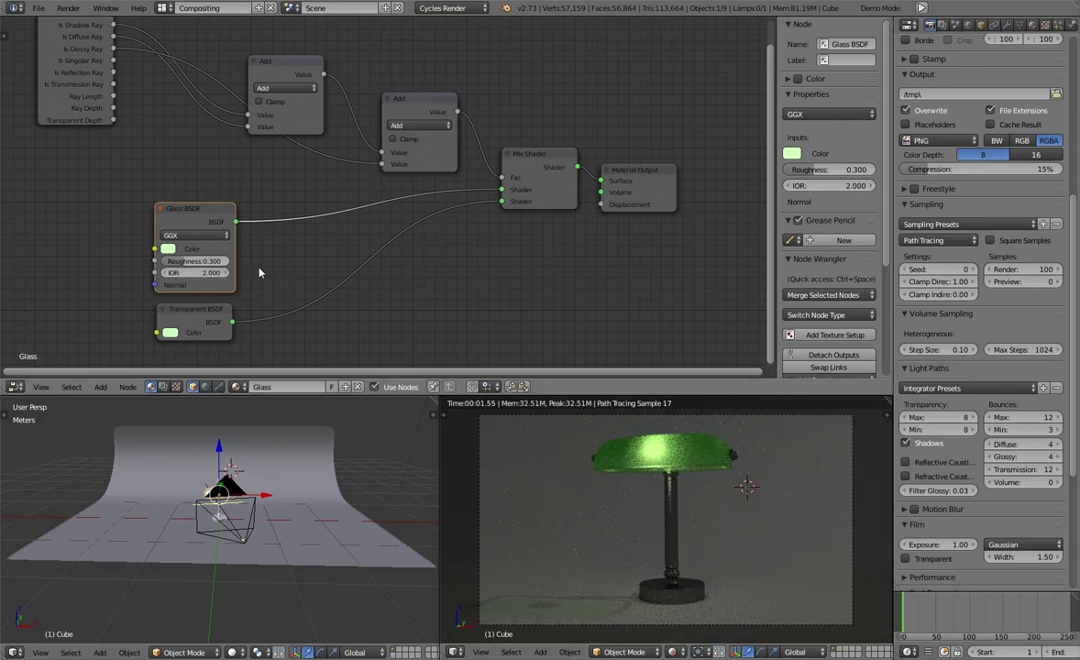
pyautogui.scroll(3, 538, 406)
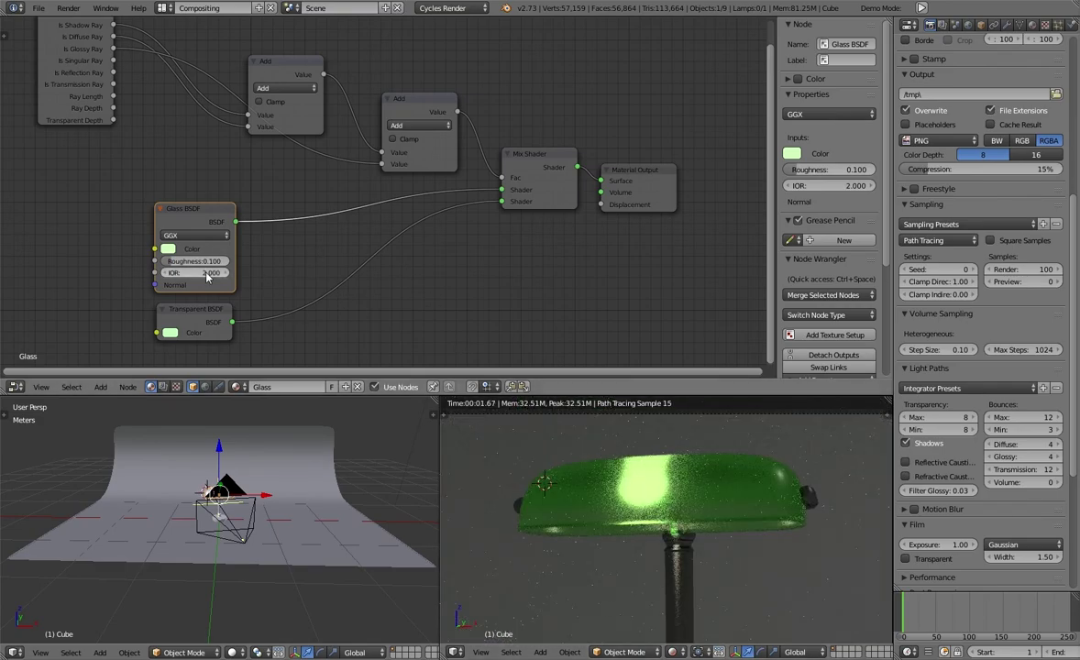
pyautogui.click(193, 273)
pyautogui.write('4')
pyautogui.press('Return')
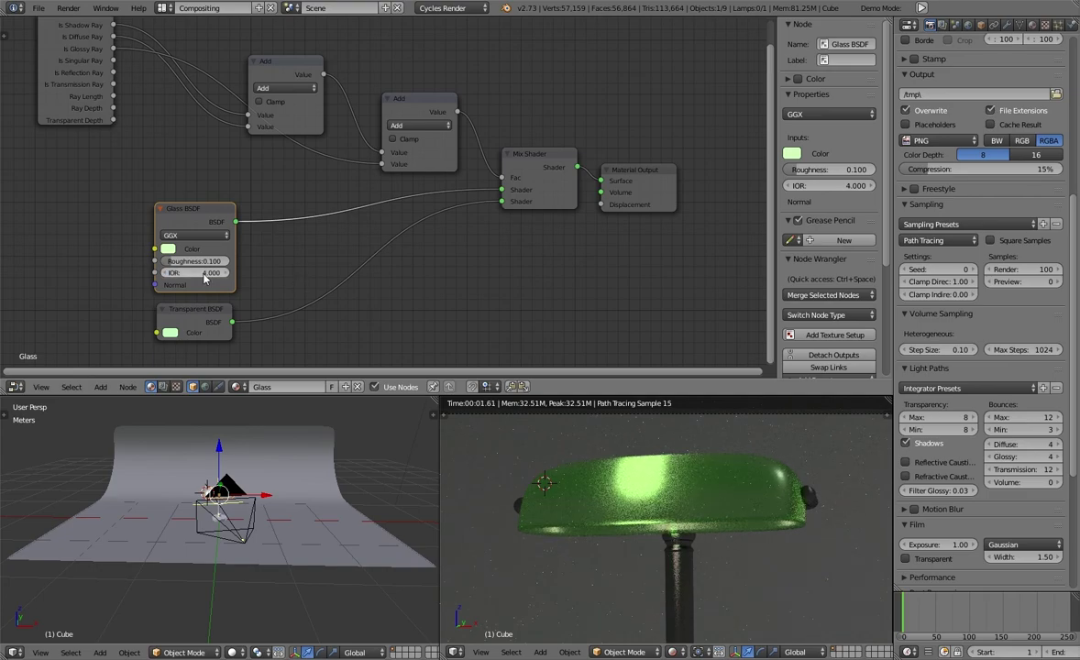
pyautogui.write('1.5')
pyautogui.press('Return')
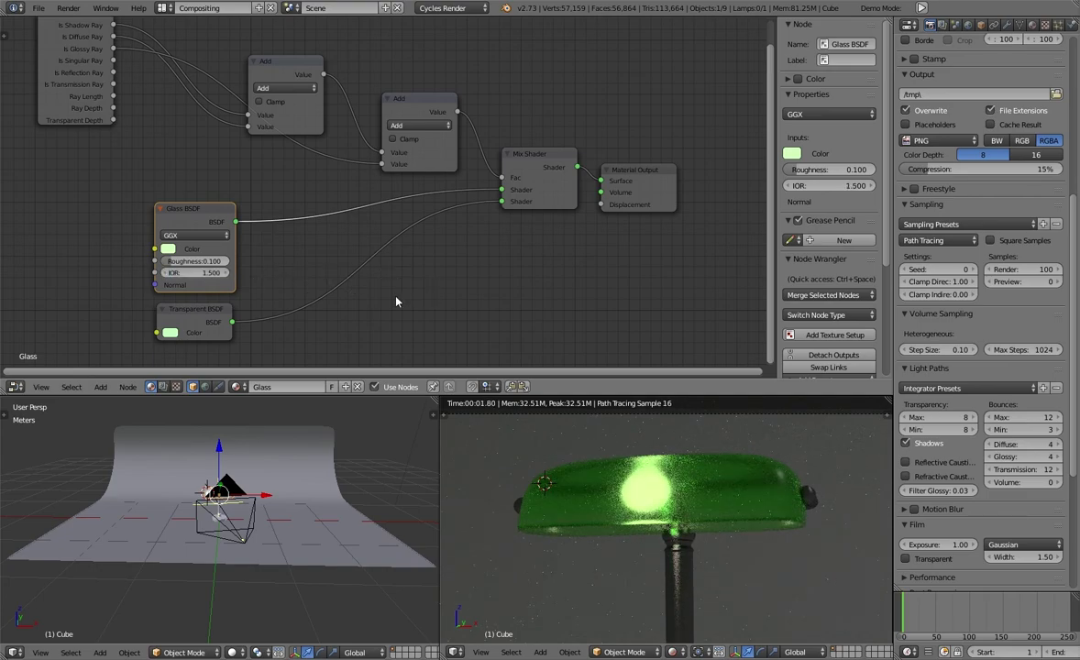
# Rotate the lamp shade around the X axis
pyautogui.press('r')
pyautogui.press('x')
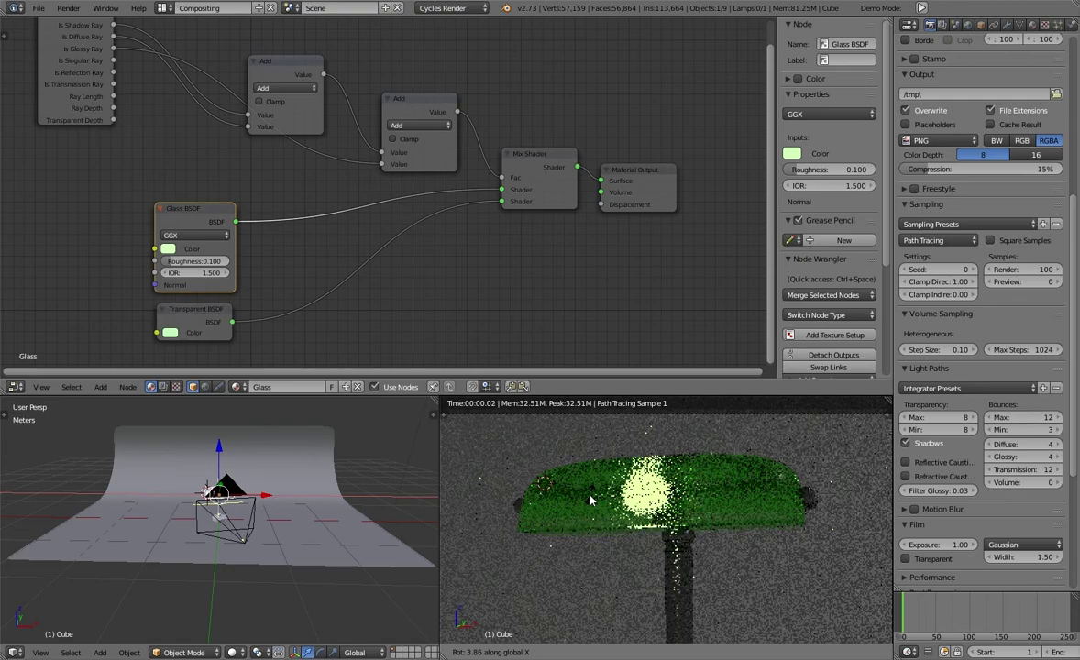
pyautogui.click(501, 516)
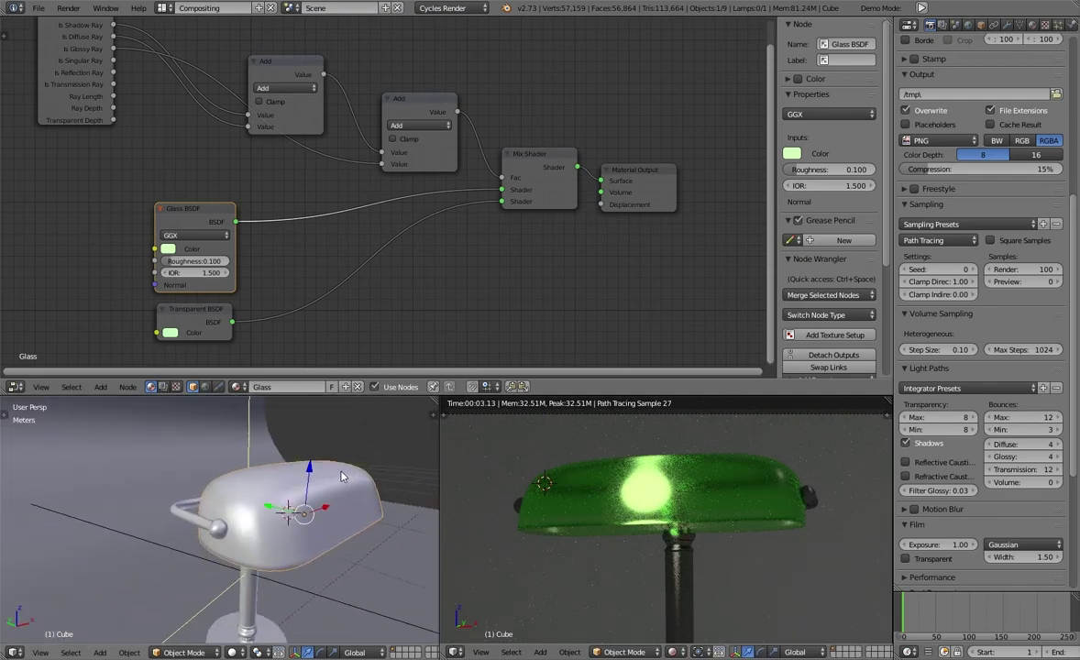
# Inspect the shade in Edit Mode and front orthographic view, then return to Object Mode
pyautogui.moveTo(273, 511); pyautogui.dragTo(312, 442, button='middle')
pyautogui.scroll(3, 186, 466)
pyautogui.press('Tab')
pyautogui.scroll(-2, 186, 466)
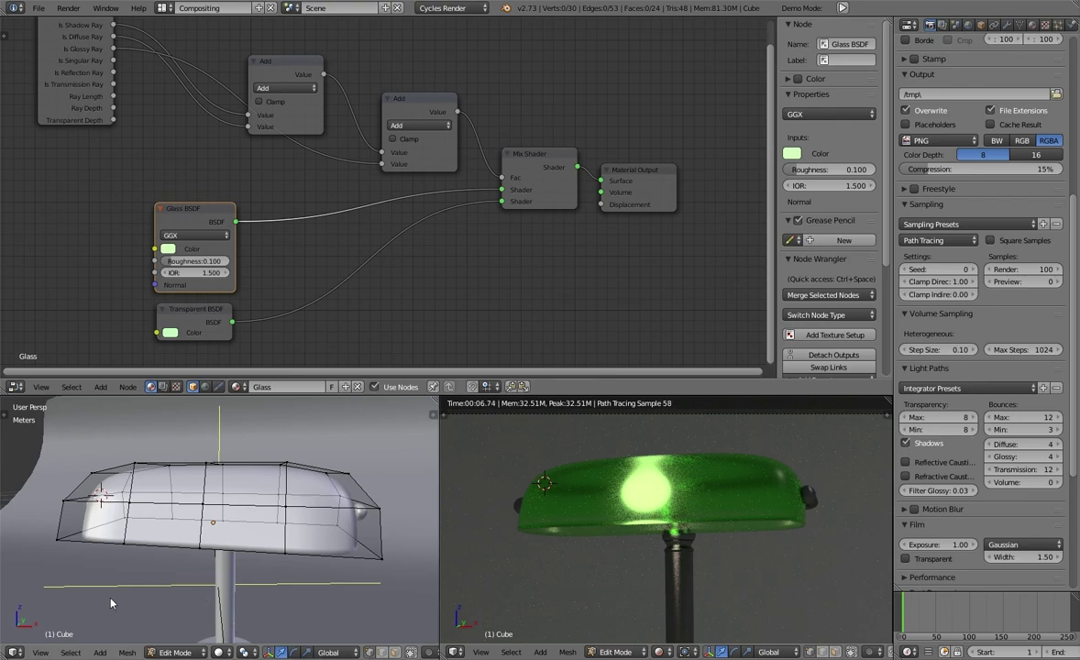
pyautogui.click(41, 652)
pyautogui.click(133, 447)
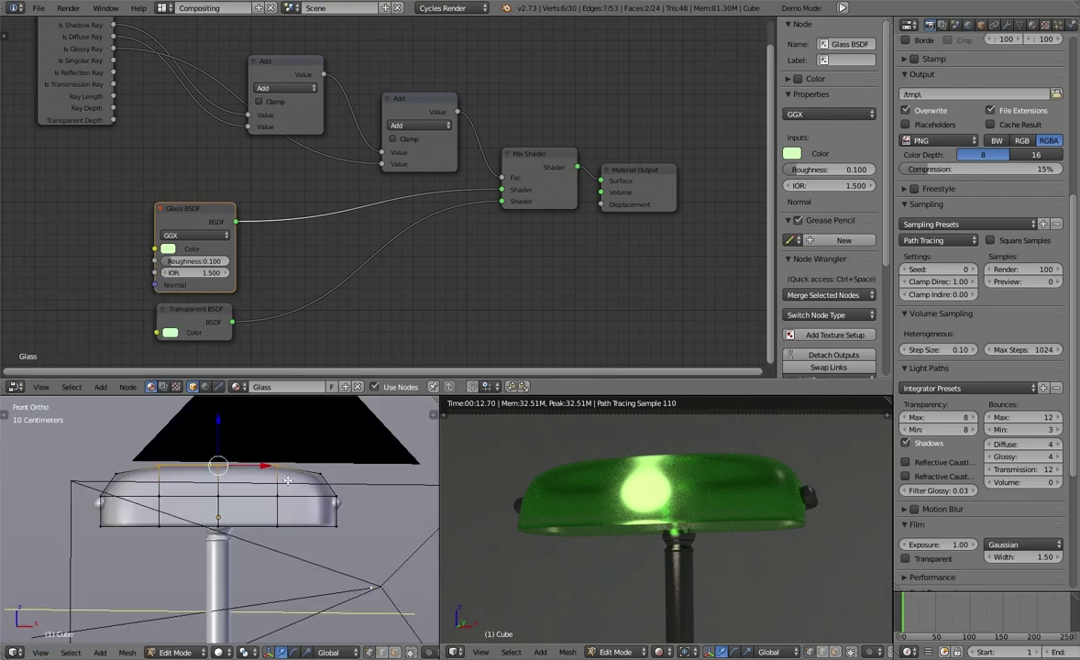
pyautogui.press('Tab')
pyautogui.moveTo(164, 430)
pyautogui.mouseDown(button='middle')
pyautogui.moveTo(210, 503)
pyautogui.moveTo(261, 434)
pyautogui.mouseUp(button='middle')
pyautogui.press('KP_0')
pyautogui.scroll(4, 261, 434)
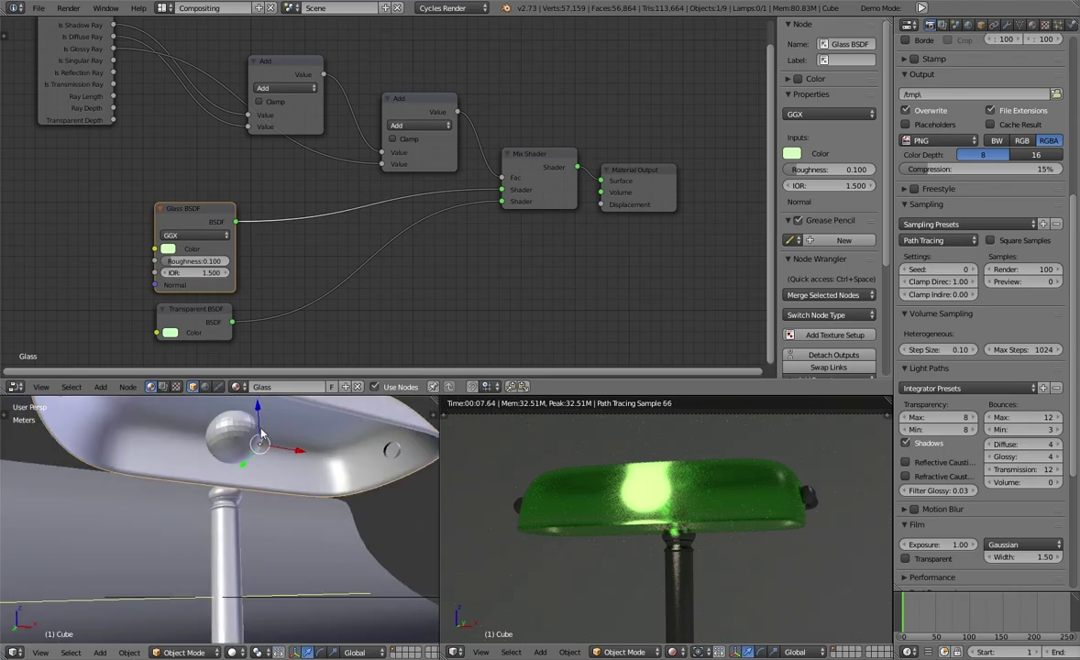
# Select the light sphere under the shade, leaving its size unchanged
pyautogui.rightClick(261, 434)
pyautogui.moveTo(299, 441); pyautogui.dragTo(316, 513, button='middle')
pyautogui.press('s')
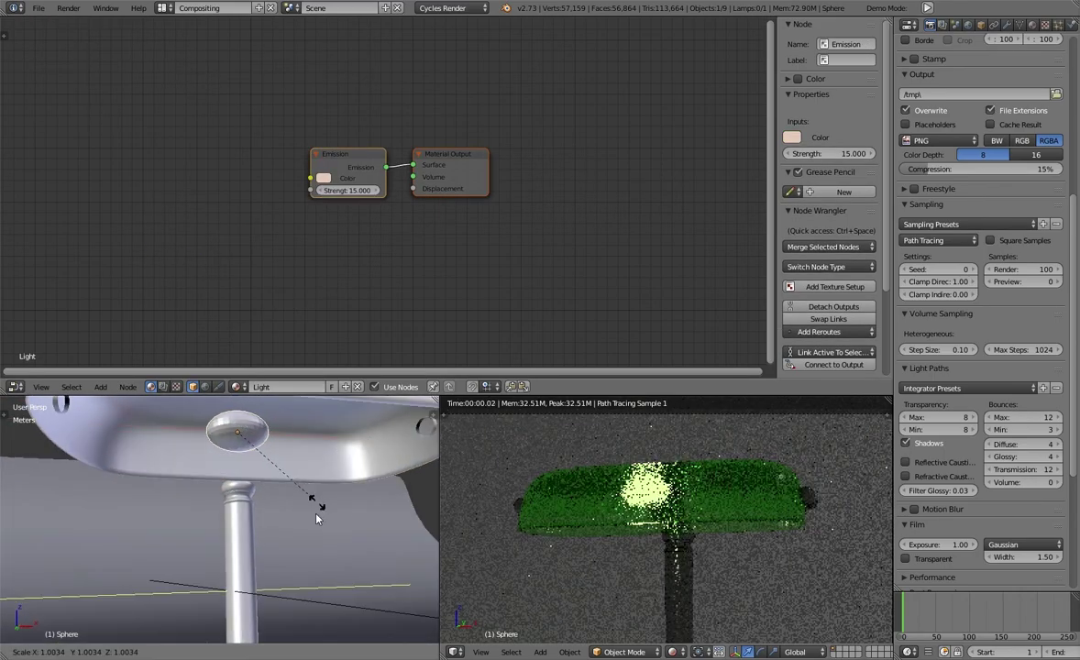
pyautogui.rightClick(317, 518)
pyautogui.moveTo(287, 457); pyautogui.dragTo(268, 450, button='middle')
pyautogui.scroll(2, 268, 450)
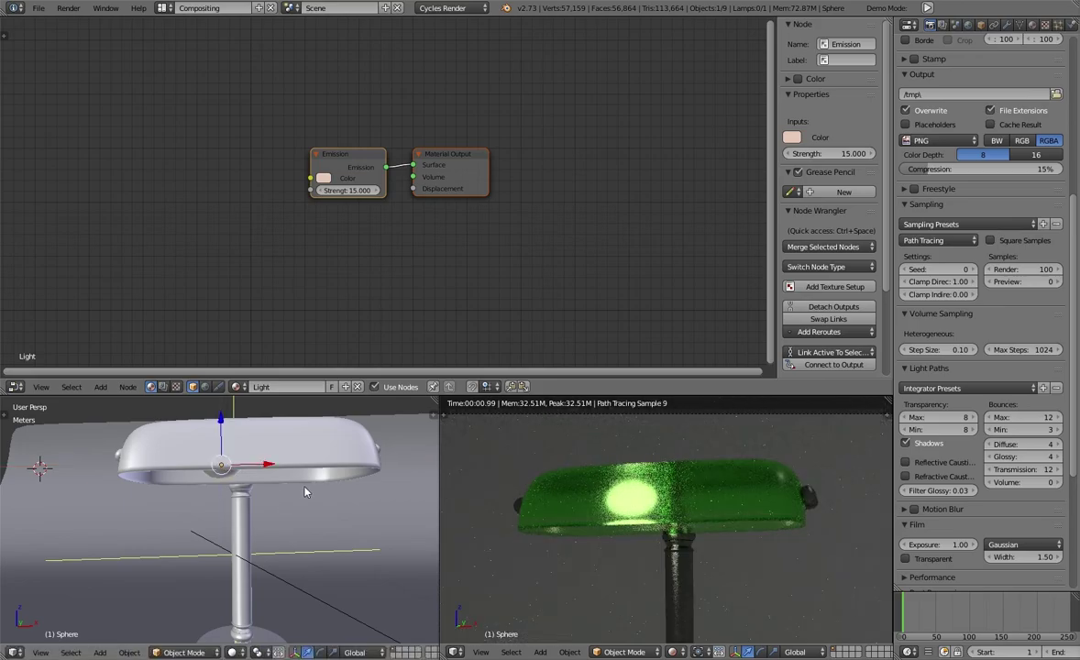
# Duplicate the light sphere and place the copy beside the original, viewed through the camera
pyautogui.hotkey('shift', 'd')
pyautogui.moveTo(282, 494); pyautogui.dragTo(245, 476, button='middle')
pyautogui.click(220, 478)
pyautogui.rightClick(245, 476)
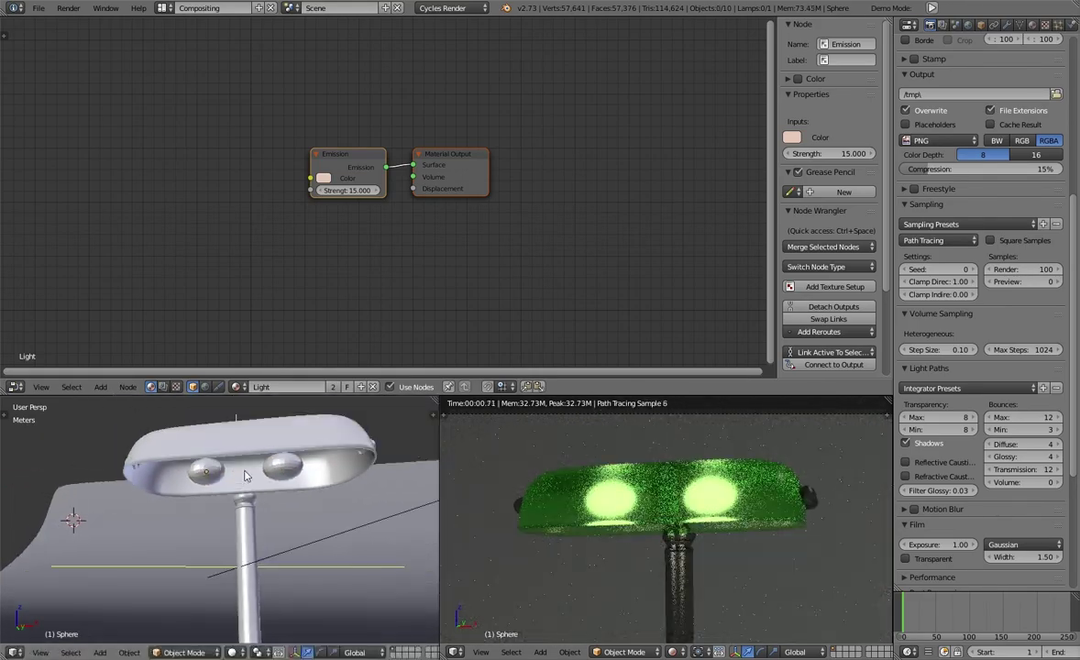
pyautogui.press('KP_0')
pyautogui.press('KP_0')
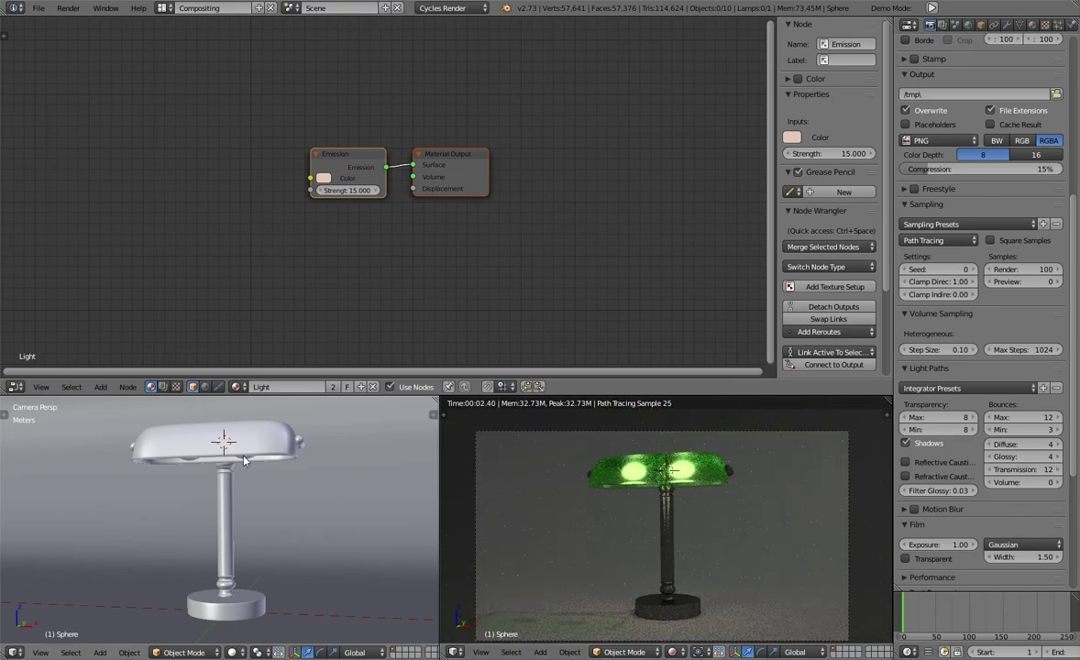
# Switch the viewport to Solid shading and frame all nodes
pyautogui.click(674, 652)
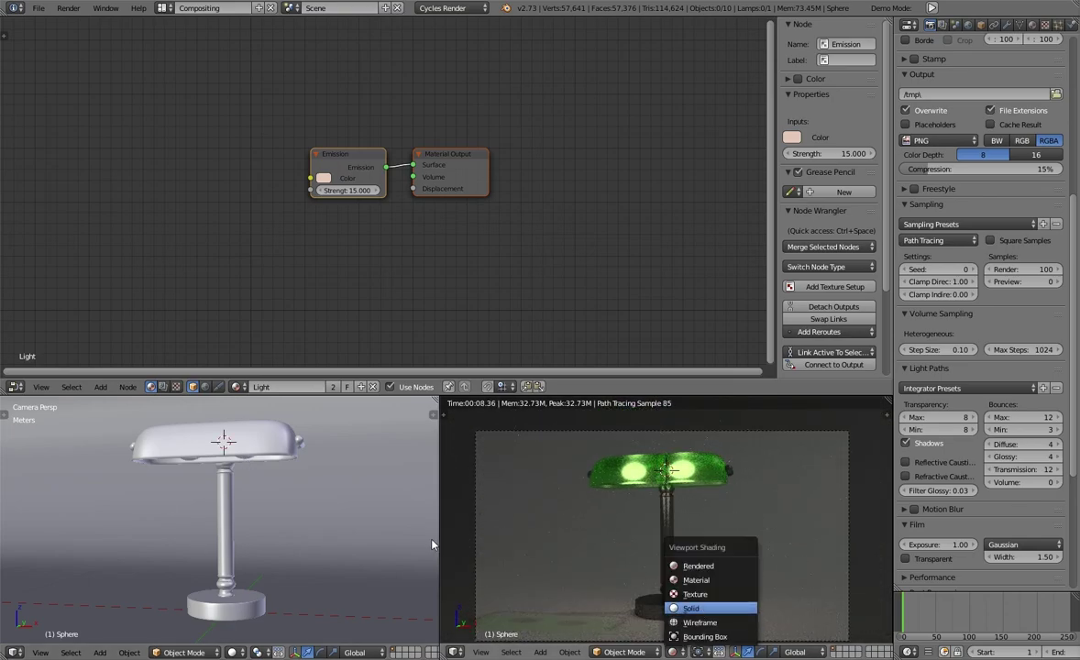
pyautogui.click(699, 536)
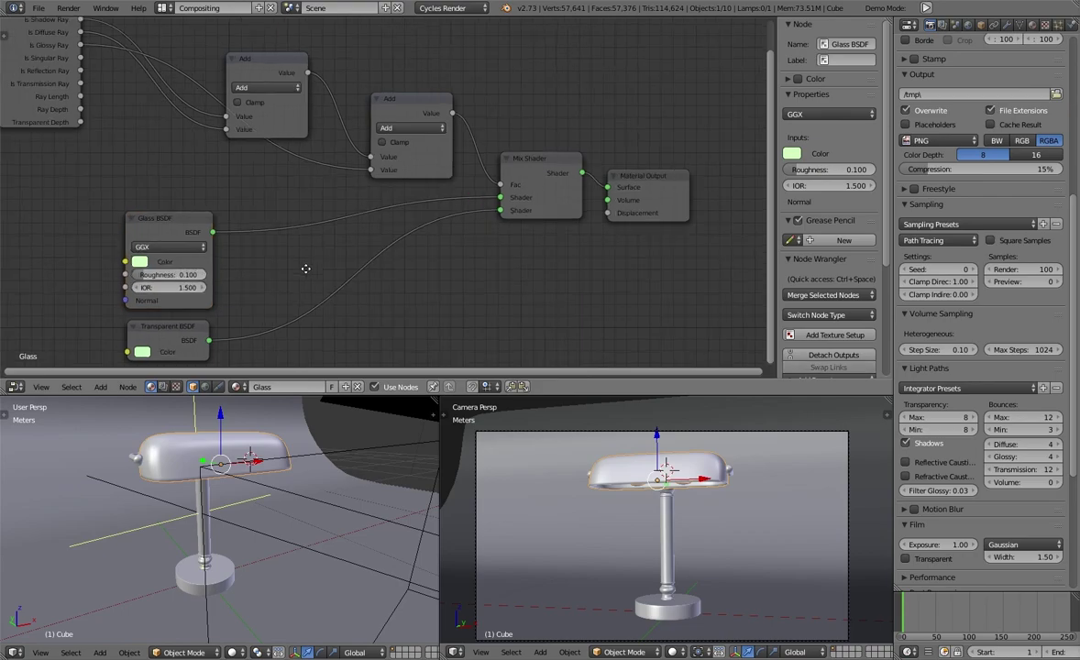
pyautogui.press('Home')
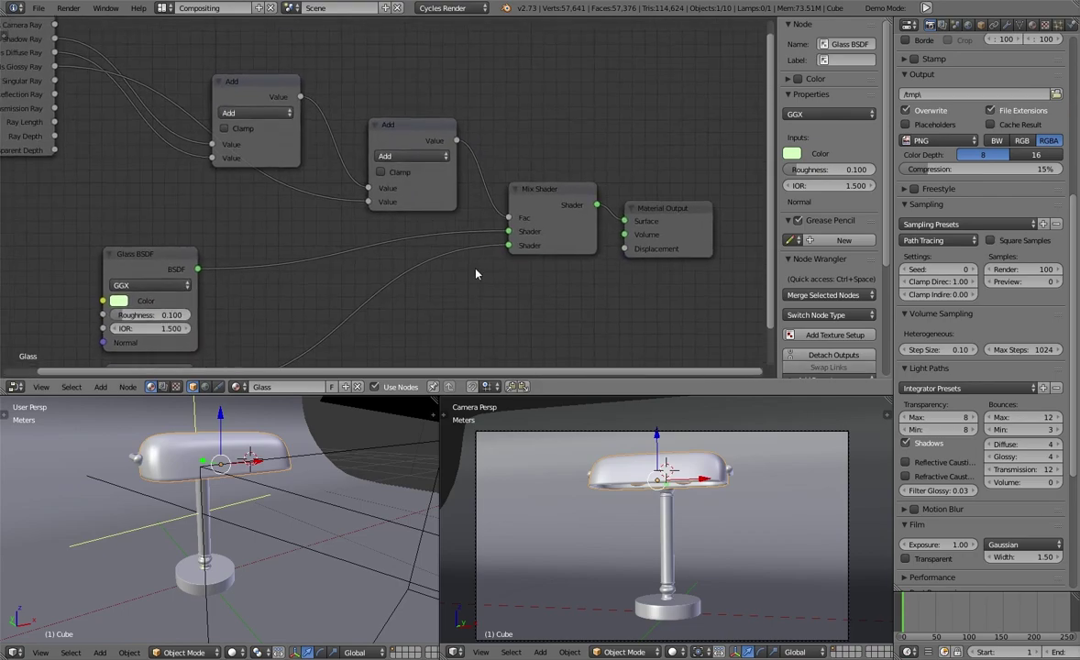
# Render a test image with F12 and inspect the full render
pyautogui.moveTo(276, 495); pyautogui.dragTo(321, 470, button='middle')
pyautogui.press('F12')
pyautogui.press('KP_0')
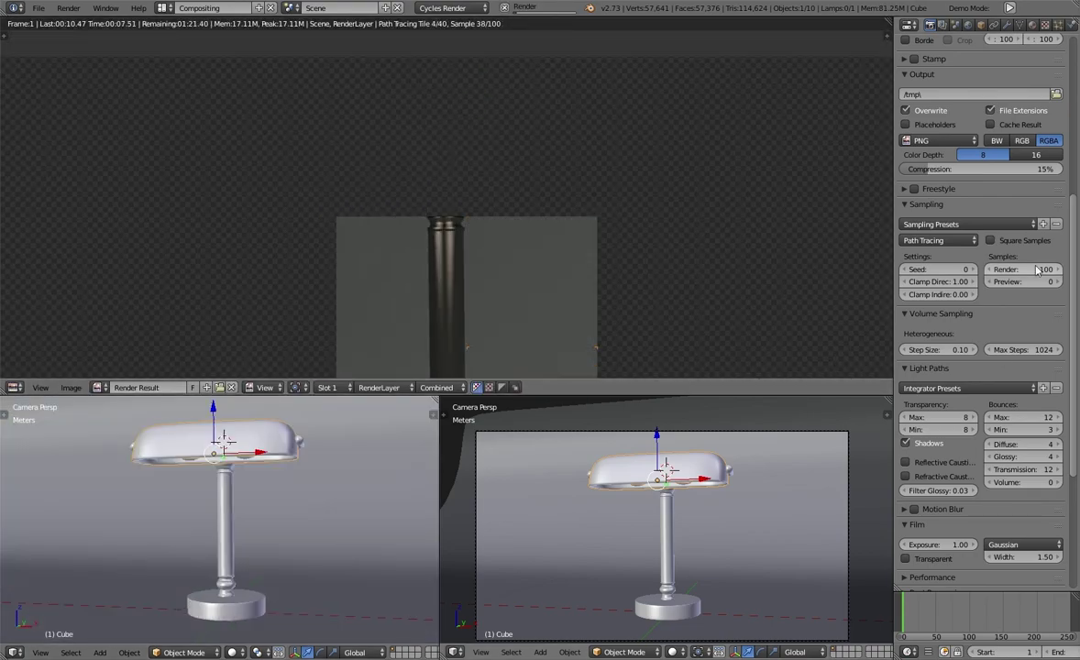
pyautogui.scroll(2, 509, 275)
pyautogui.moveTo(509, 277); pyautogui.dragTo(515, 211, button='middle')
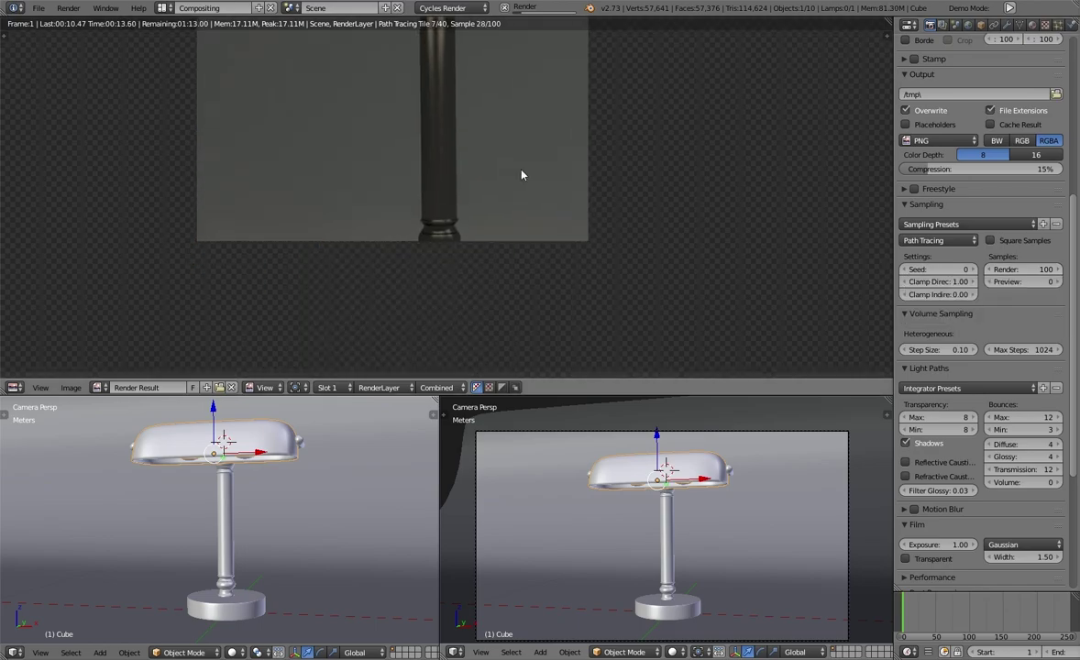
pyautogui.press('Home')
pyautogui.scroll(1, 546, 204)
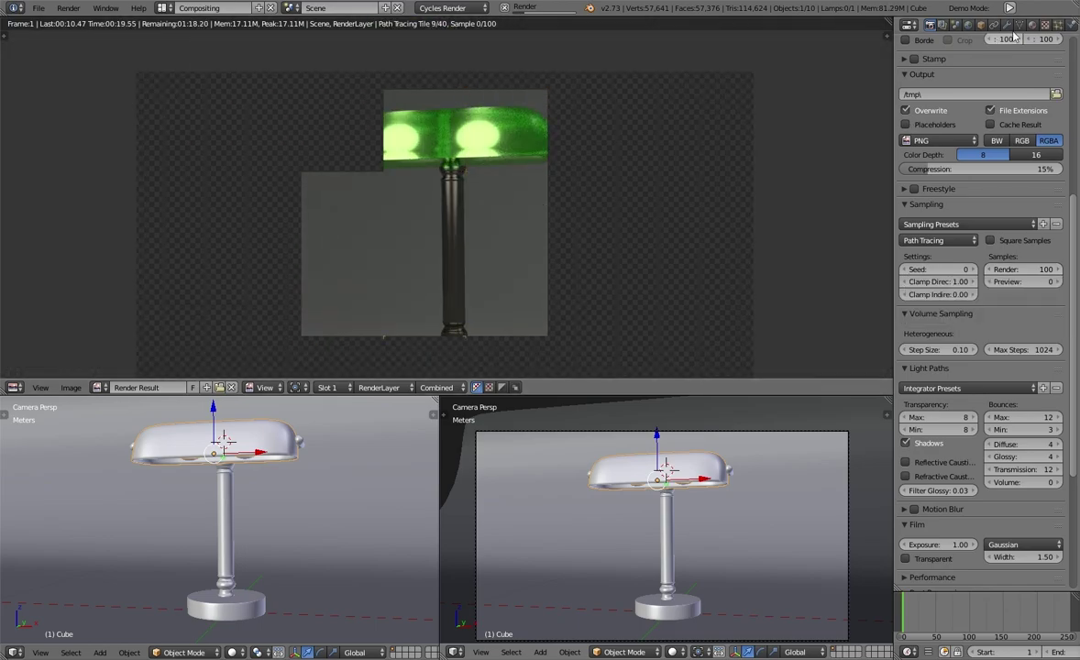
pyautogui.click(1031, 25)
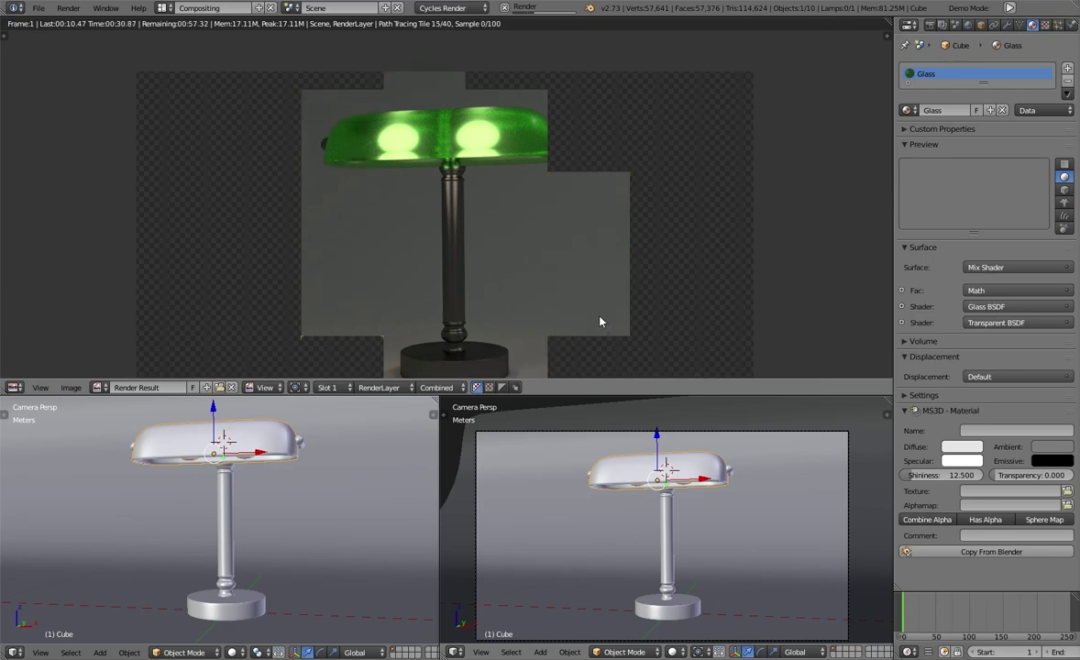
pyautogui.scroll(-1, 597, 300)
# Return to the glass nodes with Rendered viewport shading and raise Glass roughness to 0.200
pyautogui.press('Escape')
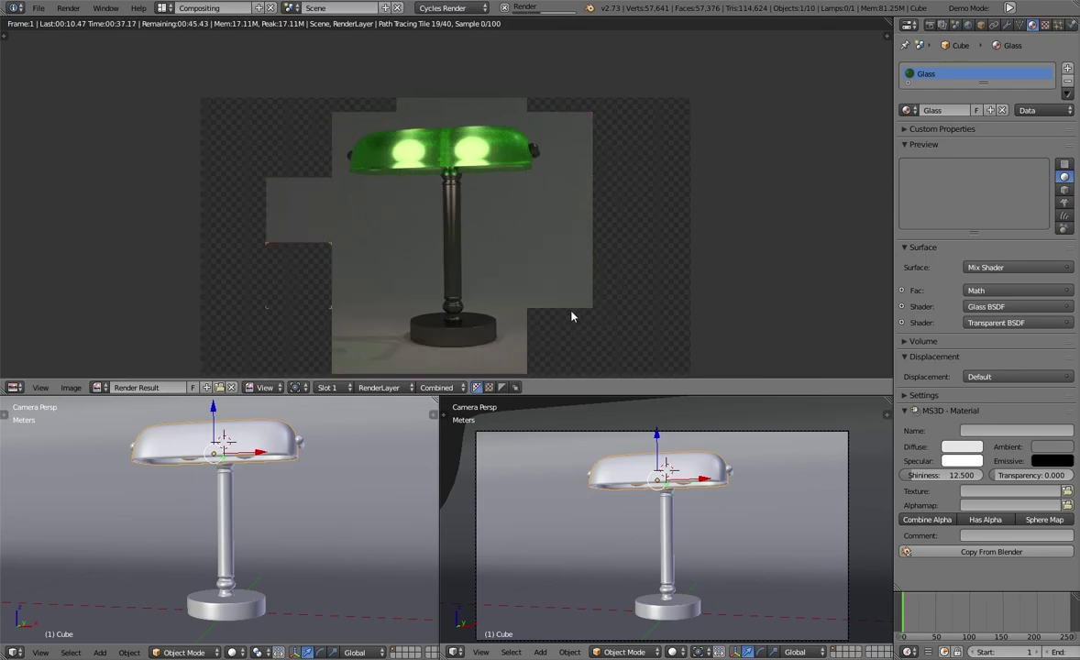
pyautogui.press('Escape')
pyautogui.press('a')
pyautogui.click(674, 652)
pyautogui.click(698, 566)
pyautogui.moveTo(281, 274); pyautogui.dragTo(341, 210, button='middle')
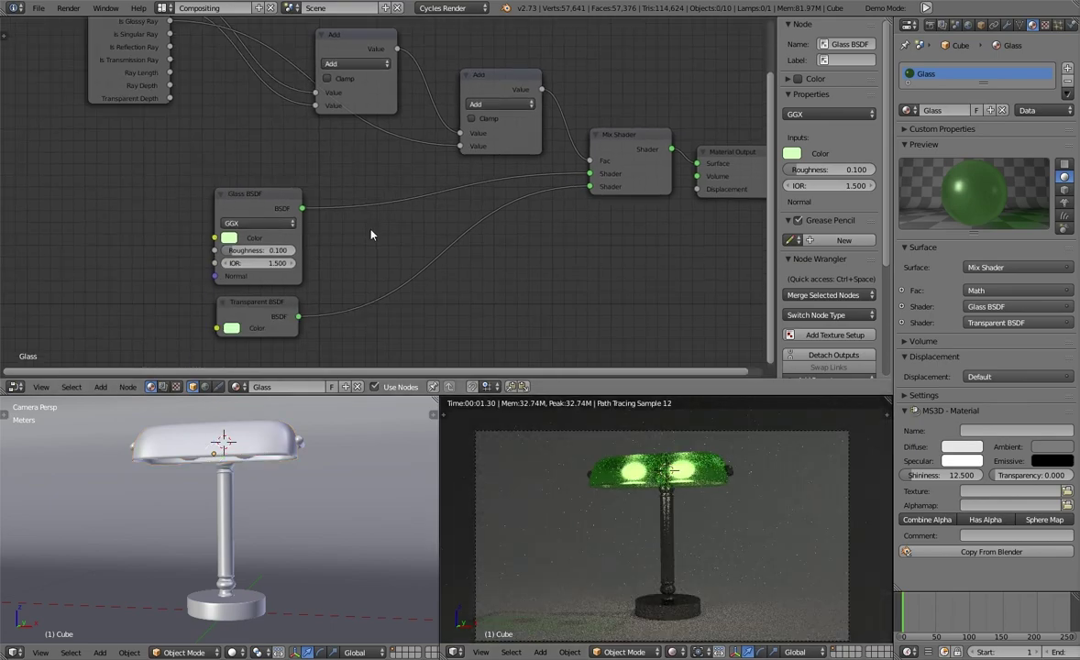
pyautogui.scroll(1, 341, 210)
pyautogui.moveTo(248, 256); pyautogui.dragTo(262, 256)
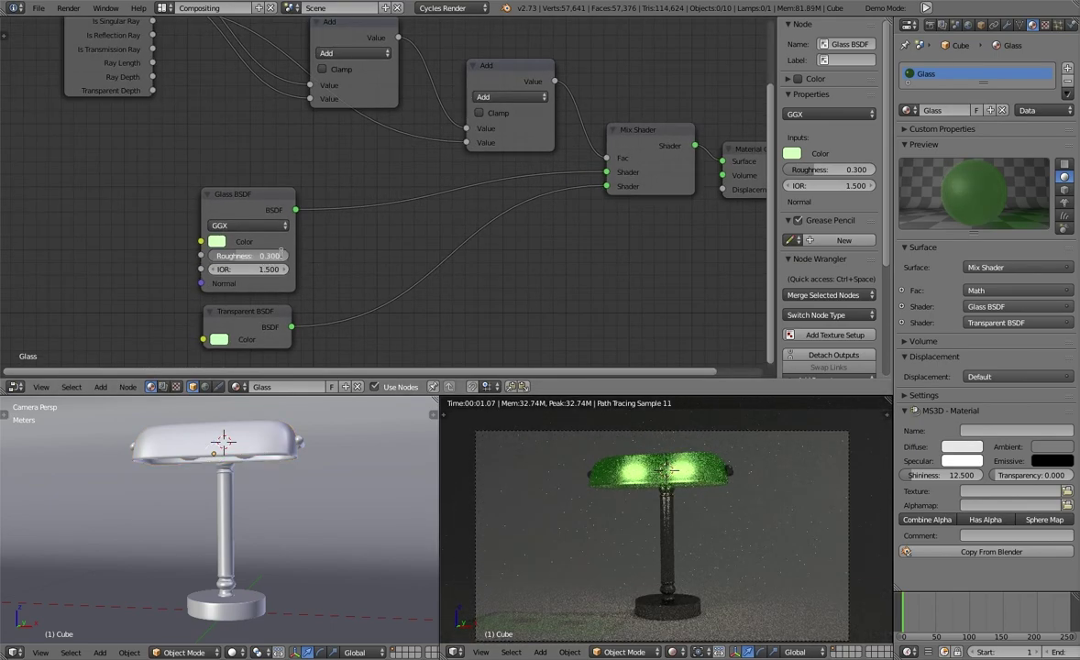
# Type IOR 1.6 and Roughness 0.3 into the shade's Glass BSDF node
pyautogui.hotkey('ctrl', 'z')
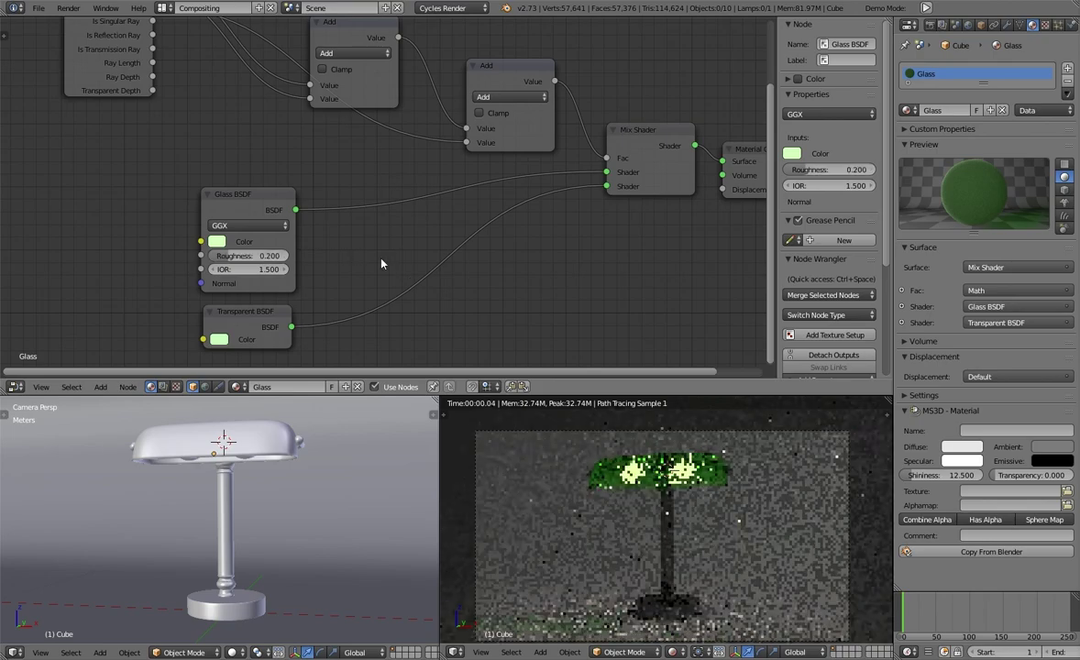
pyautogui.hotkey('ctrl', 'v')
pyautogui.moveTo(265, 272); pyautogui.dragTo(246, 270)
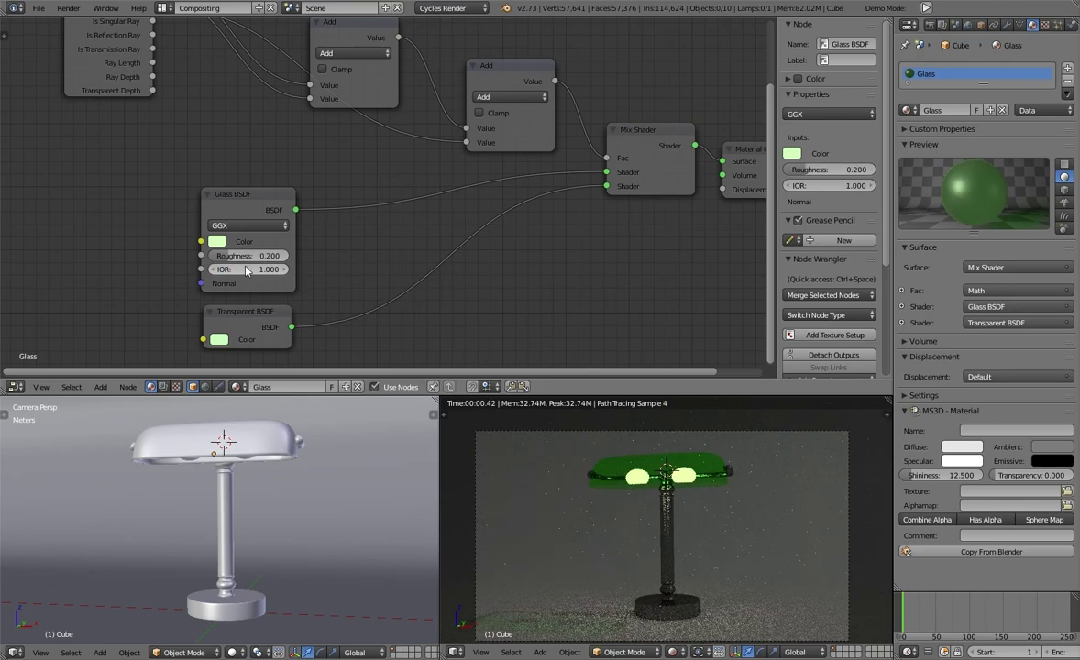
pyautogui.write('1.6')
pyautogui.press('Return')
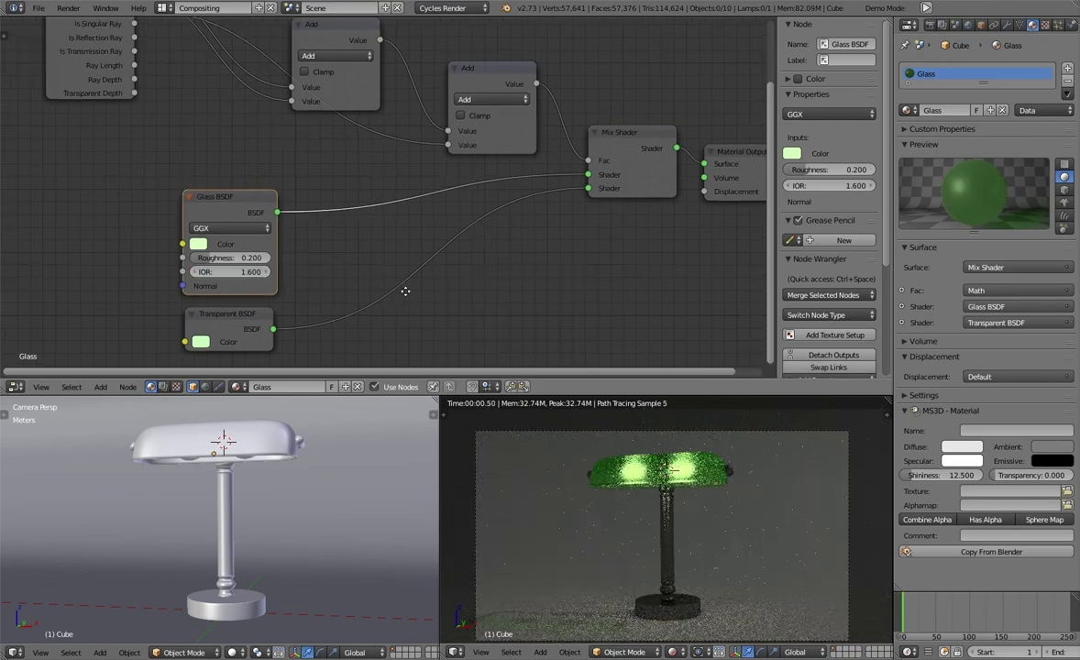
pyautogui.moveTo(291, 259); pyautogui.dragTo(211, 275, button='middle')
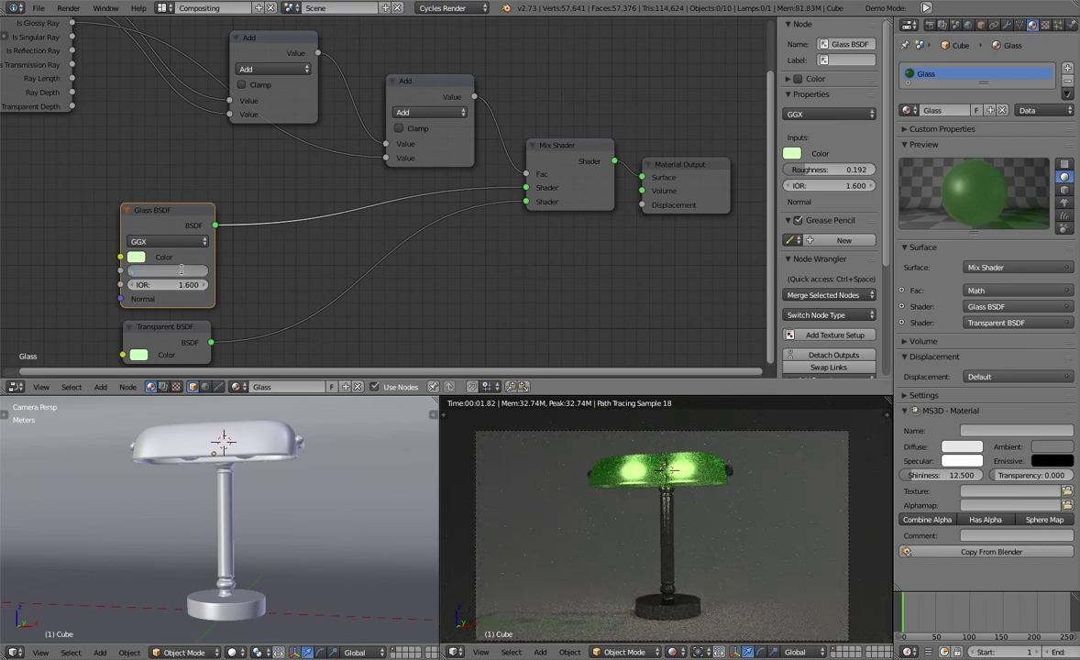
pyautogui.write('0.3')
pyautogui.press('Return')
pyautogui.scroll(-1, 495, 275)
pyautogui.press('space')
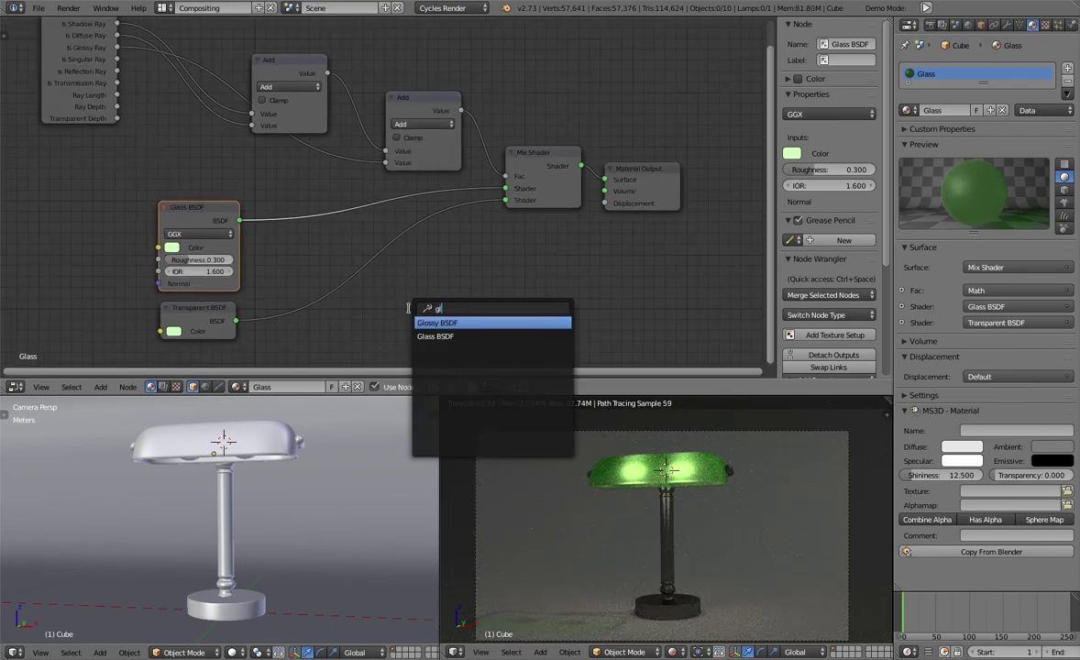
# Add a Glossy BSDF and a second Mix Shader, wired in before Material Output
pyautogui.press('Return')
pyautogui.scroll(-1, 271, 297)
pyautogui.click(271, 298)
pyautogui.press('space')
pyautogui.write('mix')
pyautogui.press('Return')
pyautogui.click(515, 259)
pyautogui.moveTo(587, 173); pyautogui.dragTo(695, 202)
pyautogui.moveTo(266, 333); pyautogui.dragTo(486, 279)
pyautogui.moveTo(516, 241); pyautogui.dragTo(585, 231)
pyautogui.moveTo(448, 279); pyautogui.dragTo(440, 243, button='middle')
# Set the new Mix Shader factor to 0.600 after trying 0.400
pyautogui.click(210, 199)
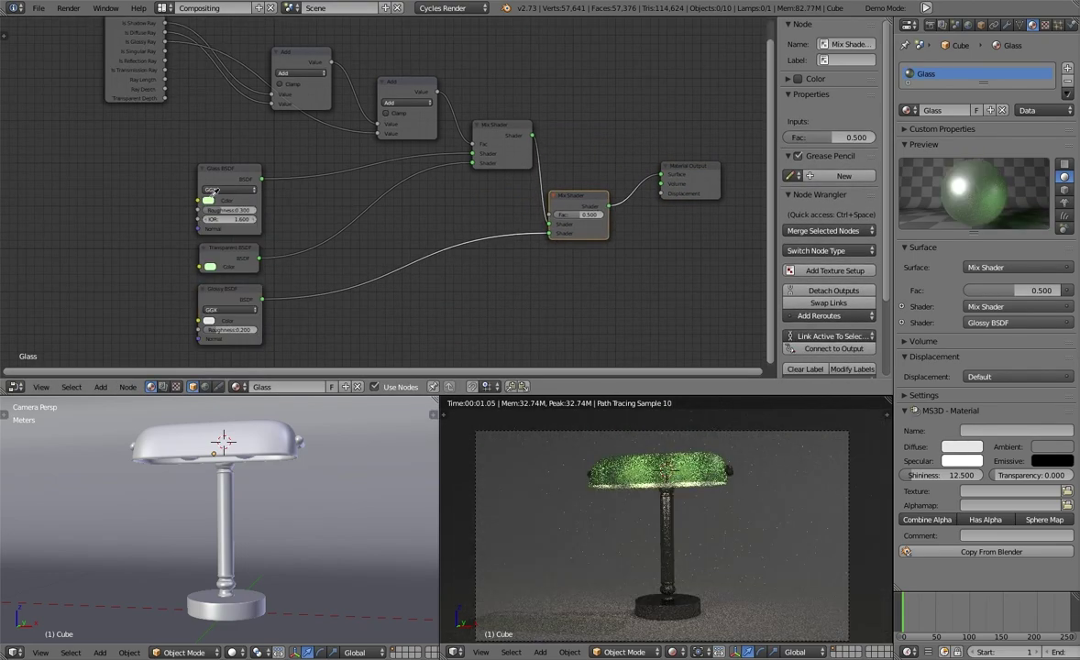
pyautogui.moveTo(686, 322); pyautogui.dragTo(602, 306, button='middle')
pyautogui.scroll(1, 495, 222)
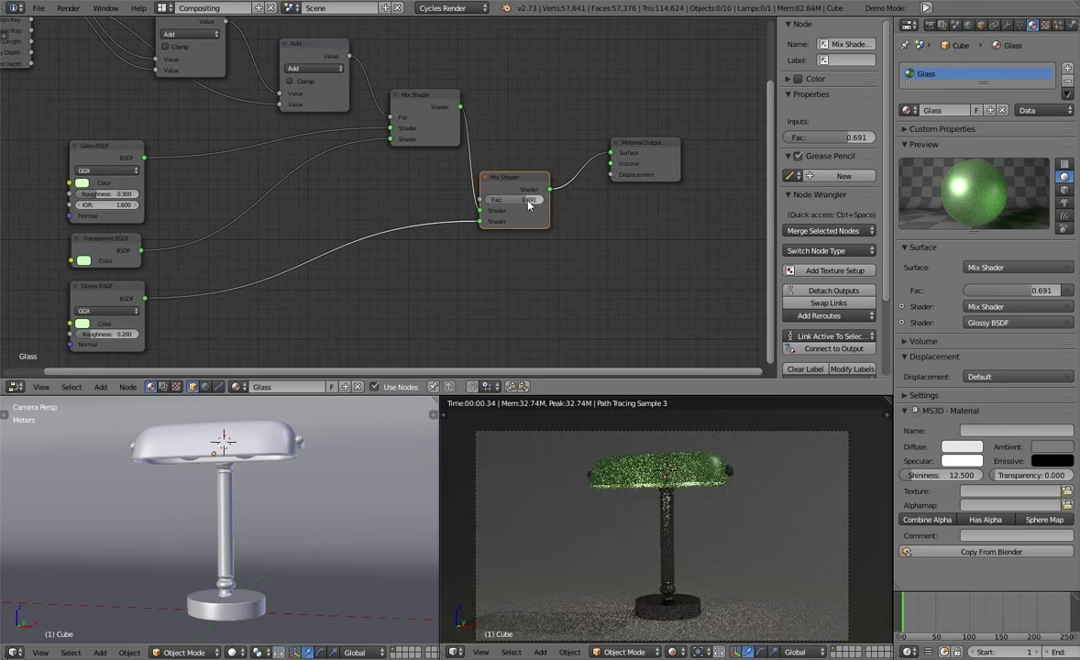
pyautogui.moveTo(527, 200); pyautogui.dragTo(502, 202)
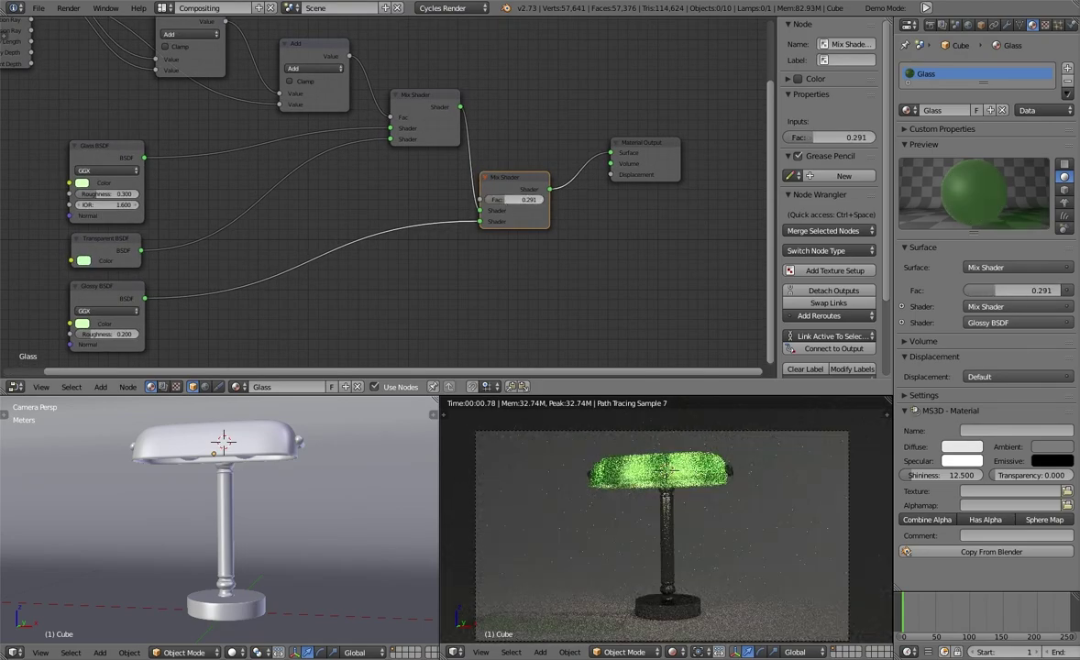
pyautogui.write('0.4')
pyautogui.press('Return')
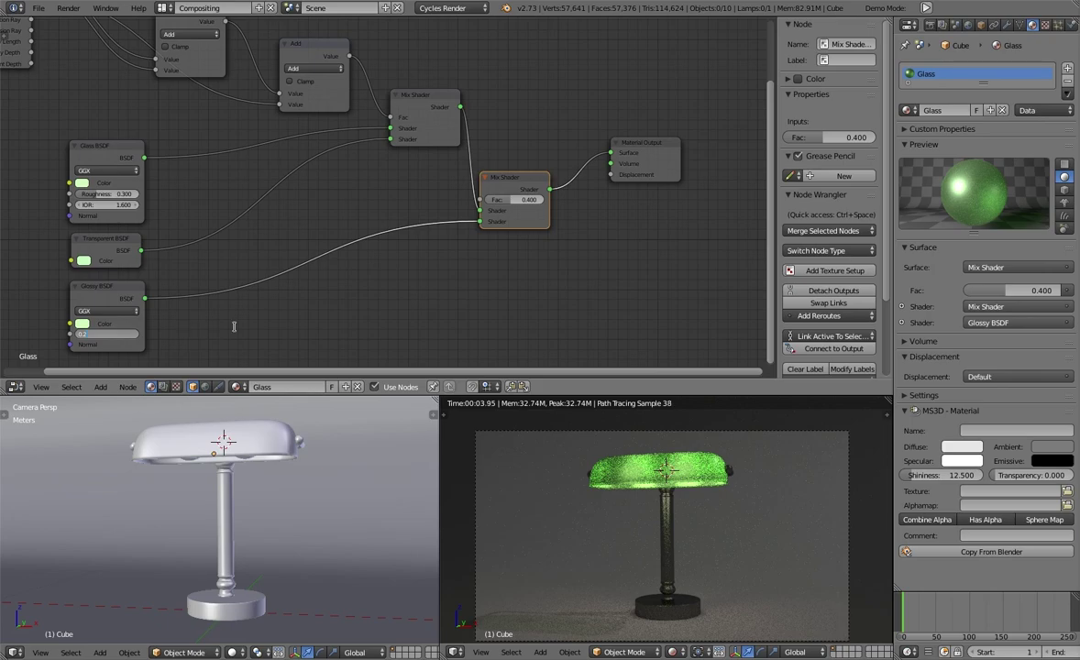
pyautogui.press('Return')
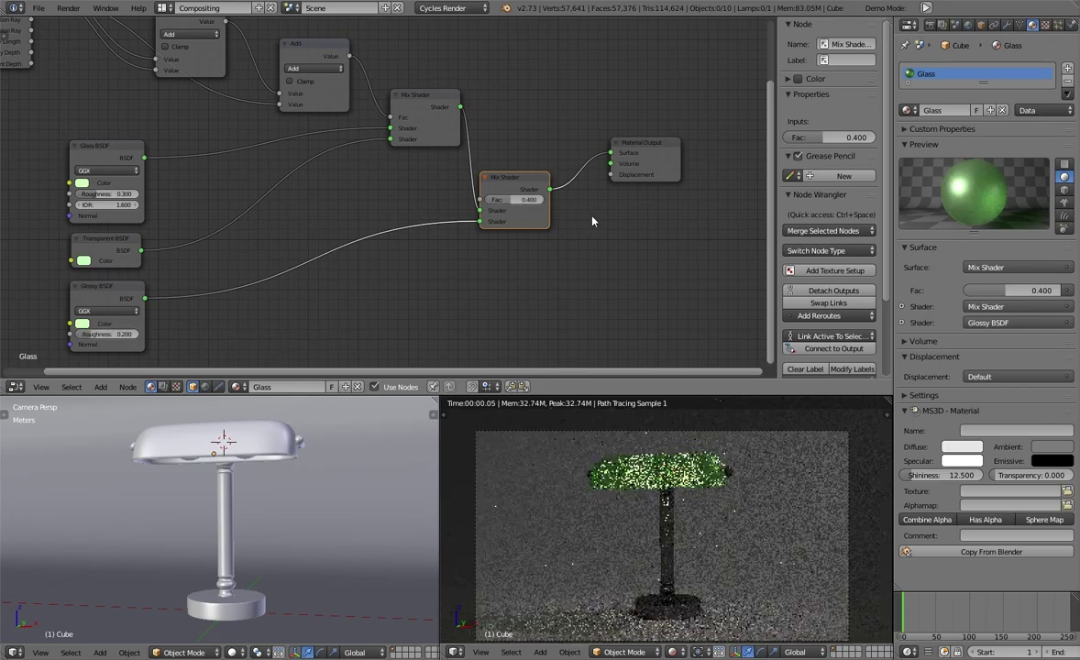
pyautogui.moveTo(589, 219); pyautogui.dragTo(601, 266, button='middle')
pyautogui.write('0.6')
pyautogui.press('Return')
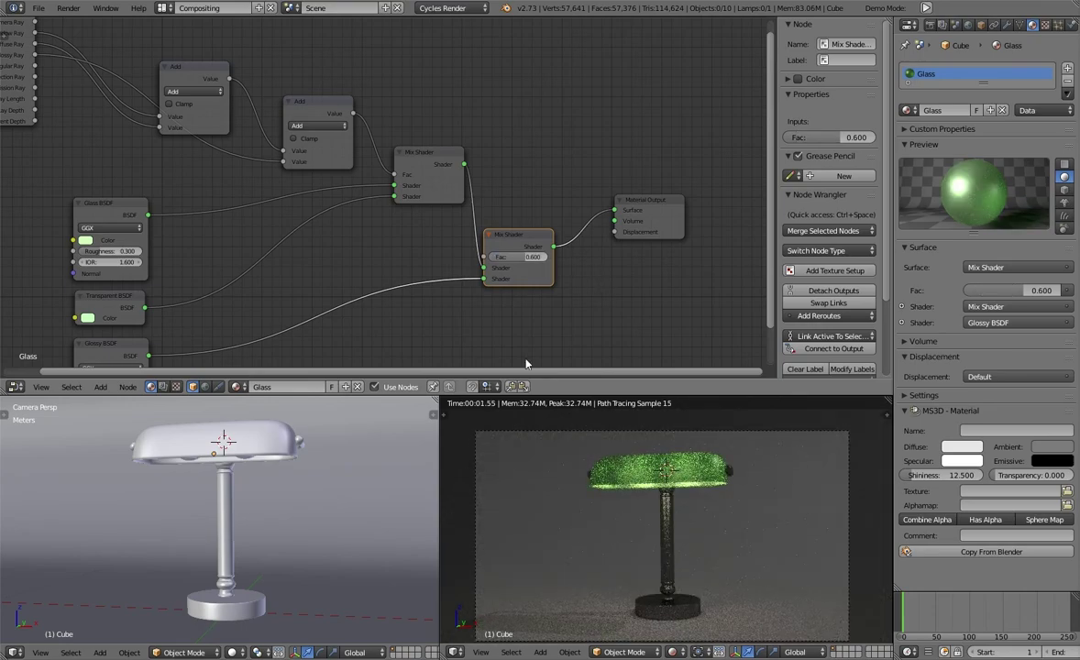
# Set the glass IOR to 1.300 and swap the Mix Shader's two inputs
pyautogui.click(126, 262)
pyautogui.write('1')
pyautogui.press('Return')
pyautogui.write('1.3')
pyautogui.press('Return')
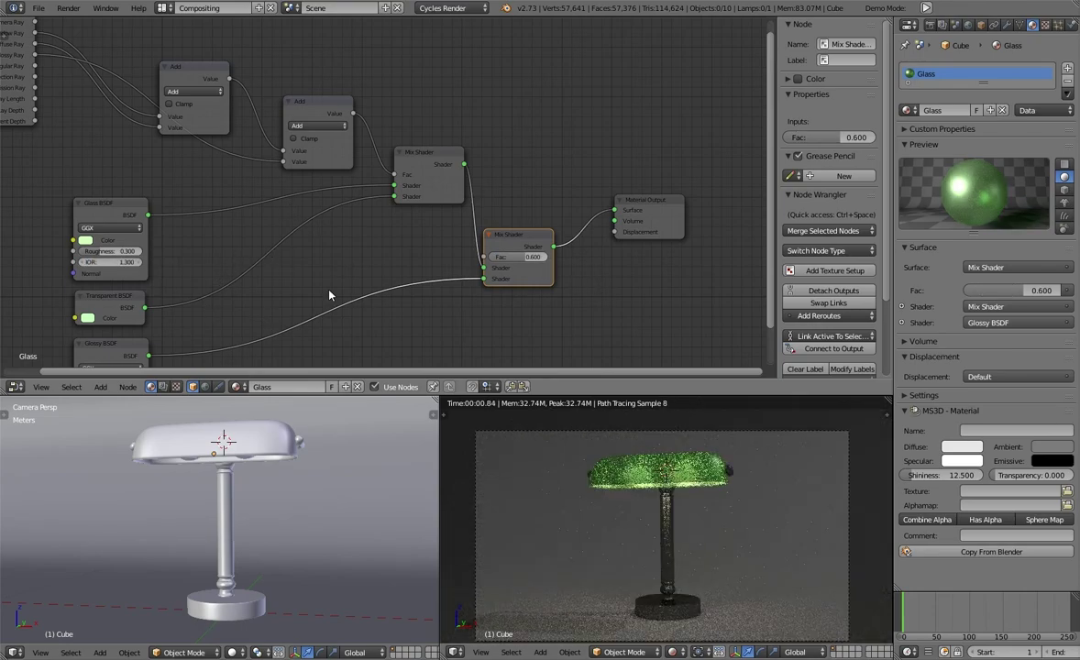
pyautogui.keyDown('ctrl'); pyautogui.scroll(-2, 110, 251); pyautogui.keyUp('ctrl')
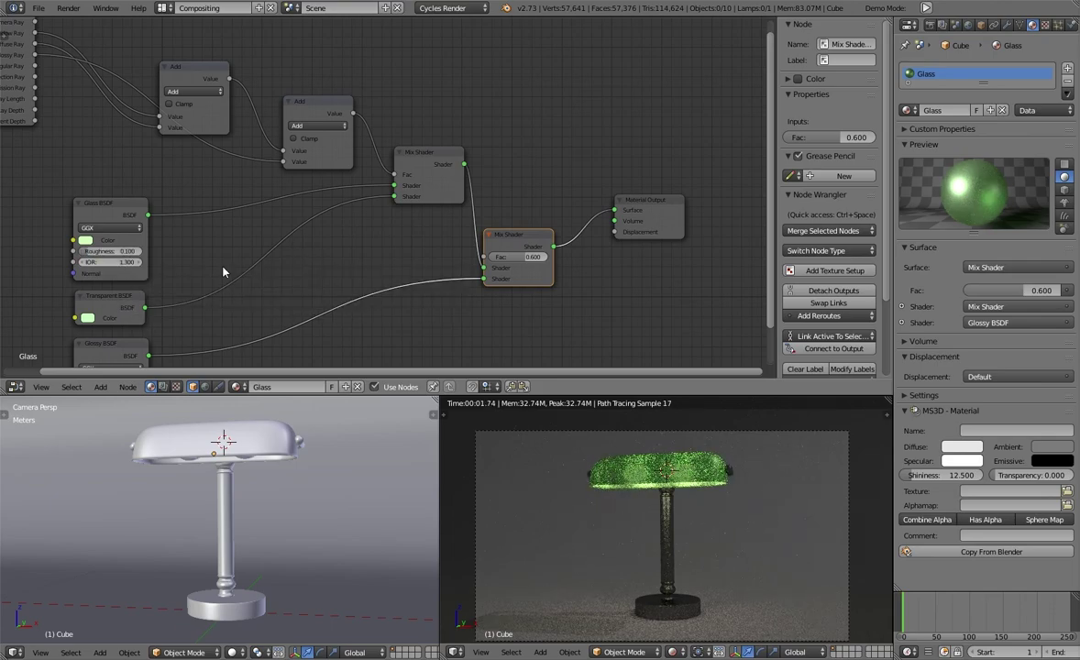
pyautogui.keyDown('ctrl'); pyautogui.scroll(1, 110, 251); pyautogui.keyUp('ctrl')
pyautogui.moveTo(477, 280); pyautogui.dragTo(474, 226, button='middle')
pyautogui.hotkey('alt', 's')
pyautogui.scroll(1, 578, 242)
pyautogui.scroll(4, 697, 503)
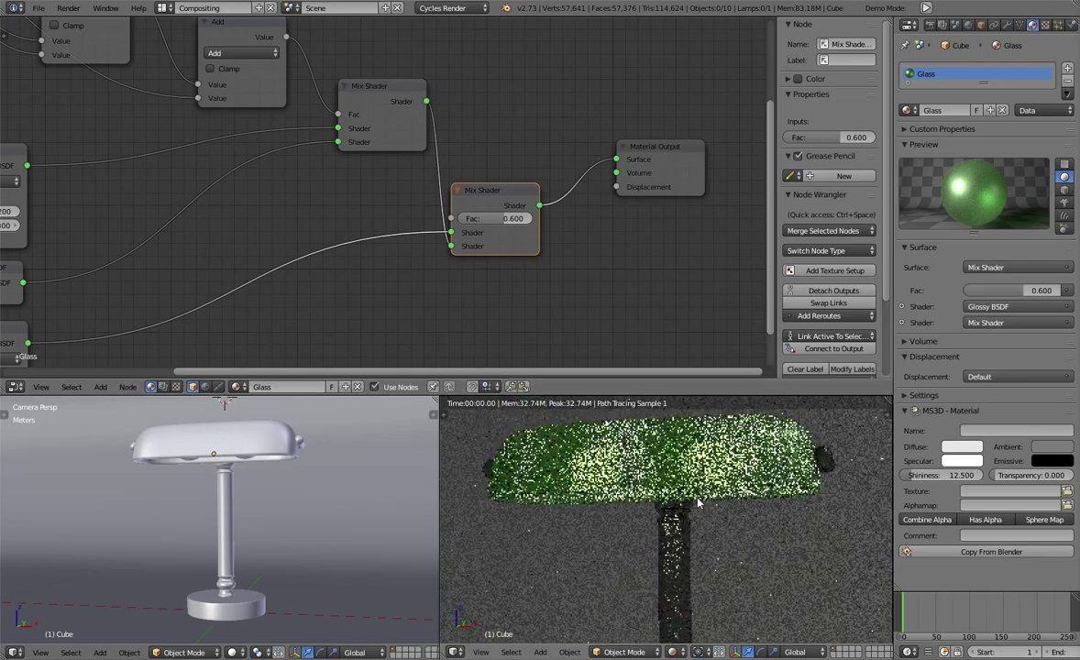
# Adjust the mix factor and try glass roughness 0.300, reverting to 0.200
pyautogui.moveTo(500, 219)
pyautogui.mouseDown()
pyautogui.moveTo(474, 223)
pyautogui.moveTo(493, 307)
pyautogui.mouseUp()
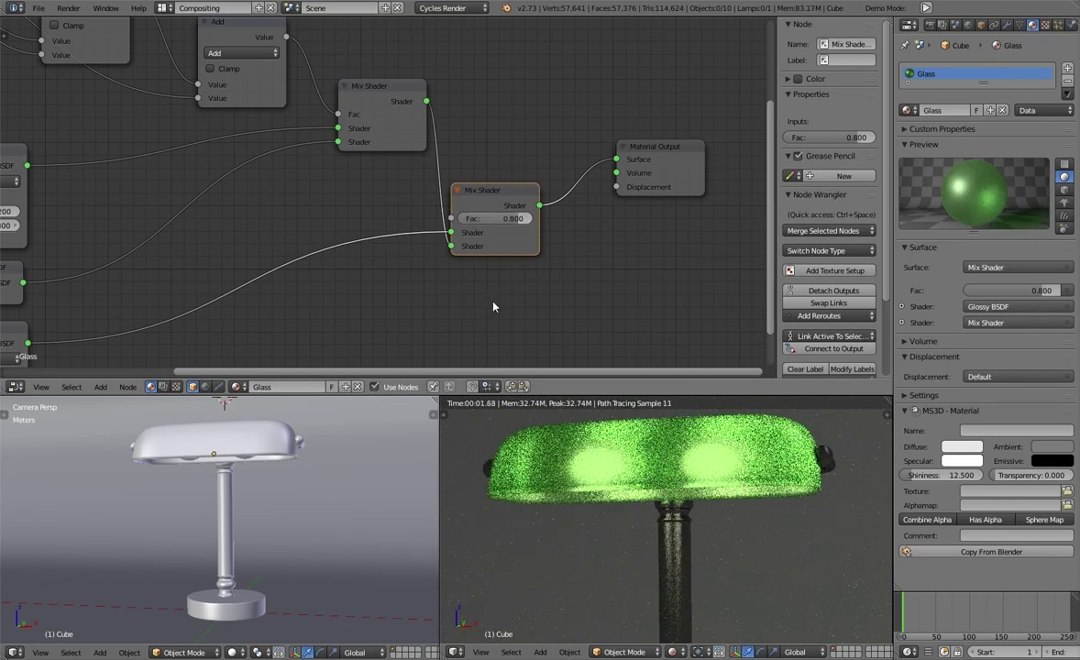
pyautogui.keyDown('ctrl'); pyautogui.hscroll(-4, 168, 267); pyautogui.keyUp('ctrl')
pyautogui.press('Return')
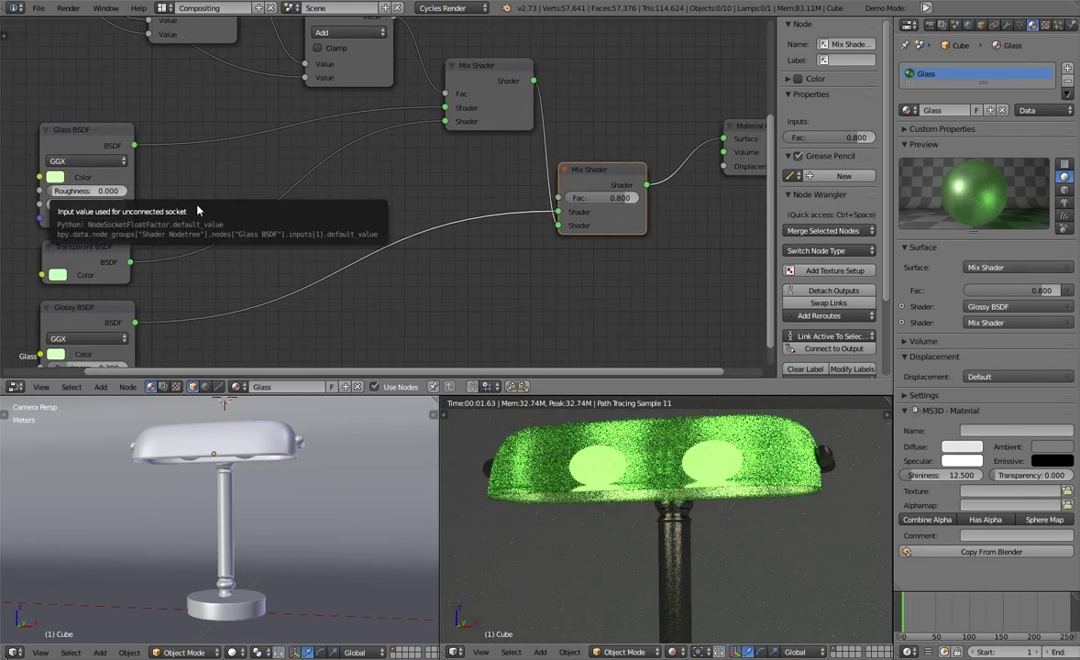
pyautogui.scroll(-1, 312, 265)
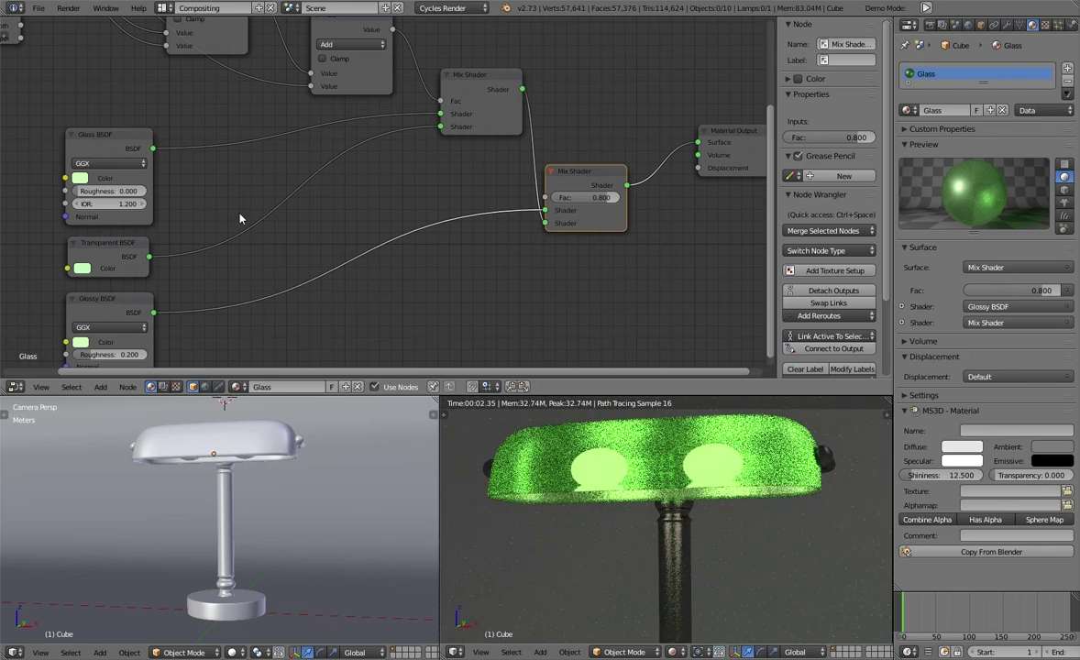
pyautogui.moveTo(108, 191); pyautogui.dragTo(119, 206)
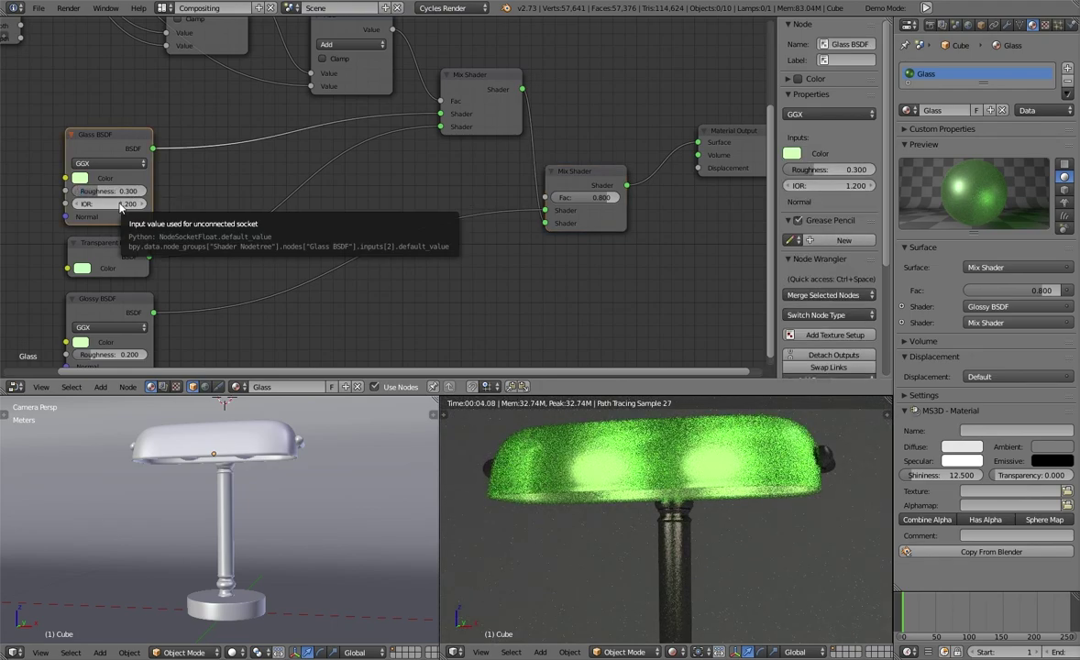
pyautogui.hotkey('ctrl', 'z')
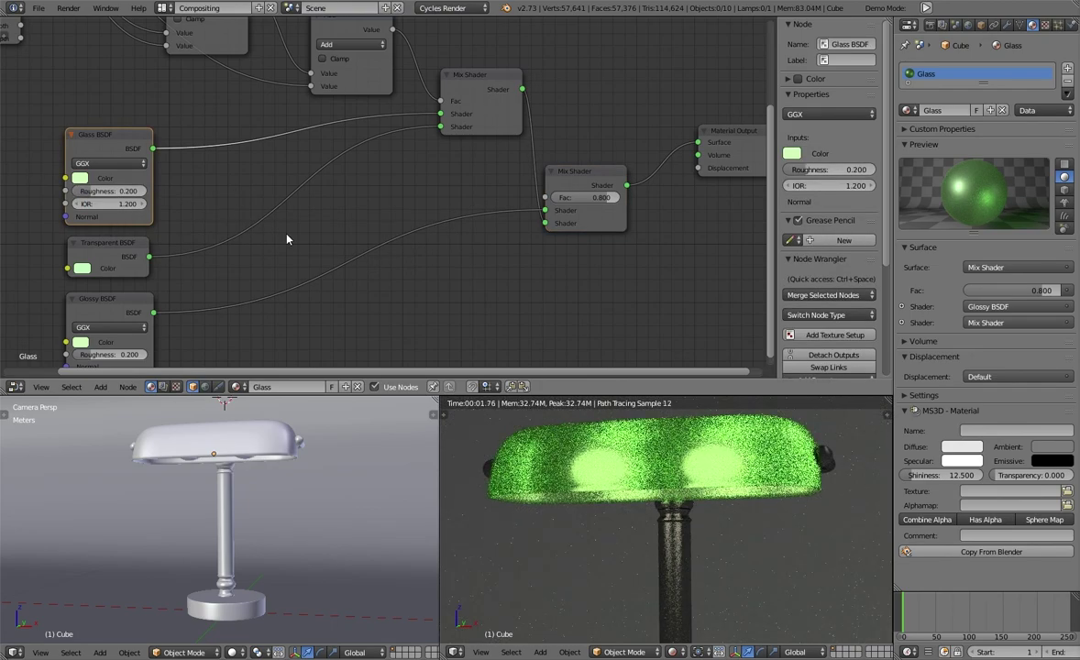
# Bring the Glossy BSDF roughness down to 0 after trying 0.4
pyautogui.moveTo(287, 239); pyautogui.dragTo(270, 219, button='middle')
pyautogui.click(120, 327)
pyautogui.write('0.4')
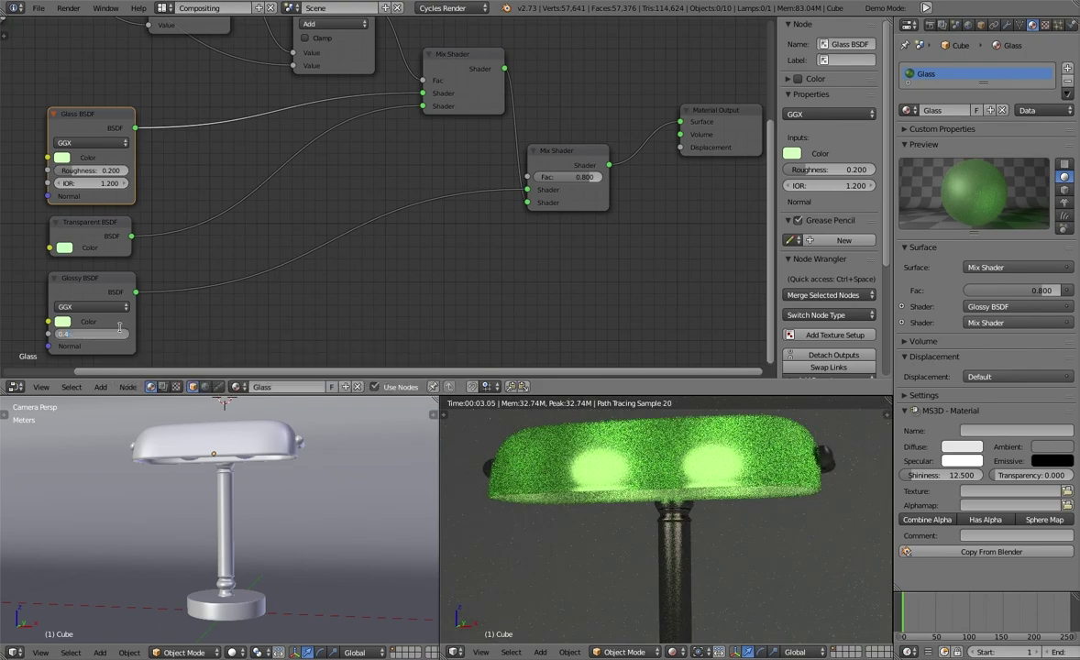
pyautogui.press('Return')
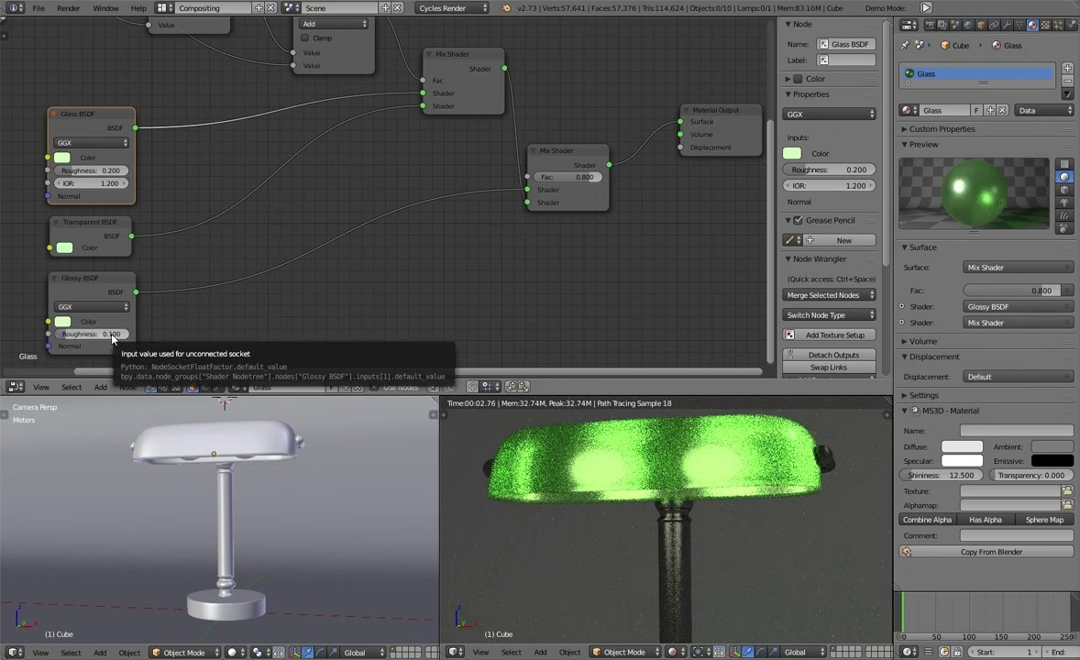
pyautogui.moveTo(113, 335); pyautogui.dragTo(165, 336)
pyautogui.click(677, 653)
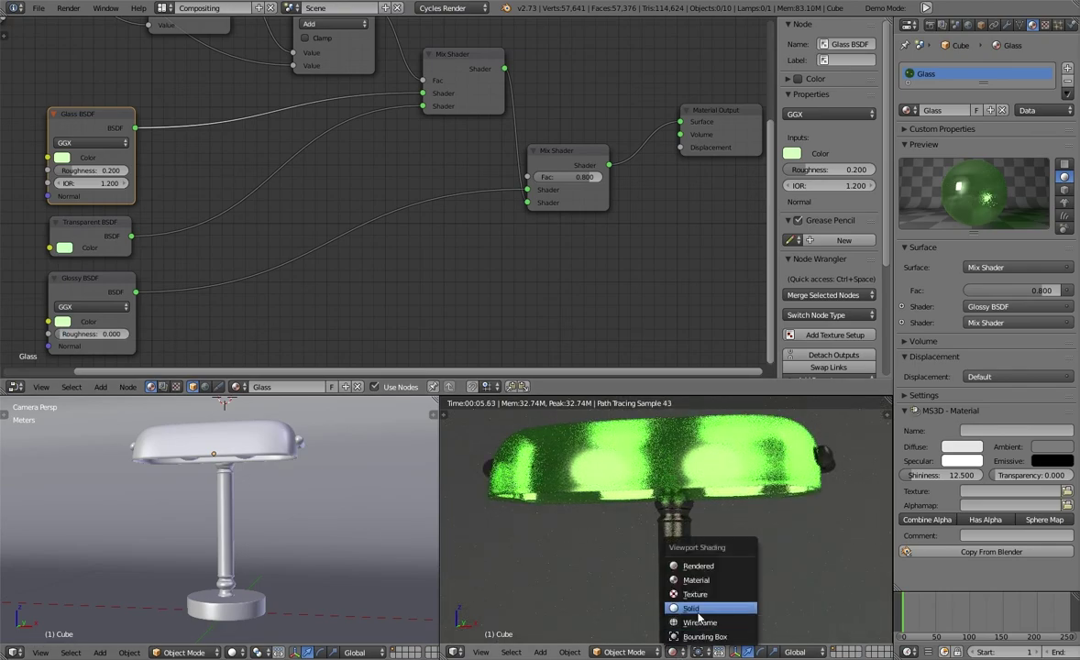
# Settle the glass IOR at 1.500 after trying 5.0 and 1.2, then show Solid shading
pyautogui.moveTo(87, 171); pyautogui.dragTo(241, 173)
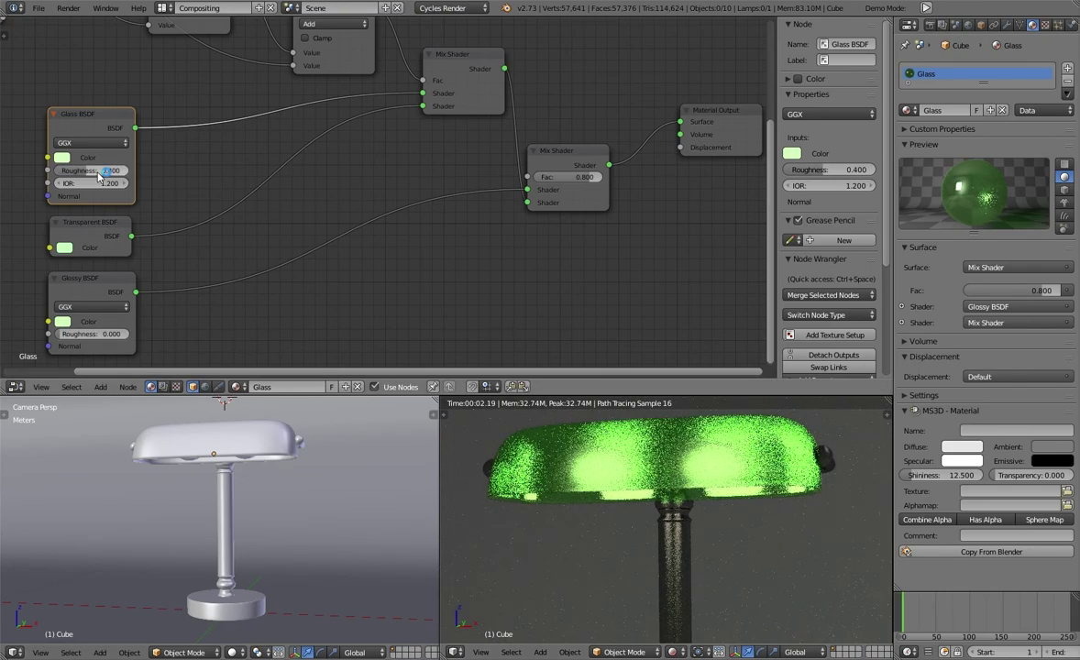
pyautogui.moveTo(104, 183); pyautogui.dragTo(156, 184)
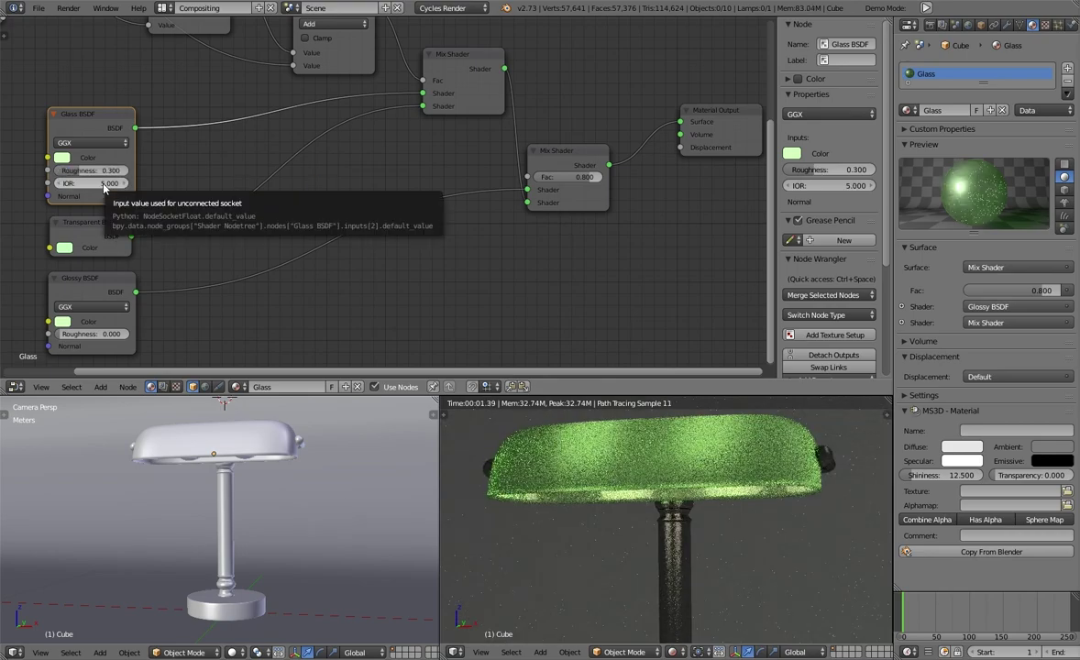
pyautogui.click(105, 184)
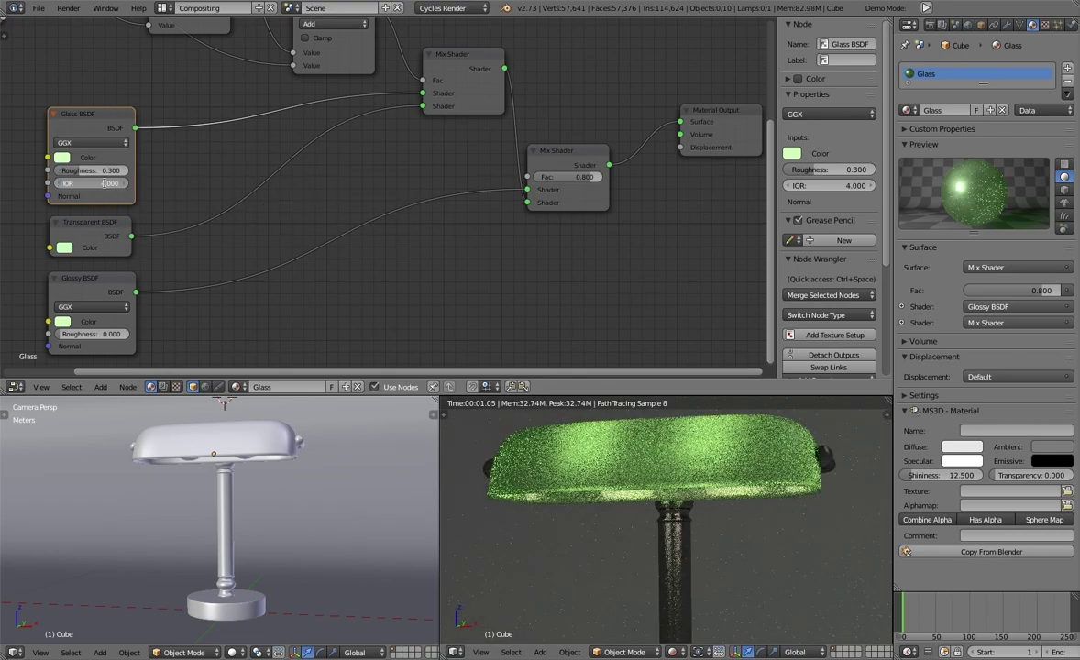
pyautogui.write('1.2')
pyautogui.press('Return')
pyautogui.moveTo(105, 187); pyautogui.dragTo(188, 187)
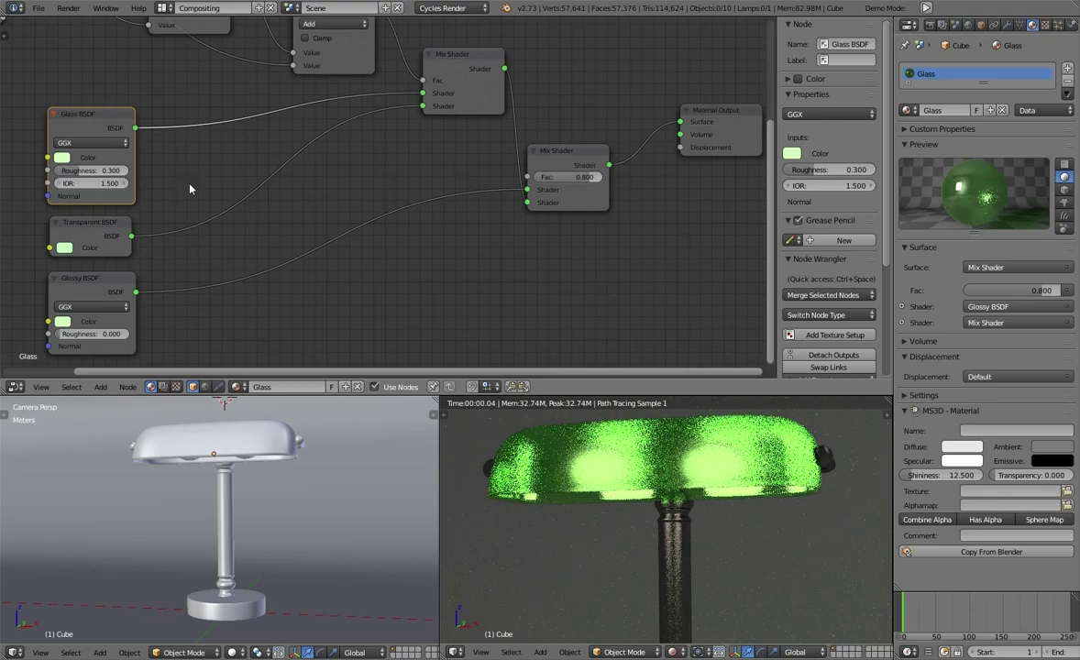
pyautogui.click(672, 652)
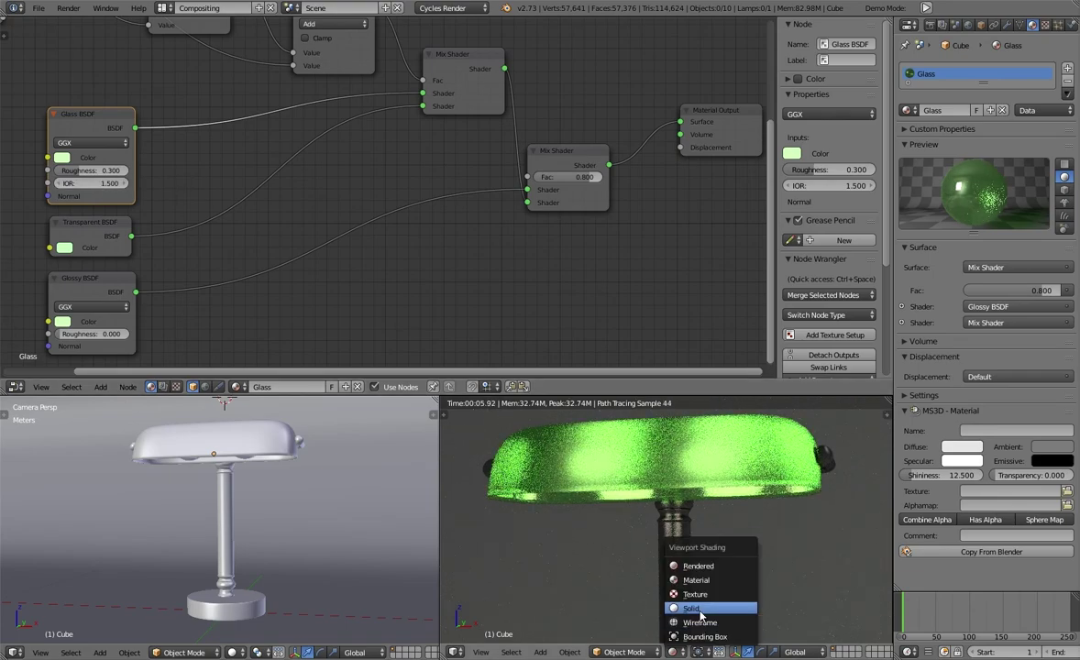
pyautogui.click(700, 609)
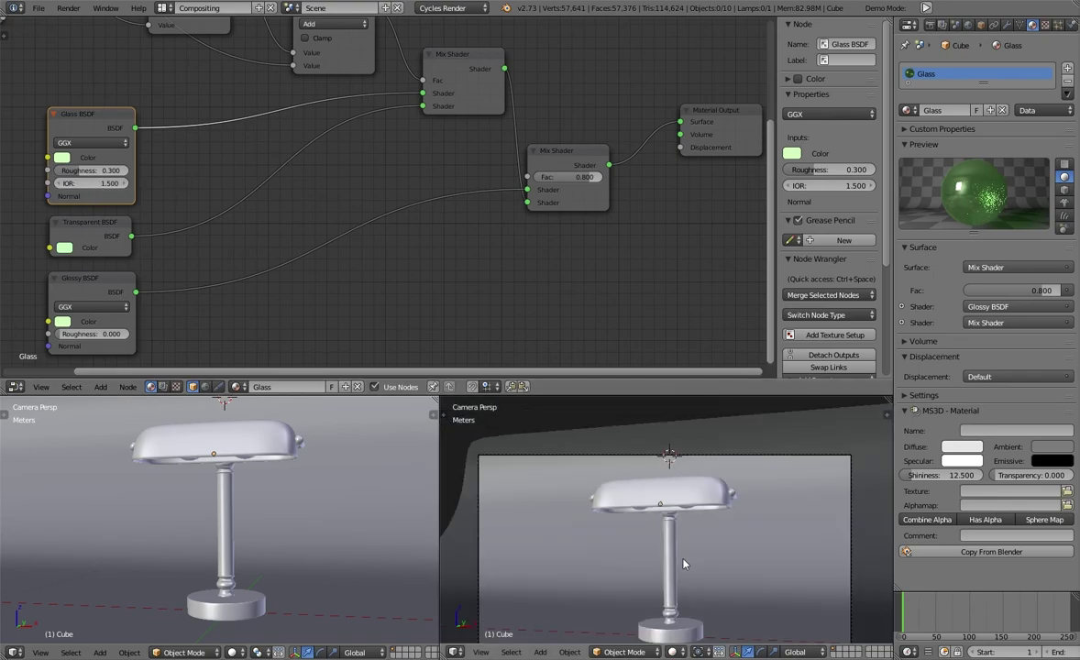
# Render the lamp with render samples set to 200
pyautogui.press('F12')
pyautogui.click(930, 25)
pyautogui.write('200')
pyautogui.press('Return')
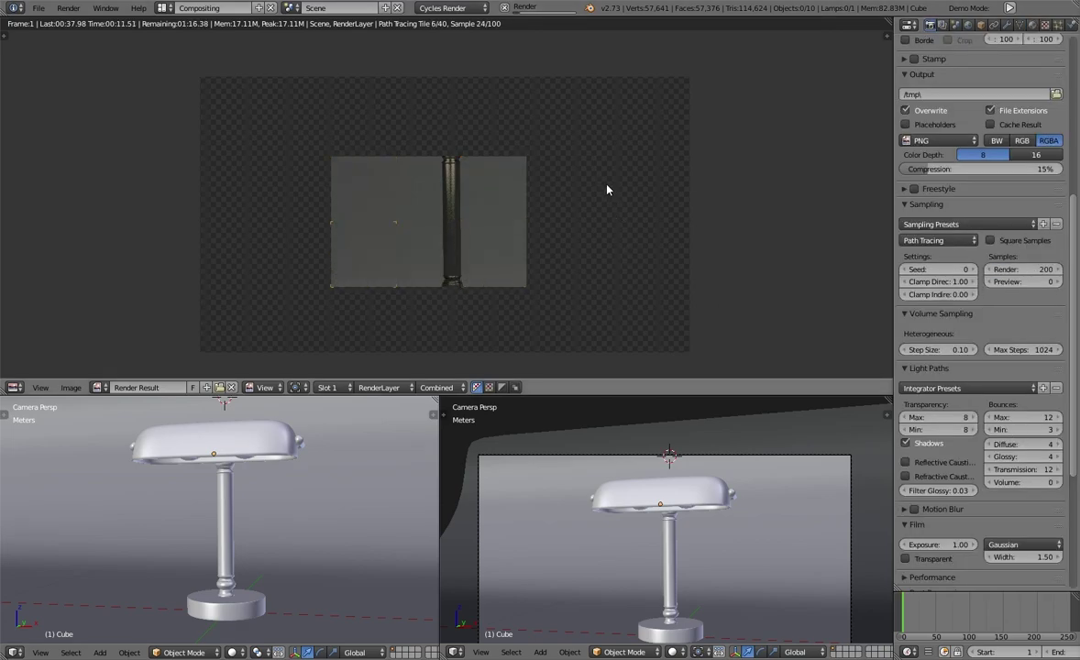
pyautogui.scroll(1, 554, 165)
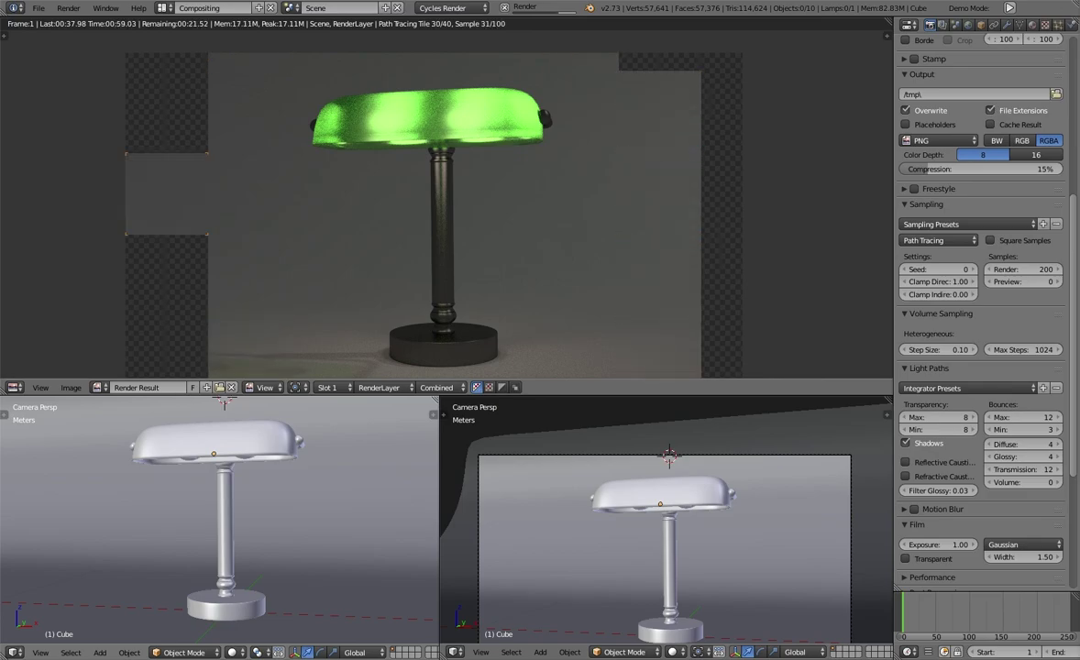
# Pan the render and orbit the 3D view in close under the lamp shade
pyautogui.moveTo(421, 258); pyautogui.dragTo(433, 240, button='middle')
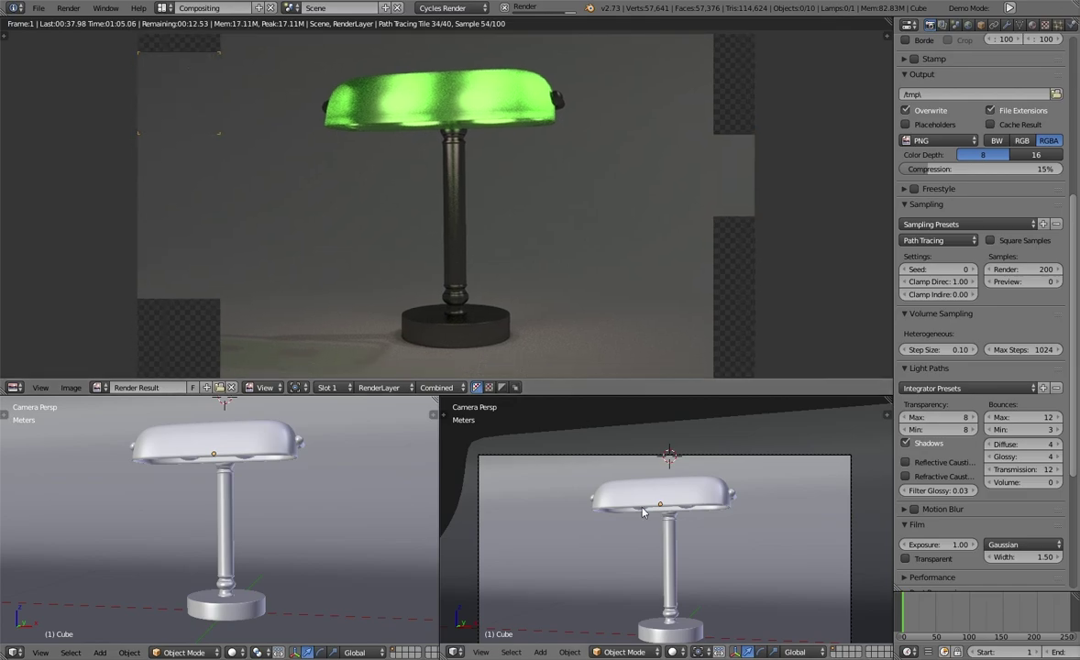
pyautogui.moveTo(660, 513); pyautogui.dragTo(699, 542, button='middle')
pyautogui.scroll(5, 699, 542)
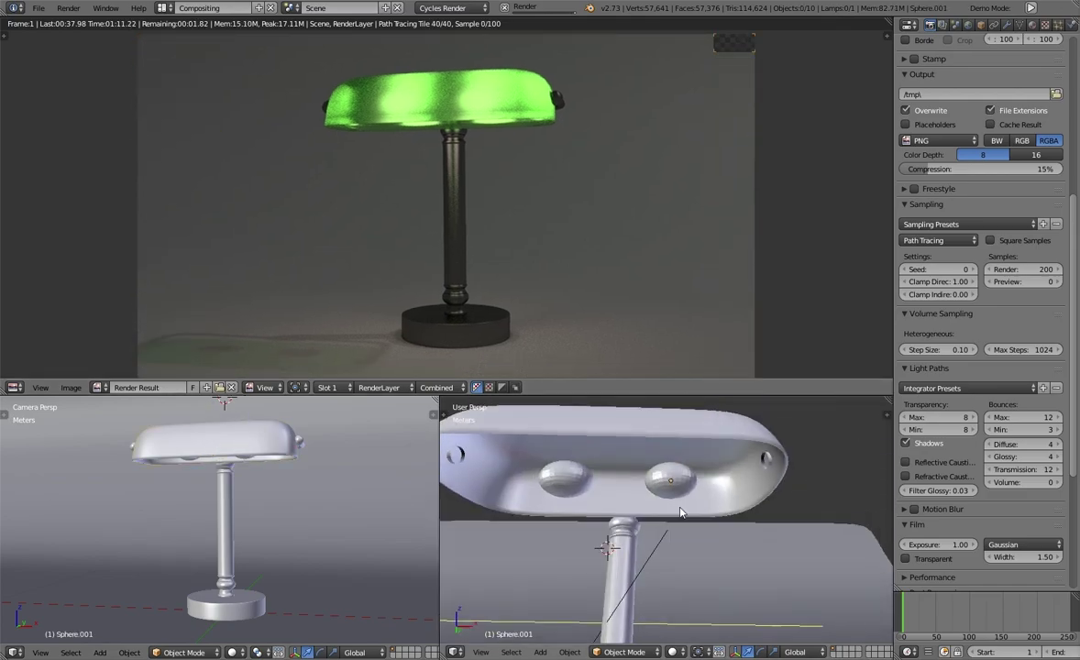
pyautogui.moveTo(622, 598); pyautogui.dragTo(641, 366, button='middle')
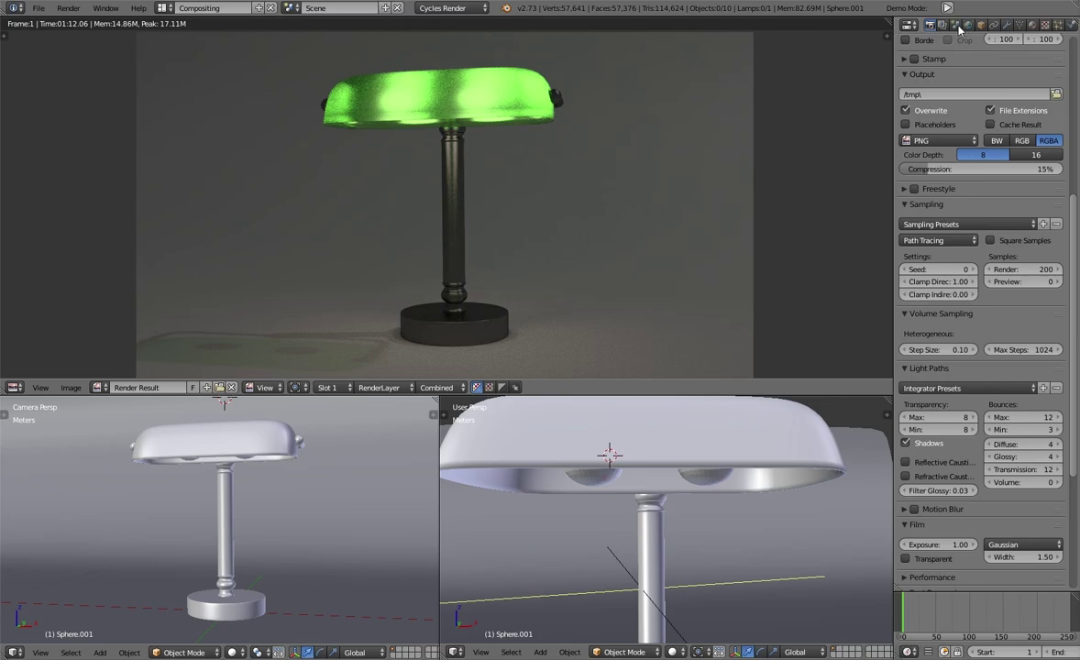
# Keep the Film view transform, try exposures 0.5 and 0.8, then start a new render
pyautogui.click(955, 25)
pyautogui.click(971, 326)
pyautogui.click(964, 287)
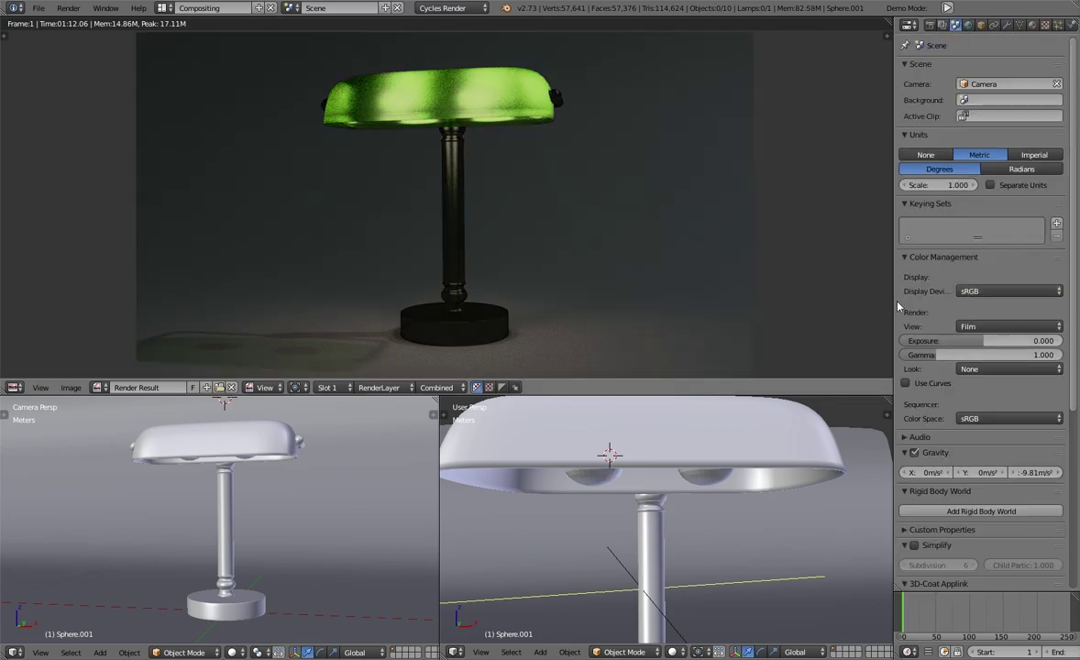
pyautogui.moveTo(971, 341); pyautogui.dragTo(981, 340)
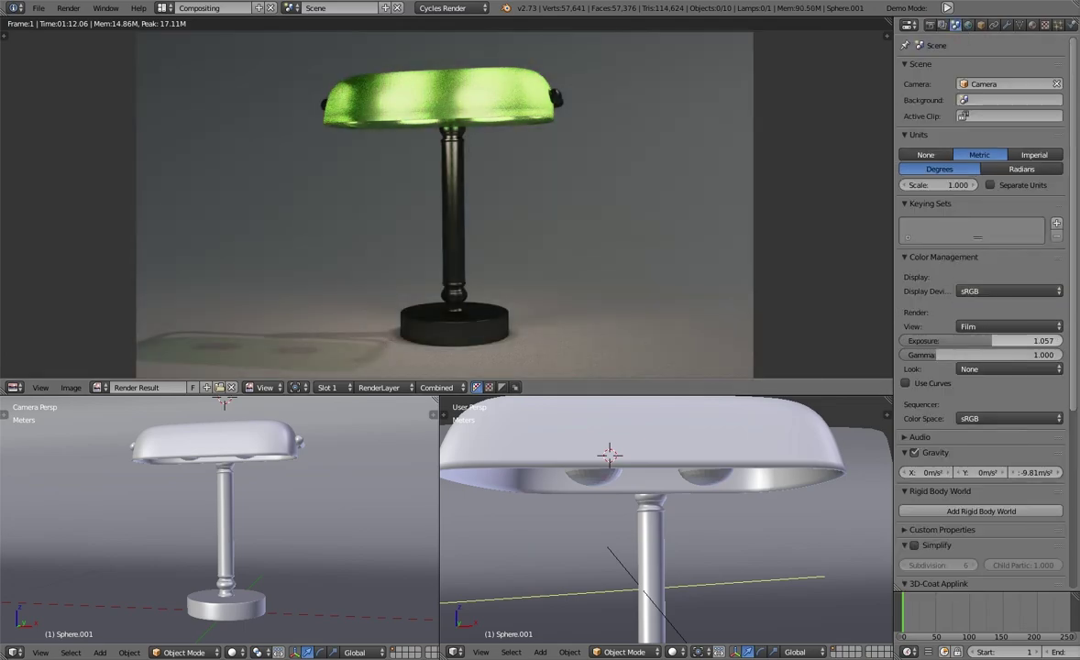
pyautogui.click(981, 340)
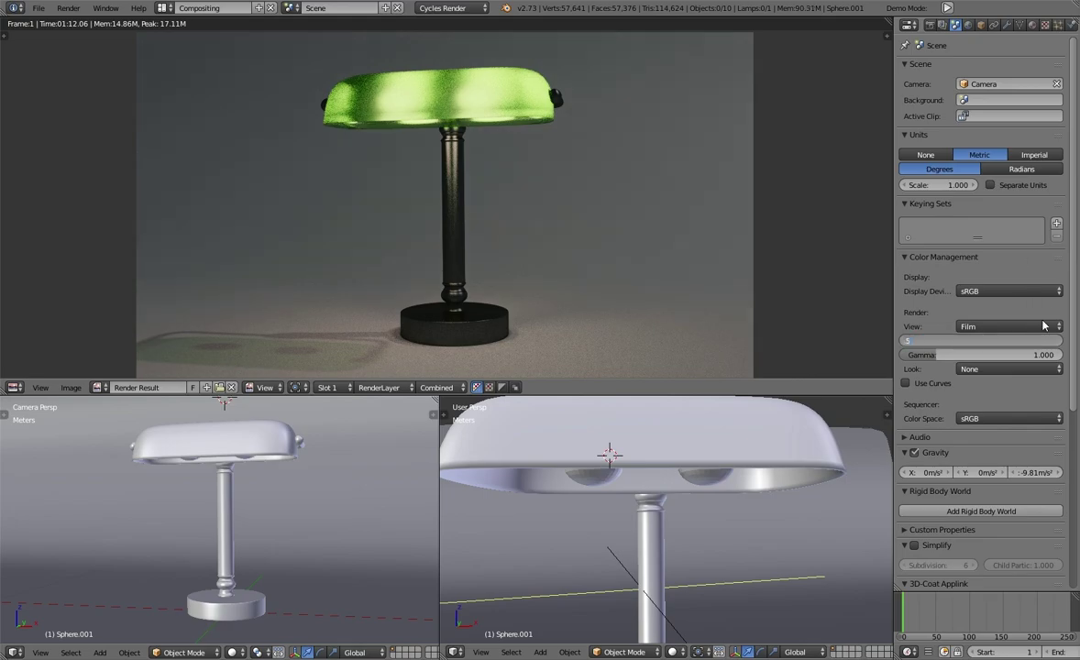
pyautogui.press('Return')
pyautogui.write('0.8')
pyautogui.press('Return')
pyautogui.keyDown('ctrl'); pyautogui.scroll(1, 1043, 348); pyautogui.keyUp('ctrl')
pyautogui.press('F12')
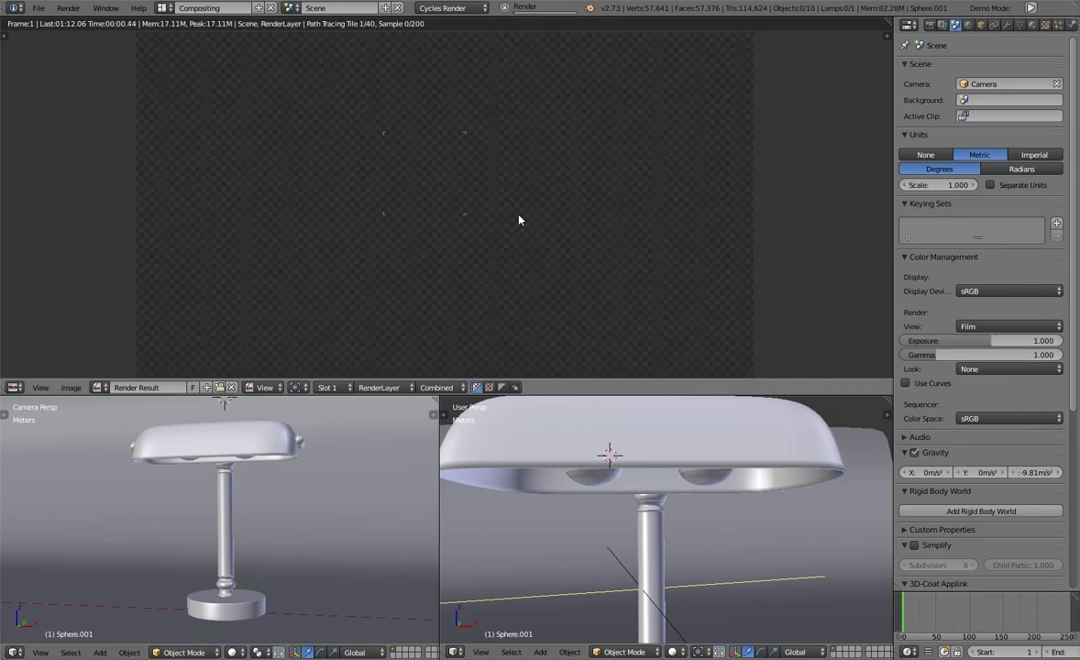
# Turn the lower-left area into the Compositor and enable Use Nodes
pyautogui.scroll(1, 504, 220)
pyautogui.click(14, 652)
pyautogui.click(46, 468)
pyautogui.press('n')
pyautogui.click(163, 652)
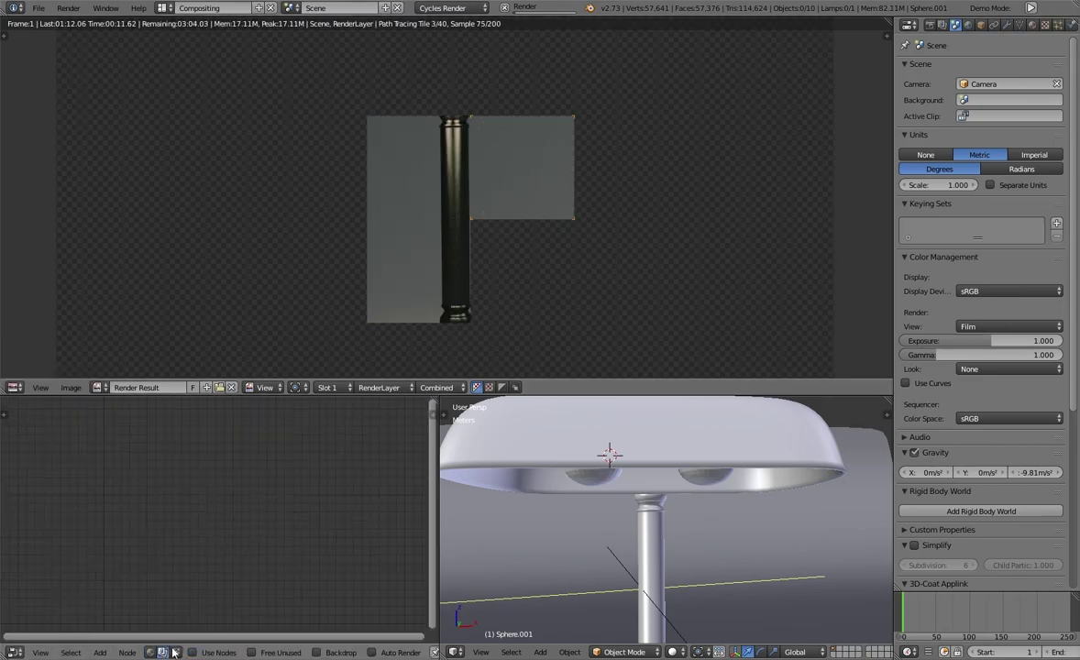
pyautogui.click(206, 651)
# Add a Viewer node and position it below the Composite node
pyautogui.press('space')
pyautogui.press('Escape')
pyautogui.hotkey('shift', 'a')
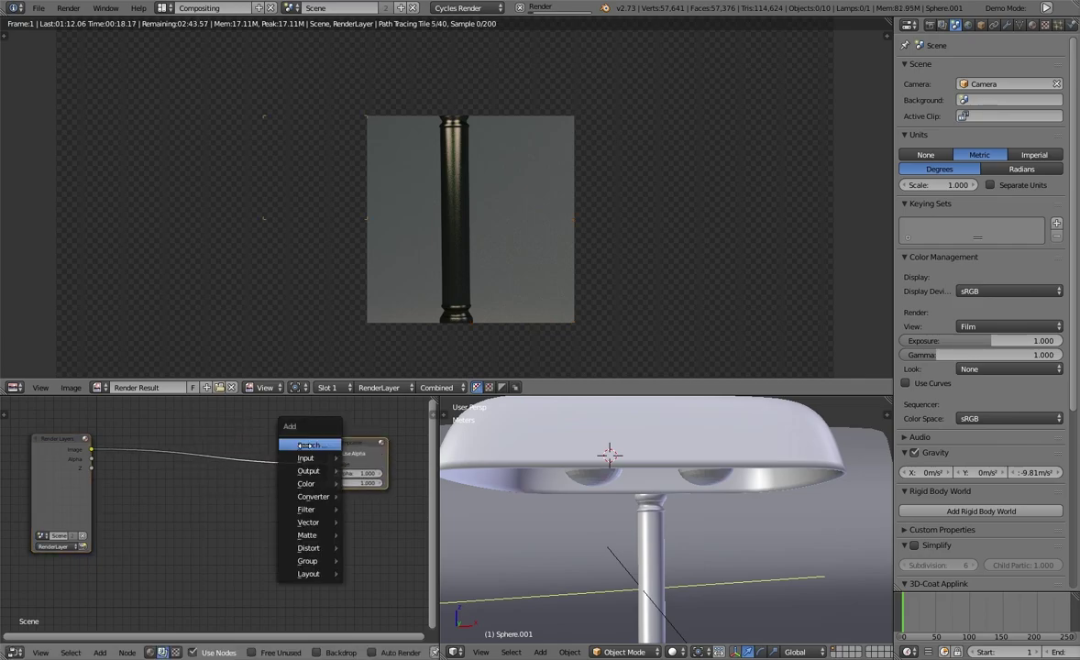
pyautogui.click(302, 446)
pyautogui.write('v')
pyautogui.click(324, 487)
pyautogui.click(261, 464)
pyautogui.moveTo(261, 464); pyautogui.dragTo(219, 423, button='middle')
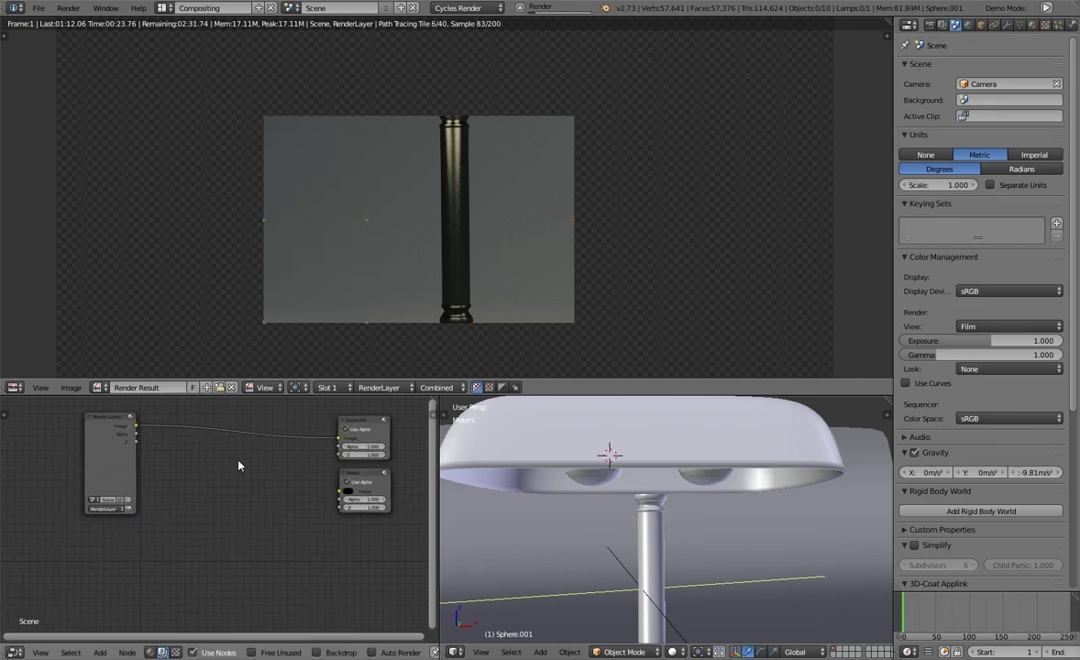
# Insert a Glare node on the link feeding the Composite output
pyautogui.press('space')
pyautogui.press('BackSpace')
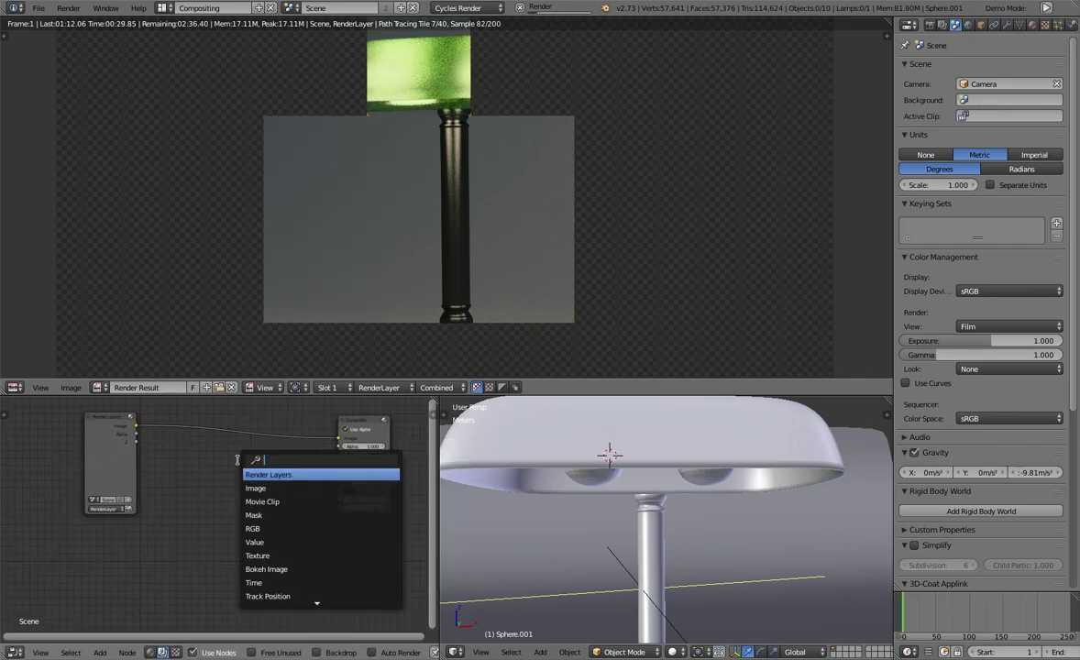
pyautogui.write('glare')
pyautogui.press('Return')
pyautogui.click(236, 456)
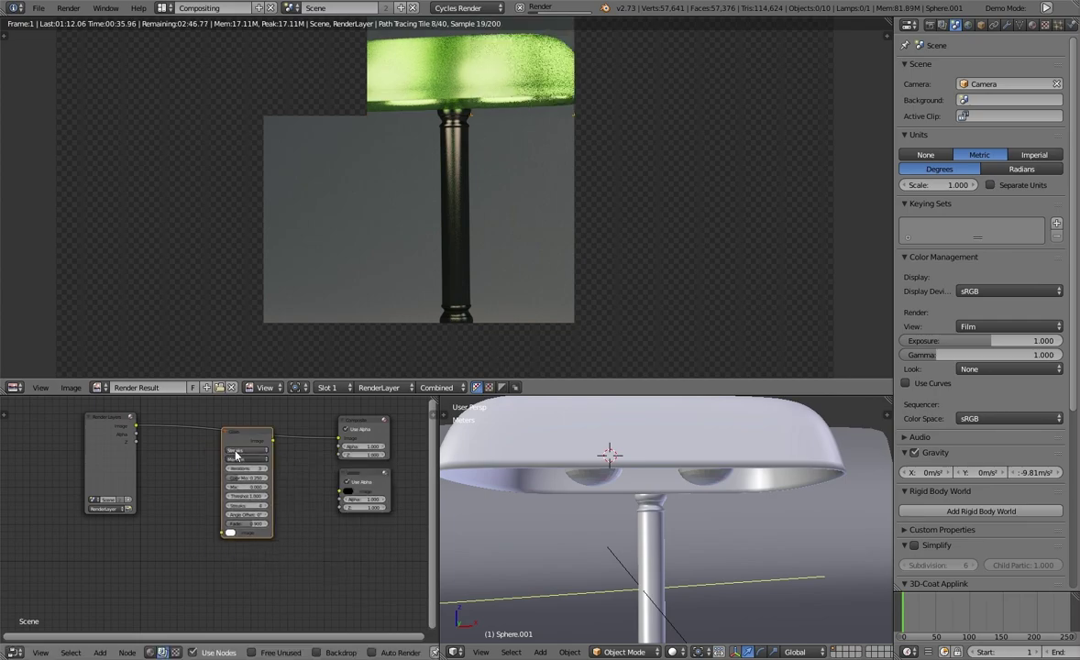
pyautogui.scroll(1, 248, 444)
pyautogui.moveTo(291, 413); pyautogui.dragTo(297, 425, button='middle')
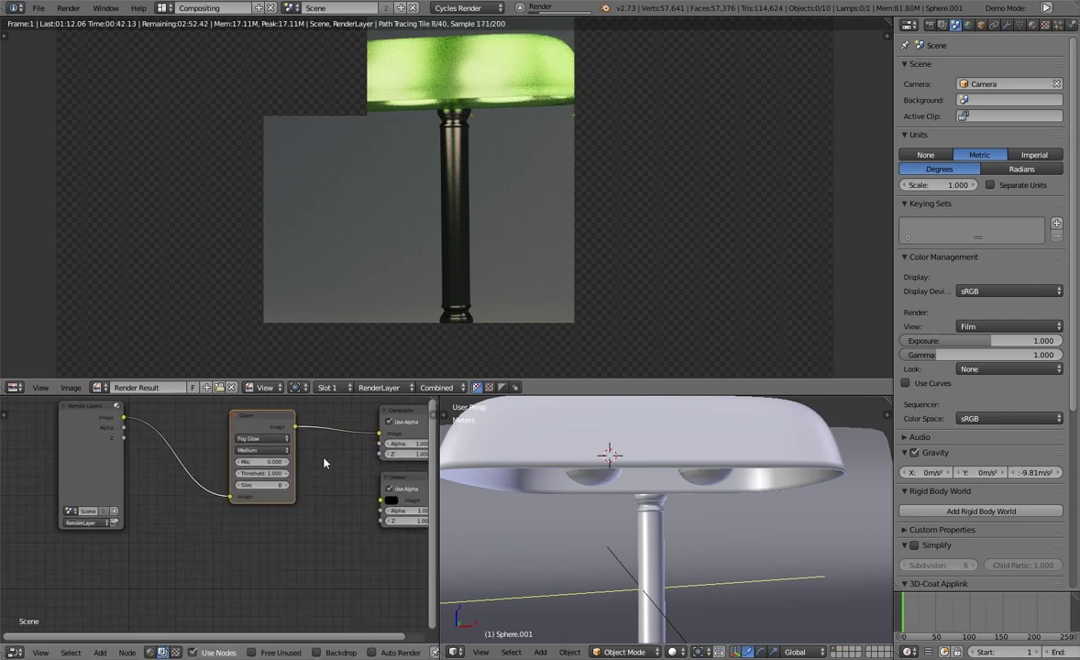
# Link the Glare output to the Viewer and set the glare to Streaks with High quality
pyautogui.click(246, 417)
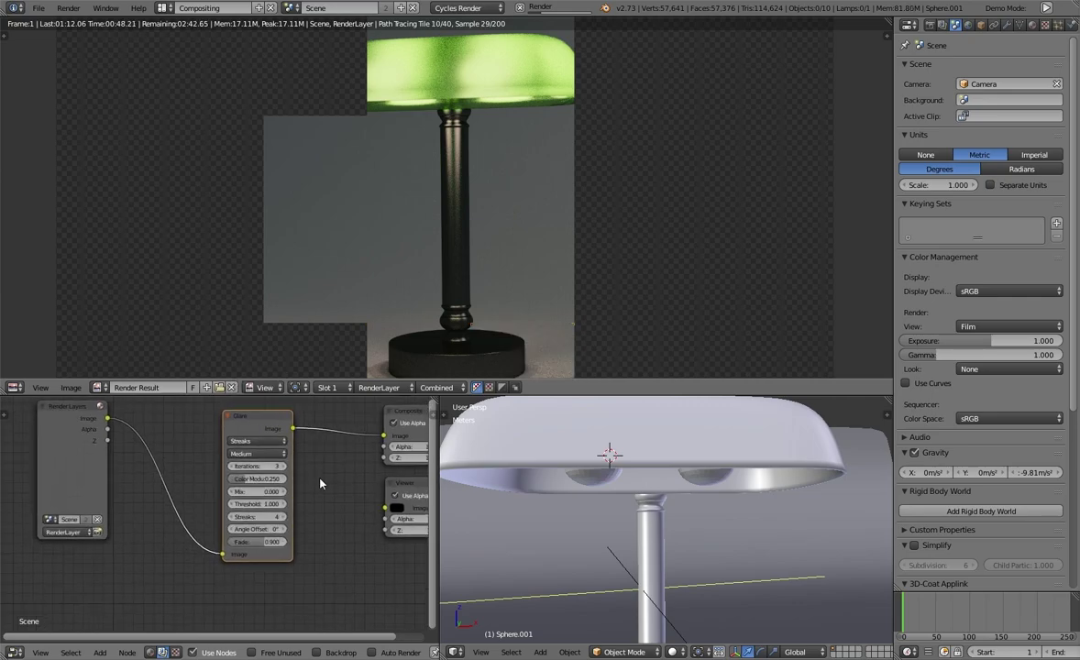
pyautogui.moveTo(302, 430); pyautogui.dragTo(232, 451, button='middle')
pyautogui.moveTo(297, 470); pyautogui.dragTo(342, 481, button='middle')
pyautogui.moveTo(274, 463); pyautogui.dragTo(352, 529)
pyautogui.moveTo(286, 509); pyautogui.dragTo(283, 506, button='middle')
pyautogui.click(240, 484)
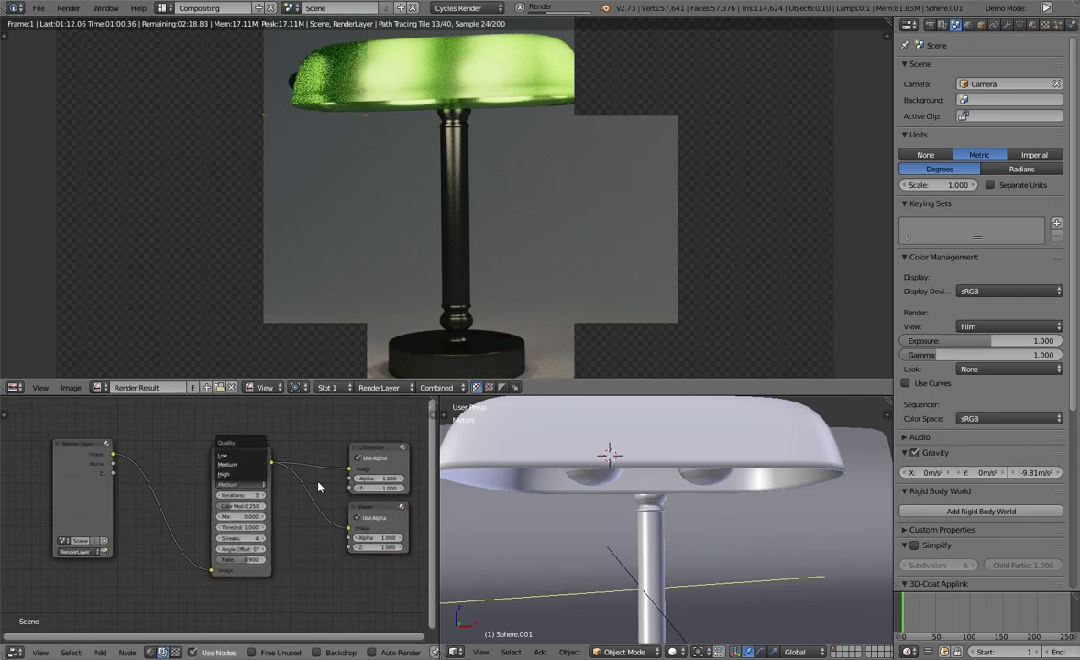
pyautogui.click(258, 485)
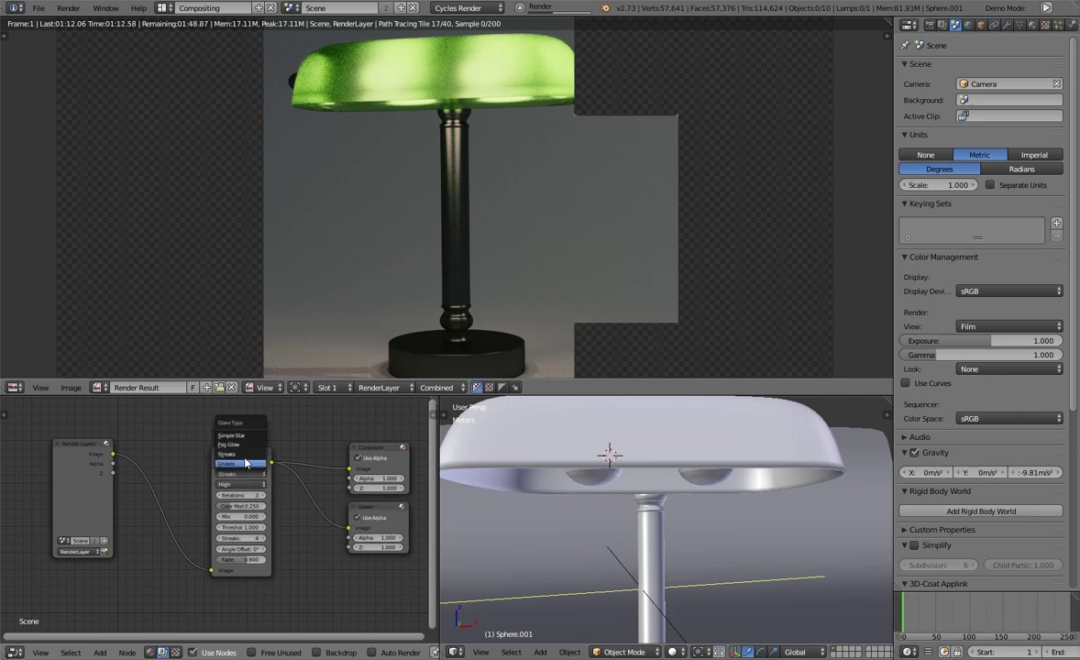
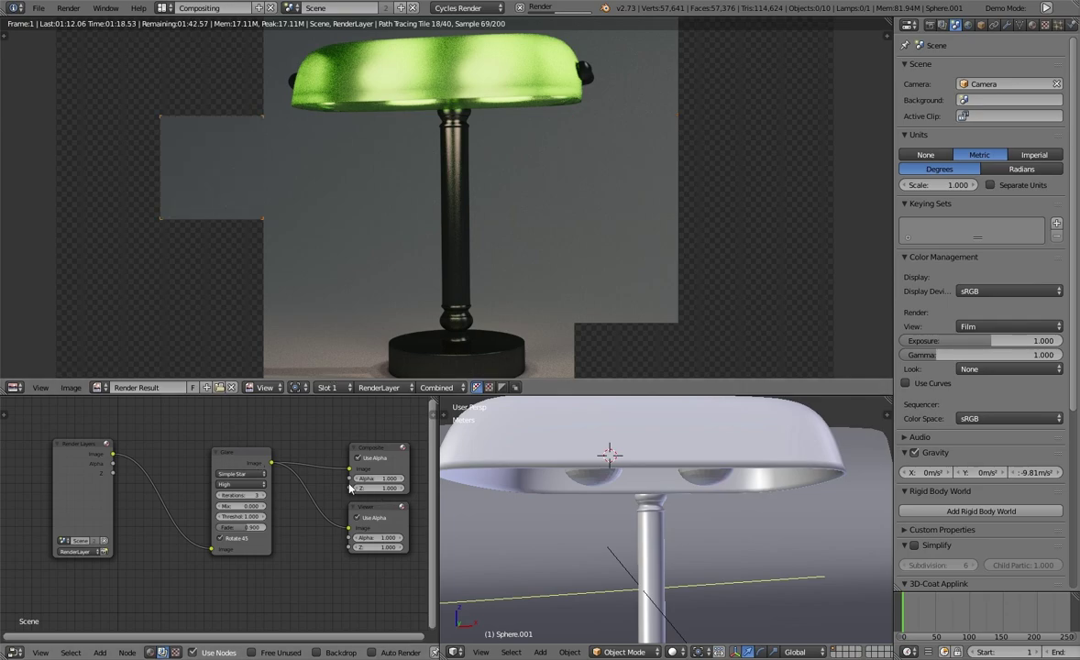
# Reframe the render preview on the lamp, select the lamp shade, and orbit lower
pyautogui.scroll(-2, 303, 344)
pyautogui.moveTo(499, 316); pyautogui.dragTo(480, 279, button='middle')
pyautogui.scroll(3, 480, 278)
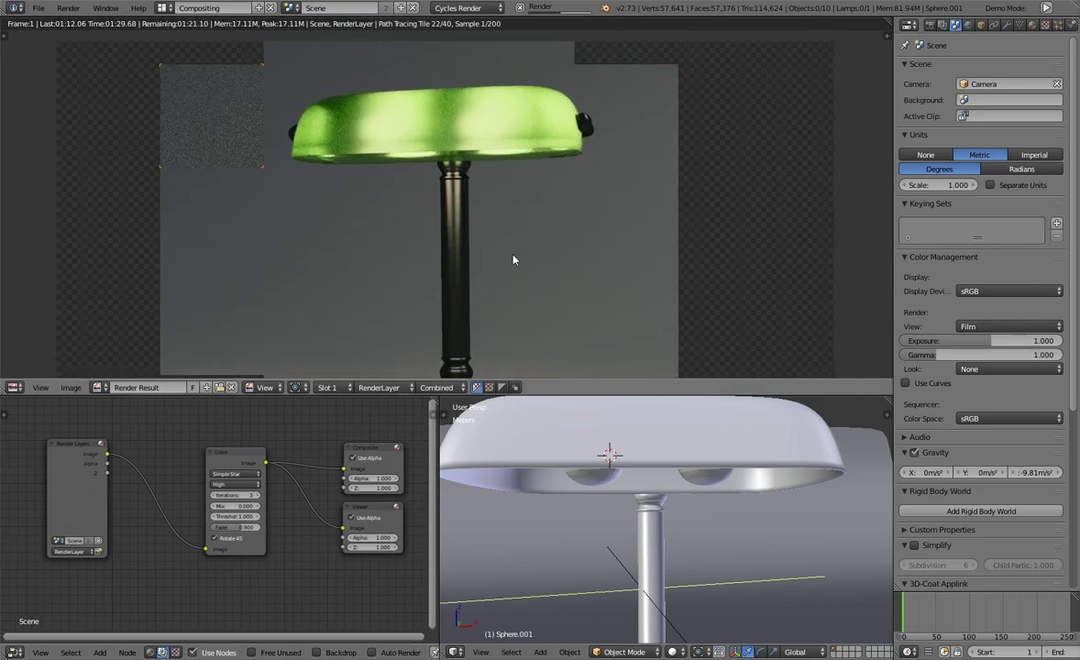
pyautogui.scroll(-2, 513, 260)
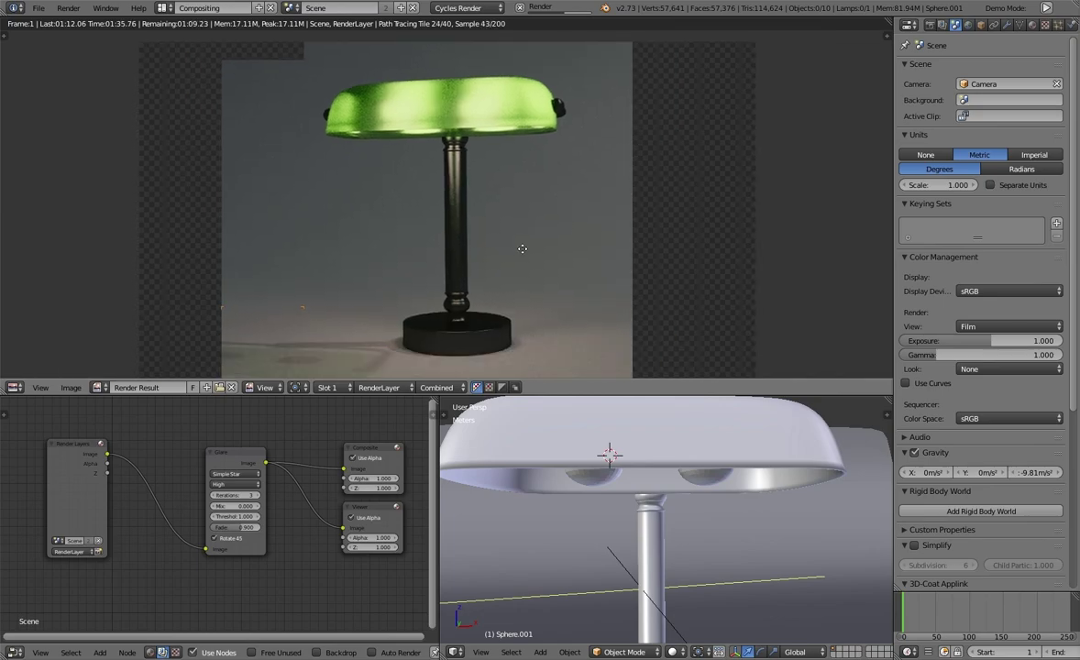
pyautogui.scroll(2, 511, 299)
pyautogui.moveTo(511, 299); pyautogui.dragTo(514, 246, button='middle')
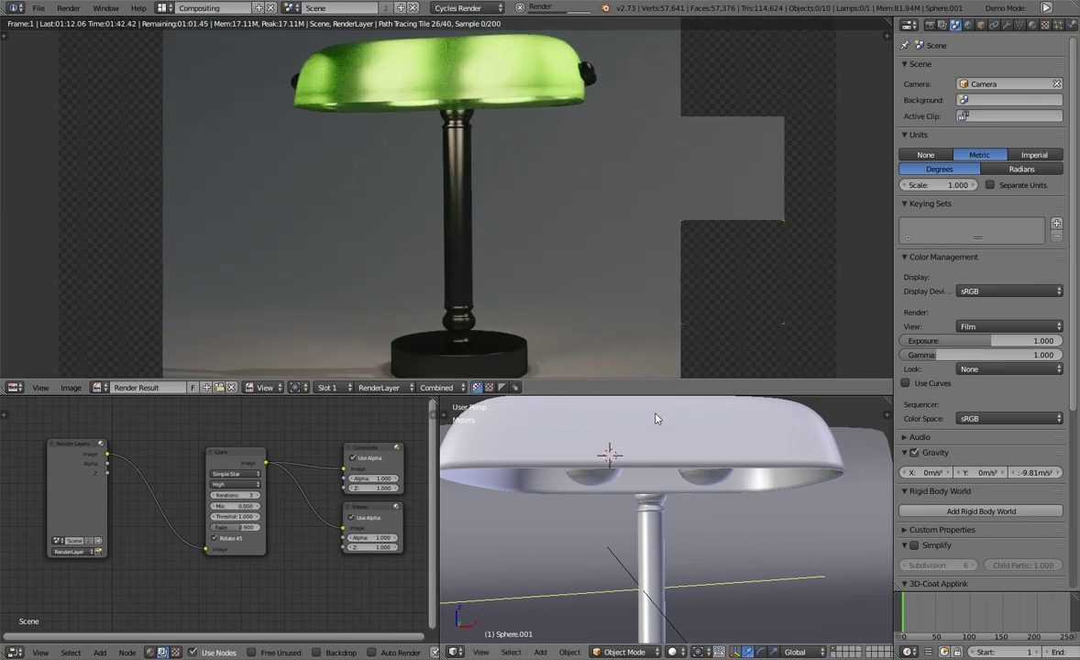
pyautogui.rightClick(781, 448)
pyautogui.moveTo(771, 448)
pyautogui.mouseDown(button='middle')
pyautogui.moveTo(657, 449)
pyautogui.moveTo(711, 470)
pyautogui.mouseUp(button='middle')
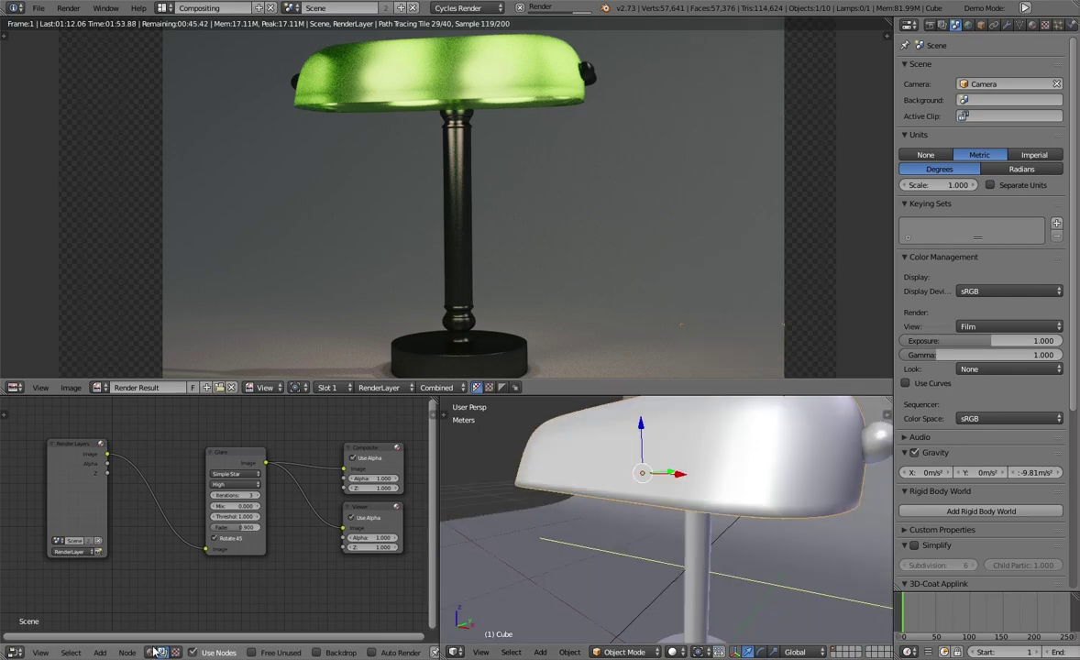
# Show the Glass material's shader nodes and a rendered camera view of the lamp
pyautogui.click(151, 652)
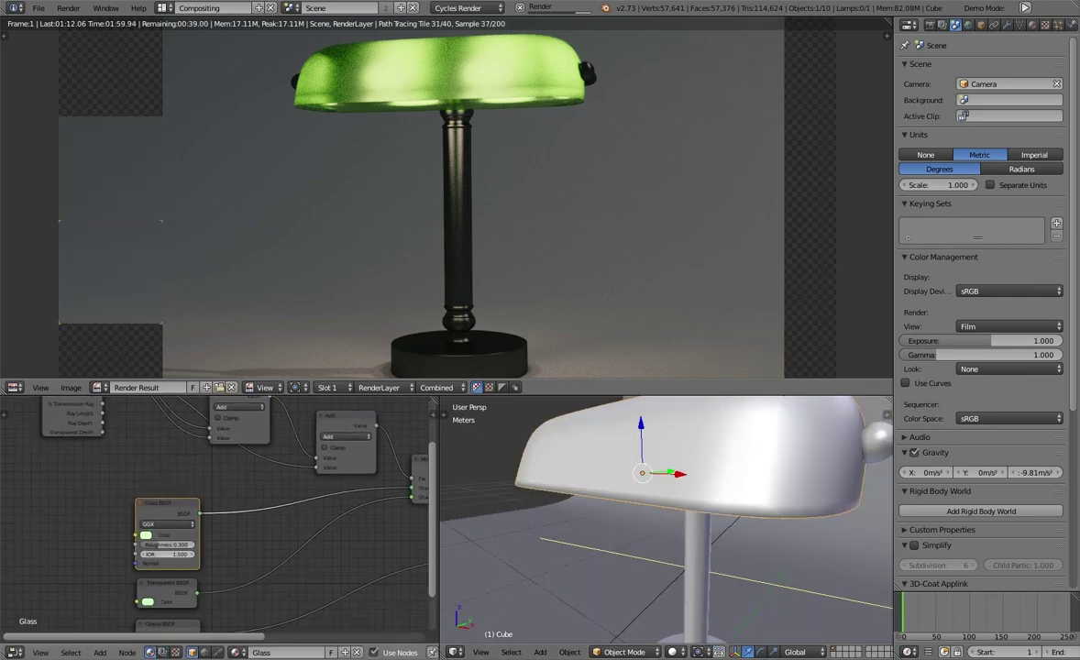
pyautogui.moveTo(211, 513); pyautogui.dragTo(161, 518, button='middle')
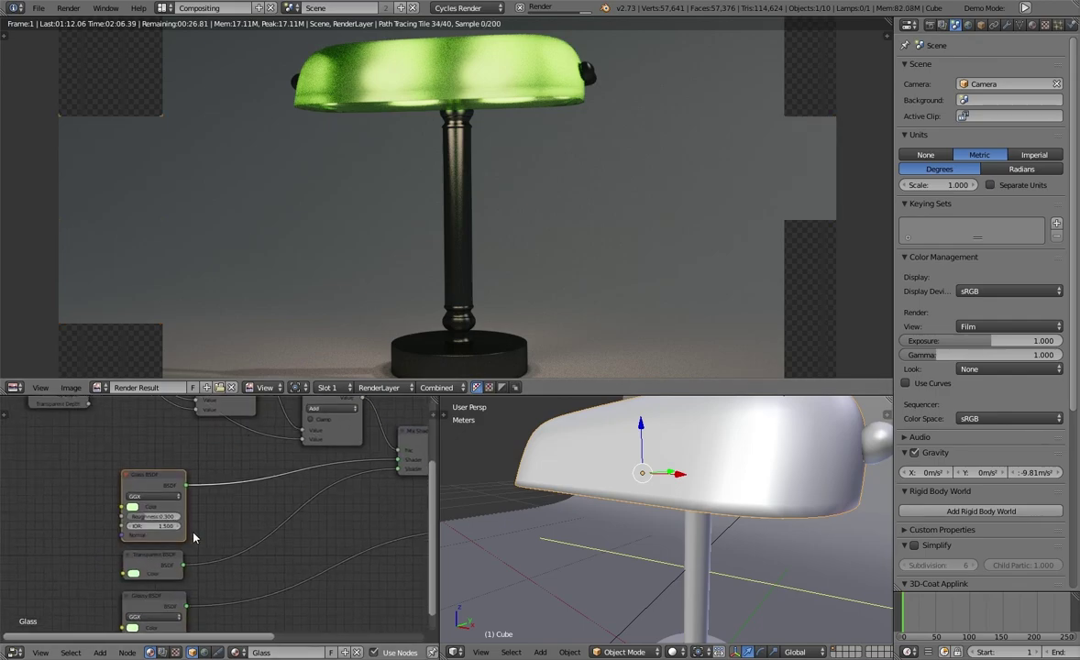
pyautogui.press('KP_0')
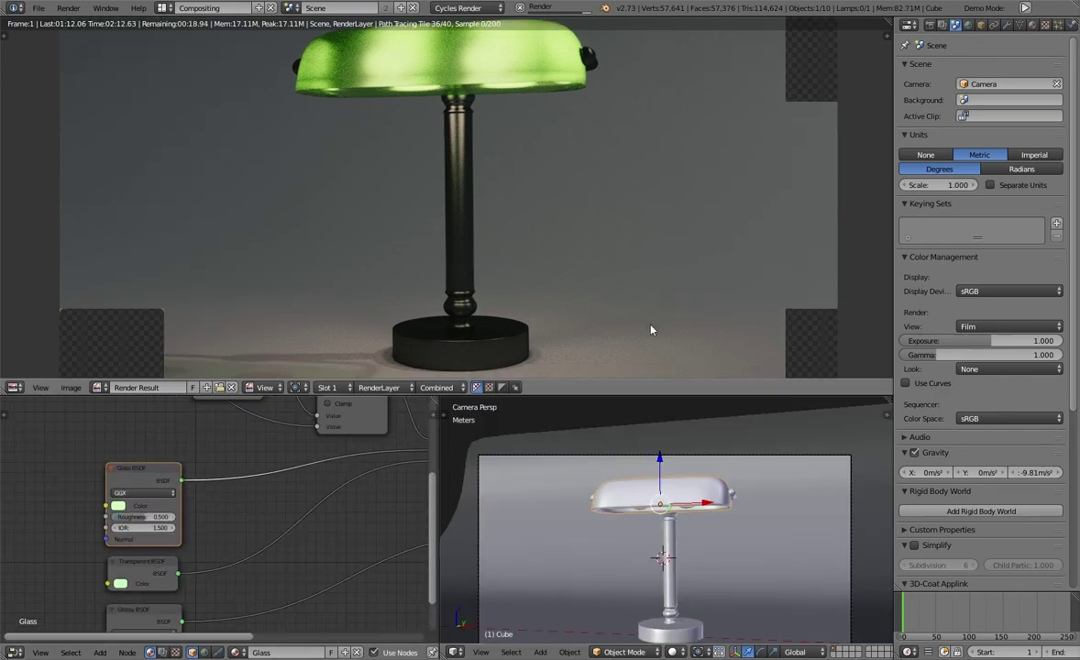
pyautogui.scroll(-2, 651, 328)
pyautogui.click(674, 652)
pyautogui.click(709, 570)
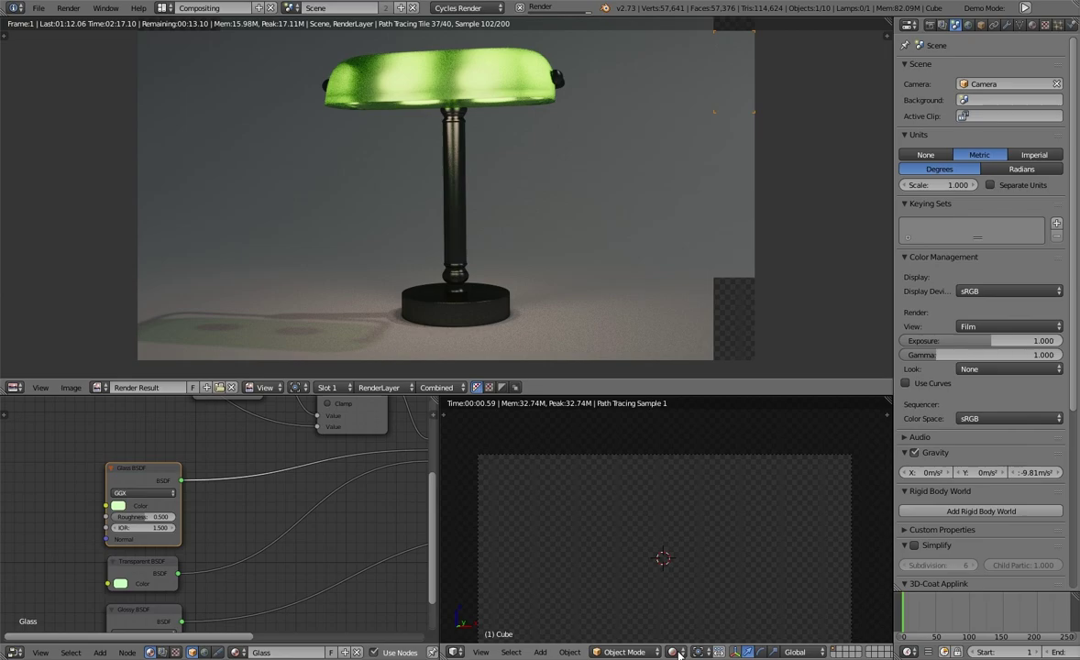
pyautogui.click(676, 652)
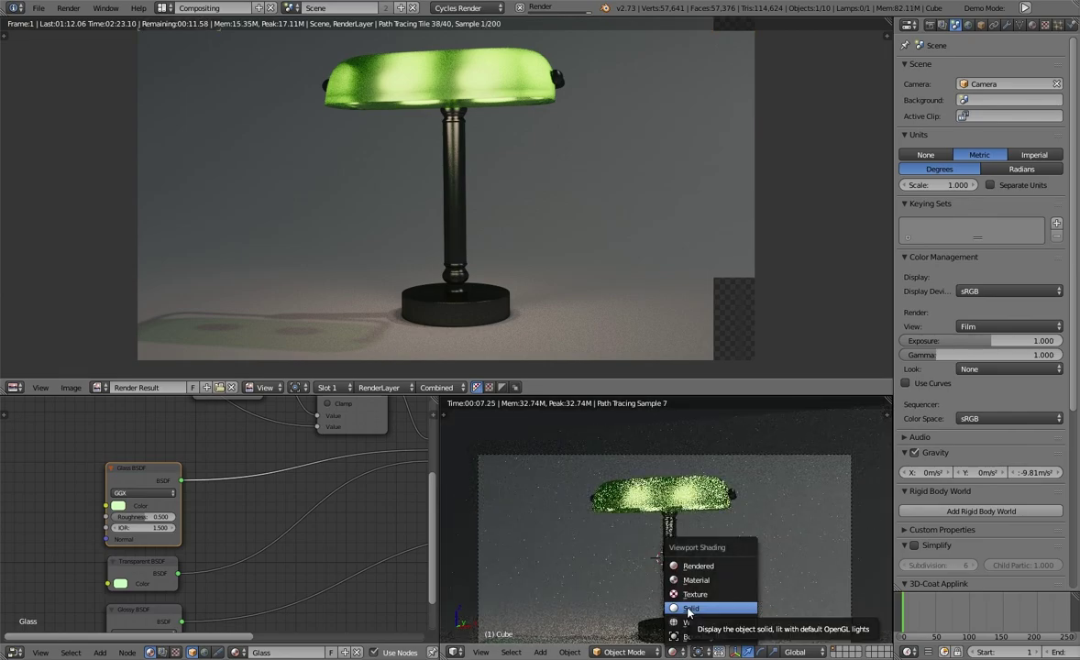
pyautogui.press('Return')
pyautogui.hotkey('shift', 'z')
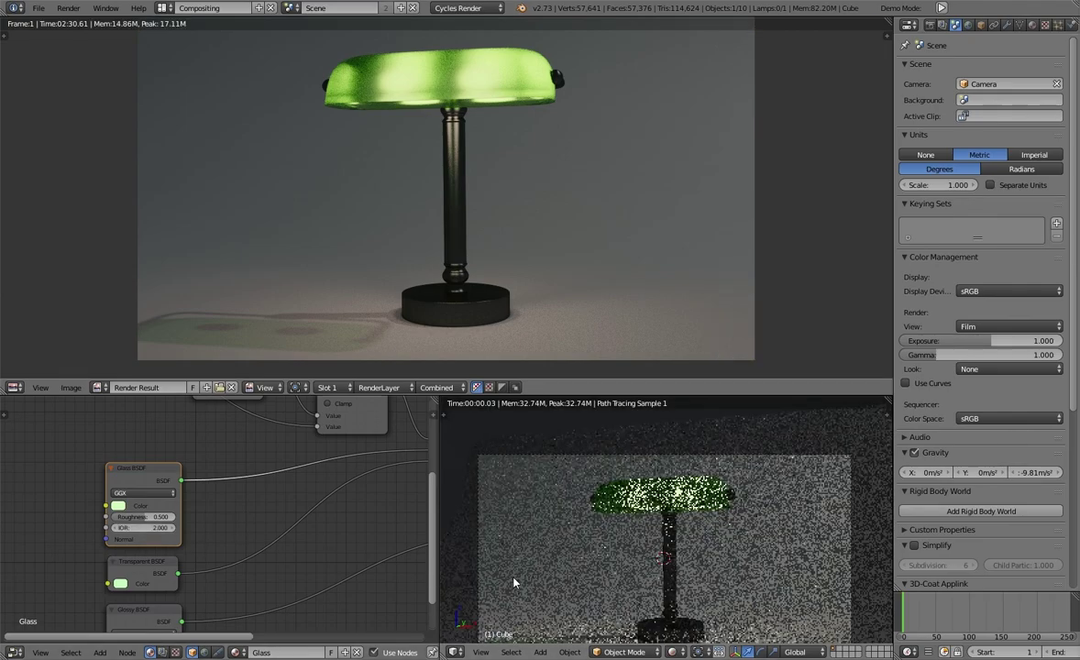
# Enter a new Glass BSDF Roughness value of 2
pyautogui.click(160, 516)
pyautogui.write('0.100')
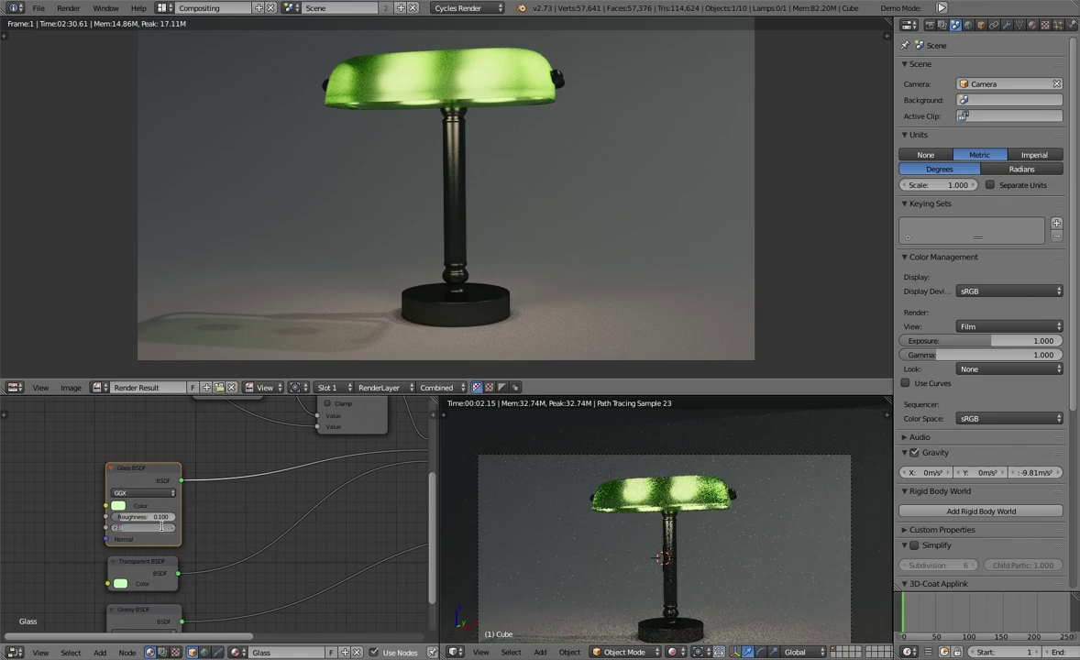
pyautogui.write('2')
pyautogui.press('Return')
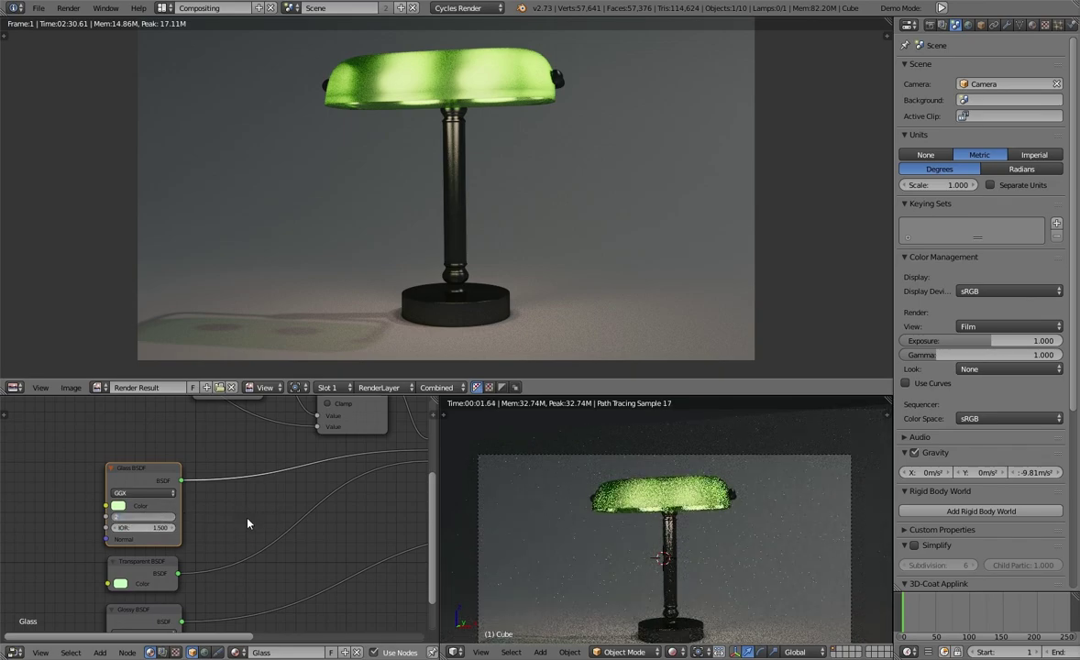
pyautogui.moveTo(162, 549); pyautogui.dragTo(125, 519, button='middle')
pyautogui.press('Return')
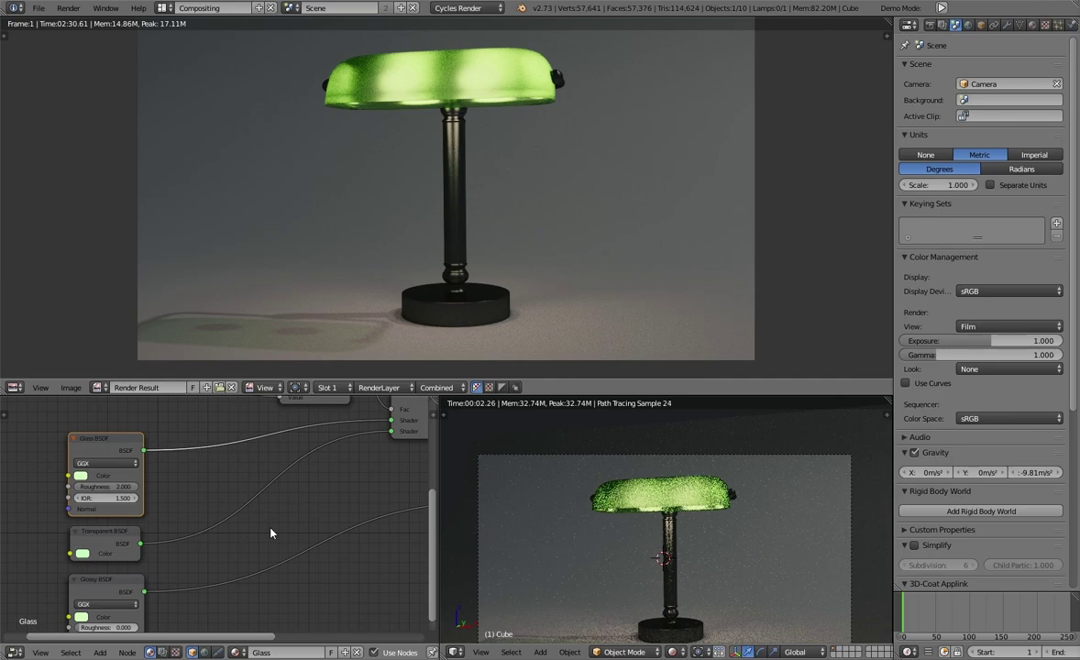
# Set the Glass and Transparent shader colours to near-white
pyautogui.click(81, 476)
pyautogui.click(115, 370)
pyautogui.click(83, 553)
pyautogui.click(115, 448)
pyautogui.moveTo(232, 565); pyautogui.dragTo(220, 519, button='middle')
pyautogui.click(99, 574)
pyautogui.click(104, 446)
# Adjust settings on the other shader nodes and bring the Mix Shader into view
pyautogui.moveTo(377, 440)
pyautogui.mouseDown(button='middle')
pyautogui.moveTo(335, 513)
pyautogui.moveTo(365, 498)
pyautogui.mouseUp(button='middle')
pyautogui.click(116, 477)
pyautogui.click(178, 433)
pyautogui.click(118, 555)
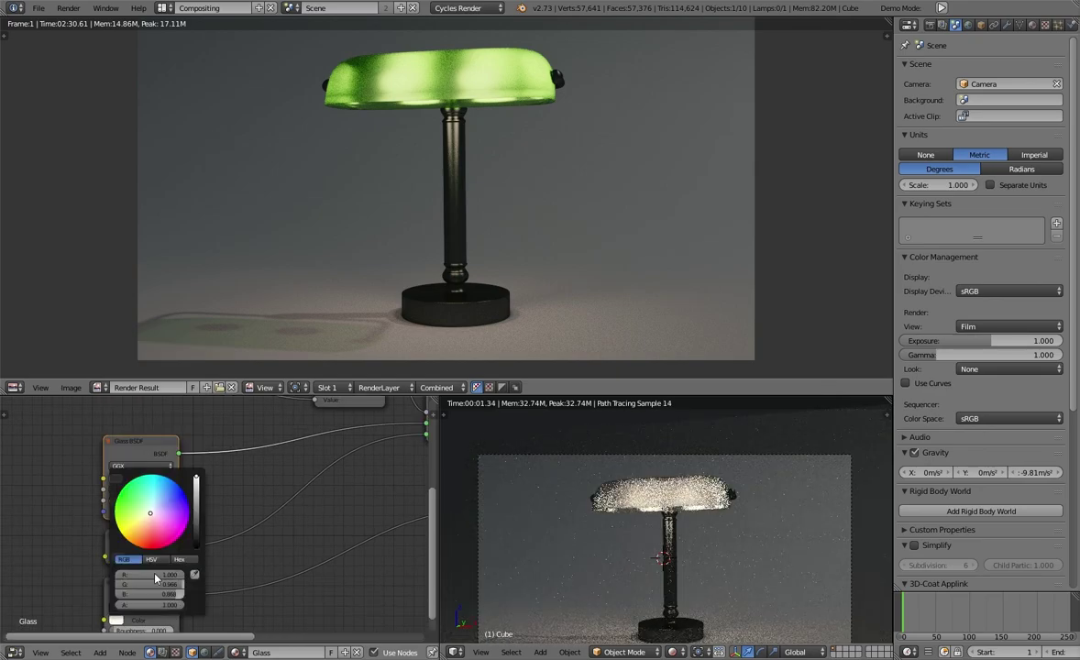
pyautogui.moveTo(229, 551)
pyautogui.mouseDown(button='middle')
pyautogui.moveTo(318, 571)
pyautogui.moveTo(285, 533)
pyautogui.mouseUp(button='middle')
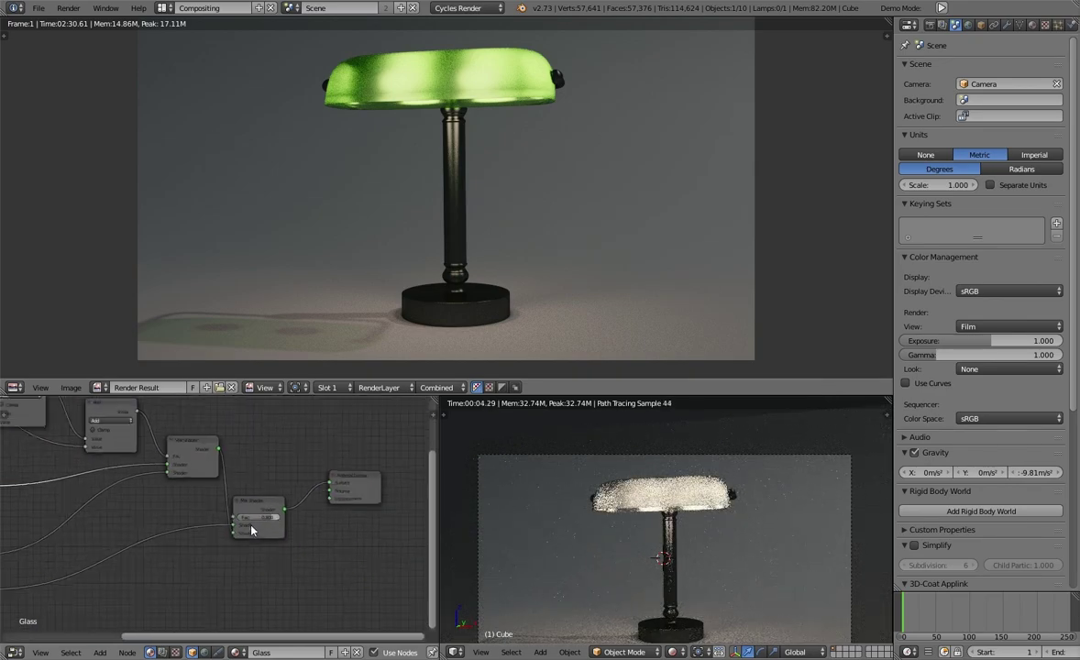
# Set the Mix Shader Fac to exactly 0.3 and return the viewport to solid shading
pyautogui.scroll(3, 327, 541)
pyautogui.moveTo(338, 518); pyautogui.dragTo(293, 524)
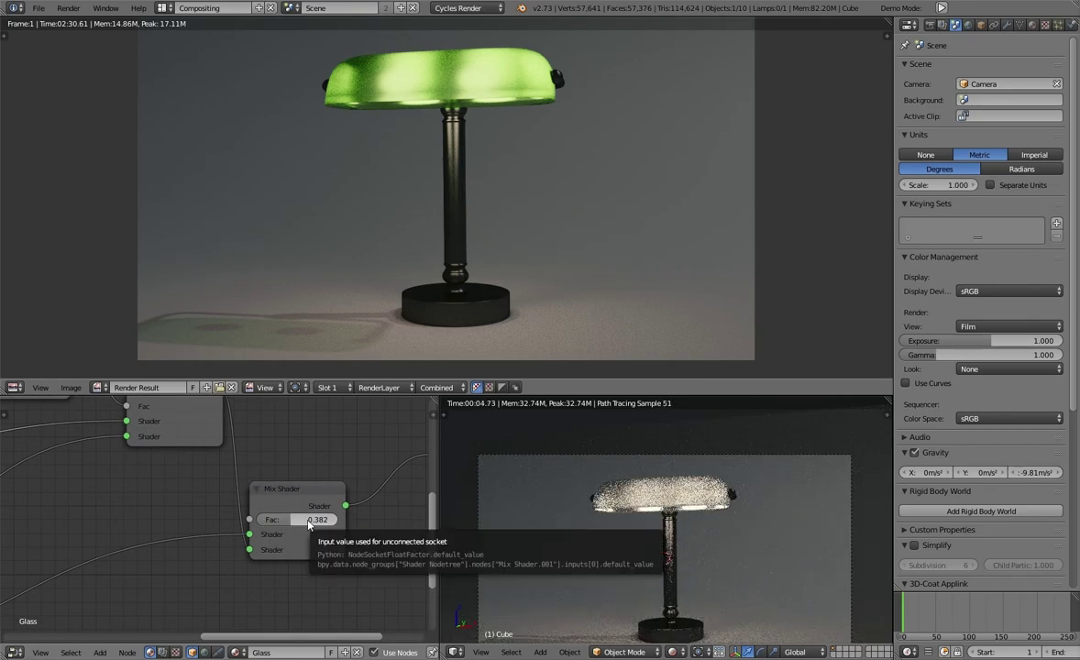
pyautogui.moveTo(308, 524); pyautogui.dragTo(375, 539)
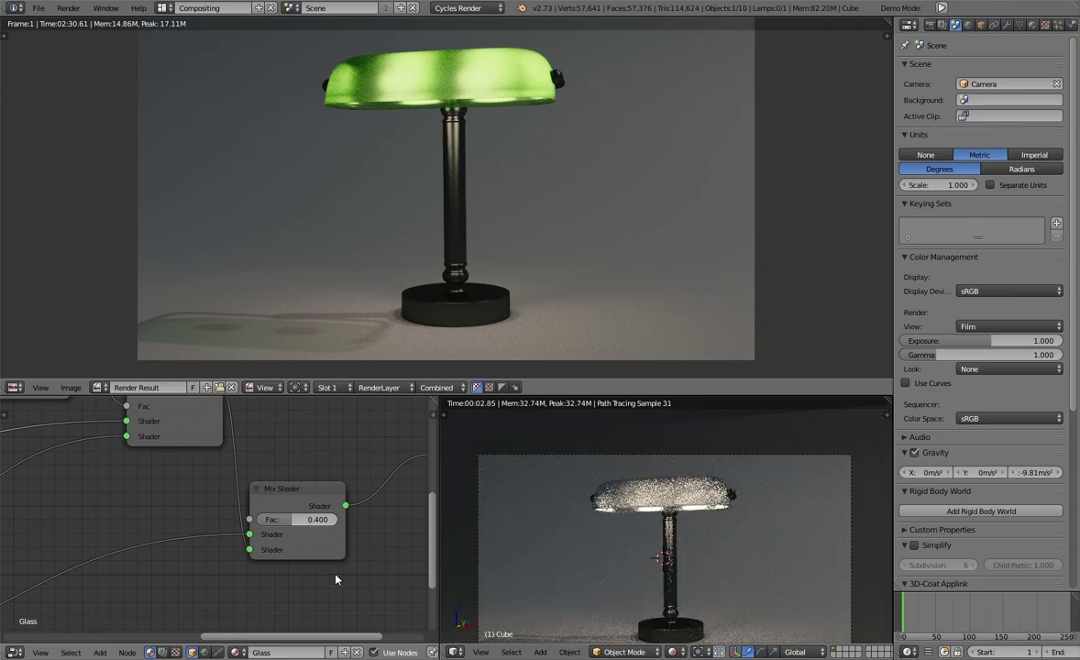
pyautogui.moveTo(252, 555); pyautogui.dragTo(250, 549)
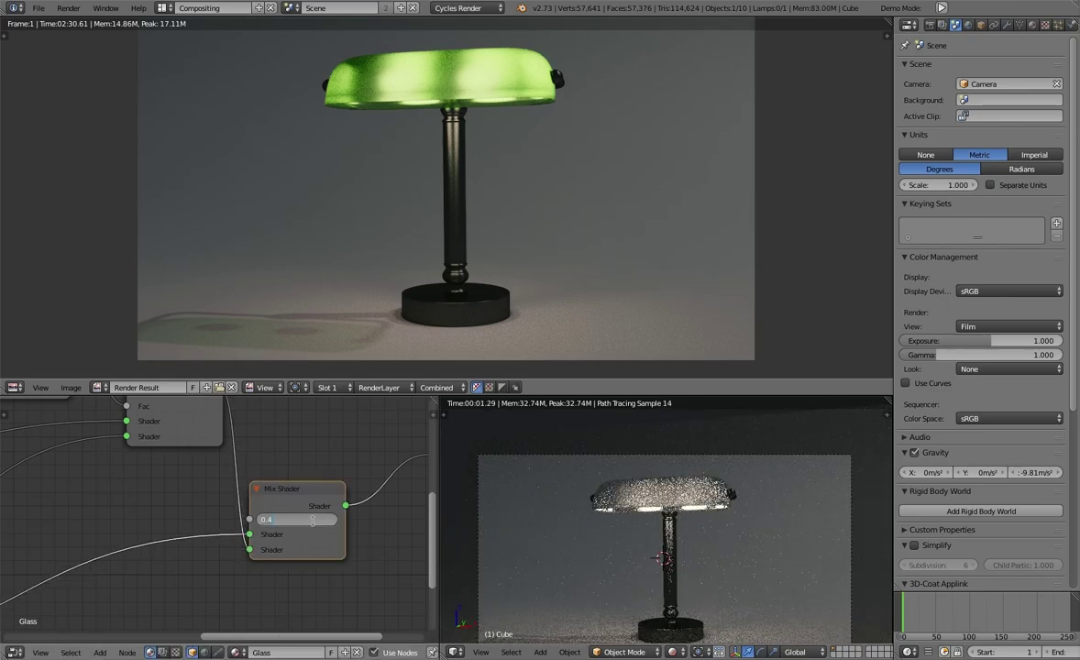
pyautogui.write('0.3')
pyautogui.press('Return')
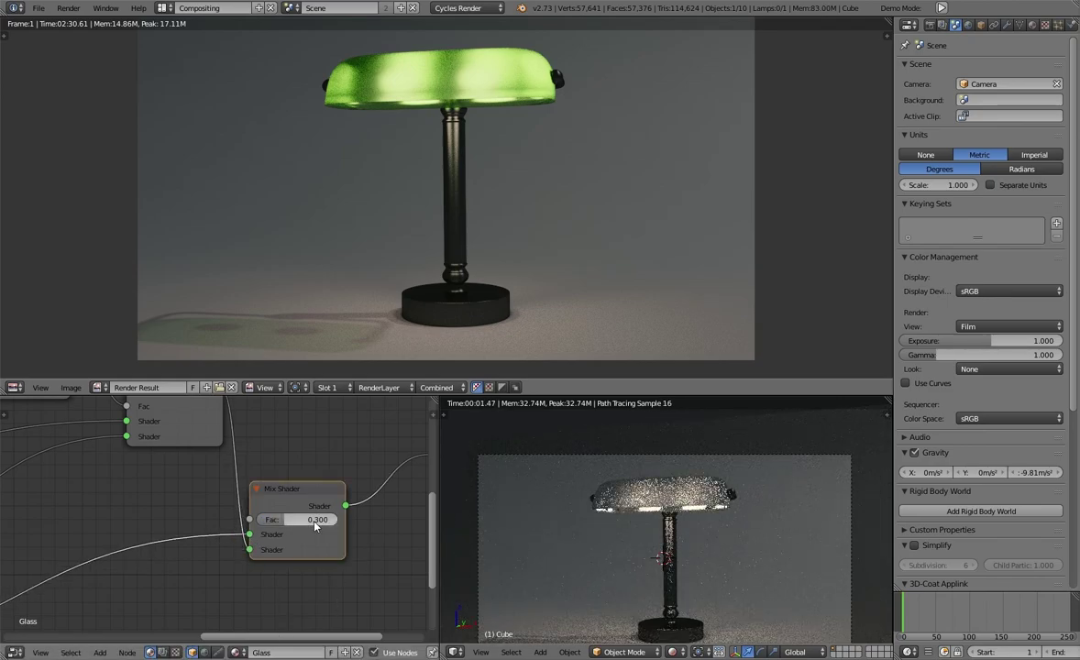
pyautogui.click(674, 652)
pyautogui.click(724, 535)
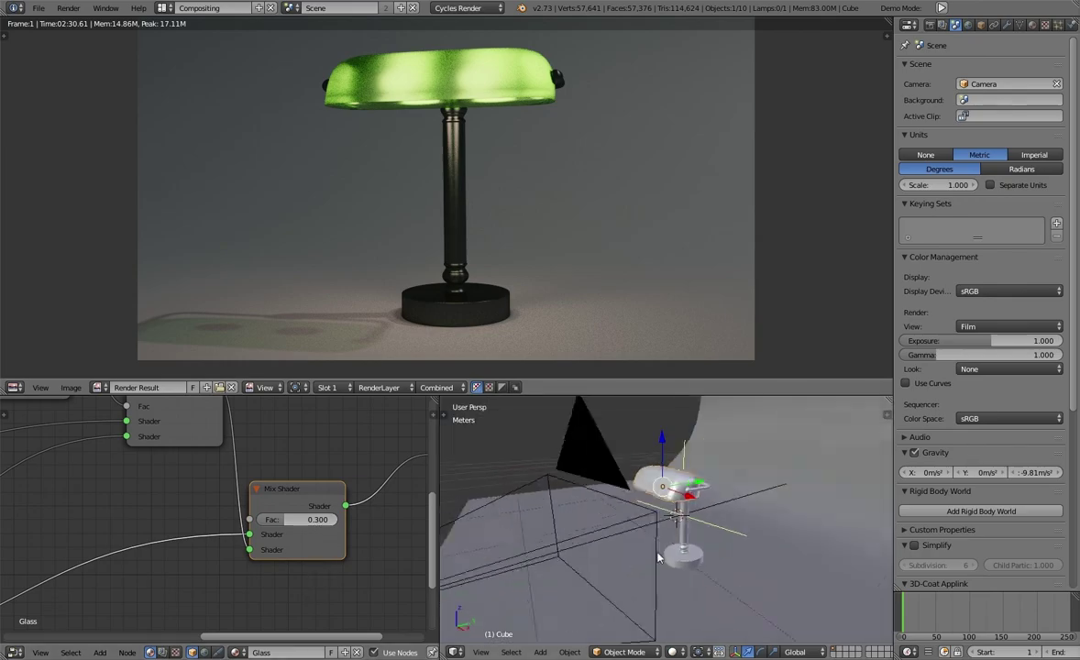
# Add a new camera, Camera.001, and view the scene through it
pyautogui.moveTo(870, 570); pyautogui.dragTo(697, 440, button='middle')
pyautogui.rightClick(689, 430)
pyautogui.hotkey('shift', 'a')
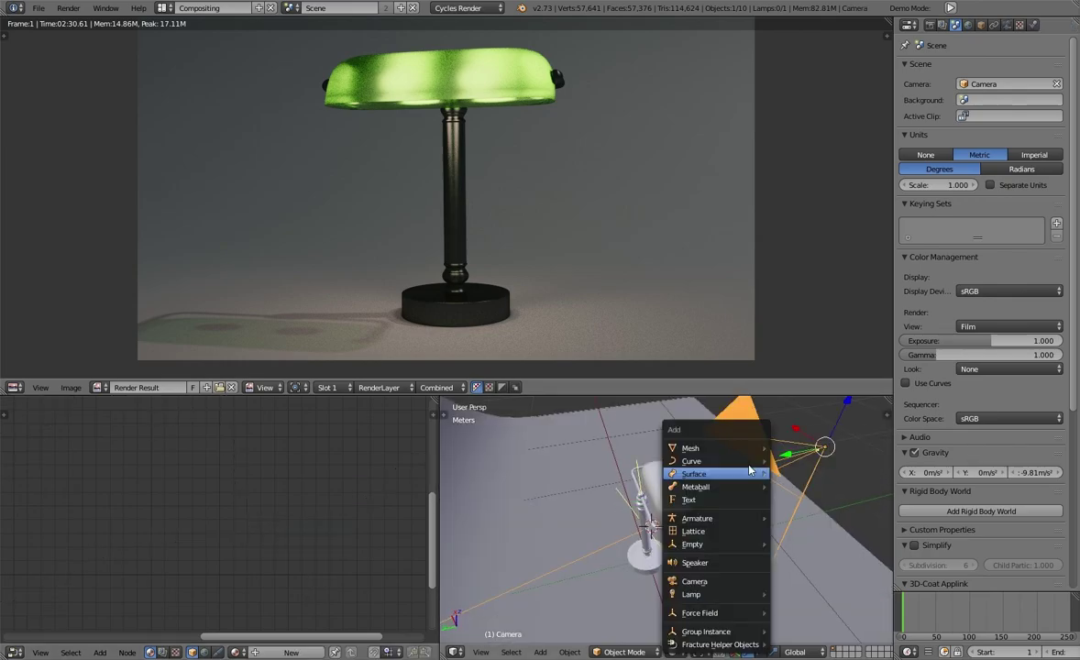
pyautogui.click(727, 580)
pyautogui.press('ctrl+KP_0')
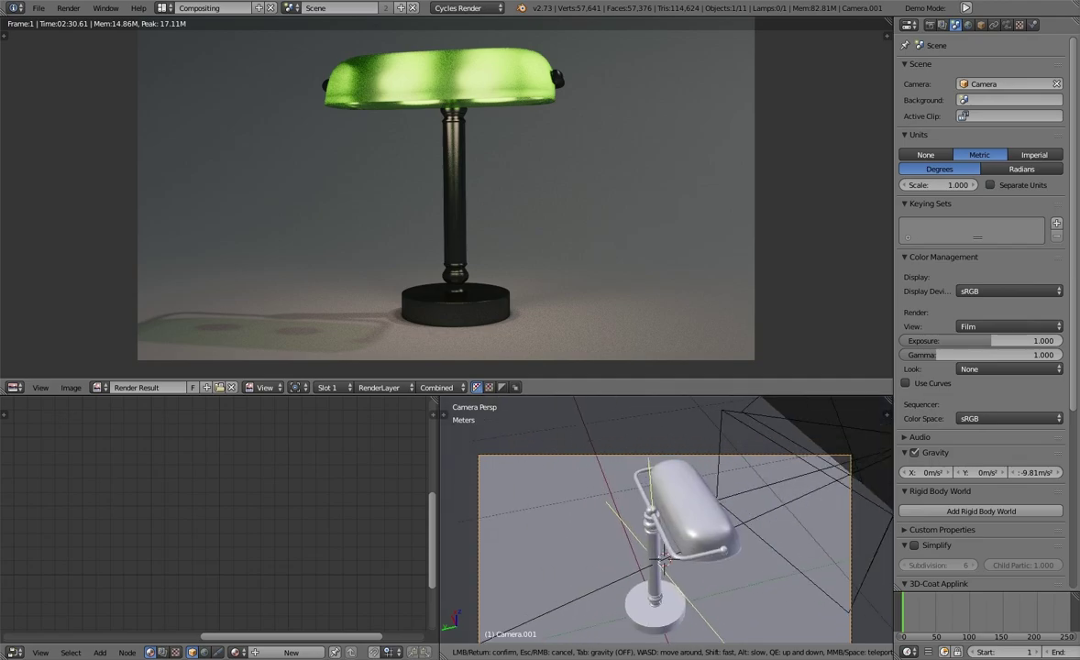
# Focus Camera.001's depth of field on Cylinder.001 at f-stop 5.6 and start an F12 render
pyautogui.click(1006, 25)
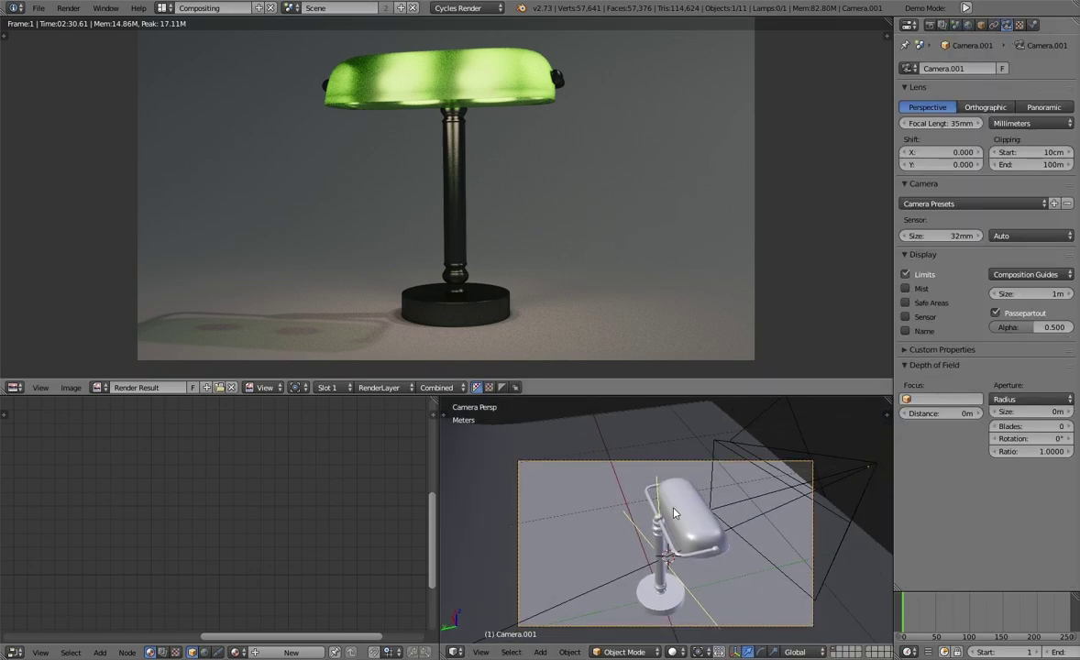
pyautogui.click(942, 399)
pyautogui.click(926, 449)
pyautogui.press('KP_0')
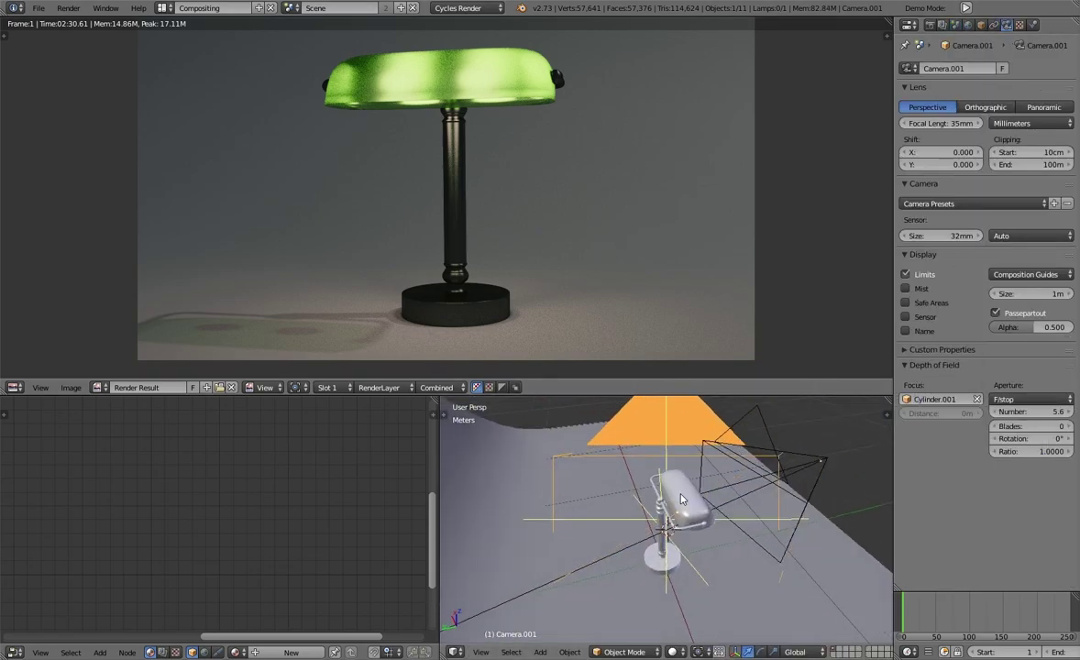
pyautogui.press('F12')
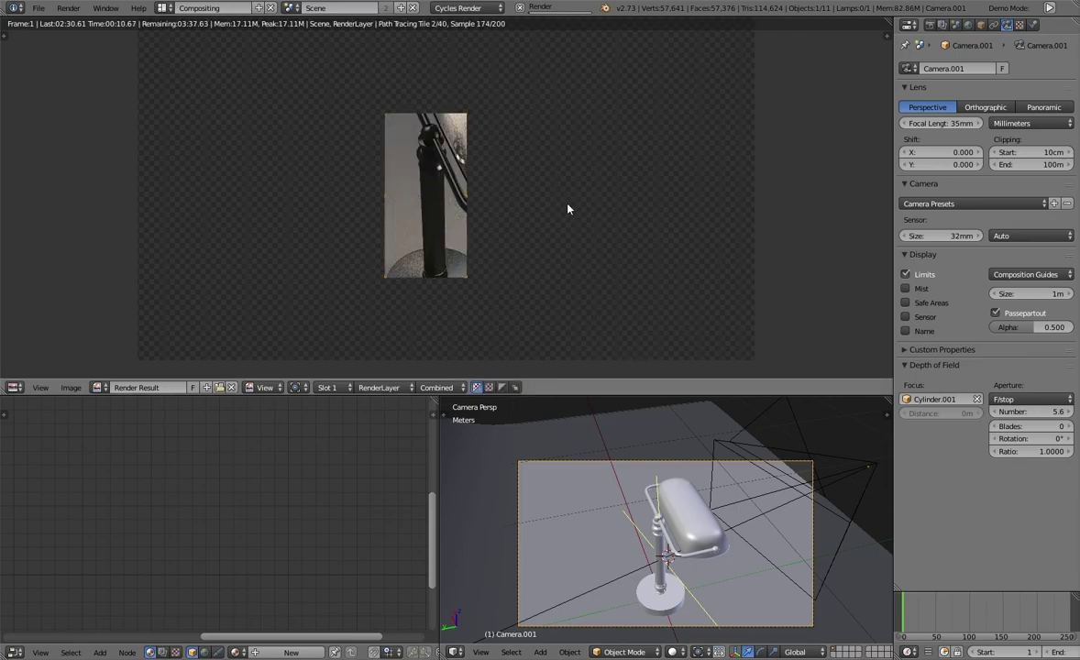
# Select the lamp shade and restart the F12 render from scratch
pyautogui.scroll(1, 524, 168)
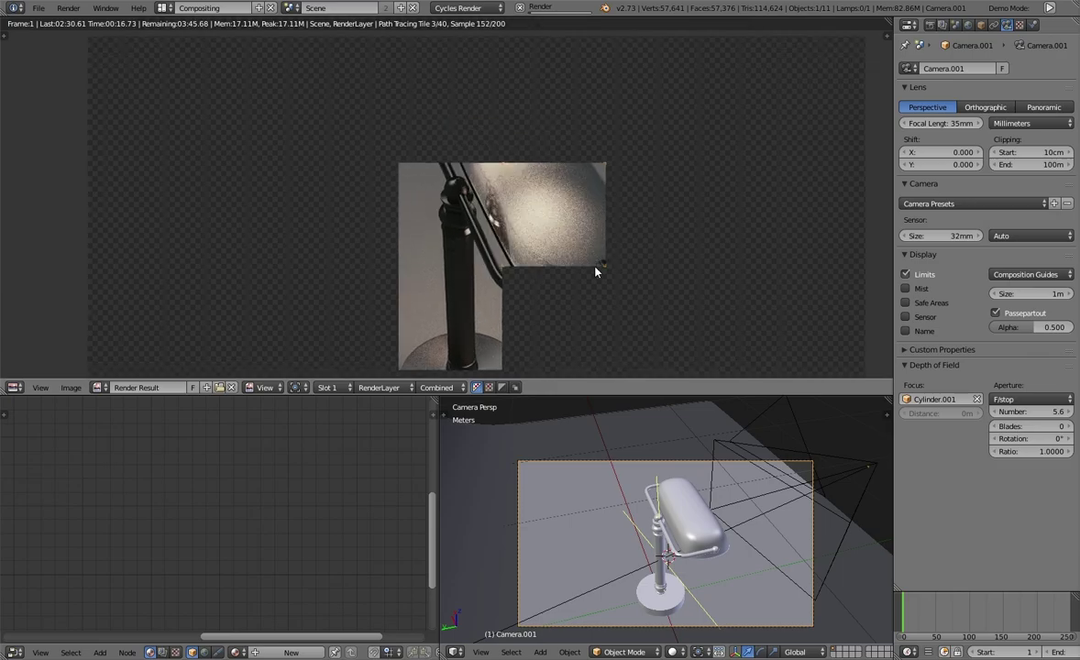
pyautogui.rightClick(694, 531)
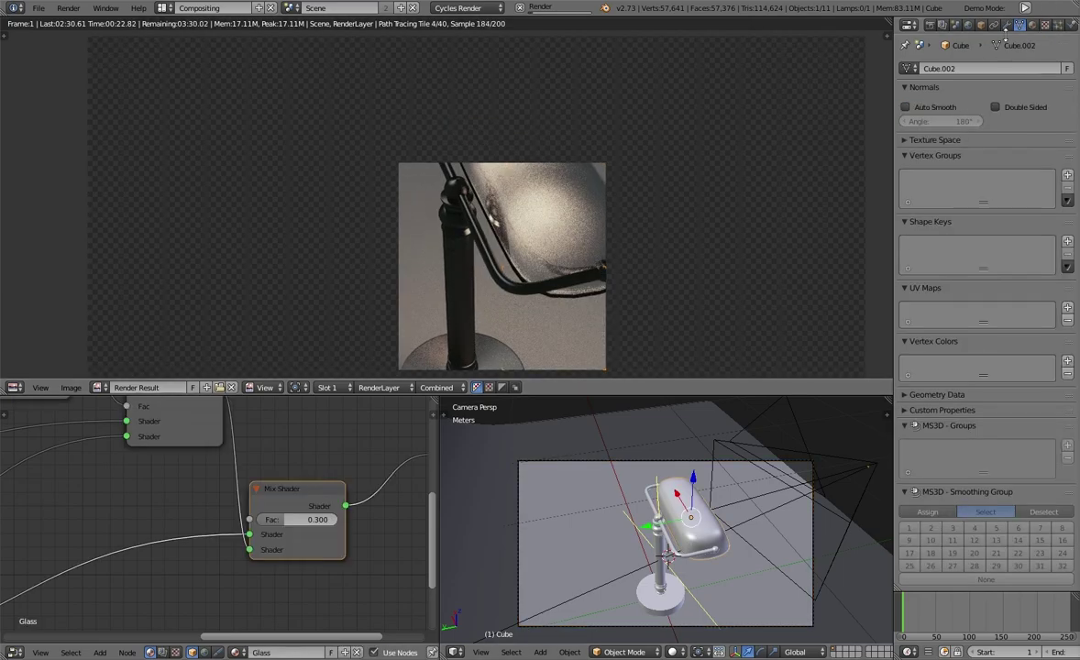
pyautogui.scroll(3, 701, 513)
pyautogui.scroll(2, 706, 504)
pyautogui.scroll(2, 720, 491)
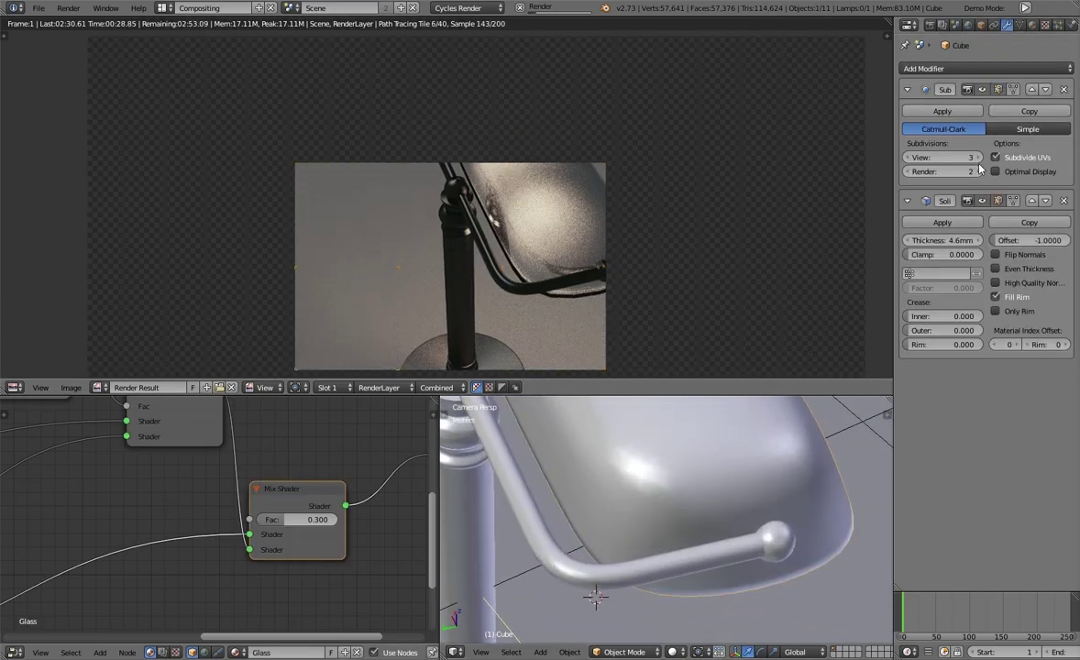
pyautogui.moveTo(687, 283); pyautogui.dragTo(687, 290, button='middle')
pyautogui.press('Escape')
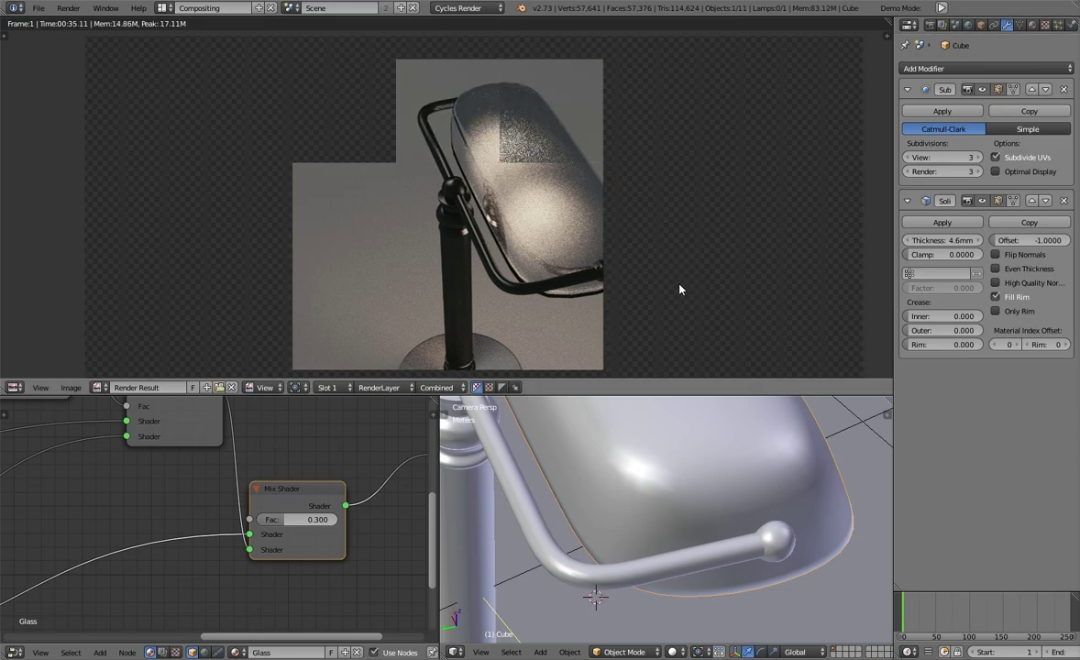
pyautogui.press('F12')
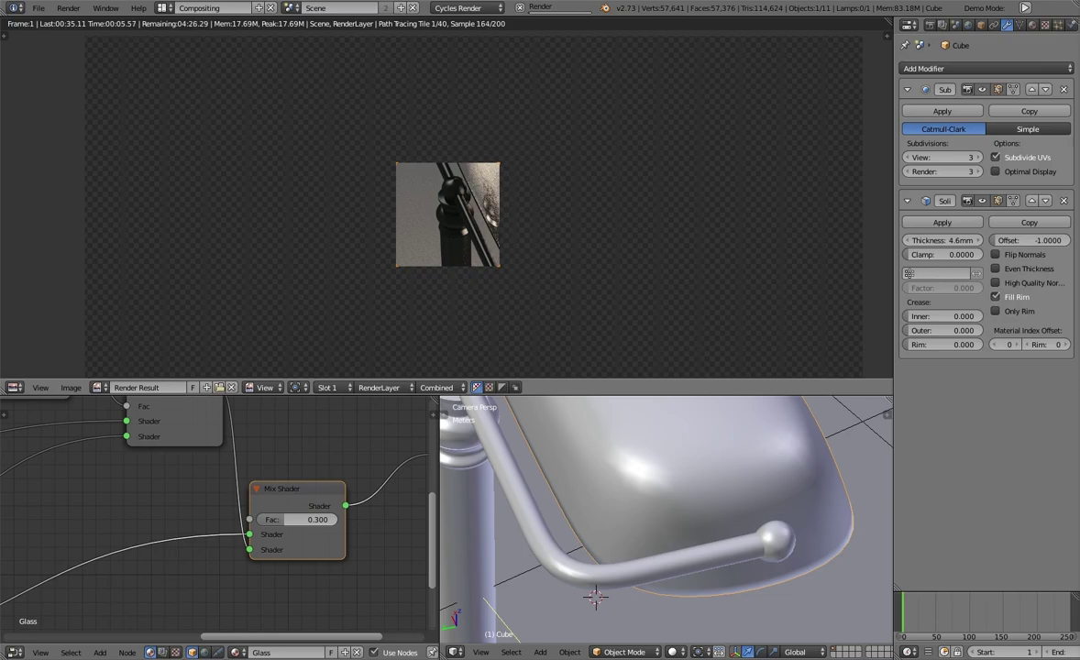
# Set the Mix Shader Fac to 0.5, drag it higher, and switch to rendered view
pyautogui.click(686, 486)
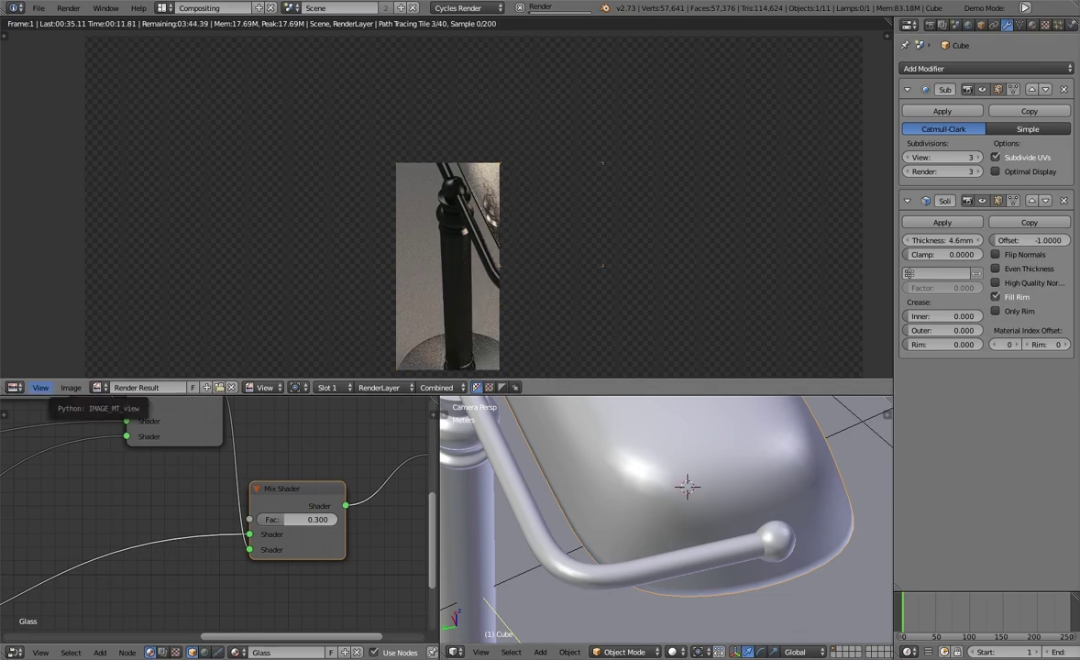
pyautogui.press('Escape')
pyautogui.click(312, 520)
pyautogui.write('0.5')
pyautogui.press('Return')
pyautogui.hotkey('shift', 'z')
pyautogui.moveTo(308, 520)
pyautogui.mouseDown()
pyautogui.moveTo(325, 529)
pyautogui.moveTo(302, 520)
pyautogui.mouseUp()
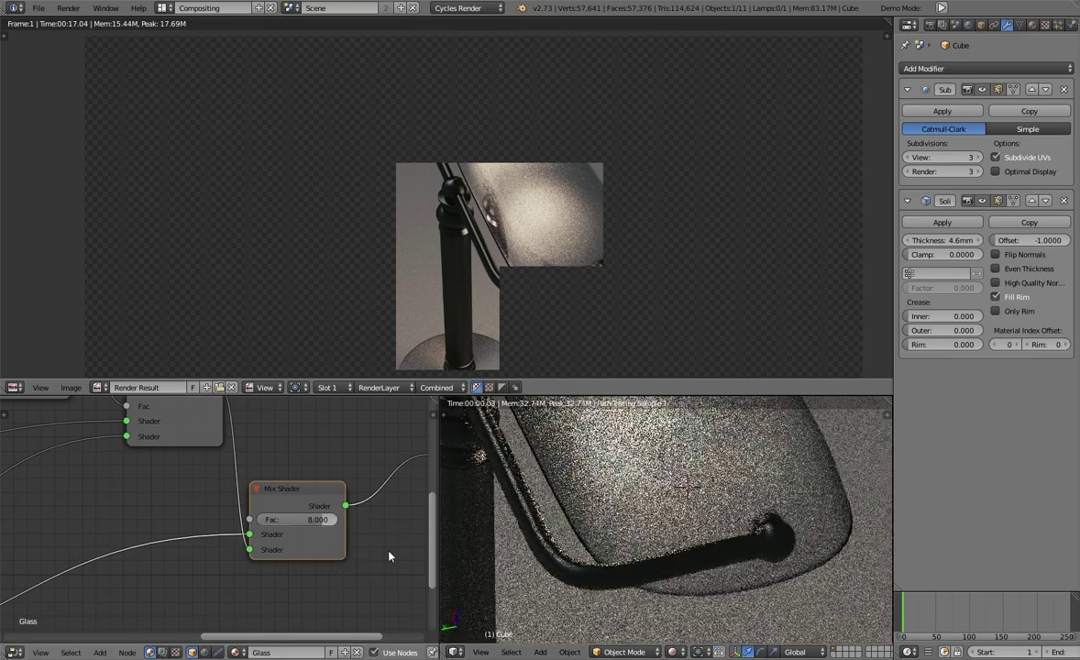
pyautogui.click(303, 520)
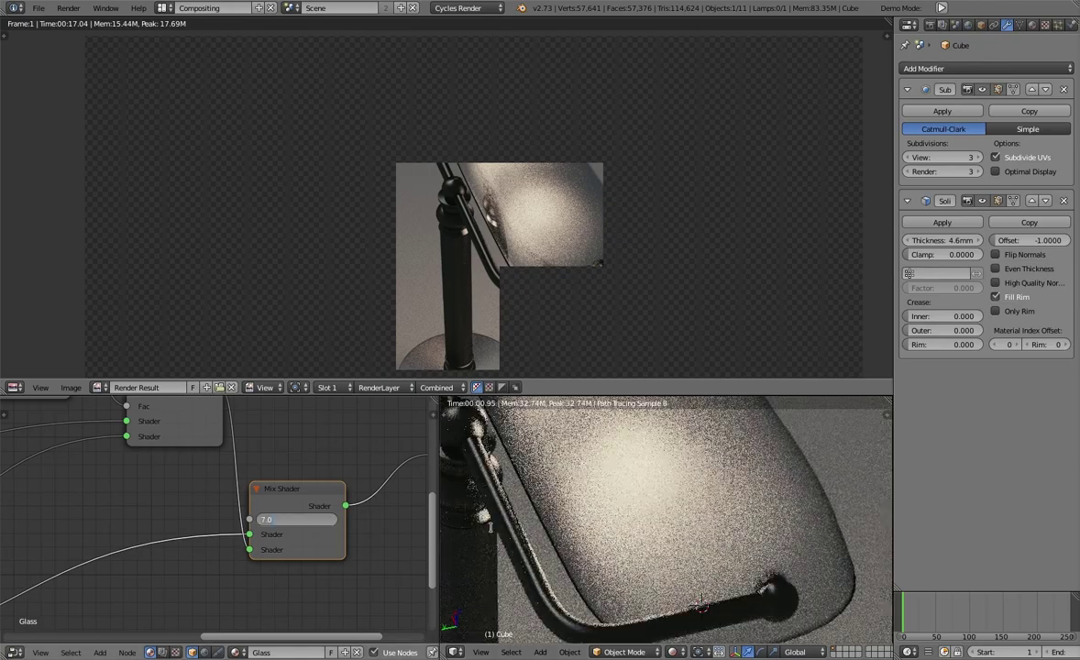
# Retune the Mix Shader factor, clamped at 1.000, then settle around 0.900
pyautogui.write('4')
pyautogui.press('Return')
pyautogui.click(321, 520)
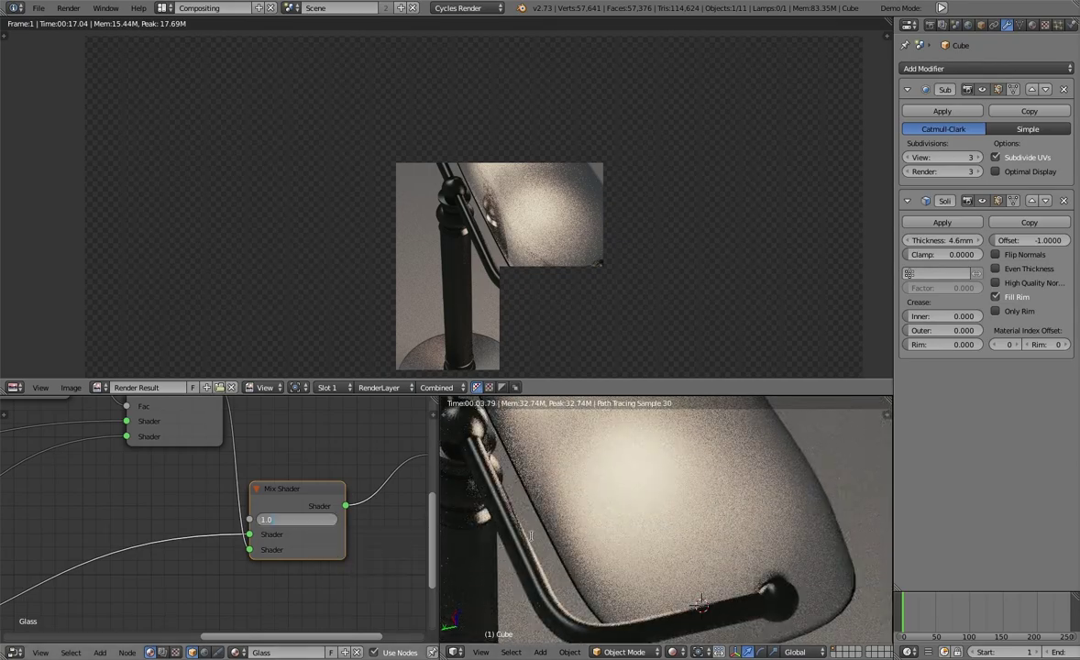
pyautogui.write('0.8')
pyautogui.press('Return')
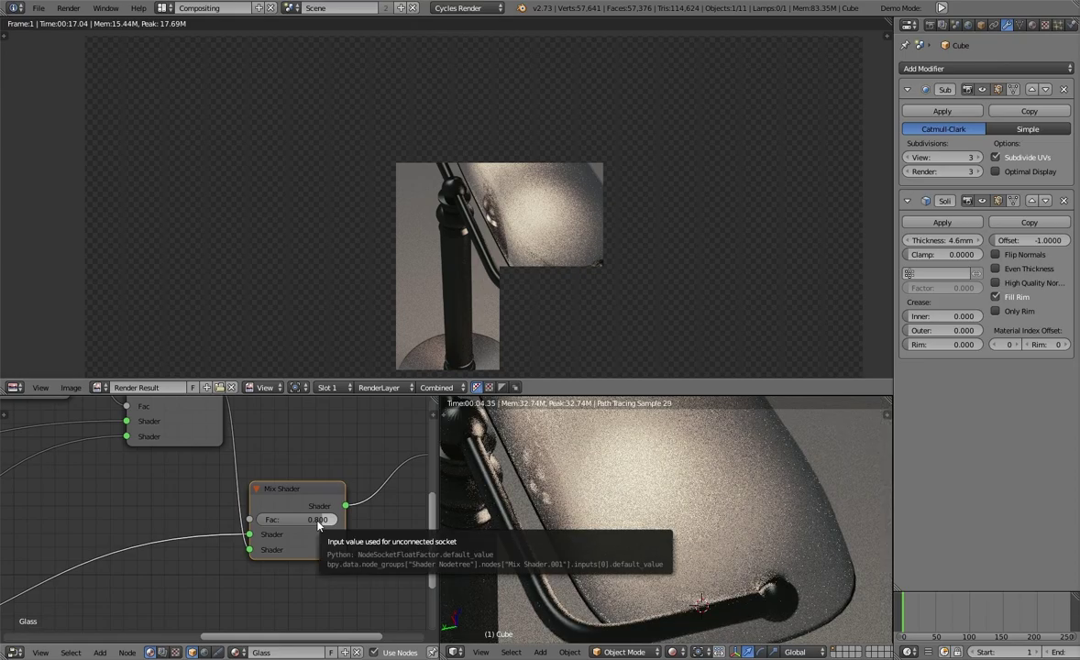
pyautogui.click(332, 520)
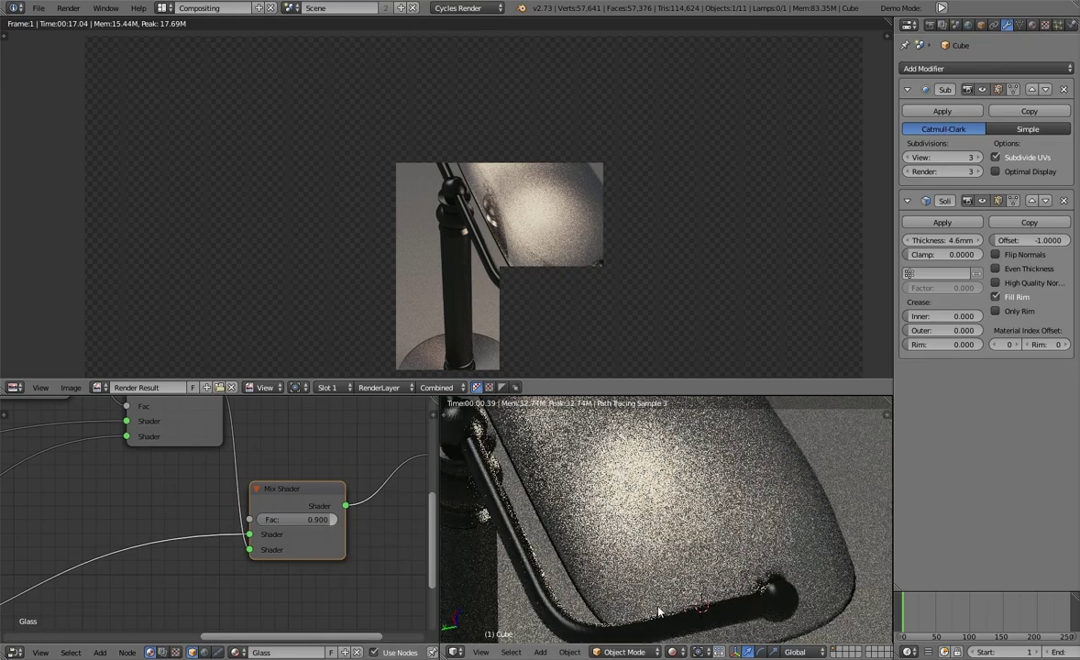
# Set Glass roughness to 0.5 and try IOR values 2, 3 and 12, reverting to 1.500
pyautogui.scroll(-2, 196, 548)
pyautogui.keyDown('ctrl'); pyautogui.scroll(3, 188, 541); pyautogui.keyUp('ctrl')
pyautogui.keyDown('ctrl'); pyautogui.scroll(3, 170, 541); pyautogui.keyUp('ctrl')
pyautogui.press('Return')
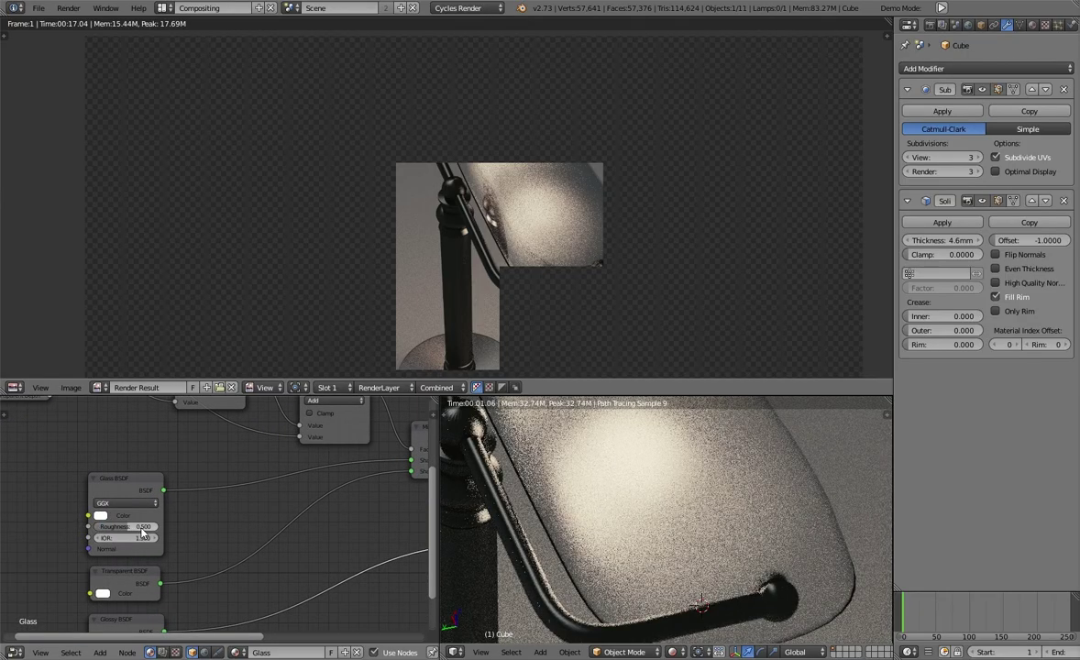
pyautogui.moveTo(563, 556); pyautogui.dragTo(626, 553, button='middle')
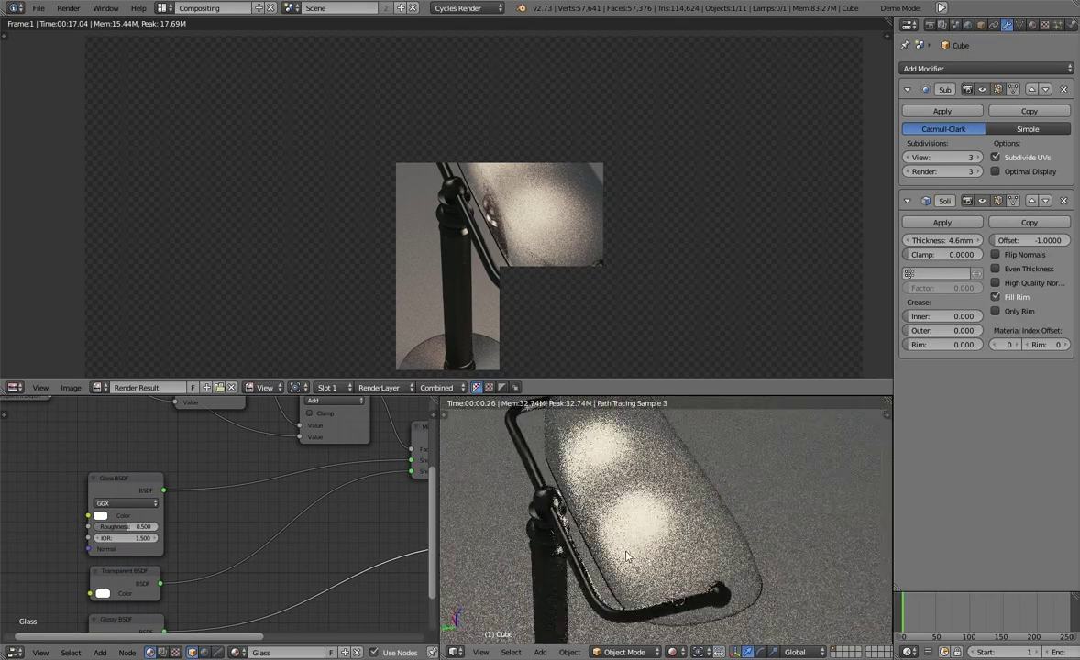
pyautogui.moveTo(126, 538); pyautogui.dragTo(281, 545)
pyautogui.scroll(-1, 285, 544)
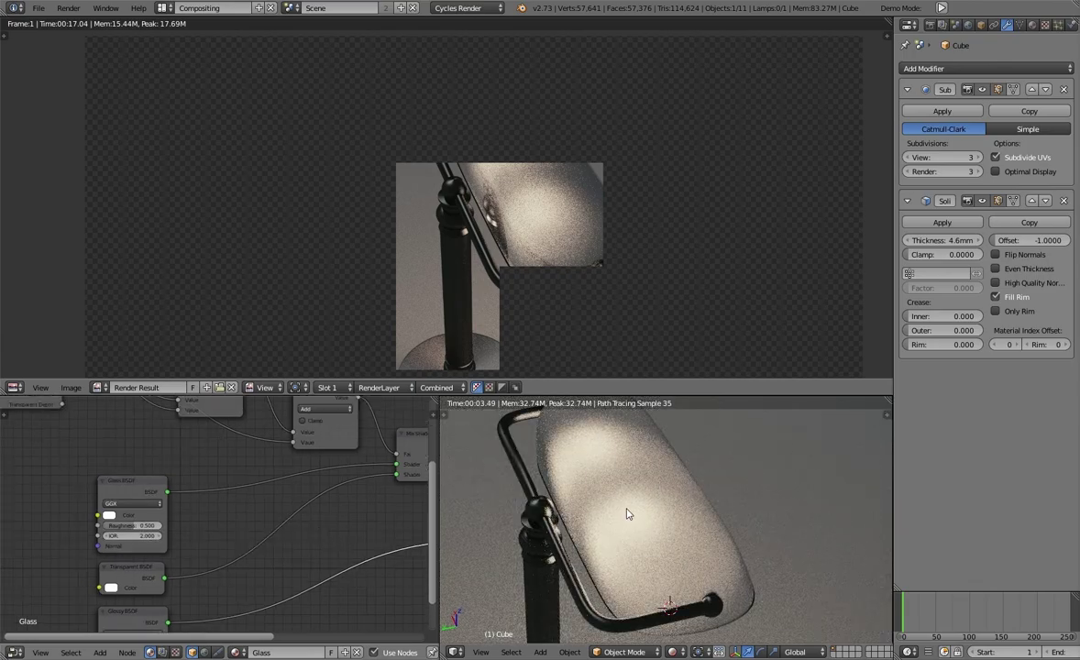
pyautogui.moveTo(626, 510); pyautogui.dragTo(568, 518, button='middle')
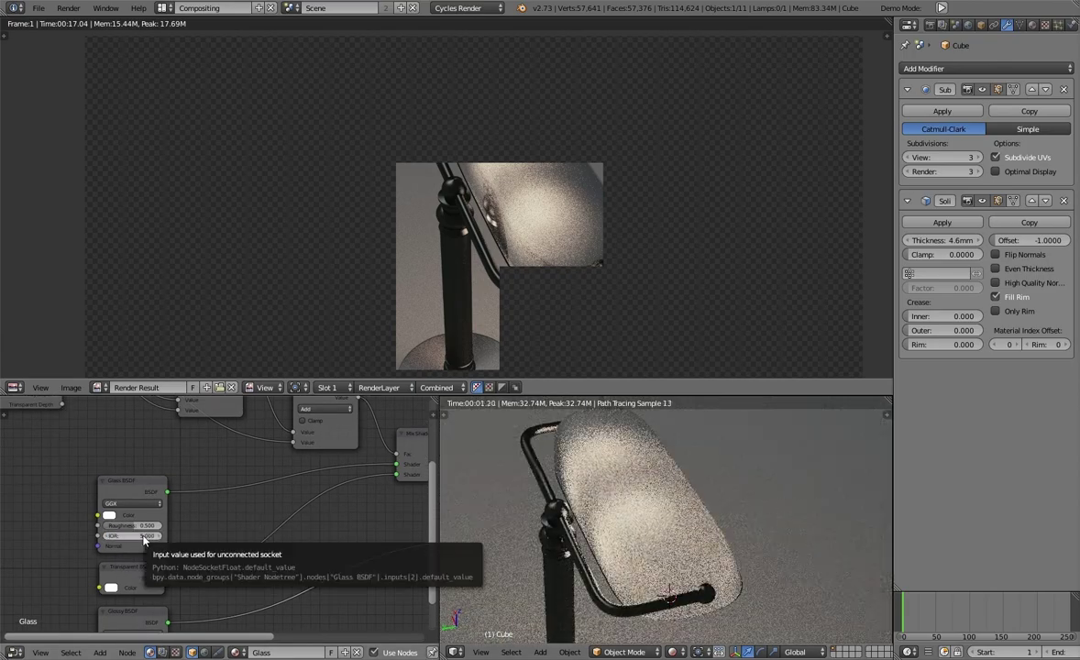
pyautogui.moveTo(134, 536); pyautogui.dragTo(142, 541)
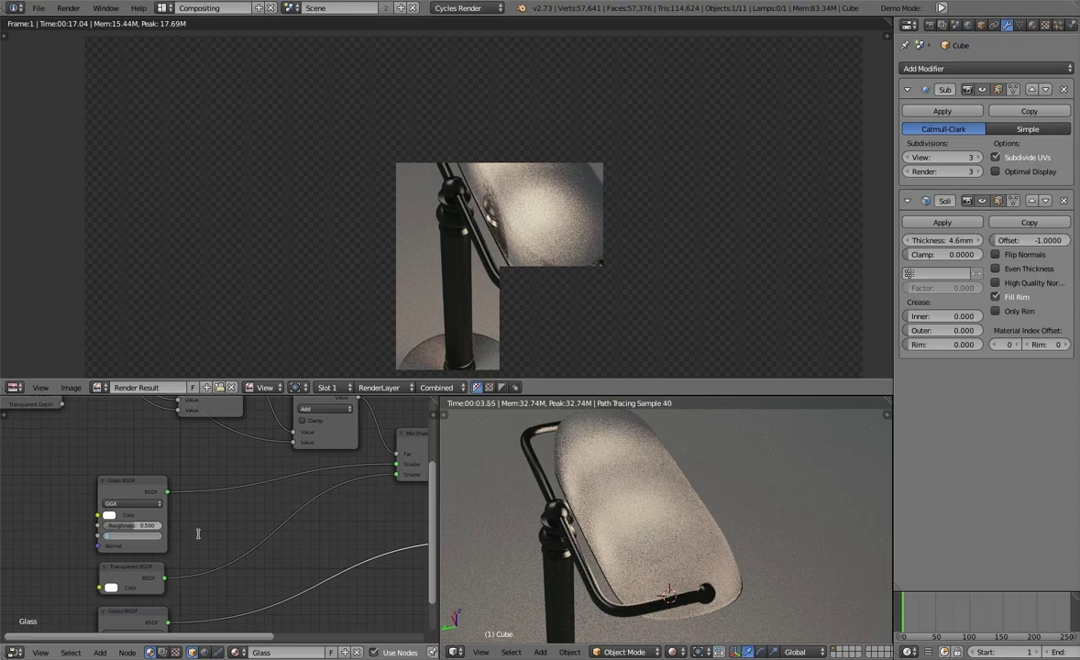
pyautogui.hotkey('ctrl', 'z')
pyautogui.hotkey('ctrl', 'z')
pyautogui.hotkey('ctrl', 'z')
pyautogui.press('Return')
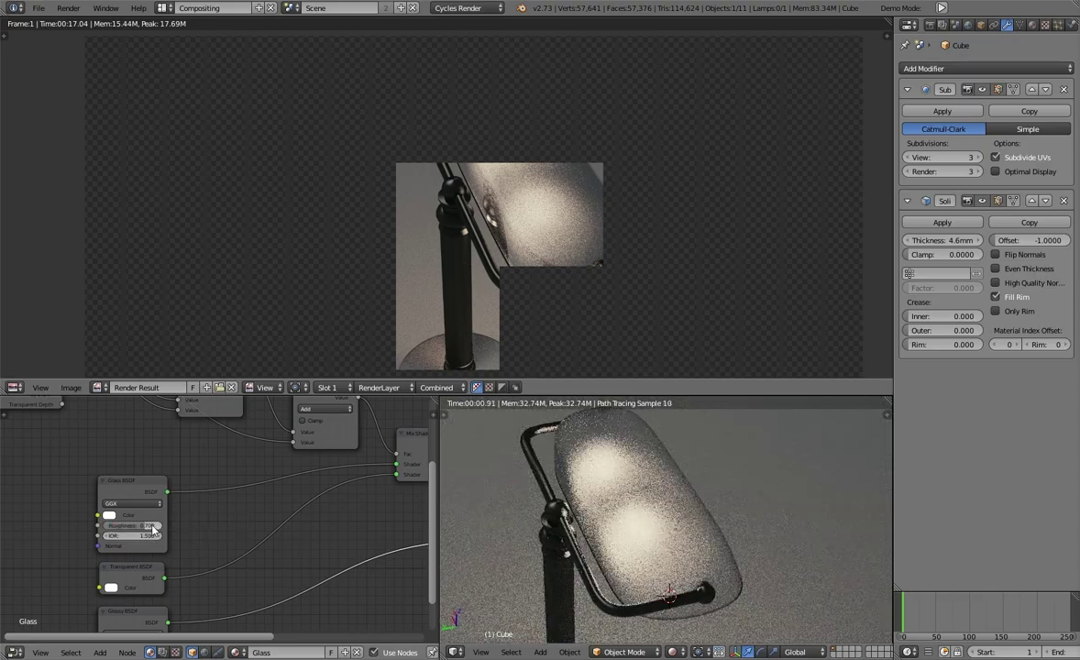
# Set the Glass BSDF roughness to 0.300
pyautogui.moveTo(137, 525); pyautogui.dragTo(242, 529)
pyautogui.click(133, 525)
pyautogui.write('0.3')
pyautogui.press('Return')
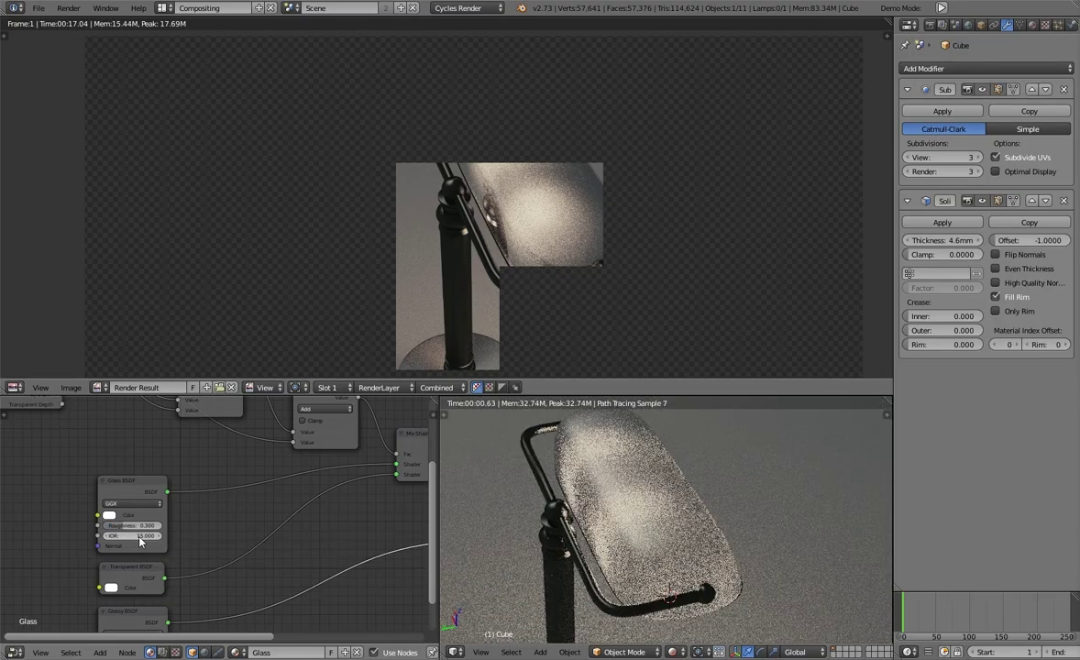
# Cycle Glass IOR through 15, 1 and 0.9 to 3.000, then wire the lower Mix Shader to the output
pyautogui.click(145, 536)
pyautogui.press('Return')
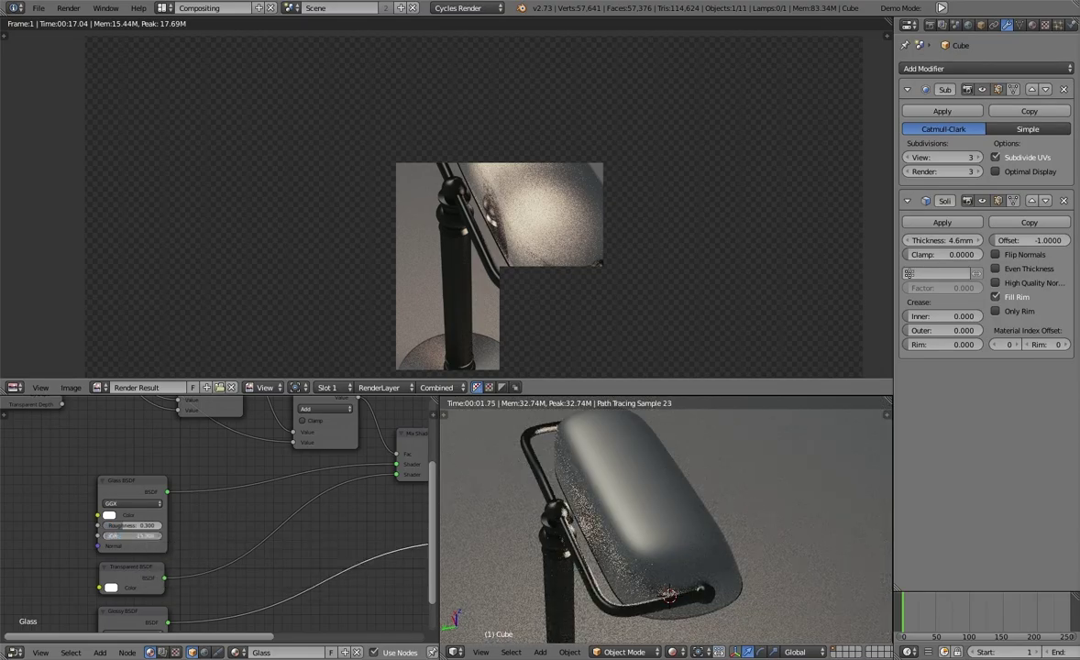
pyautogui.click(133, 536)
pyautogui.press('Return')
pyautogui.moveTo(133, 537); pyautogui.dragTo(142, 540)
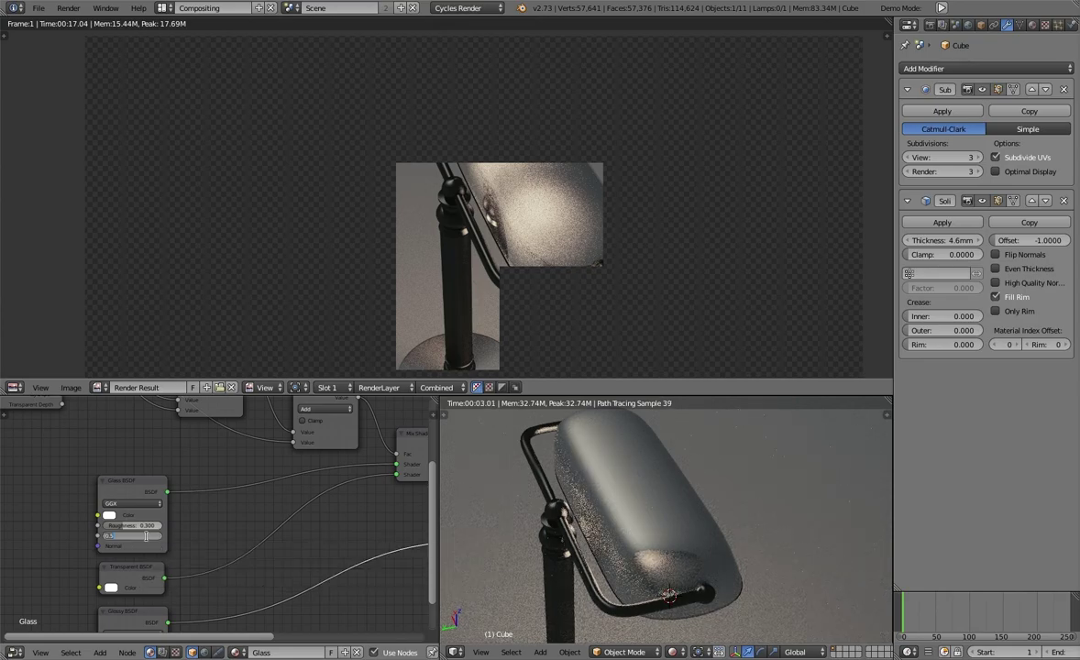
pyautogui.click(133, 535)
pyautogui.press('Return')
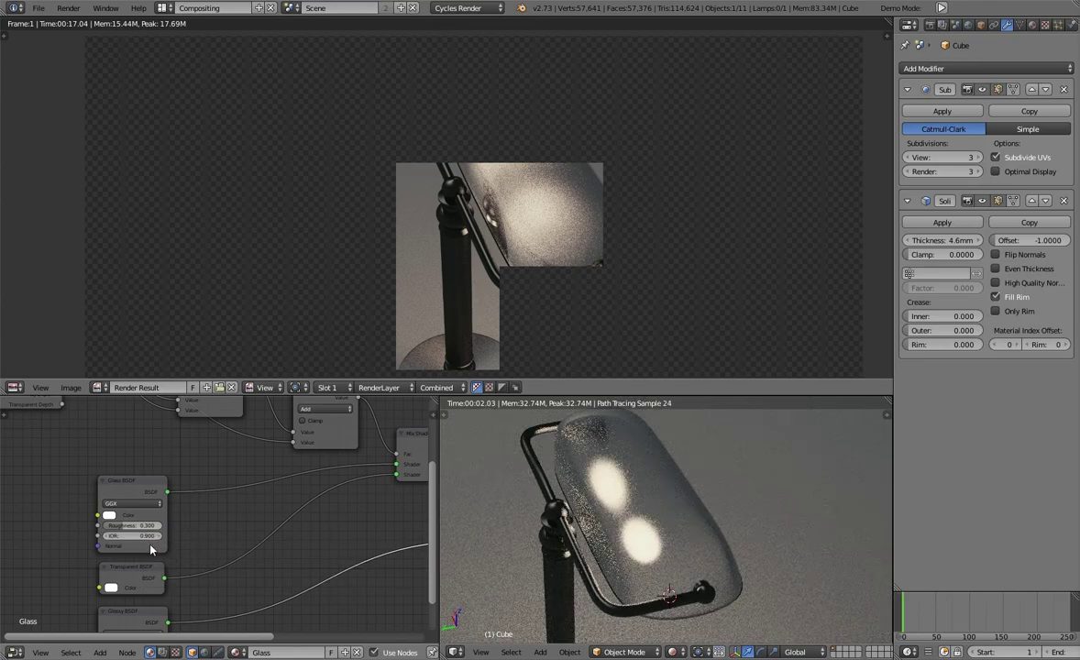
pyautogui.click(147, 536)
pyautogui.press('Return')
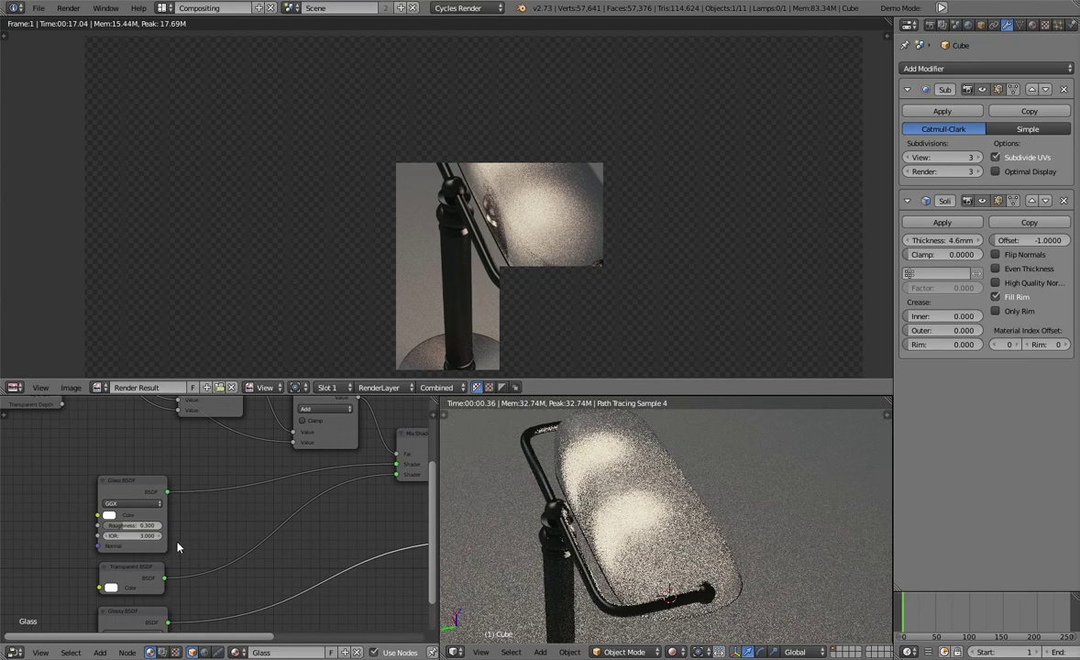
pyautogui.moveTo(366, 520); pyautogui.dragTo(150, 501, button='middle')
pyautogui.moveTo(361, 472); pyautogui.dragTo(307, 503)
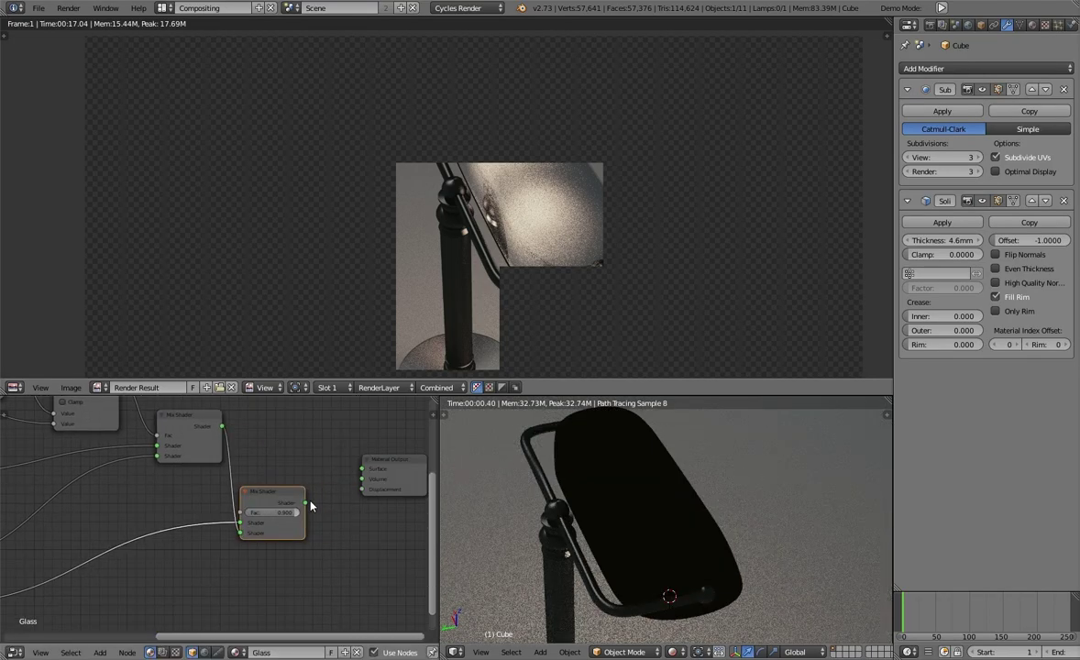
# Undo the new output link and add a Subsurface Scattering node to the tree
pyautogui.hotkey('ctrl', 'z')
pyautogui.scroll(-2, 624, 547)
pyautogui.hotkey('shift', 'z')
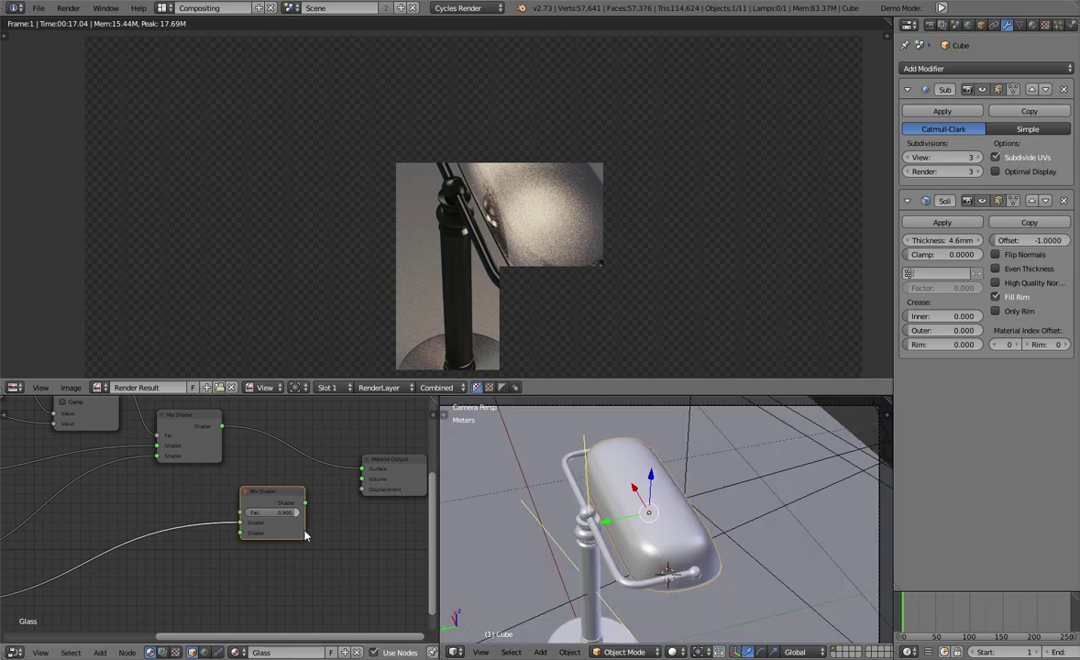
pyautogui.scroll(-1, 341, 632)
pyautogui.keyDown('ctrl'); pyautogui.scroll(-1, 301, 651); pyautogui.keyUp('ctrl')
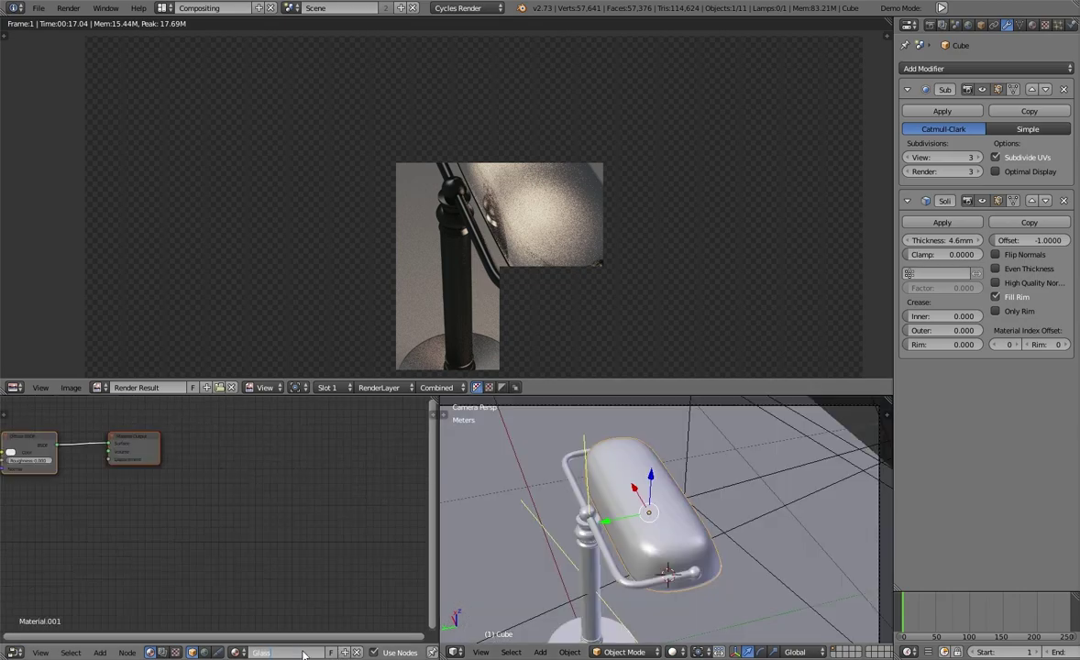
pyautogui.write('2')
pyautogui.hotkey('shift', 'a')
pyautogui.click(119, 445)
pyautogui.write('su')
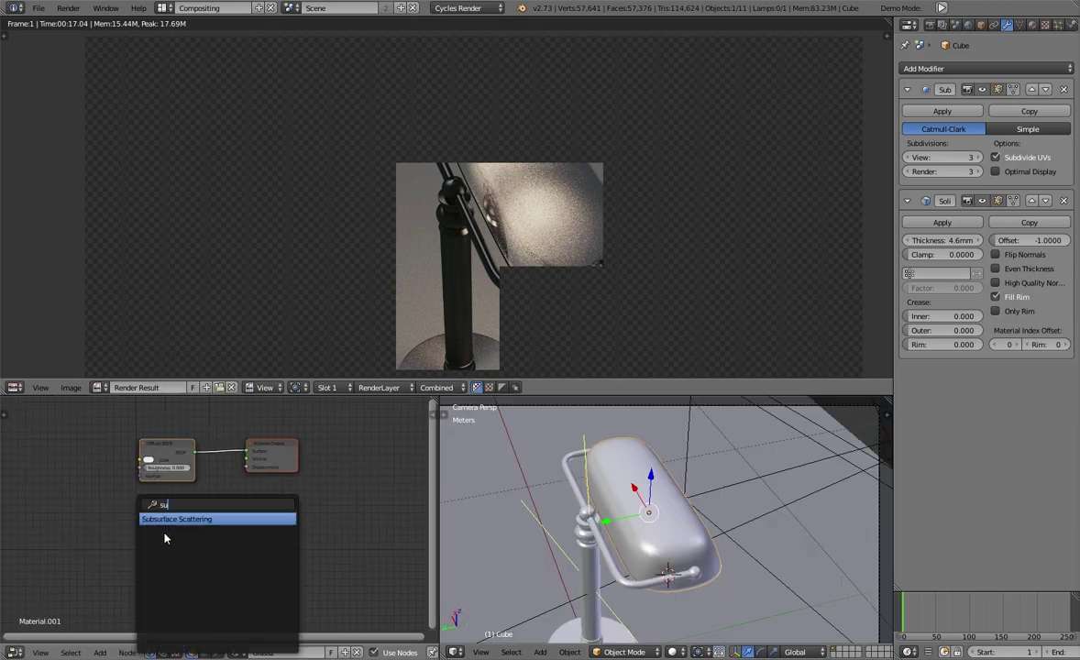
pyautogui.press('Return')
pyautogui.click(86, 514)
# Set the render device to CPU and pull the Diffuse node out of the chain
pyautogui.click(929, 24)
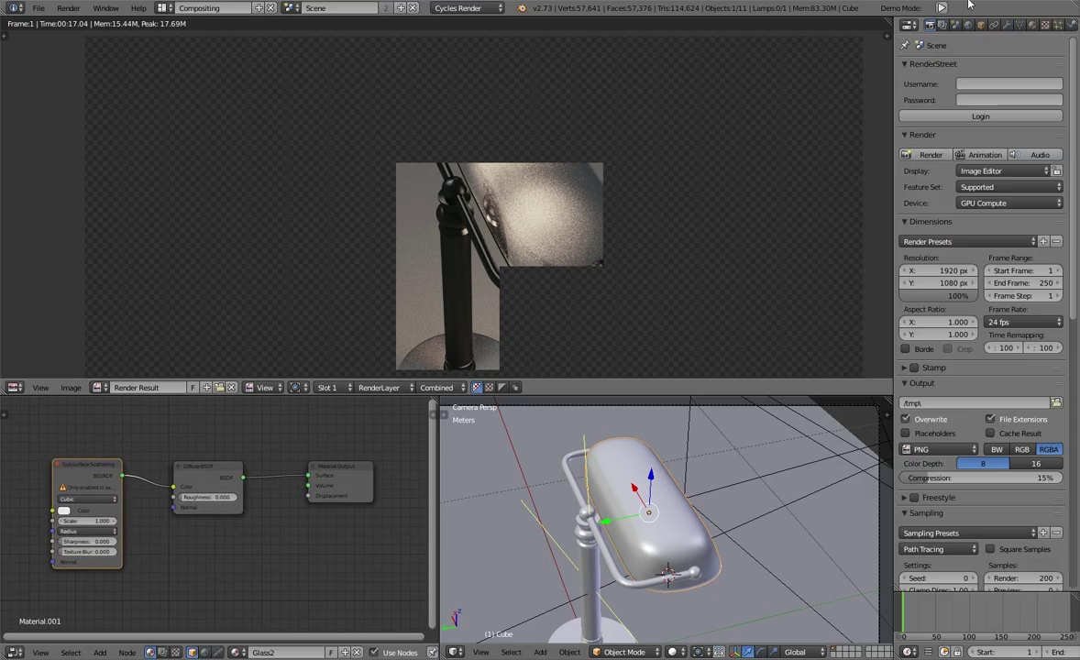
pyautogui.click(1008, 203)
pyautogui.click(1009, 187)
pyautogui.press('Home')
pyautogui.moveTo(260, 474); pyautogui.dragTo(259, 566)
pyautogui.click(108, 495)
pyautogui.hotkey('shift', 'z')
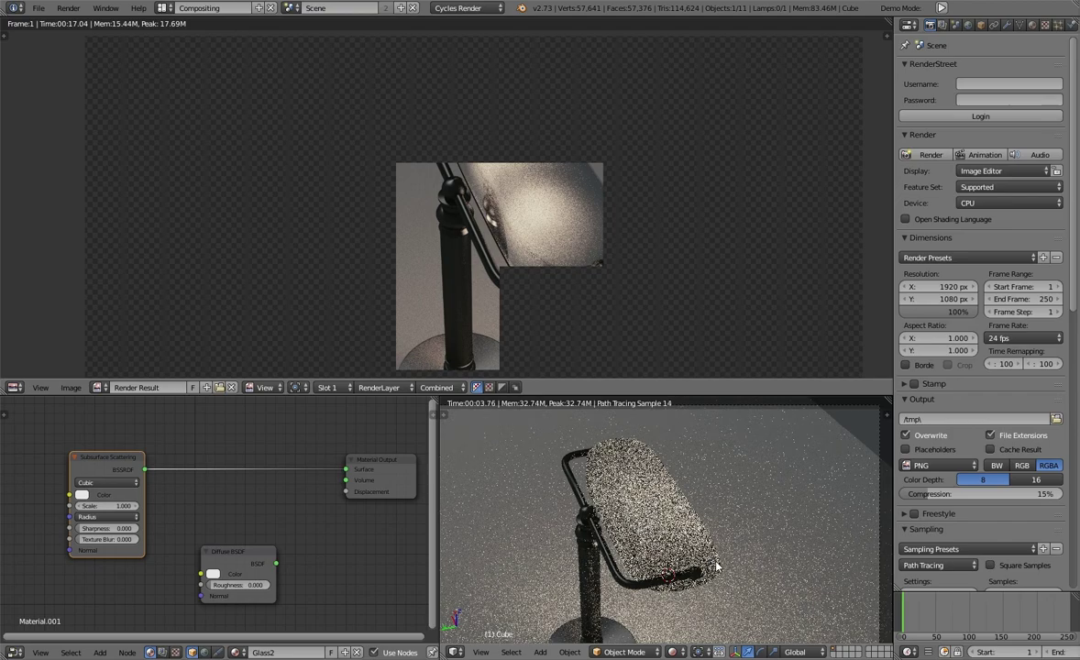
pyautogui.hotkey('shift', 'z')
# Insert a Mix Shader on the link and wire a new Glossy BSDF into it
pyautogui.hotkey('shift', 'a')
pyautogui.press('Return')
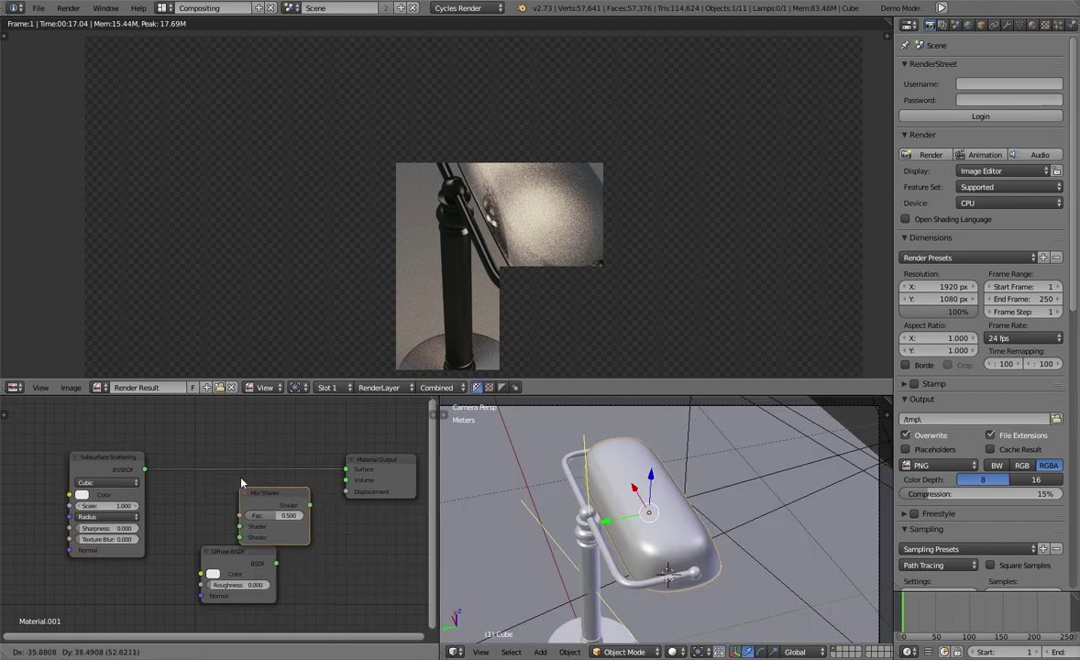
pyautogui.click(220, 468)
pyautogui.hotkey('shift', 'a')
pyautogui.click(231, 519)
pyautogui.moveTo(108, 458); pyautogui.dragTo(117, 417)
pyautogui.moveTo(144, 551); pyautogui.dragTo(233, 508)
pyautogui.hotkey('shift', 'z')
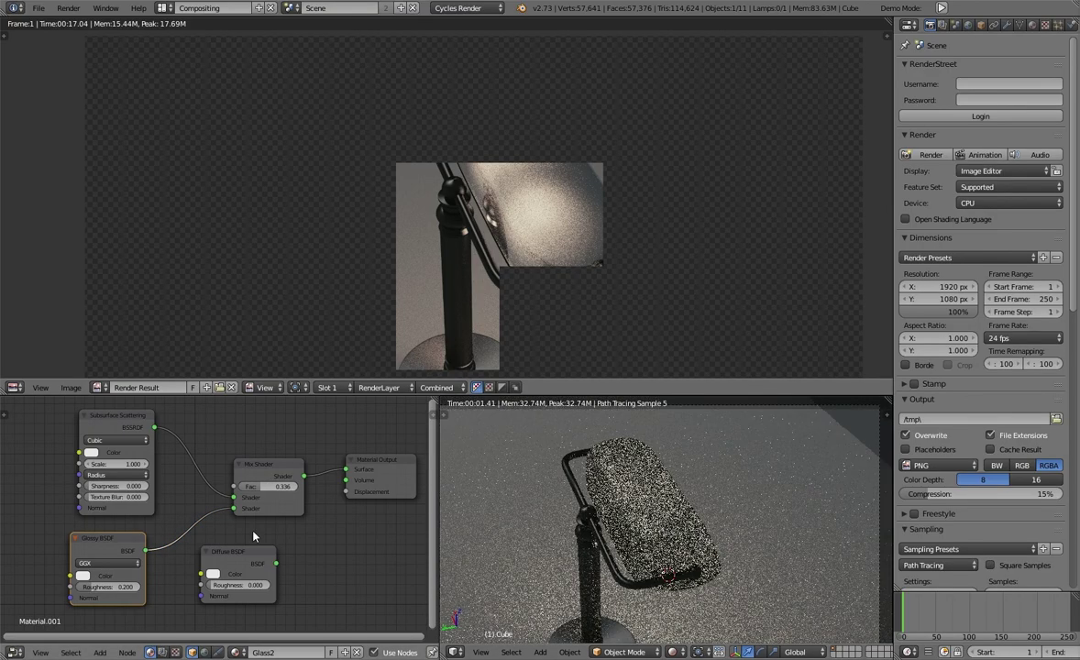
# Make the Glossy Ashikhmin-Shirley at roughness 0.010, subsurface scale 0.1, and mix factor 0.645
pyautogui.click(108, 563)
pyautogui.click(103, 543)
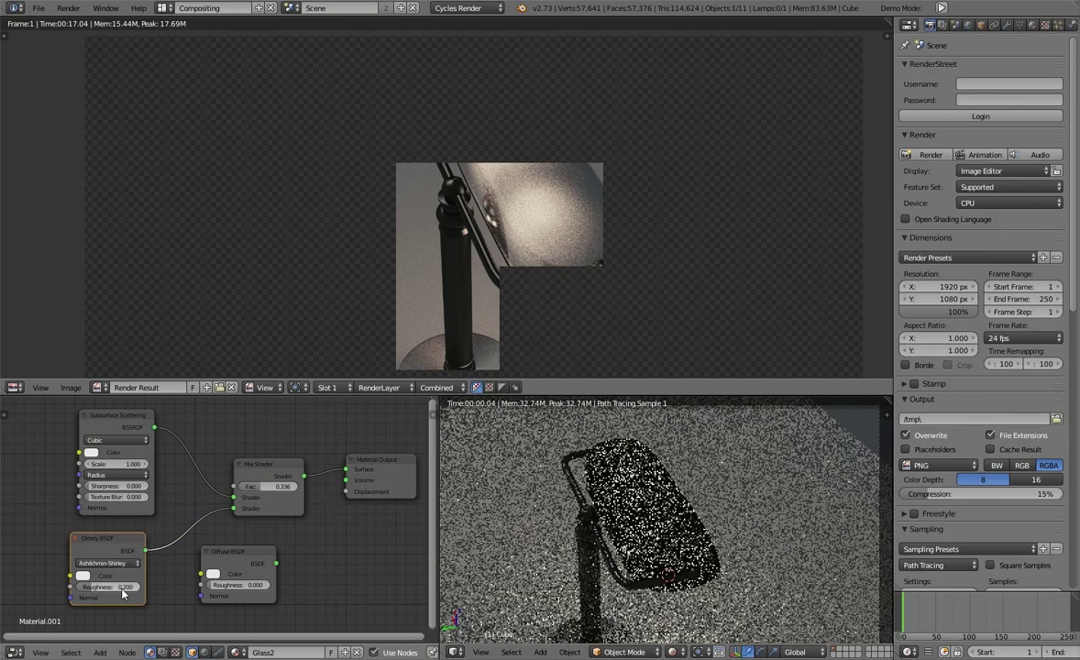
pyautogui.moveTo(138, 587); pyautogui.dragTo(120, 593)
pyautogui.click(1032, 25)
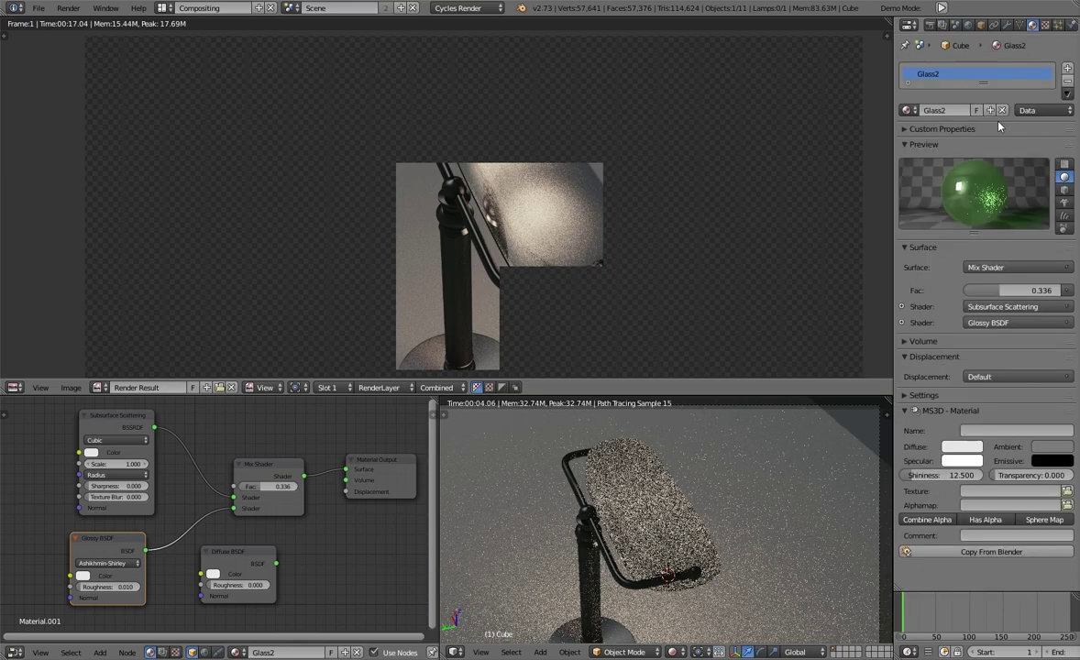
pyautogui.click(107, 465)
pyautogui.write('0.1')
pyautogui.press('Return')
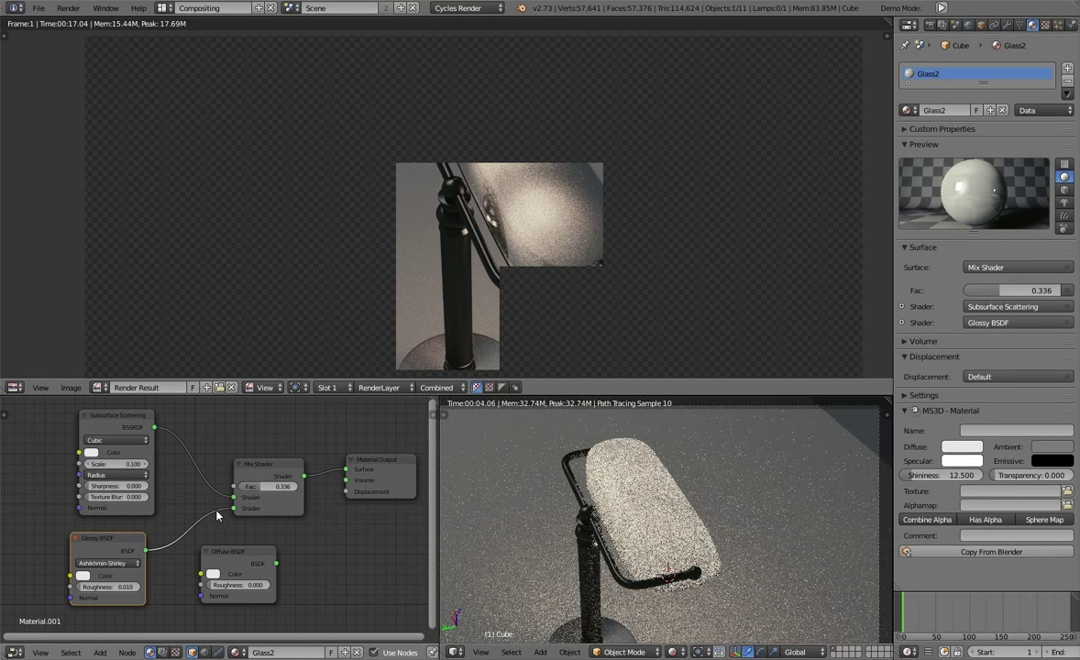
pyautogui.moveTo(282, 491); pyautogui.dragTo(312, 492)
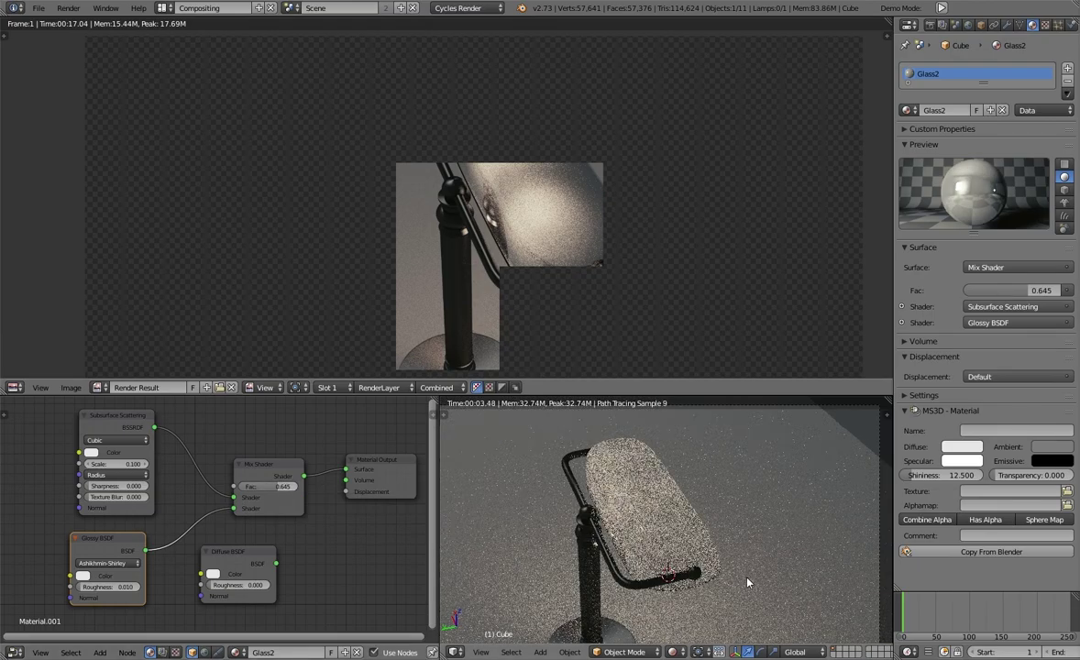
pyautogui.click(237, 651)
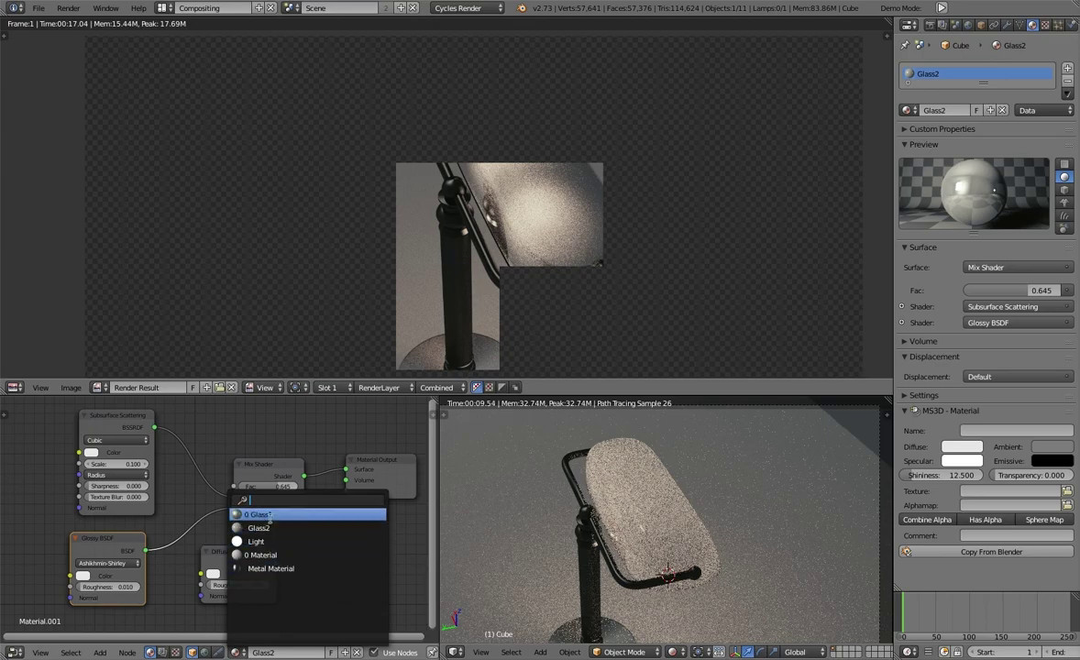
# Switch the shade back to the Glass1 material and set the render device to GPU Compute
pyautogui.click(302, 525)
pyautogui.click(929, 25)
pyautogui.click(1009, 203)
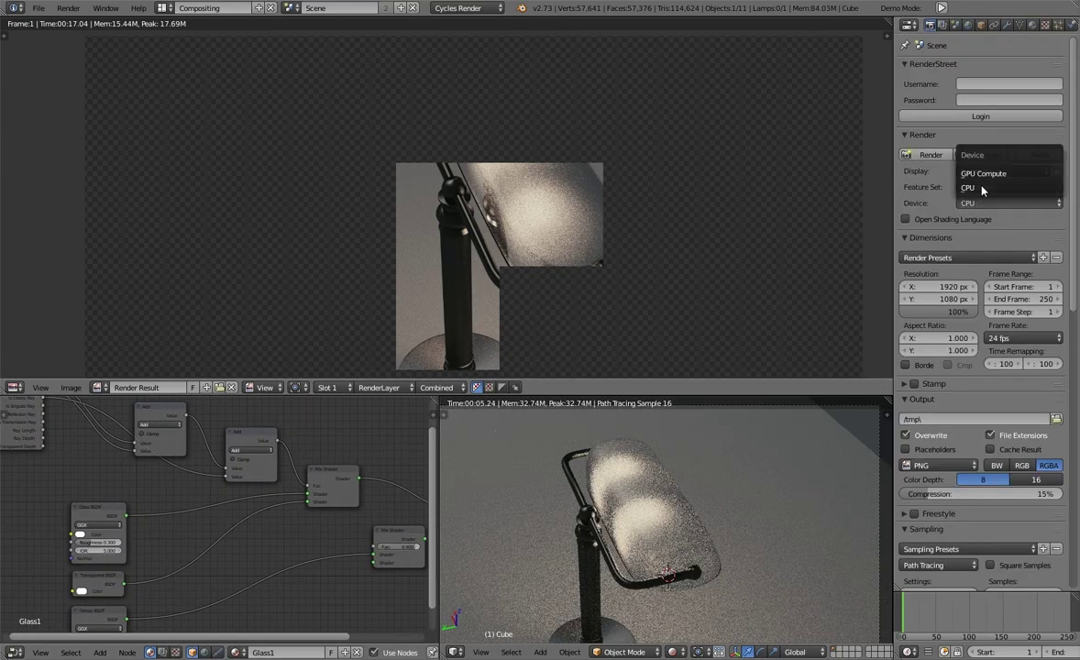
pyautogui.click(907, 176)
pyautogui.scroll(-2, 212, 505)
pyautogui.scroll(3, 202, 496)
# Add a Translucent BSDF node beside the Transparent BSDF in the Glass1 node tree
pyautogui.hotkey('shift', 'a')
pyautogui.click(250, 500)
pyautogui.write('tra')
pyautogui.click(339, 532)
pyautogui.click(334, 485)
pyautogui.moveTo(328, 504); pyautogui.dragTo(294, 520, button='middle')
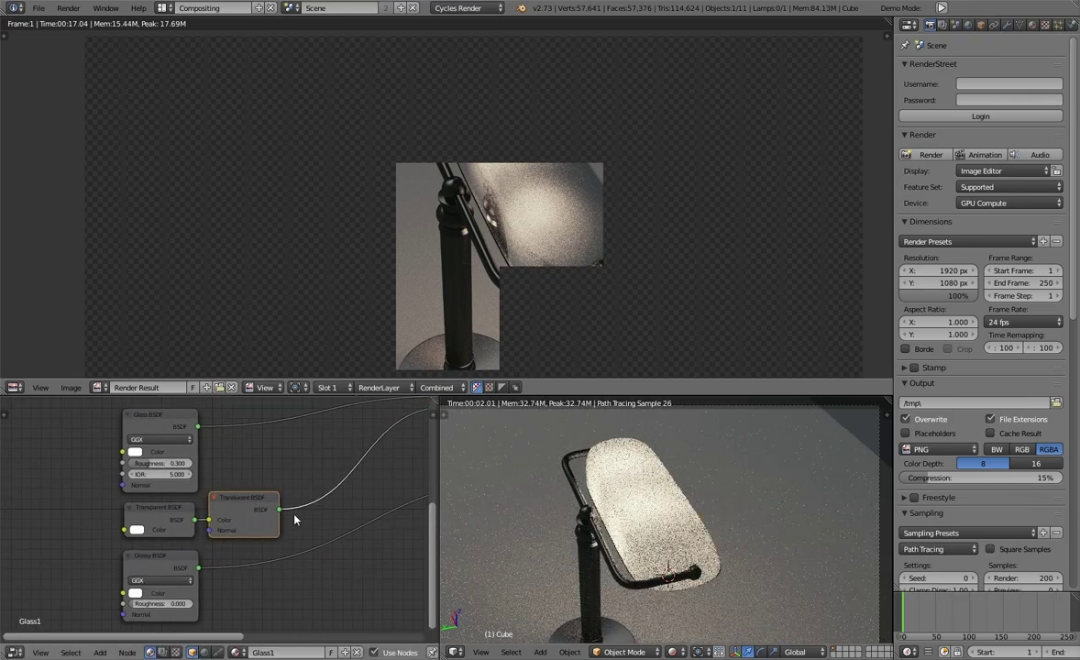
pyautogui.scroll(-2, 241, 493)
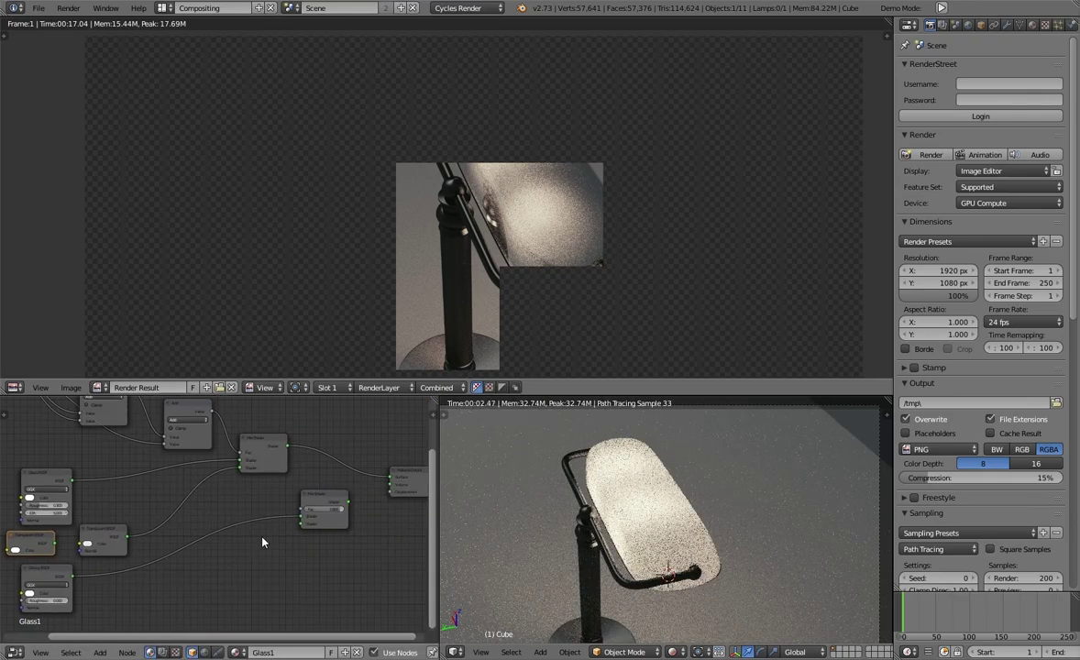
pyautogui.scroll(-2, 240, 493)
# Set the 3D viewport to Solid shading and start the final F12 render
pyautogui.click(676, 652)
pyautogui.click(690, 608)
pyautogui.click(38, 8)
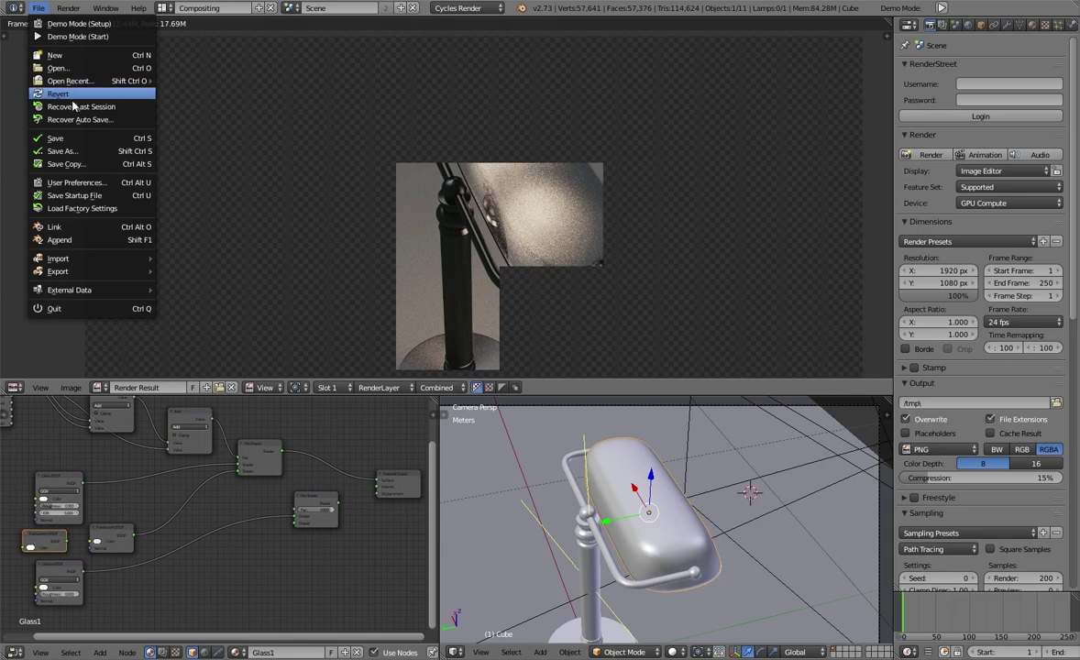
pyautogui.press('F12')
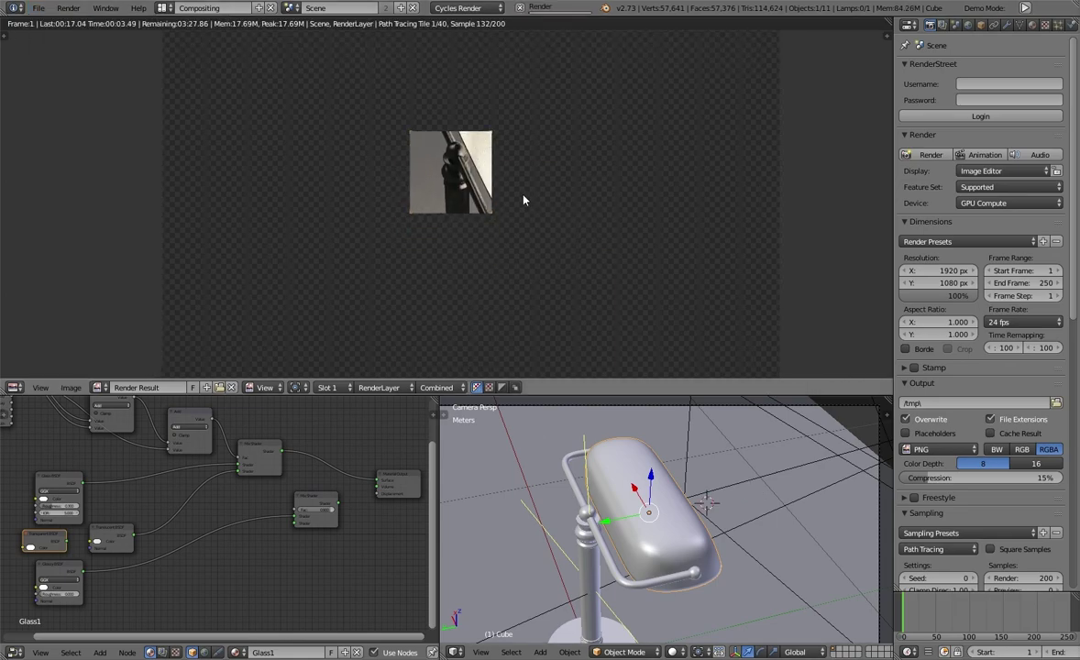